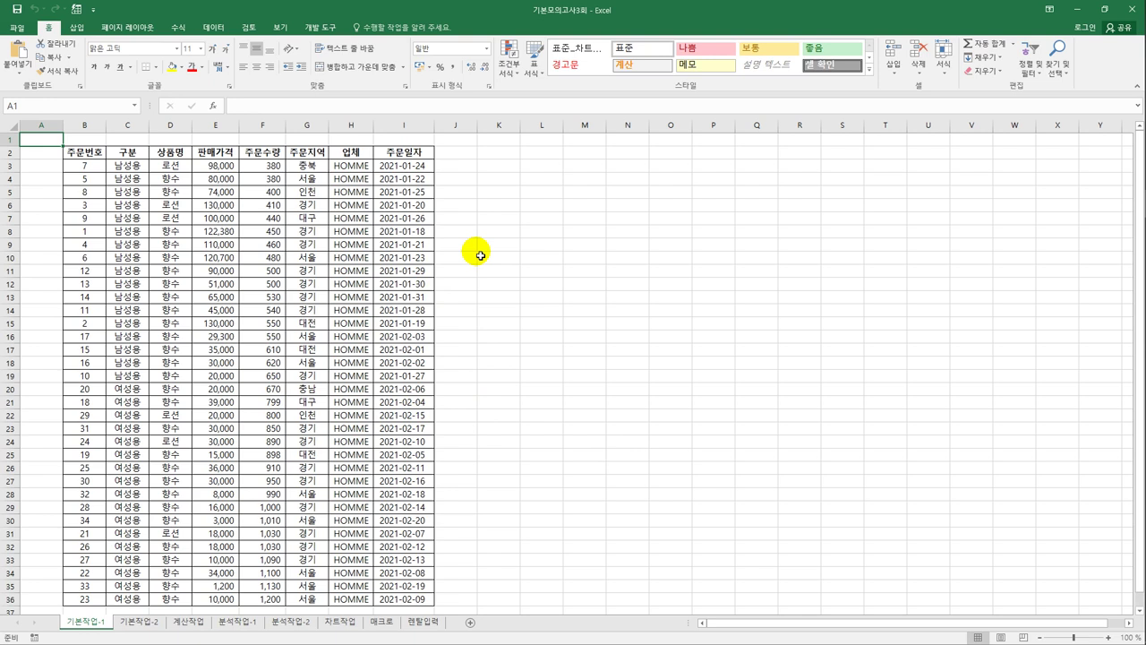
Enter the criteria heading 조건 in cell B38, below the order table.
{"action": "scroll", "coordinate": [481, 255], "scroll_direction": "down", "scroll_amount": 2}
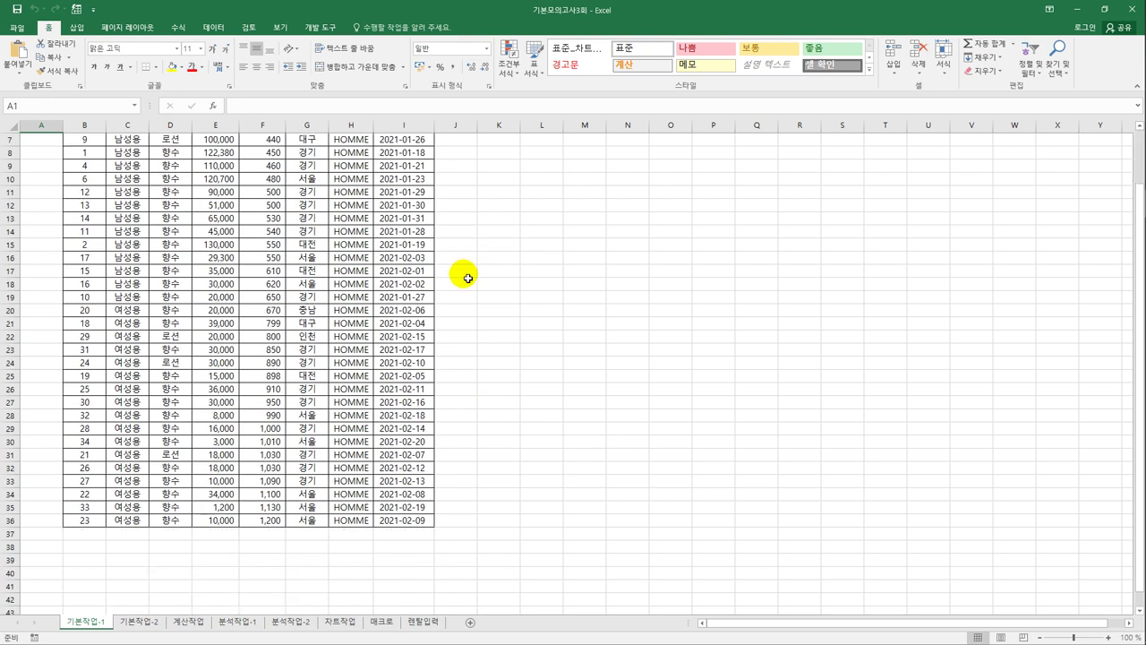
{"action": "left_click", "coordinate": [92, 553]}
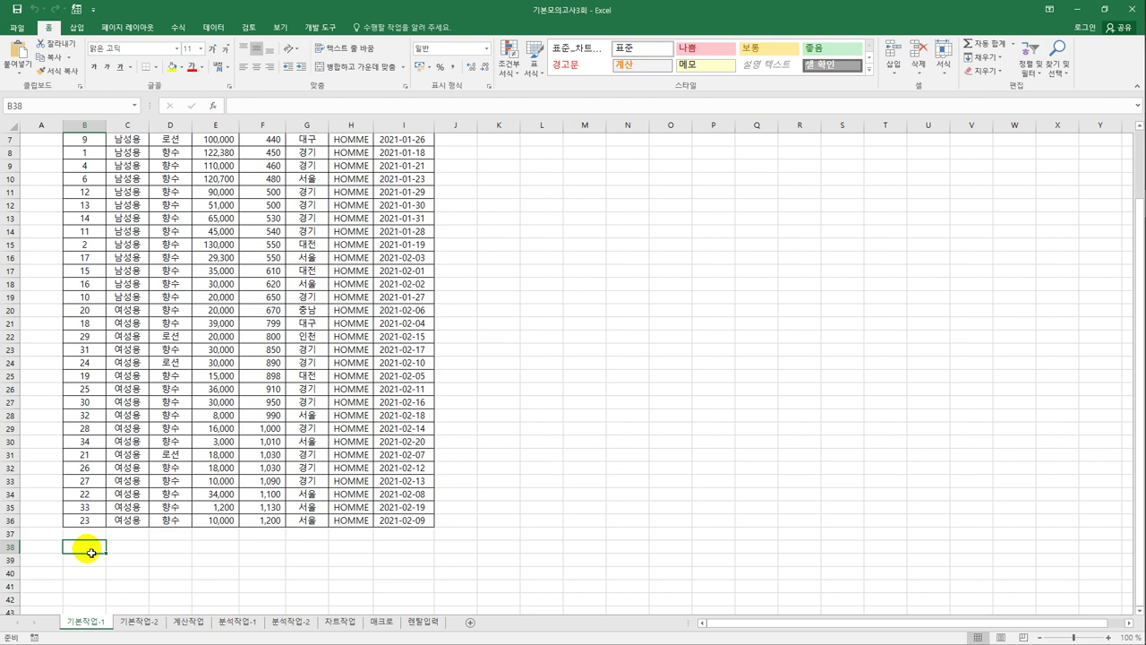
{"action": "type", "text": "조건"}
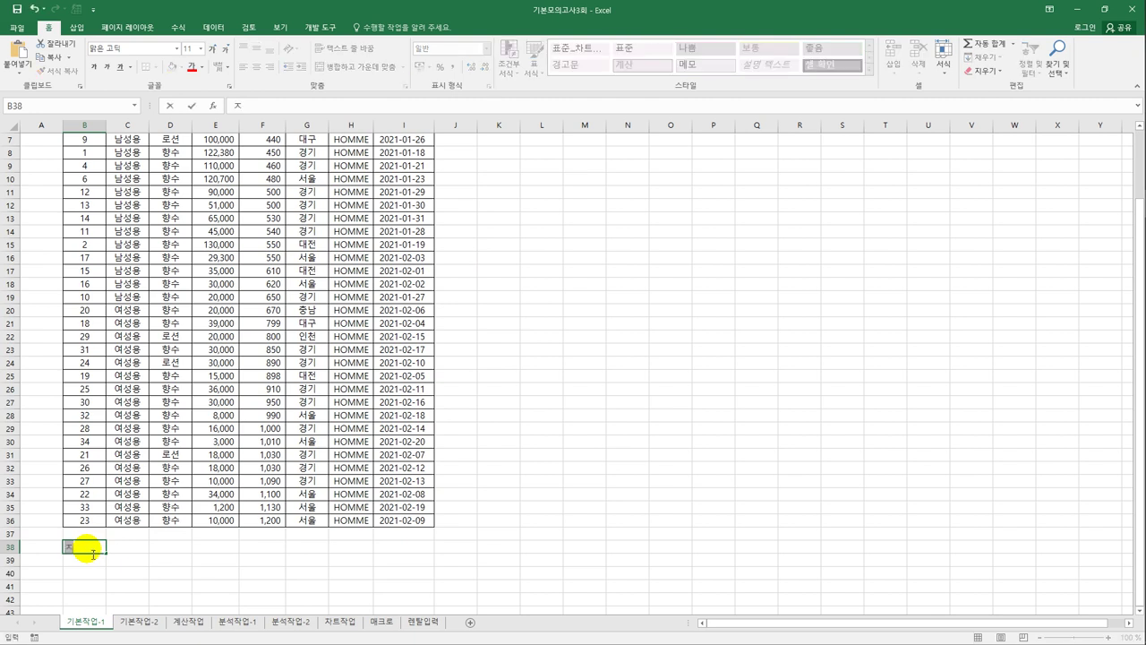
{"action": "key", "text": "Return"}
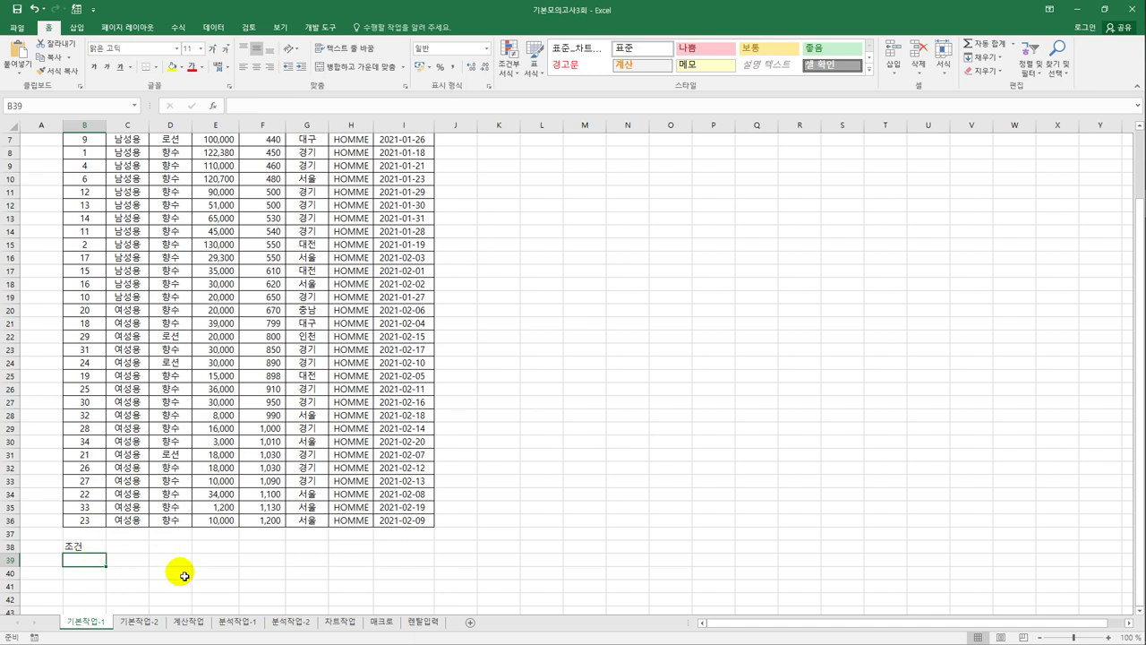
Begin an AND formula in B39 with the condition that the product name in D3 equals "향수".
{"action": "type", "text": "="}
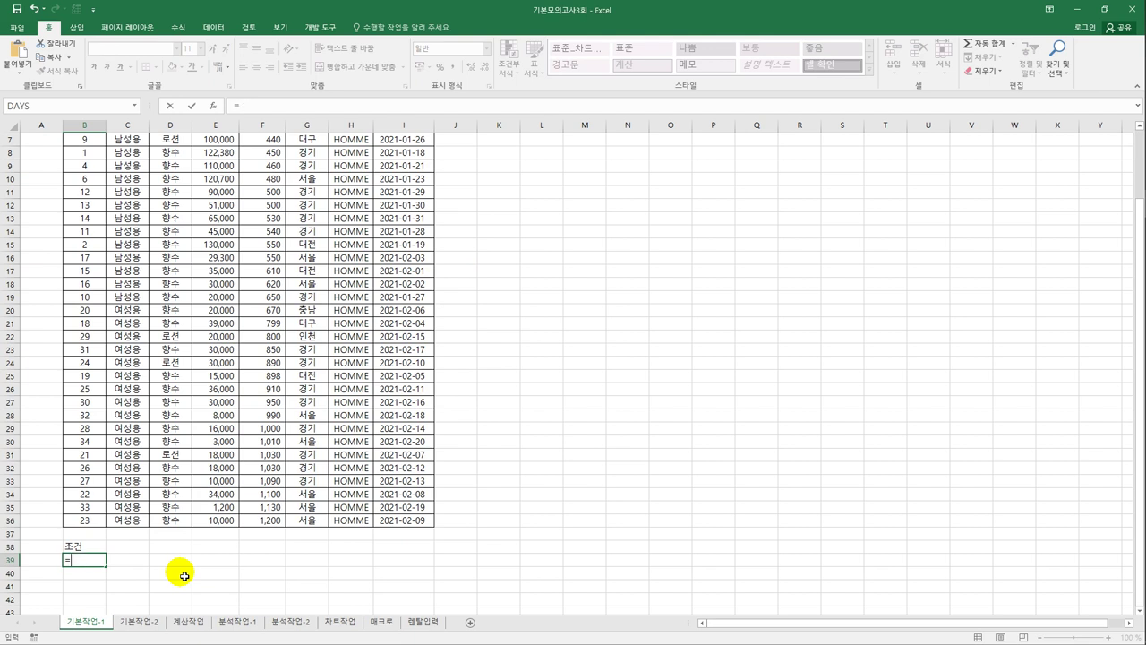
{"action": "type", "text": "and("}
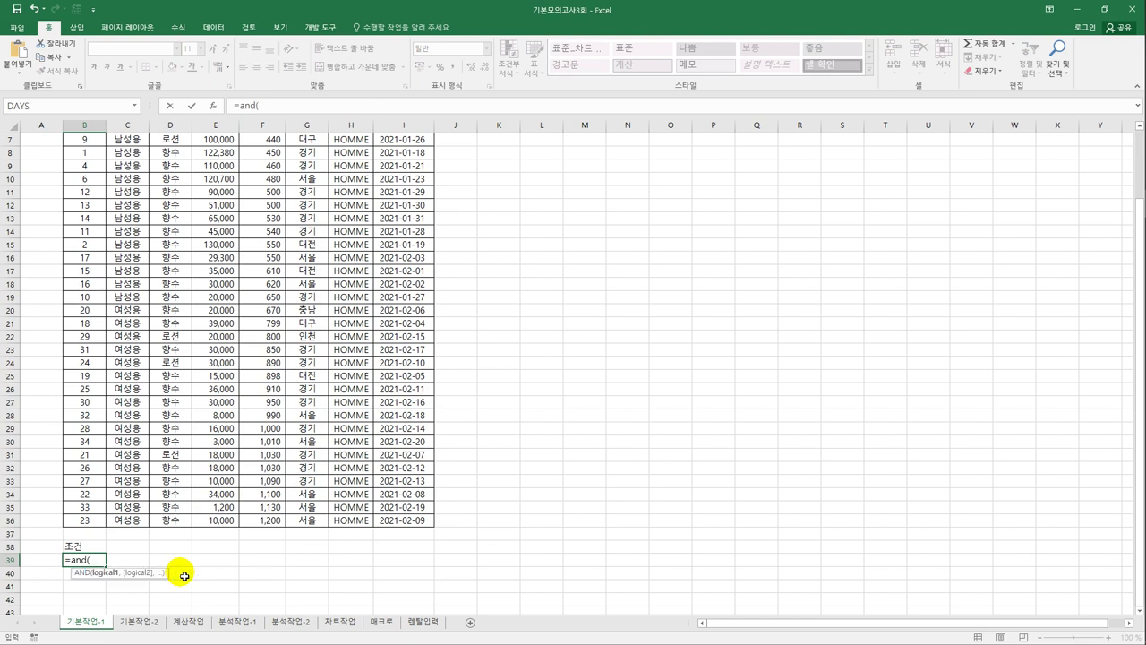
{"action": "scroll", "coordinate": [206, 520], "scroll_direction": "up", "scroll_amount": 2}
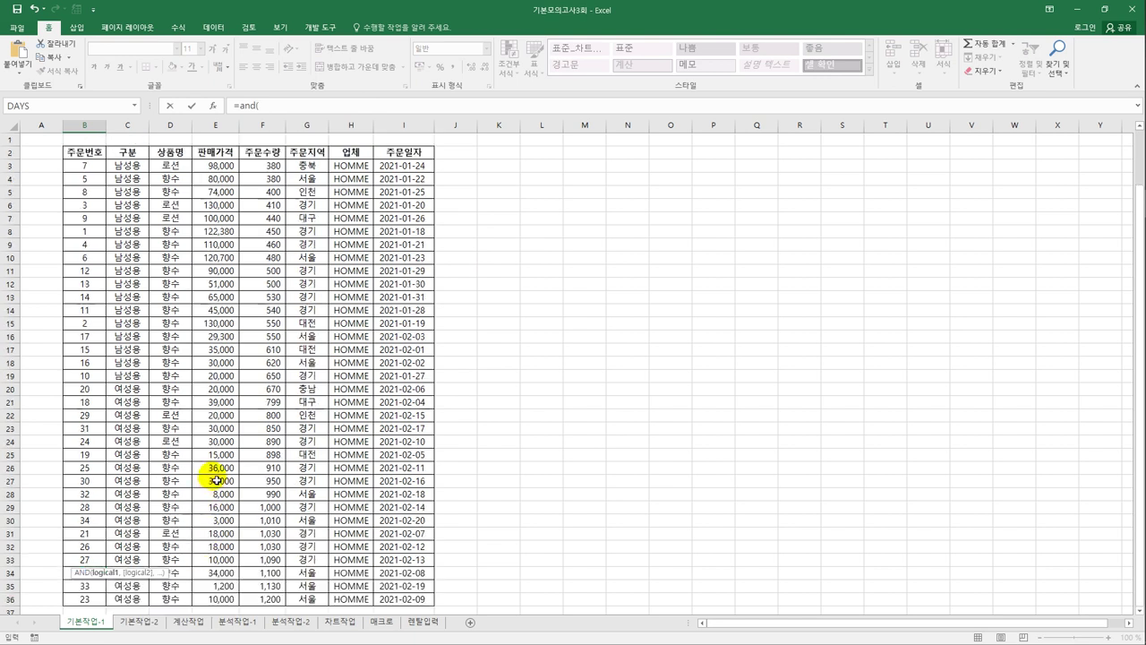
{"action": "left_click", "coordinate": [177, 169]}
{"action": "type", "text": "="}
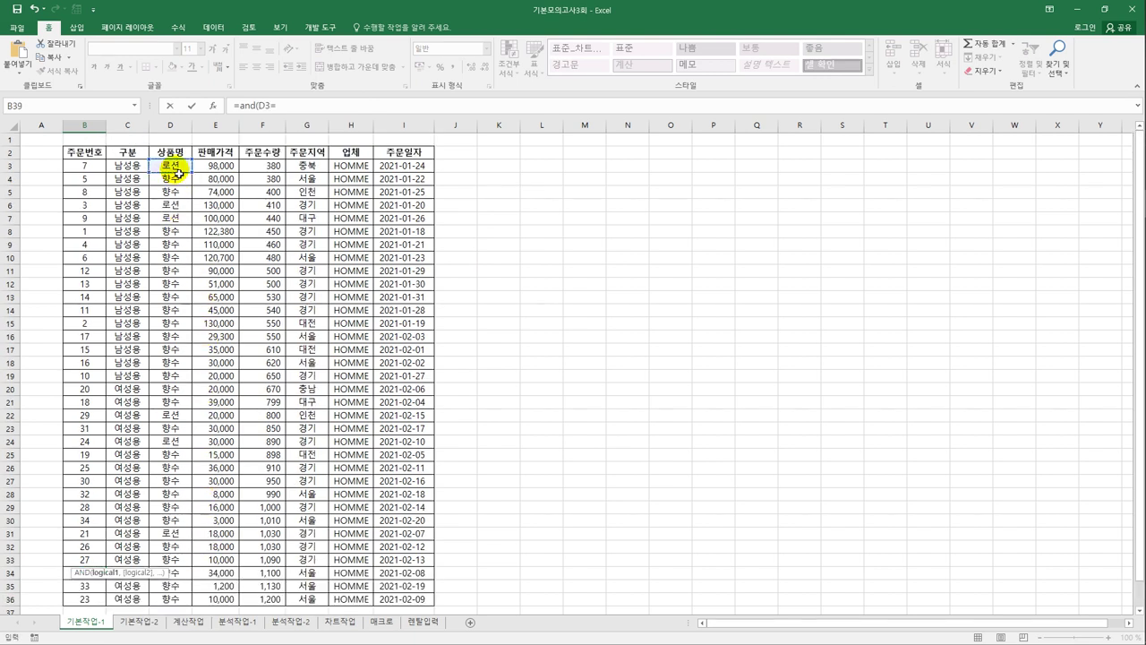
{"action": "type", "text": "\"하"}
{"action": "type", "text": "수"}
{"action": "type", "text": "\","}
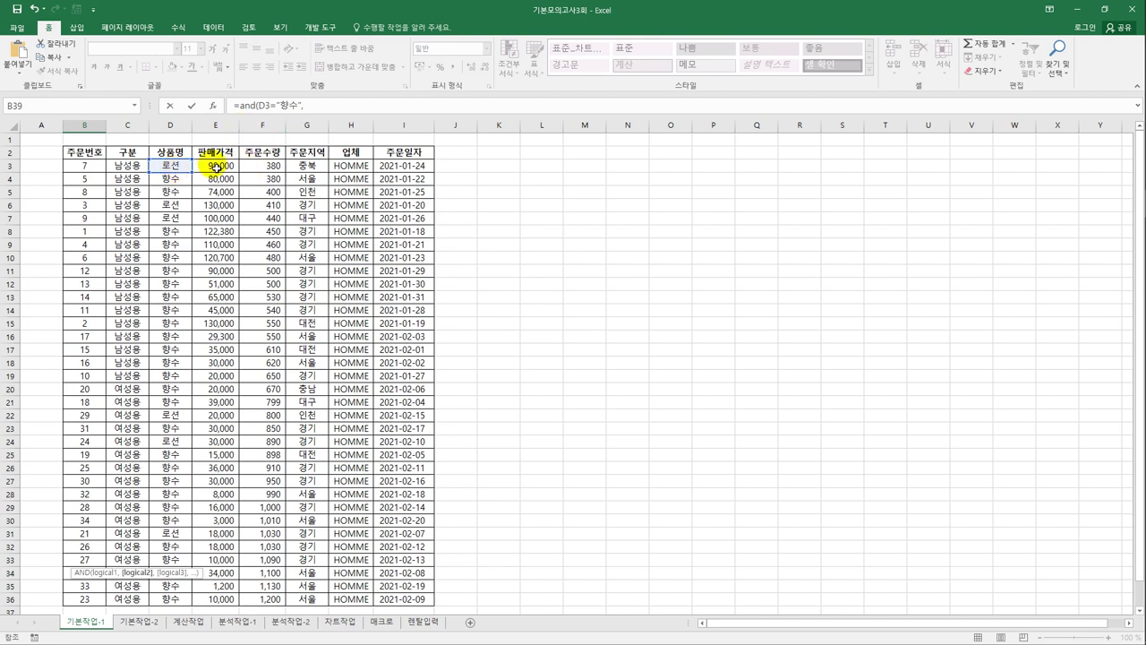
Add the condition E3<=50000 for the sales price to the AND formula.
{"action": "left_click", "coordinate": [216, 166]}
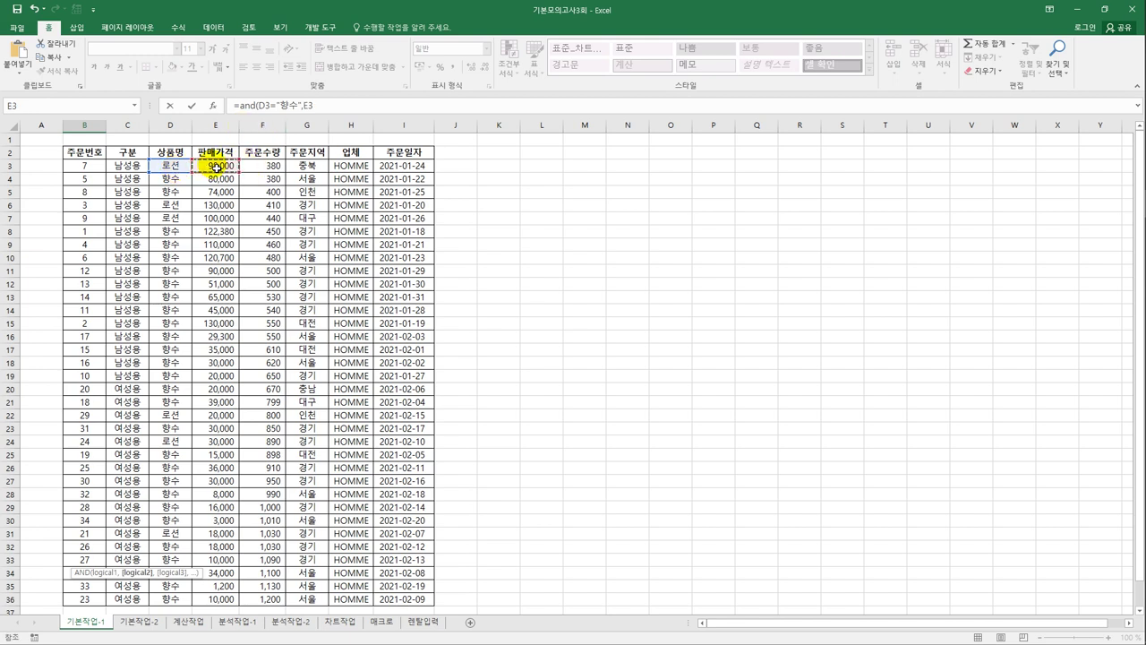
{"action": "type", "text": "<=50000"}
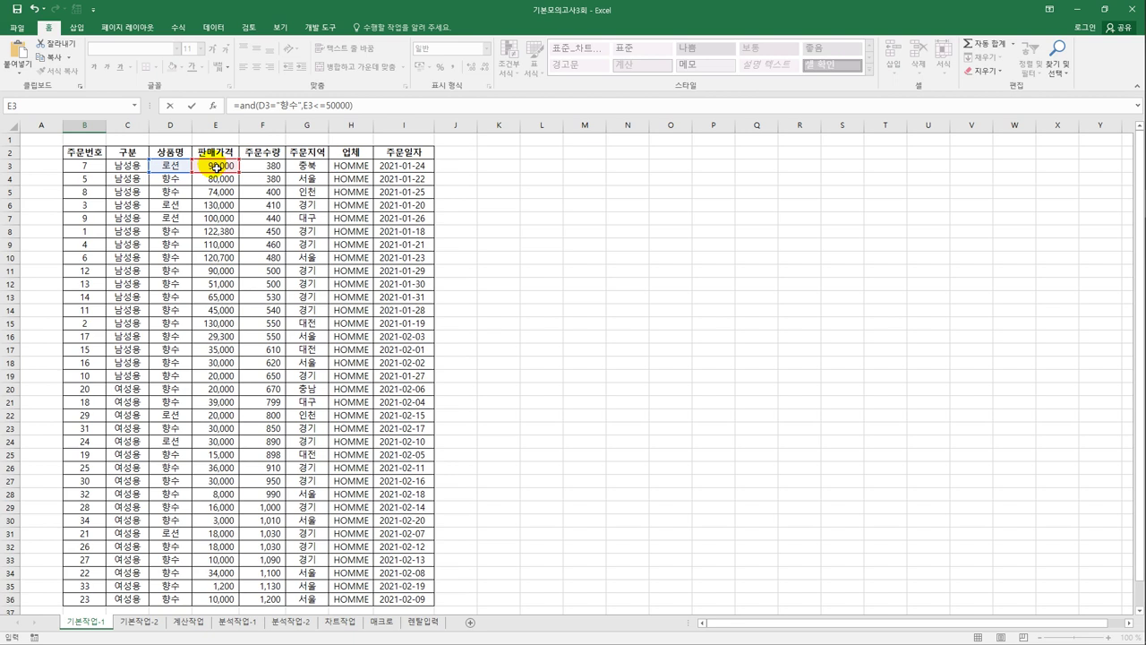
{"action": "left_click", "coordinate": [364, 109]}
{"action": "key", "text": "BackSpace"}
{"action": "type", "text": ","}
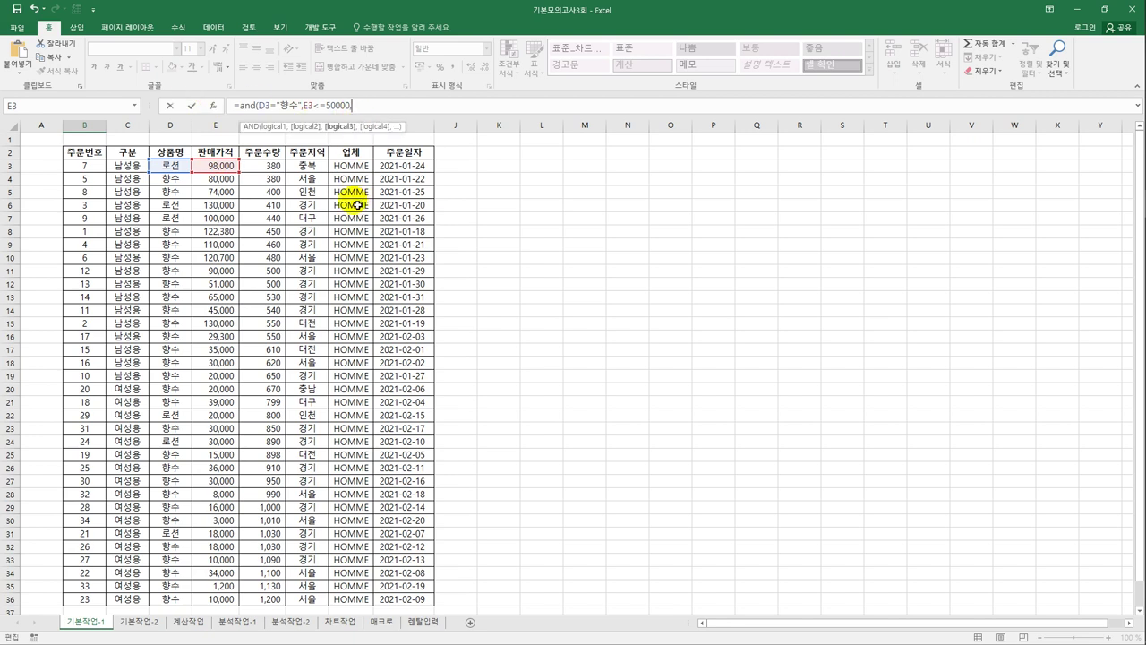
Complete the AND formula with the order quantity conditions F3>=800 and F3<=1000, and commit it.
{"action": "left_click", "coordinate": [263, 165]}
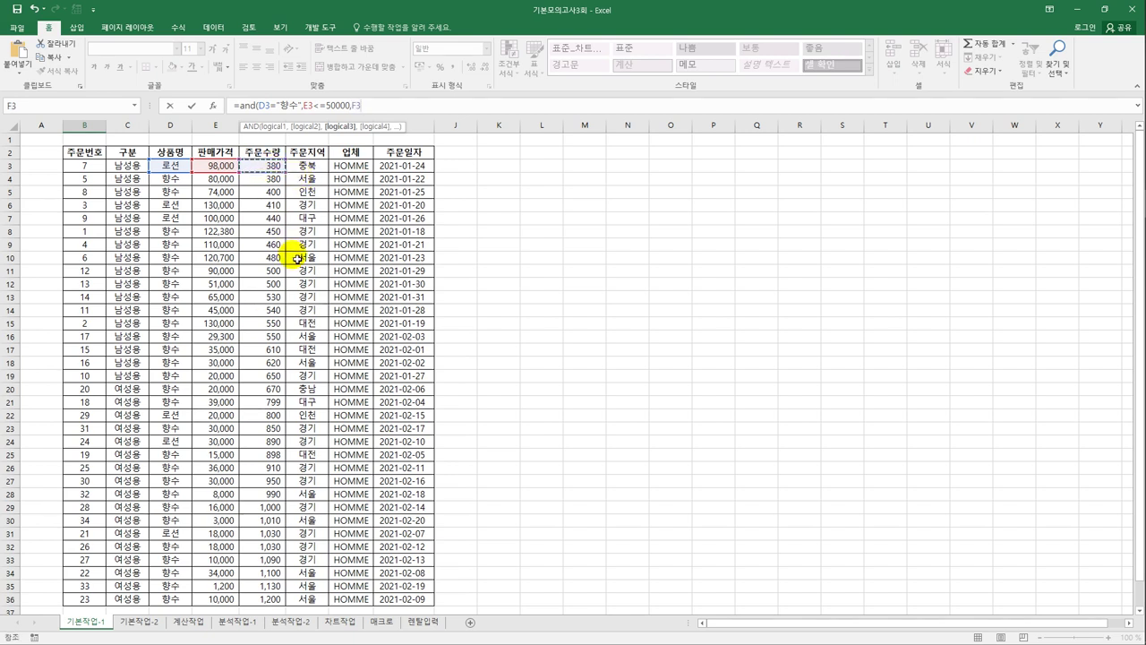
{"action": "type", "text": ">=800,"}
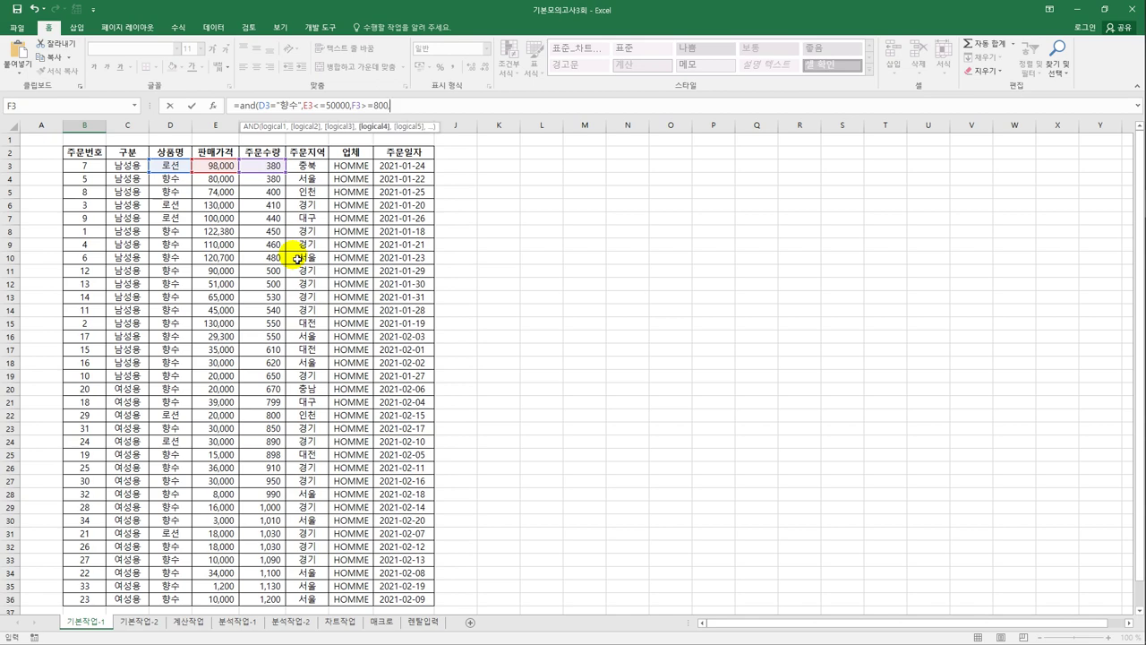
{"action": "left_click", "coordinate": [255, 166]}
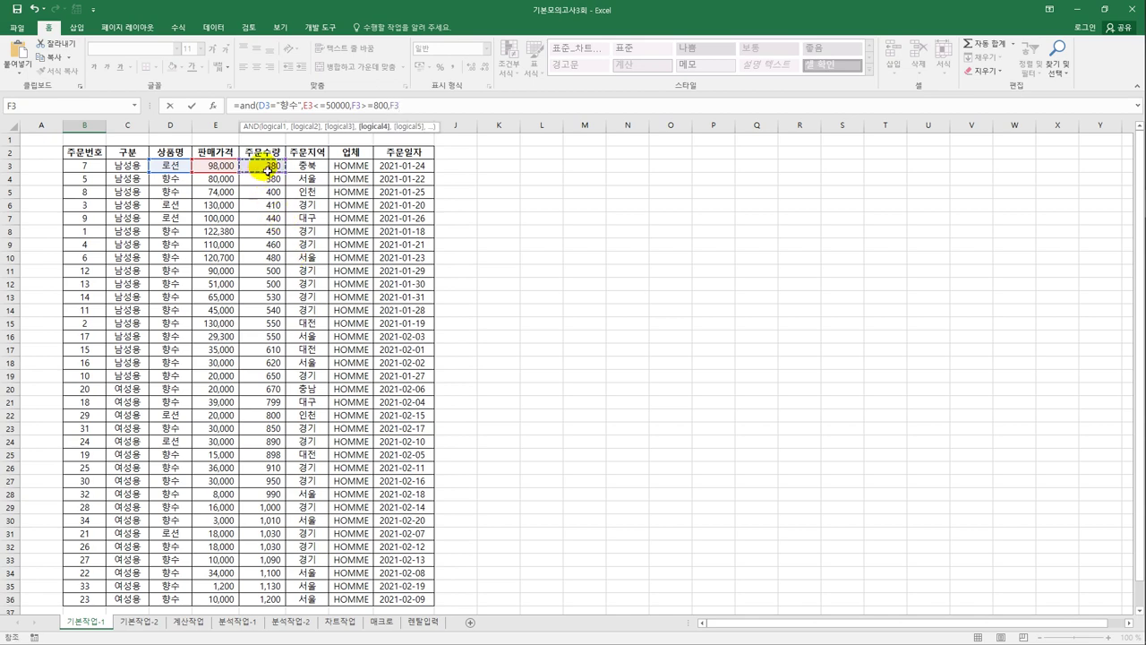
{"action": "type", "text": "<=10000"}
{"action": "key", "text": "BackSpace"}
{"action": "type", "text": ")"}
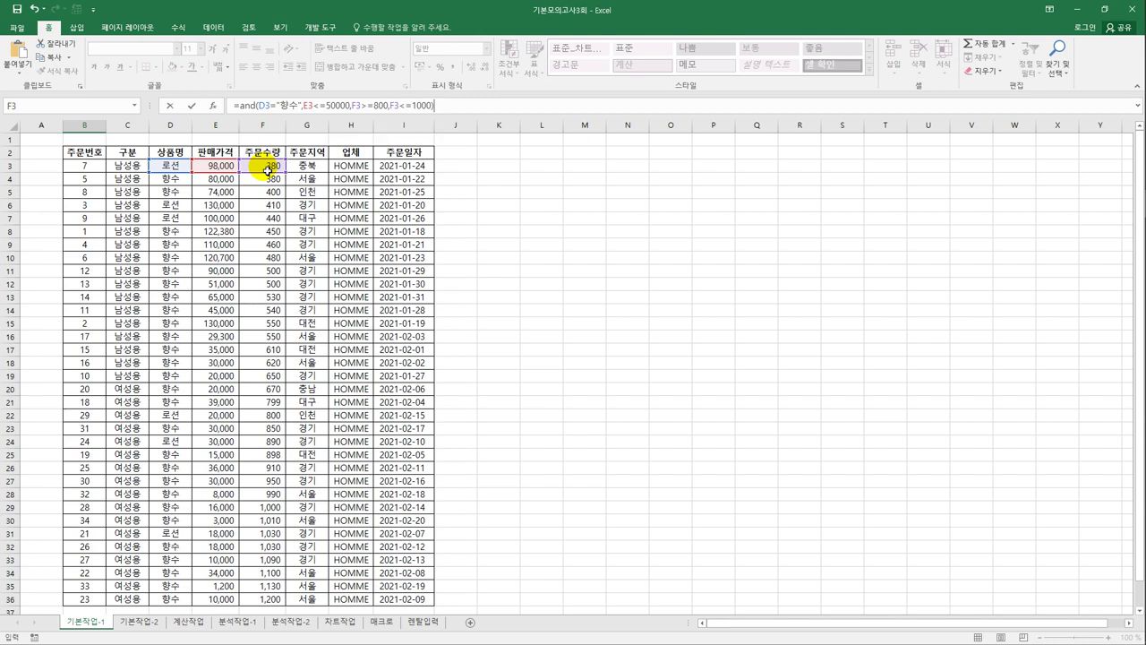
{"action": "key", "text": "Return"}
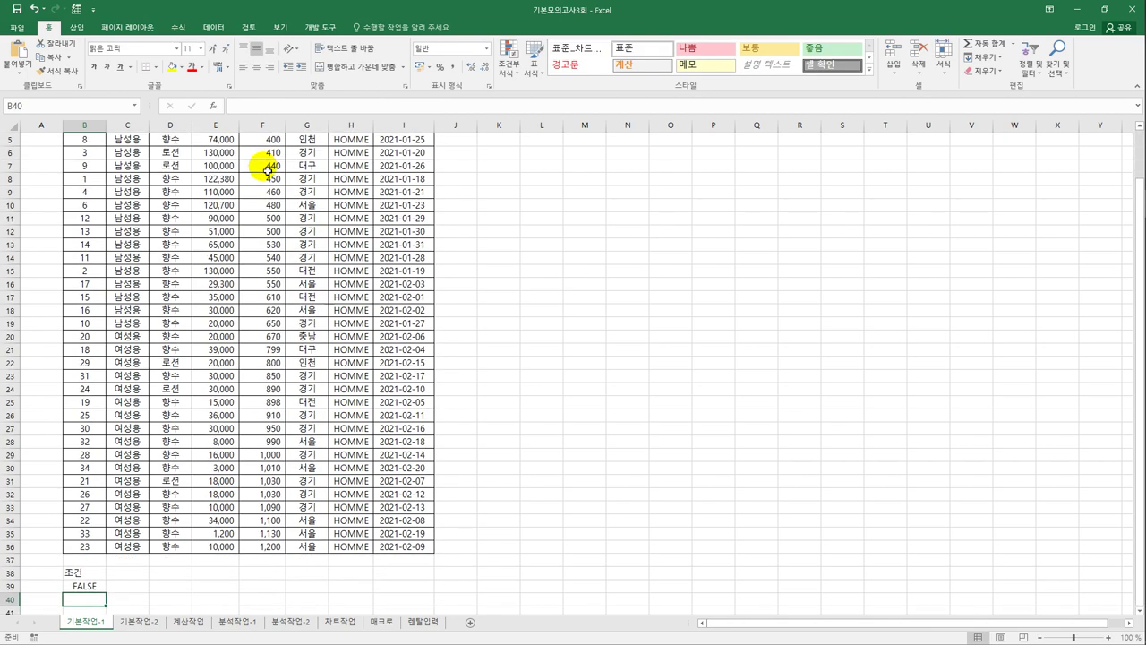
Wrap the AND formula in B39 in an OR function with G3="서울" as the alternative condition.
{"action": "key", "text": "Up"}
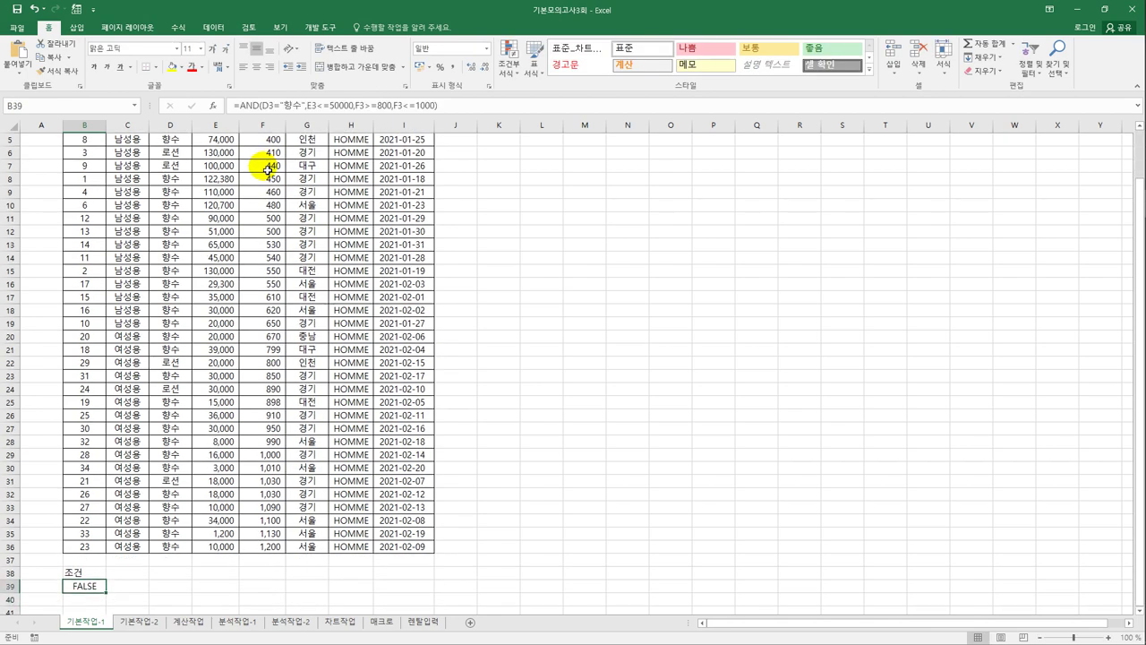
{"action": "left_click", "coordinate": [242, 104]}
{"action": "left_click", "coordinate": [242, 104]}
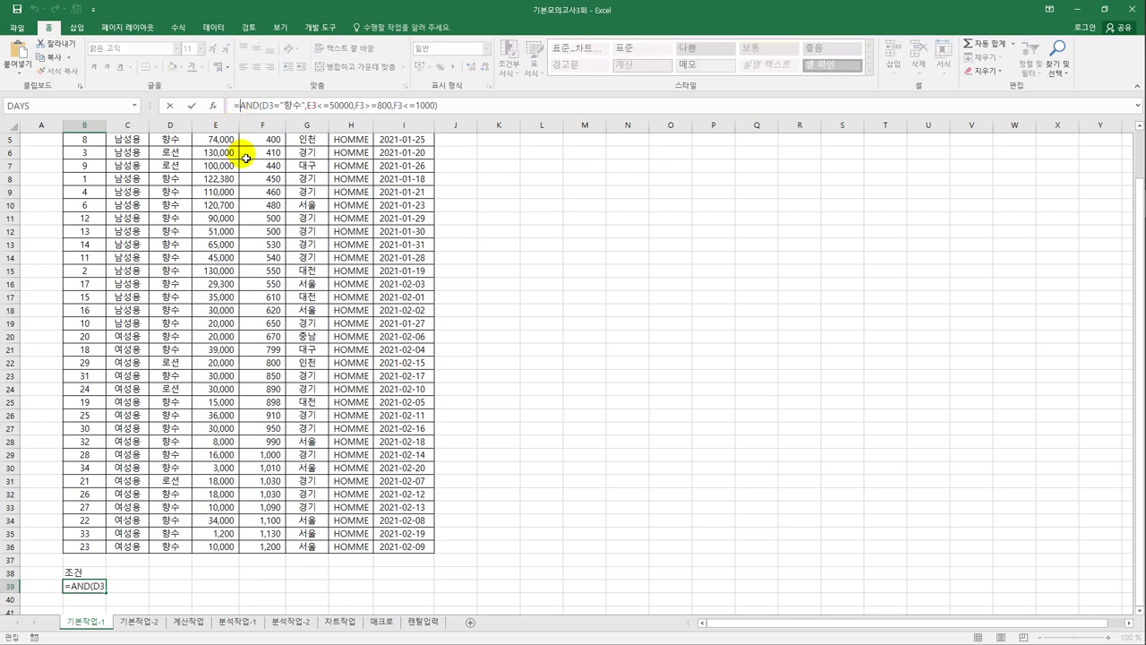
{"action": "type", "text": "or("}
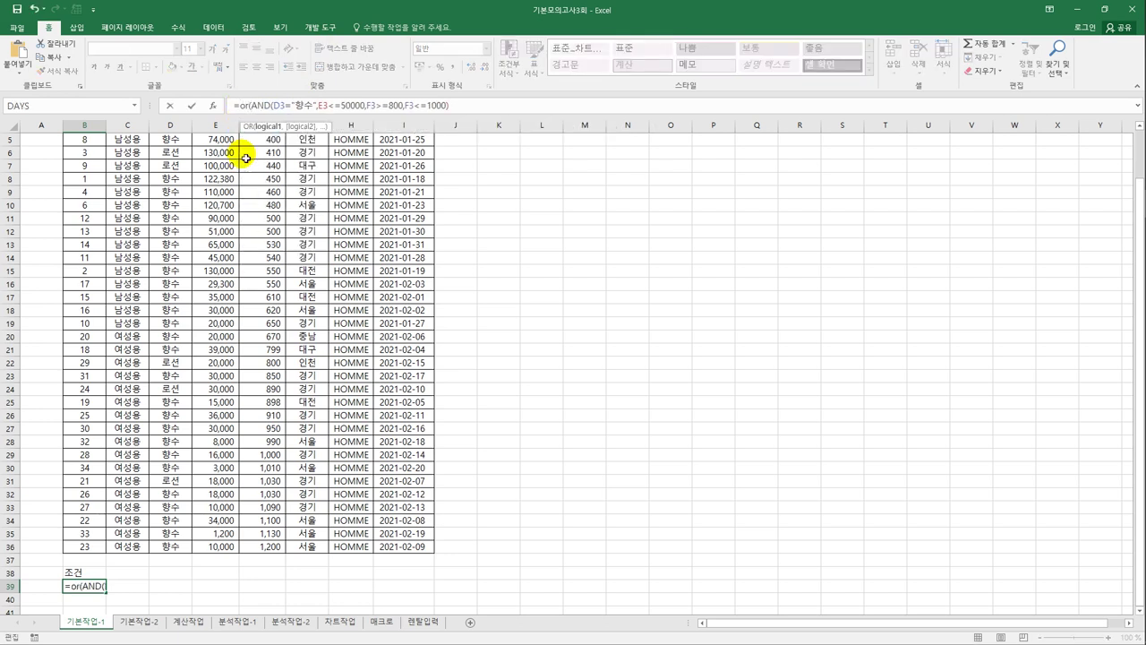
{"action": "left_click", "coordinate": [453, 107]}
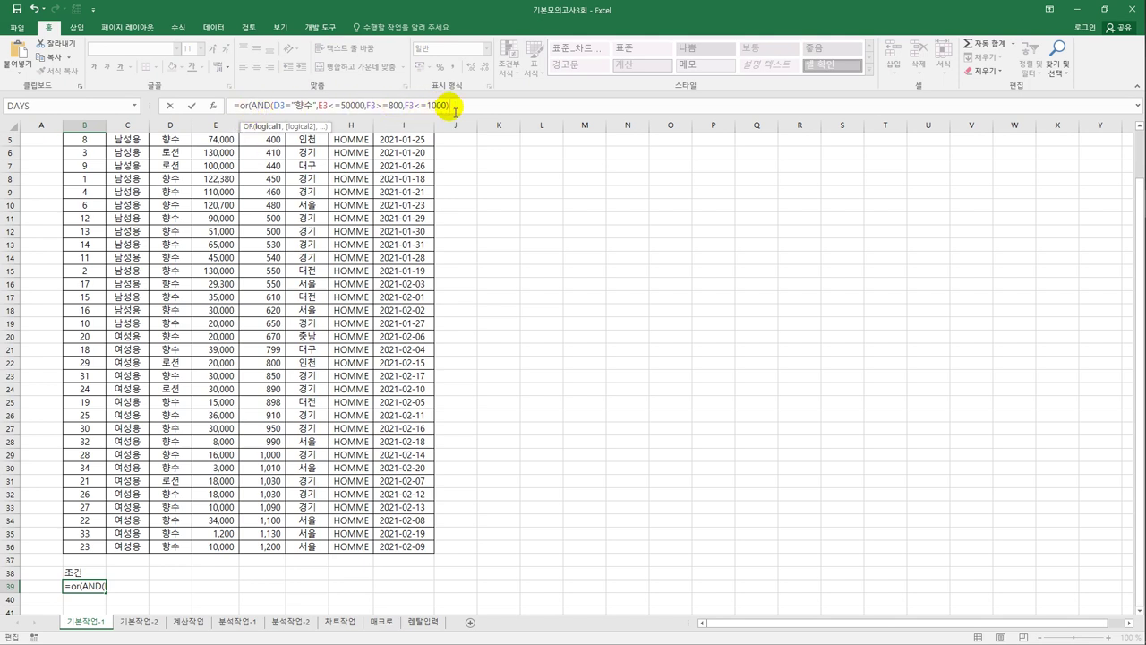
{"action": "type", "text": ","}
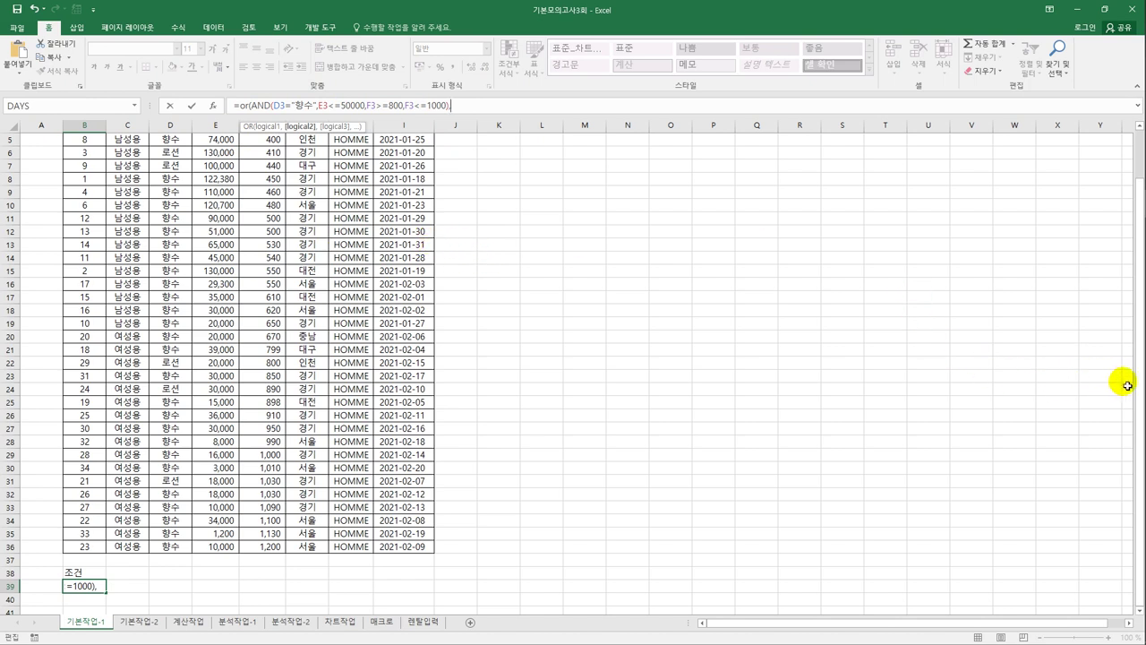
{"action": "left_click_drag", "start_coordinate": [1133, 386], "coordinate": [1134, 344]}
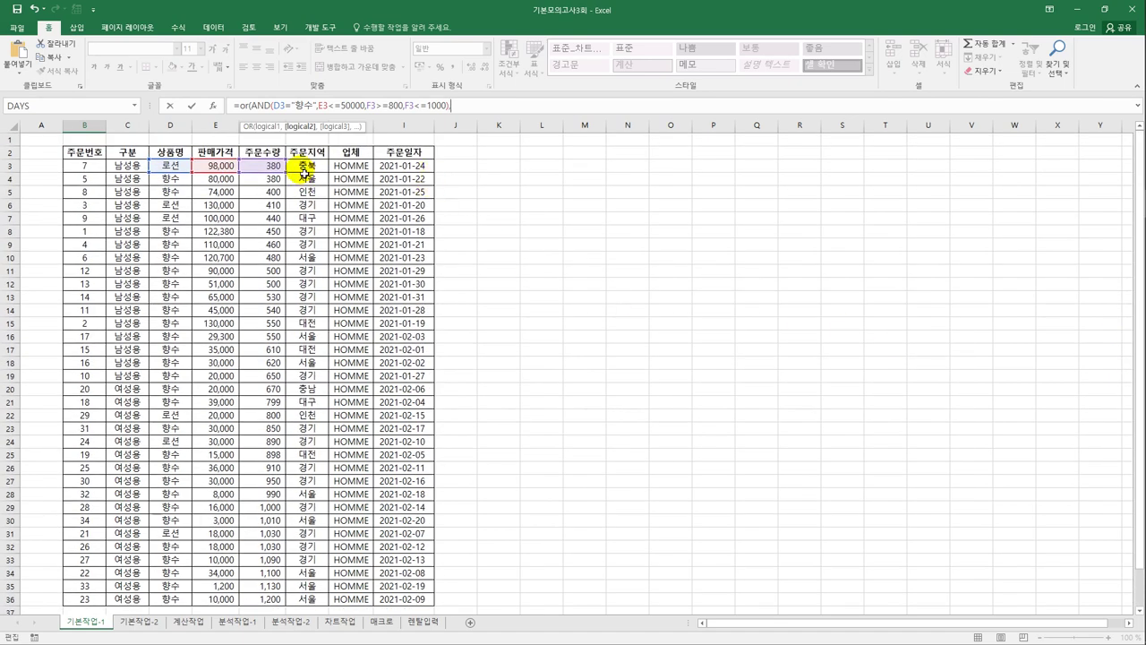
{"action": "left_click", "coordinate": [304, 168]}
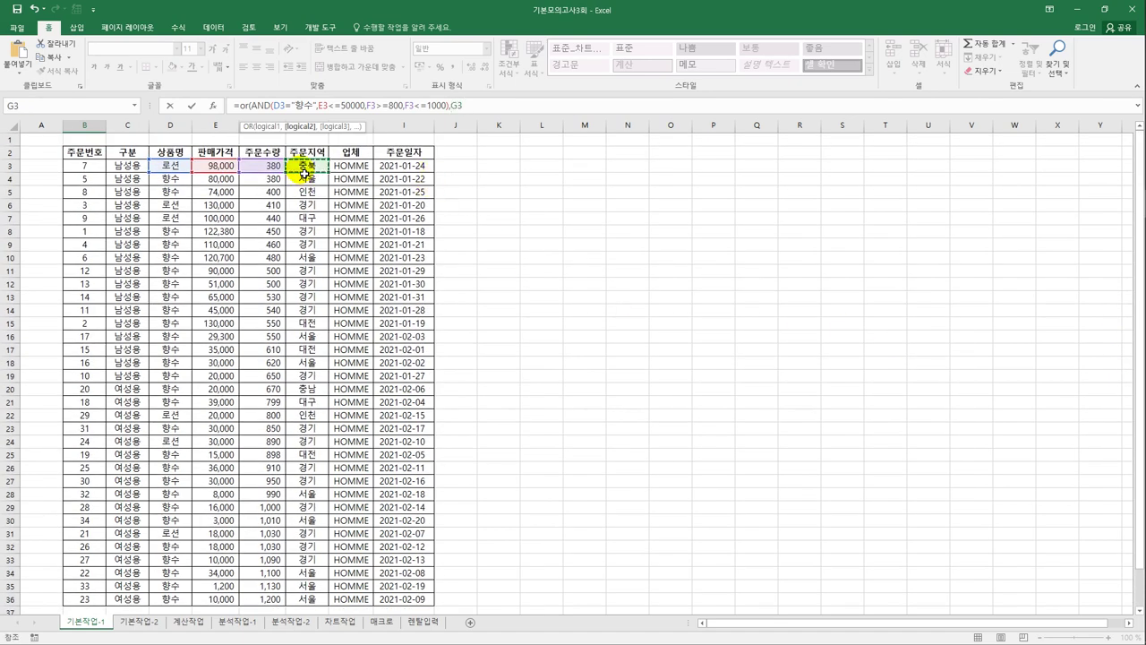
{"action": "type", "text": "=\"서울\")"}
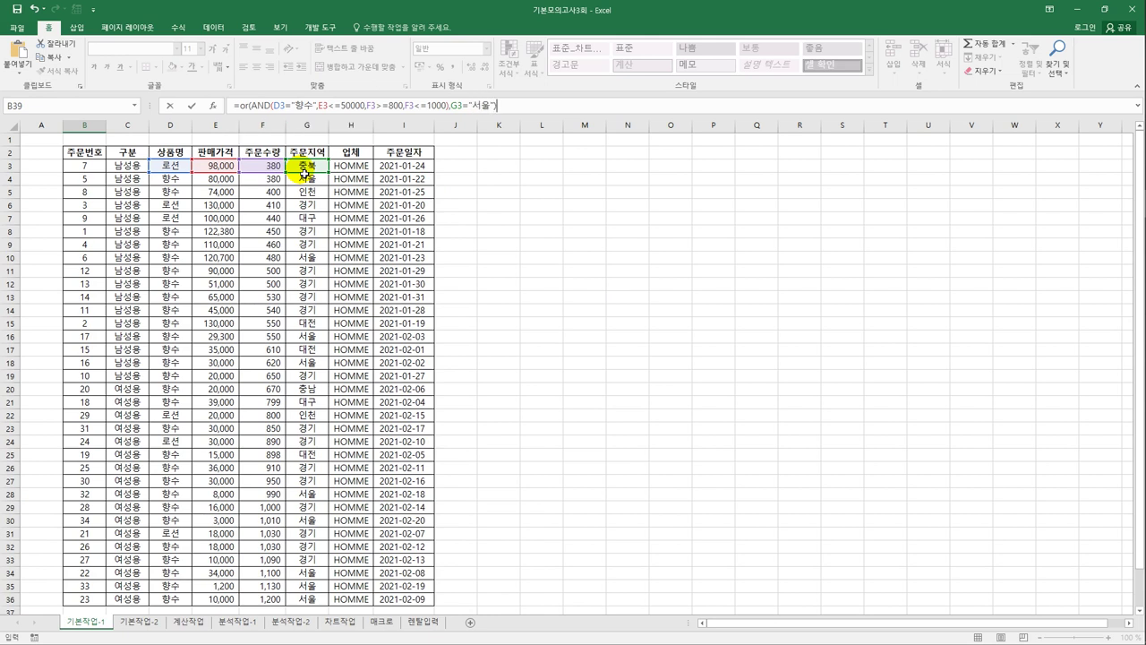
{"action": "key", "text": "Return"}
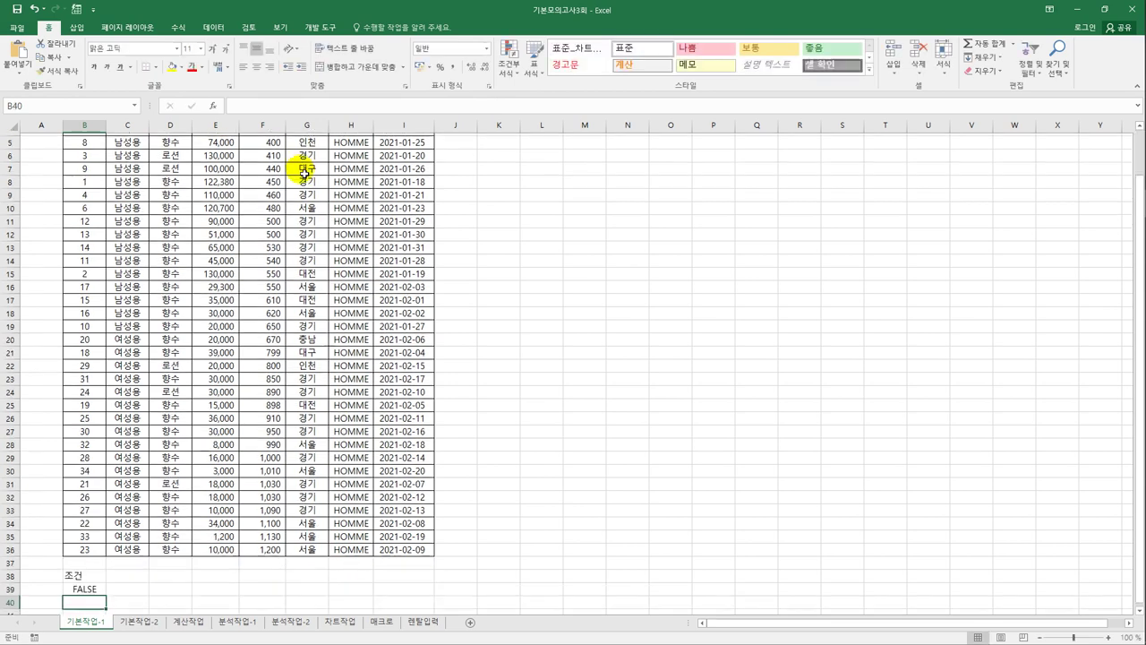
Copy the headers 주문번호, 상품명, 판매가격, 주문수량, 주문지역 and 주문일자 from row 2 to the row starting at B43.
{"action": "scroll", "coordinate": [269, 259], "scroll_direction": "down", "scroll_amount": 1}
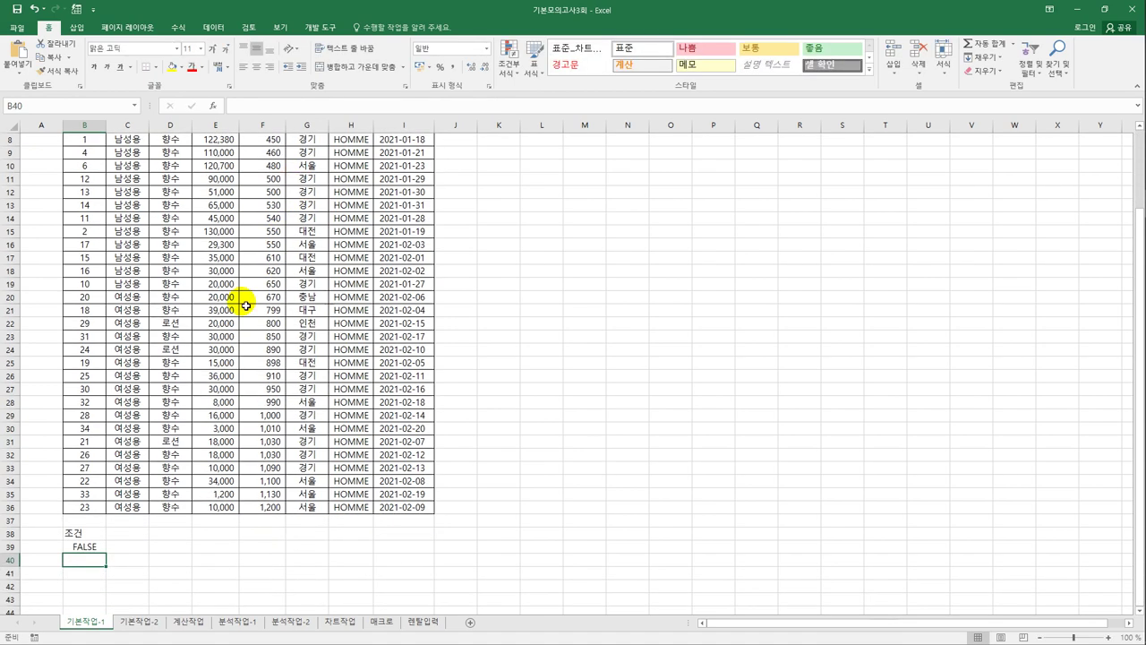
{"action": "scroll", "coordinate": [245, 306], "scroll_direction": "up", "scroll_amount": 3}
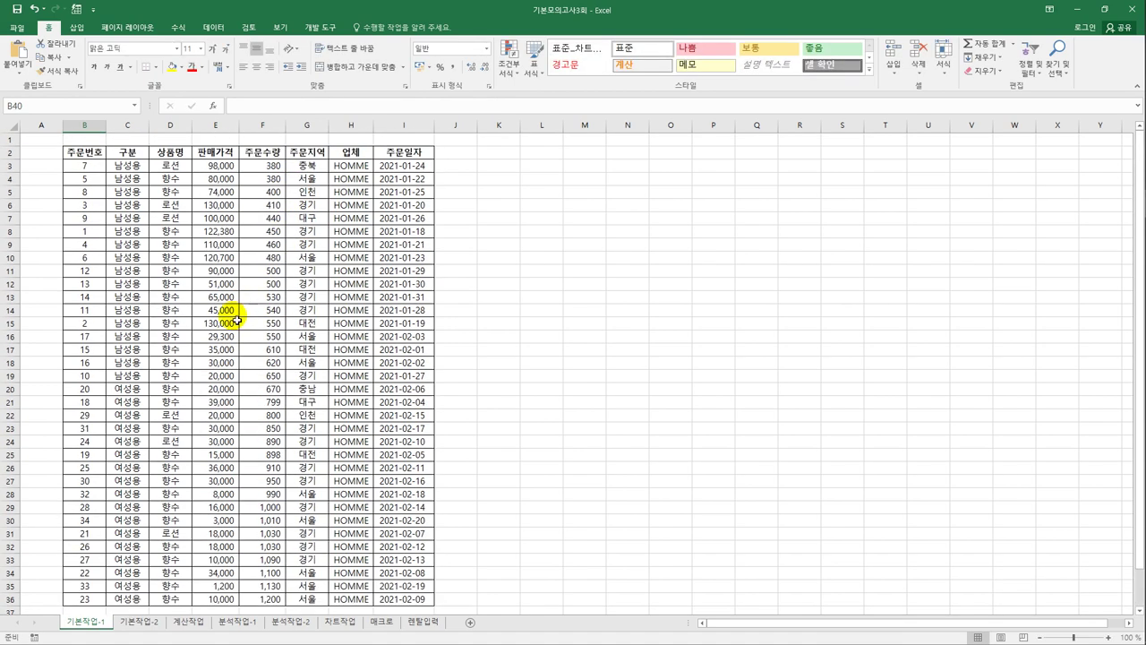
{"action": "left_click", "coordinate": [104, 159]}
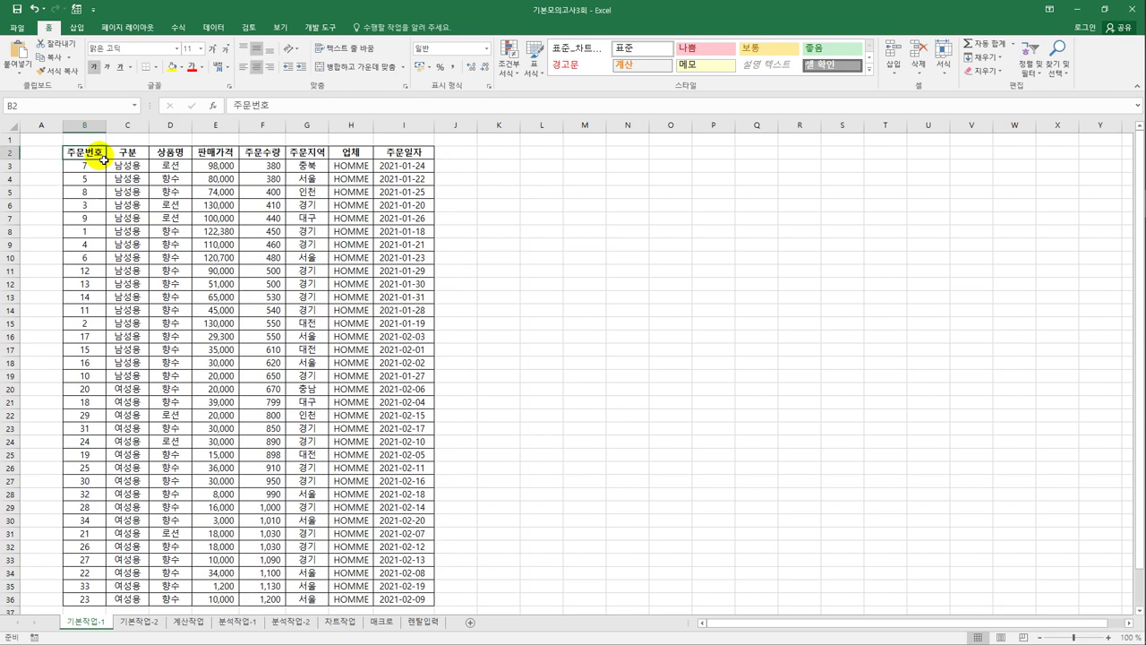
{"action": "left_click", "coordinate": [167, 157], "text": "ctrl"}
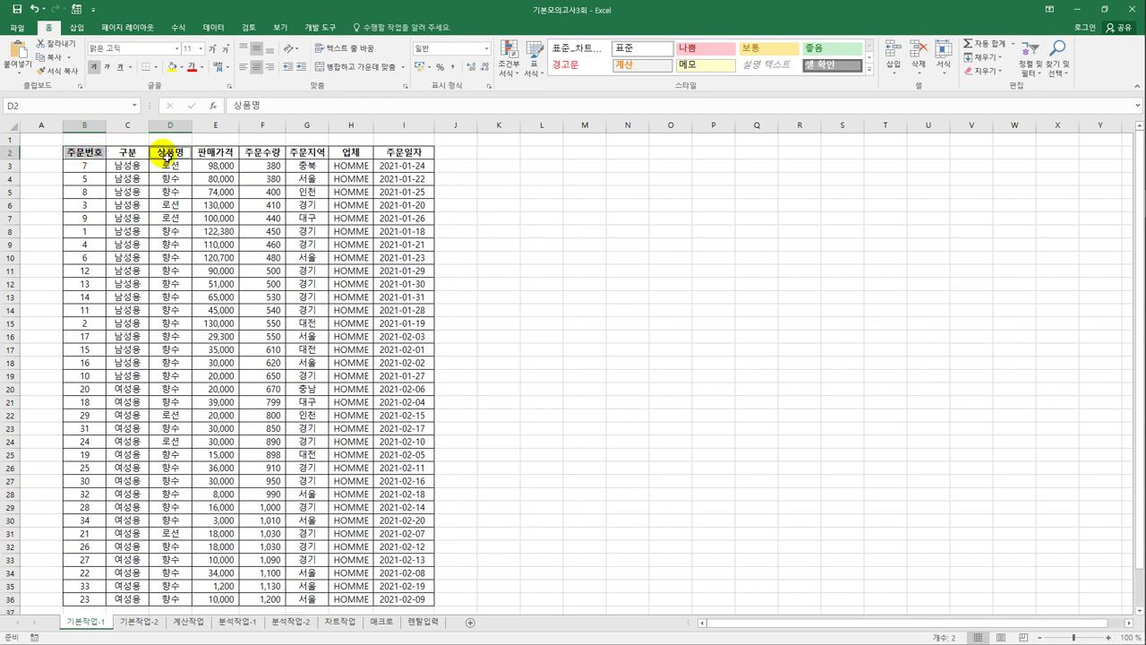
{"action": "left_click", "coordinate": [227, 154], "text": "ctrl"}
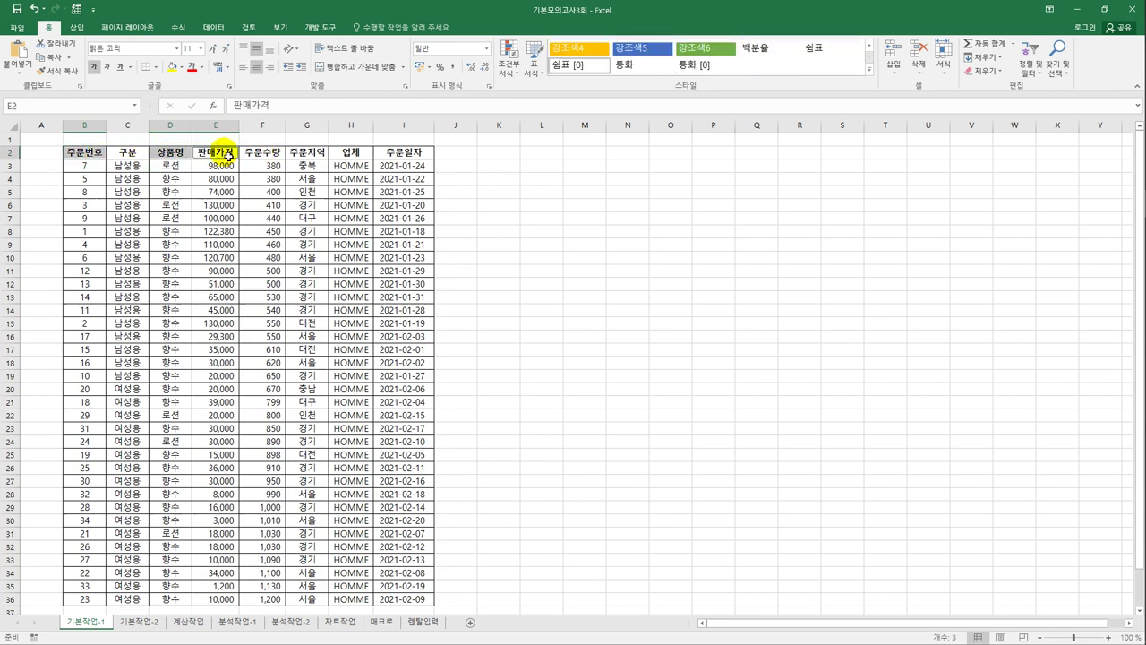
{"action": "left_click", "coordinate": [266, 153], "text": "ctrl"}
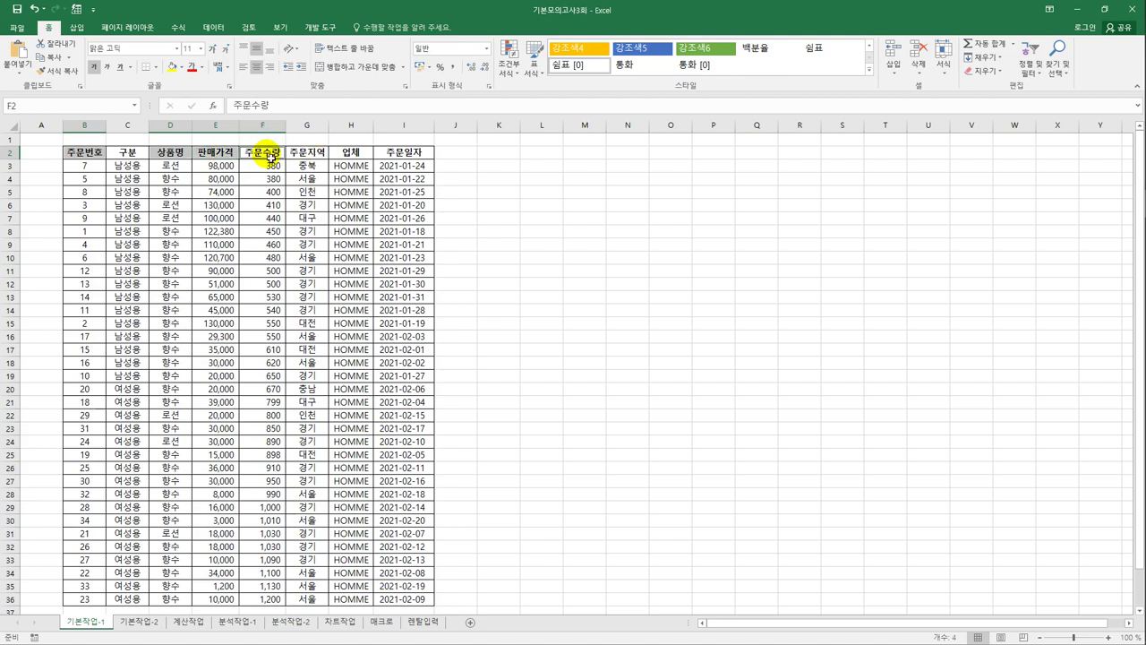
{"action": "left_click", "coordinate": [321, 154], "text": "ctrl"}
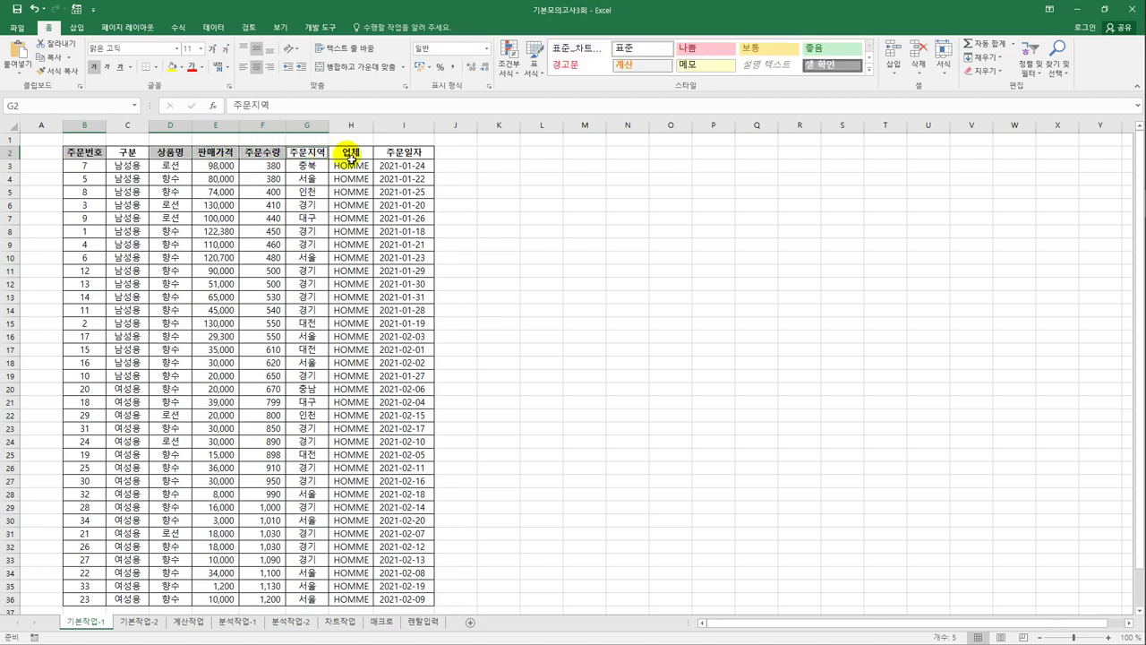
{"action": "left_click", "coordinate": [408, 155], "text": "ctrl"}
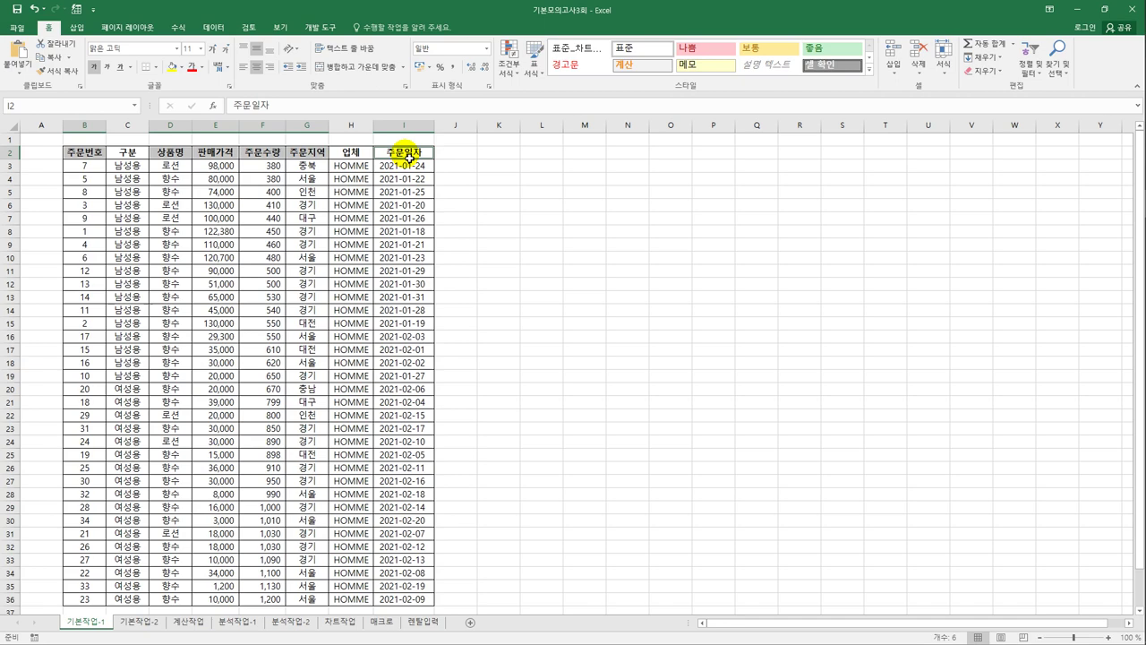
{"action": "key", "text": "ctrl+c"}
{"action": "scroll", "coordinate": [332, 243], "scroll_direction": "down", "scroll_amount": 7}
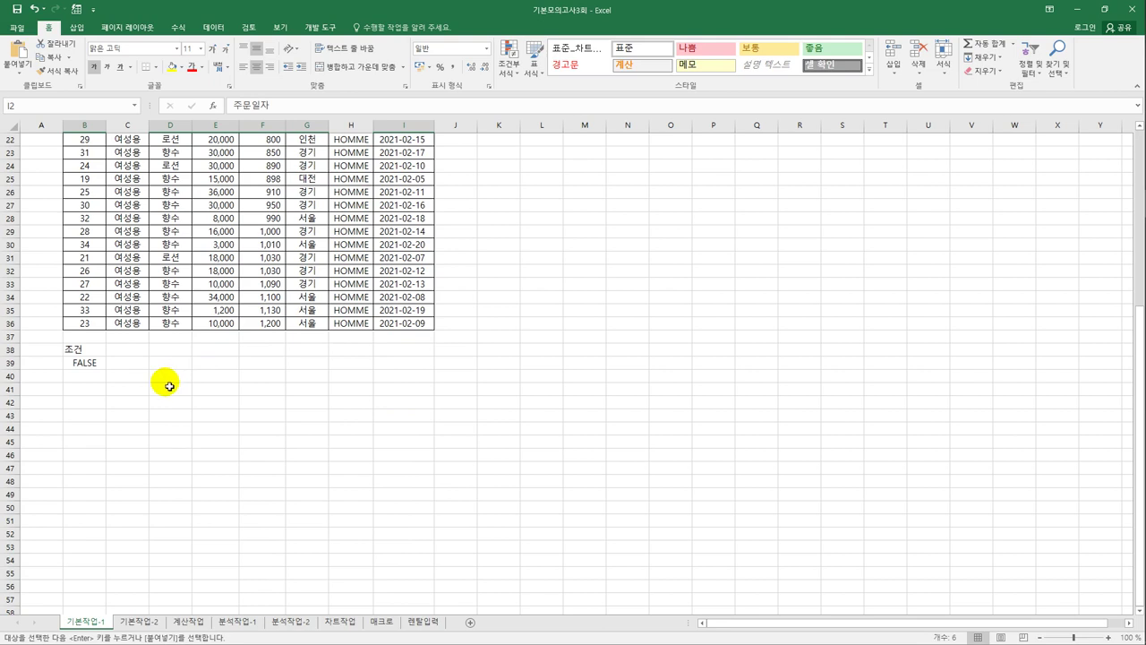
{"action": "left_click", "coordinate": [90, 422]}
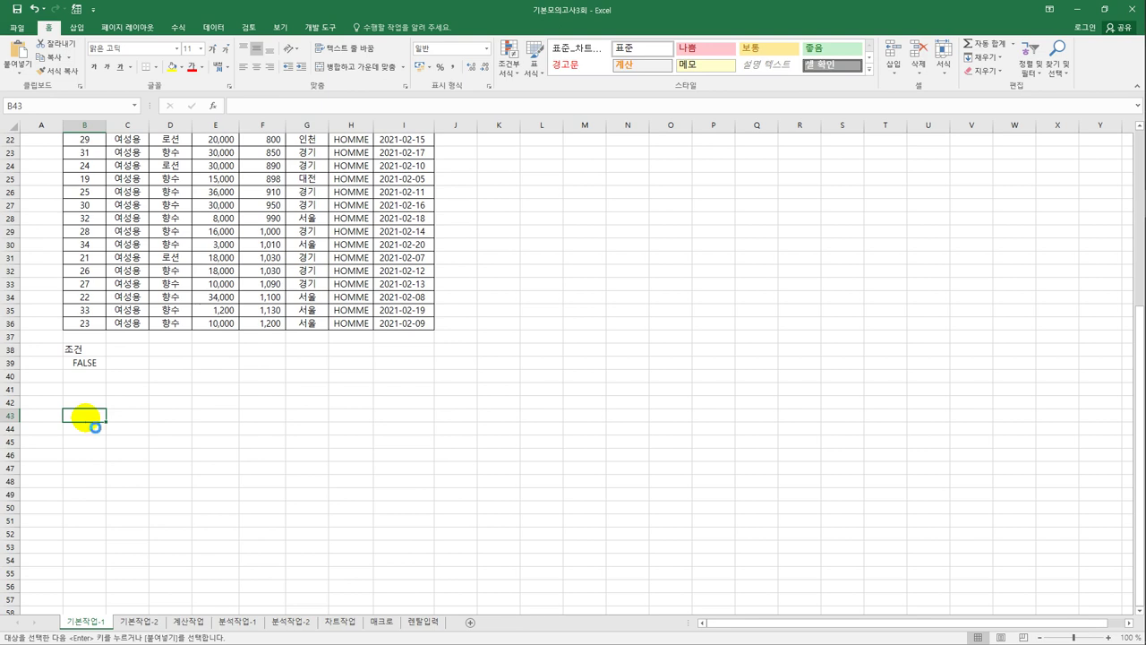
{"action": "key", "text": "ctrl+v"}
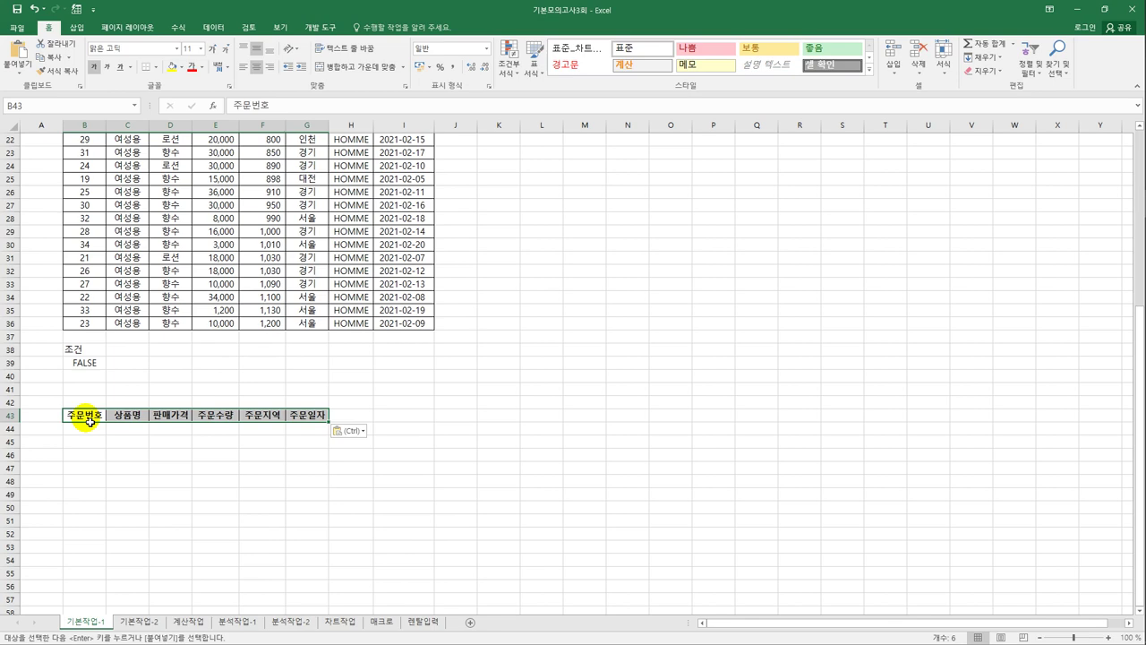
Start an advanced filter on the order table with B38:B39 as the criteria range.
{"action": "scroll", "coordinate": [89, 420], "scroll_direction": "up", "scroll_amount": 6}
{"action": "left_click", "coordinate": [115, 219]}
{"action": "scroll", "coordinate": [108, 222], "scroll_direction": "up", "scroll_amount": 1}
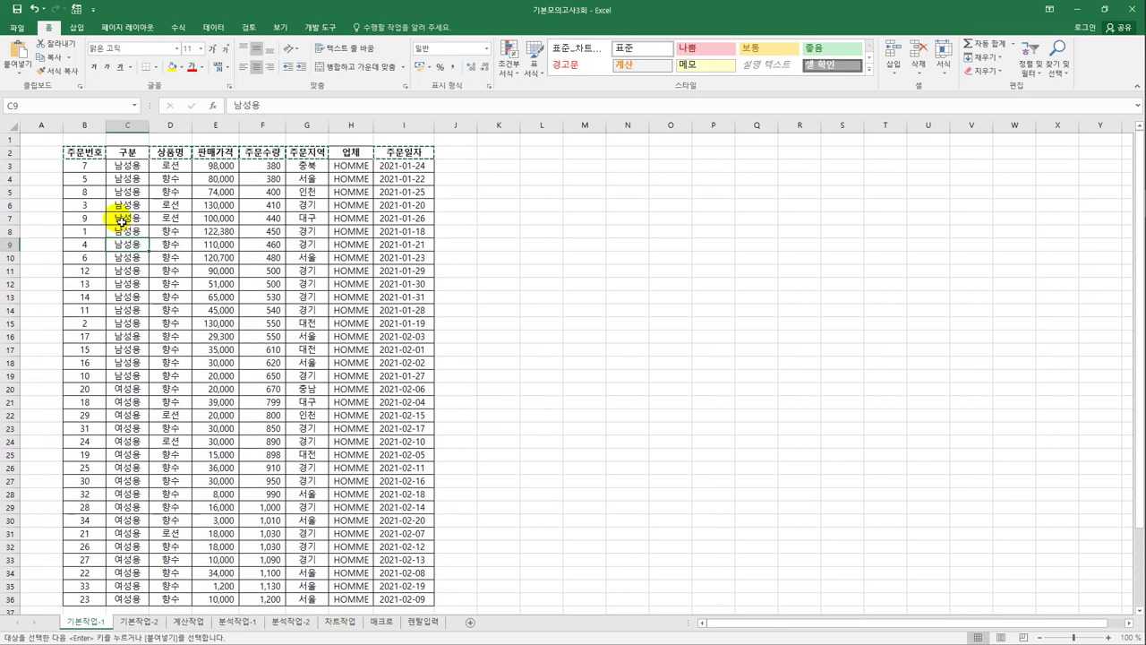
{"action": "left_click", "coordinate": [211, 27]}
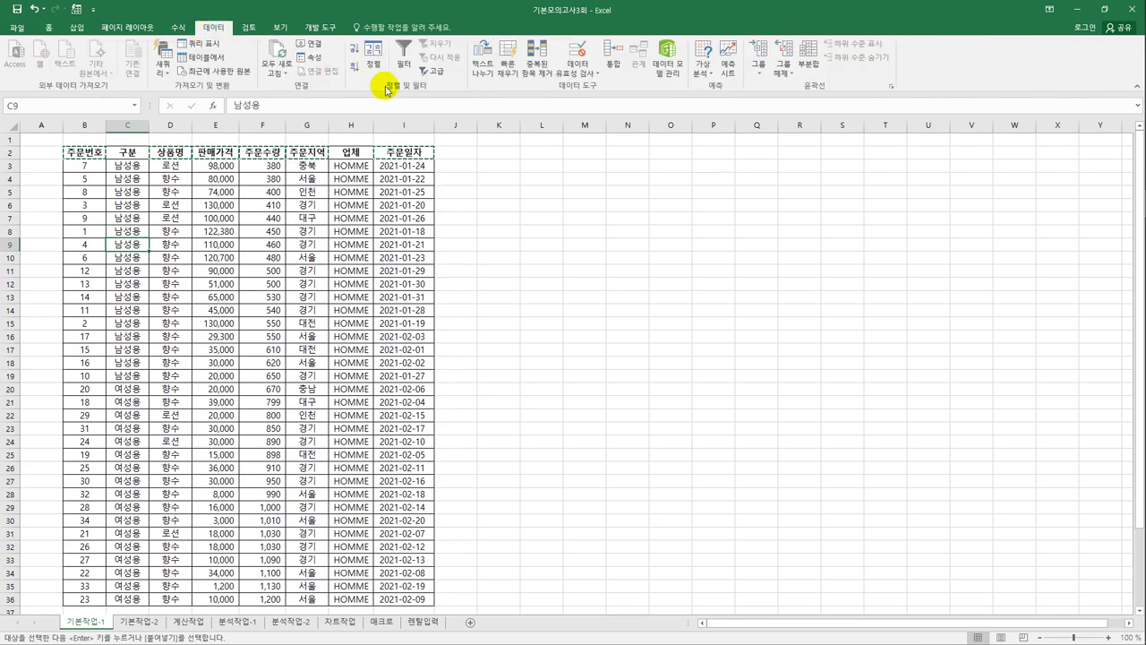
{"action": "left_click", "coordinate": [434, 69]}
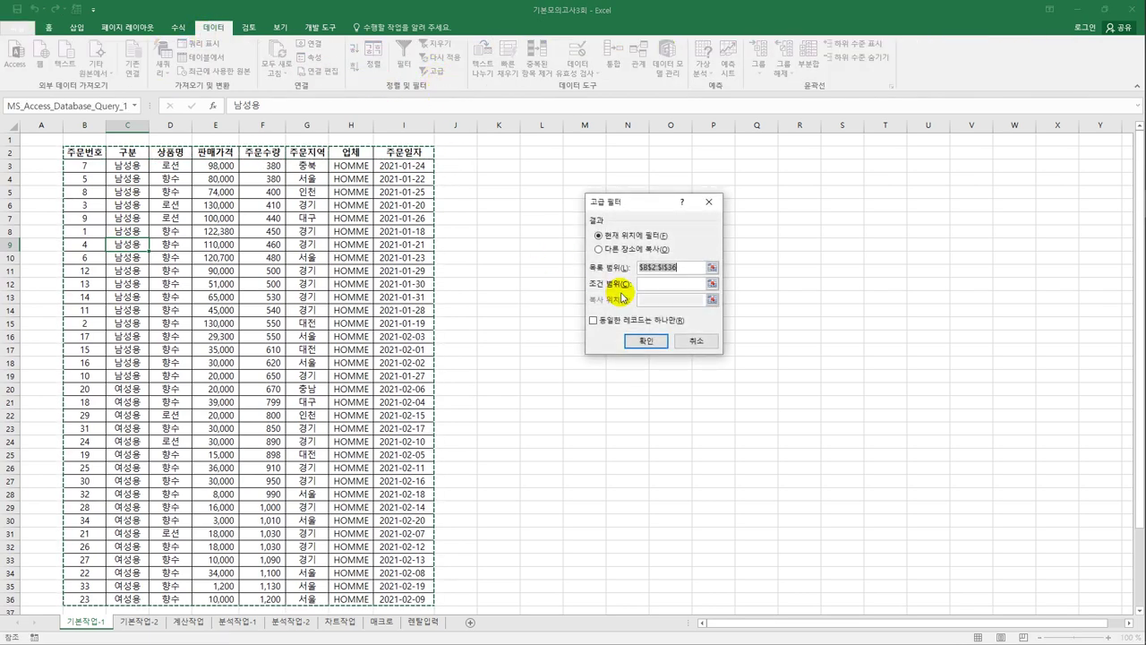
{"action": "left_click", "coordinate": [683, 284]}
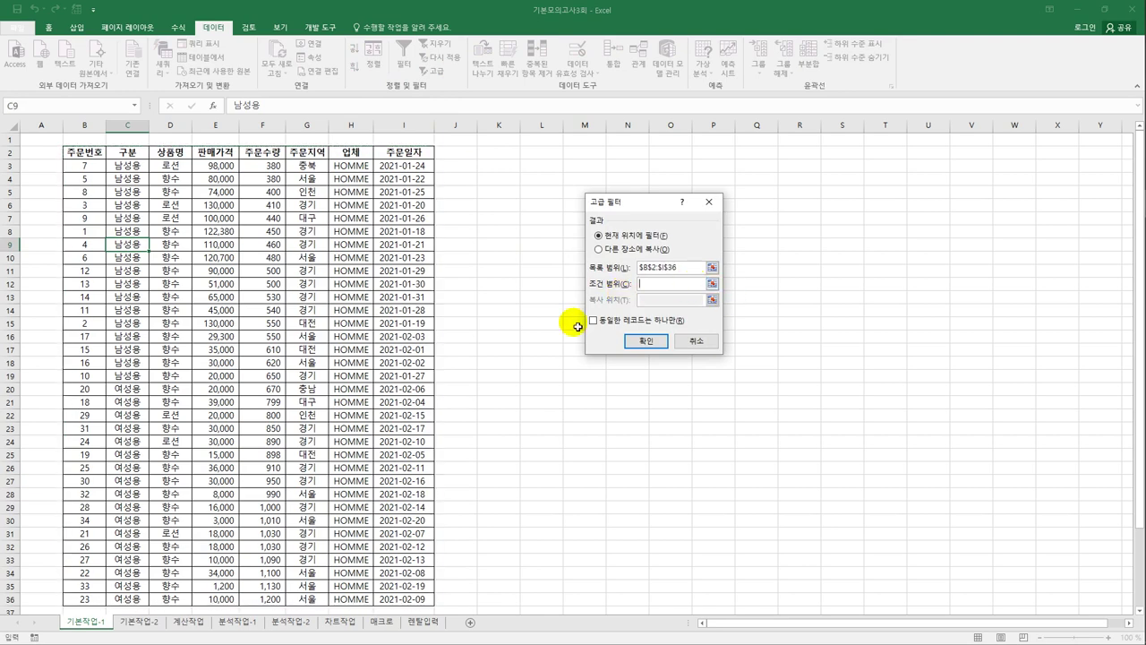
{"action": "scroll", "coordinate": [266, 466], "scroll_direction": "down", "scroll_amount": 3}
{"action": "left_click_drag", "start_coordinate": [90, 508], "coordinate": [104, 523]}
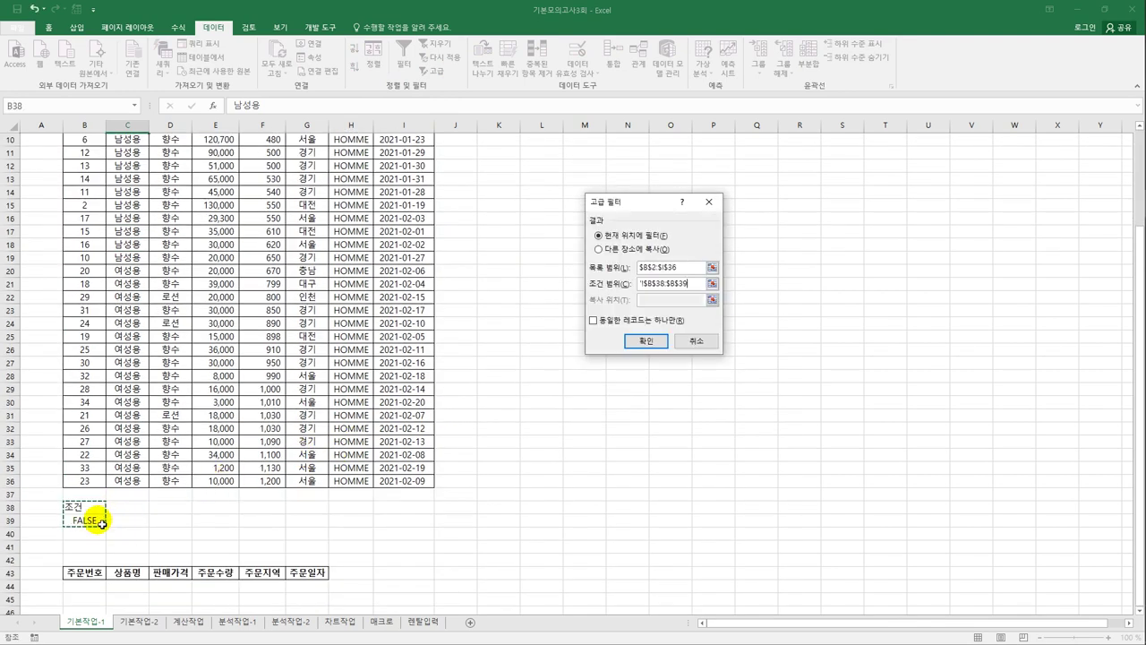
Set the advanced filter to copy its results to the headers in B43:G43 and run it.
{"action": "left_click", "coordinate": [620, 250]}
{"action": "left_click", "coordinate": [665, 300]}
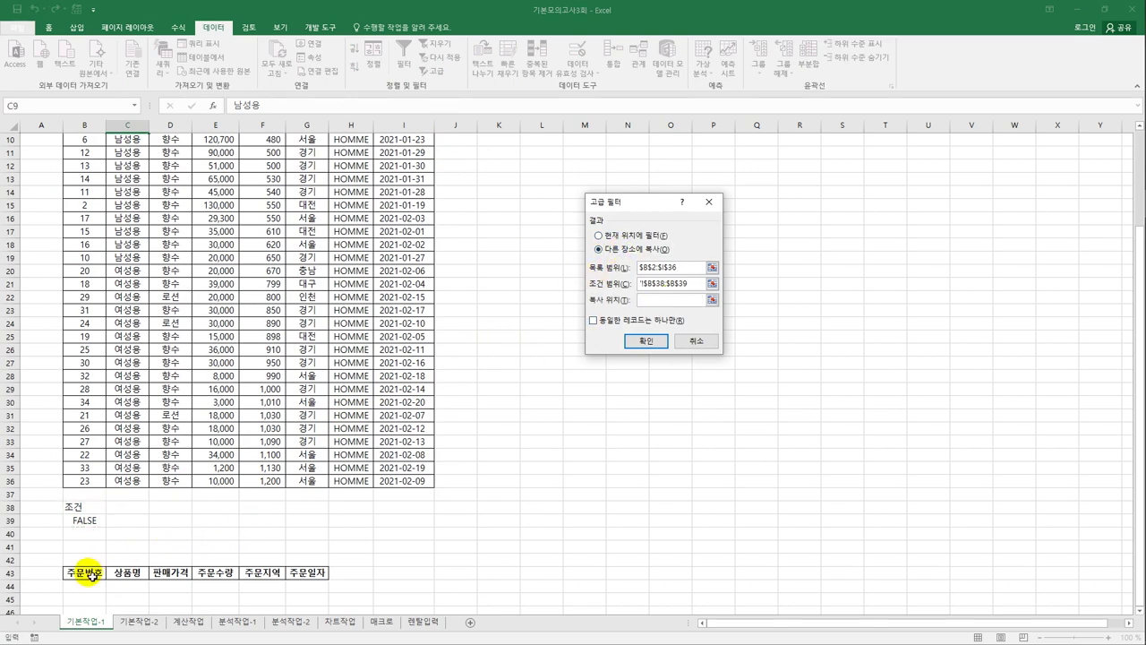
{"action": "left_click_drag", "start_coordinate": [91, 575], "coordinate": [295, 576]}
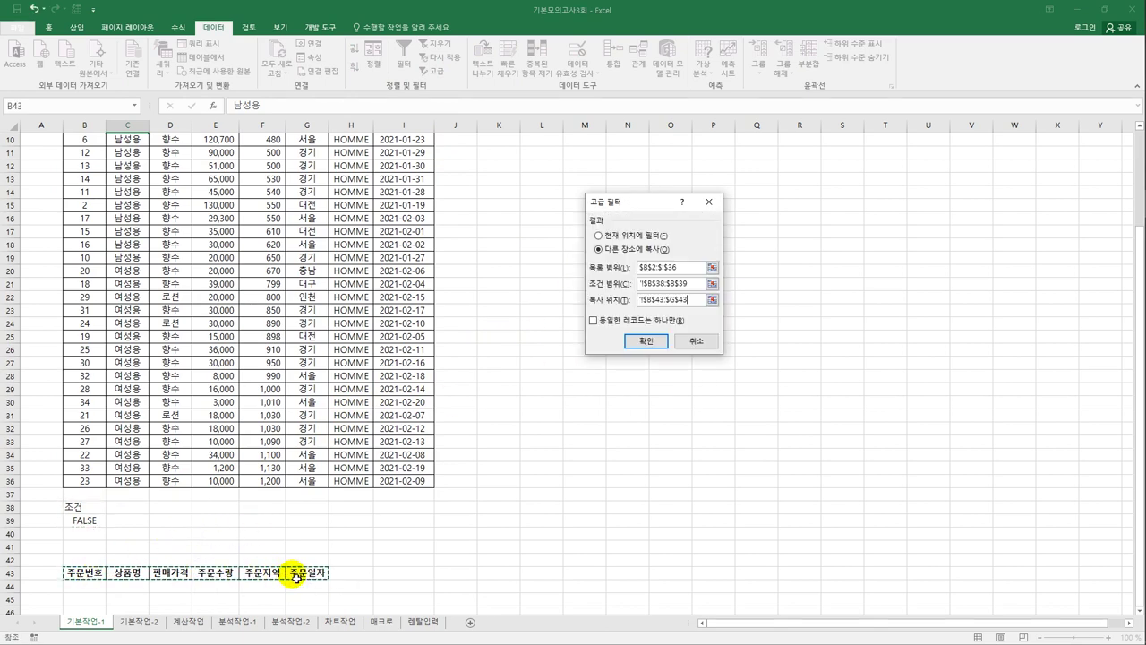
{"action": "left_click", "coordinate": [636, 344]}
Autofit the width of column G so the extracted order dates fit, and check the extracted rows.
{"action": "scroll", "coordinate": [501, 381], "scroll_direction": "down", "scroll_amount": 2}
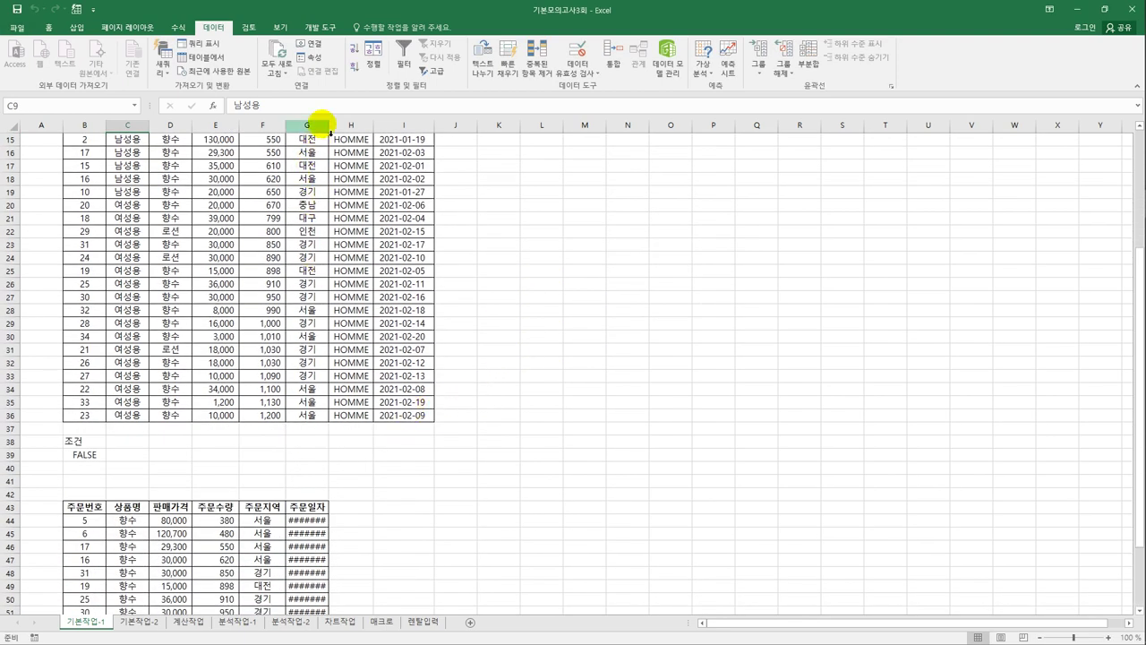
{"action": "double_click", "coordinate": [330, 132]}
{"action": "scroll", "coordinate": [319, 365], "scroll_direction": "down", "scroll_amount": 2}
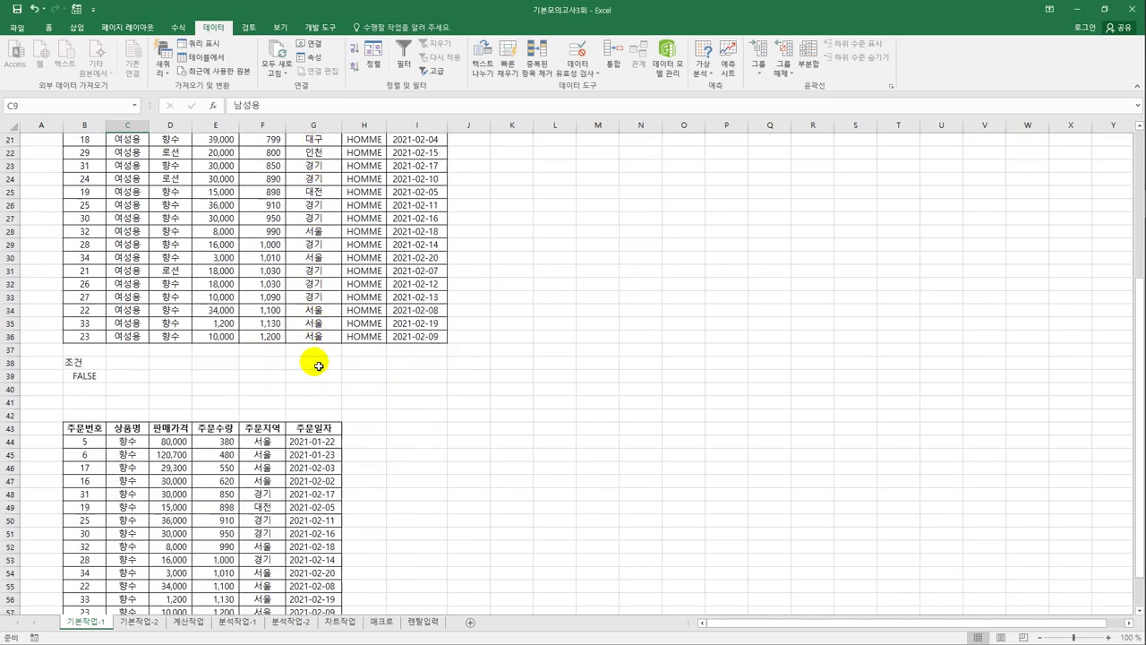
{"action": "scroll", "coordinate": [319, 365], "scroll_direction": "down", "scroll_amount": 1}
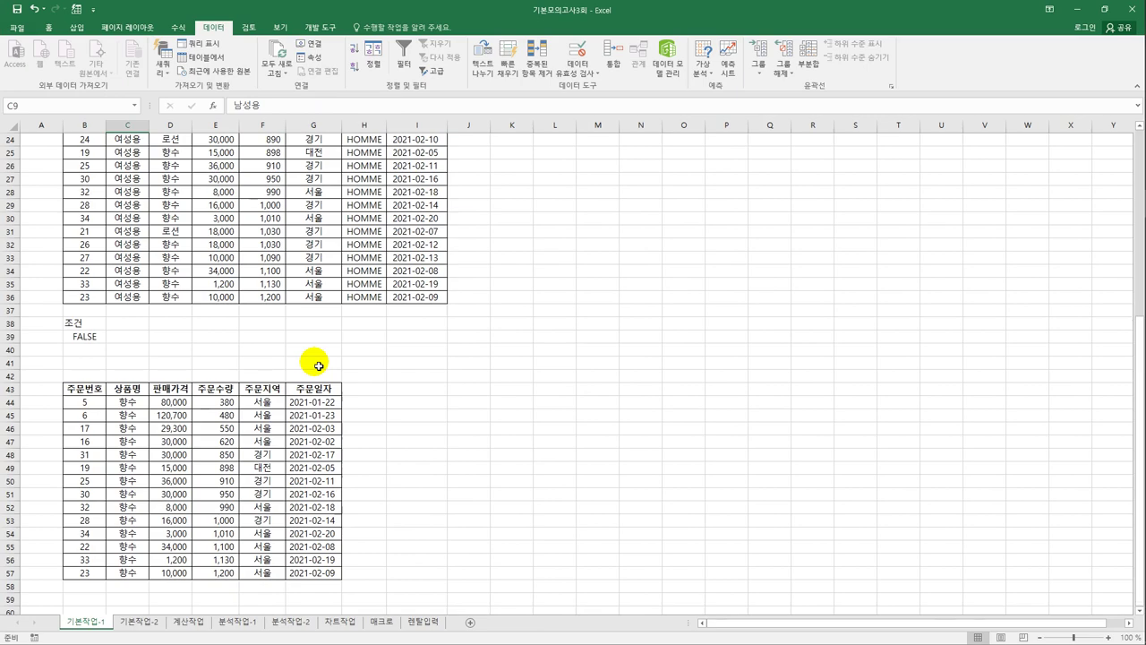
Start a new formula-based conditional formatting rule for the order data in B3:I36.
{"action": "scroll", "coordinate": [319, 365], "scroll_direction": "up", "scroll_amount": 8}
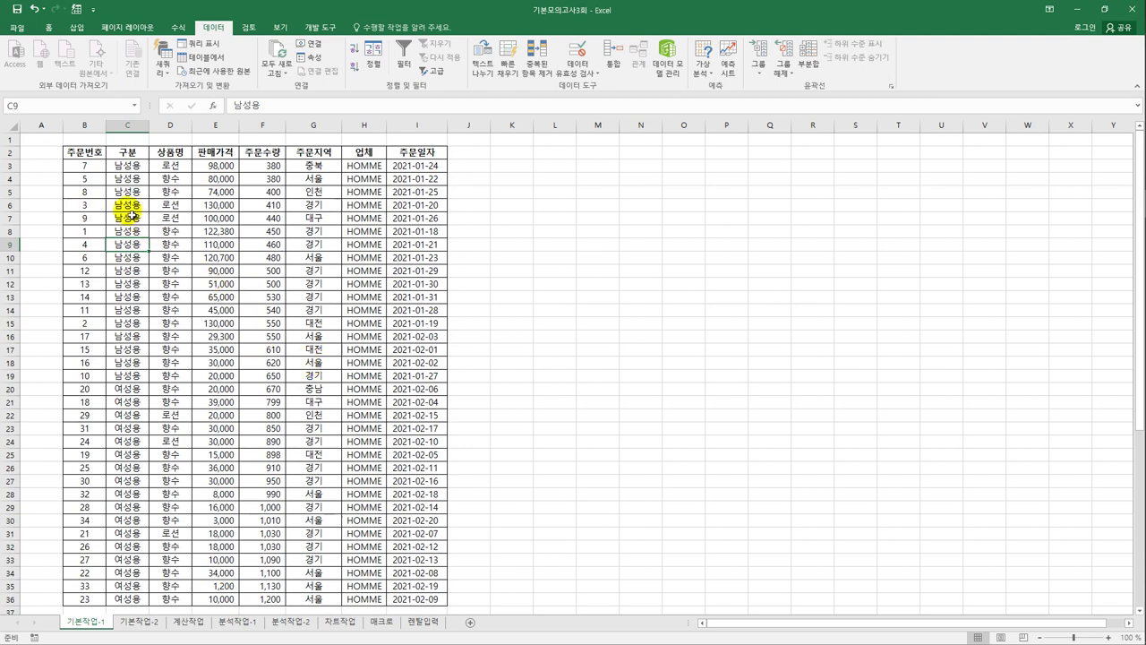
{"action": "left_click", "coordinate": [98, 166]}
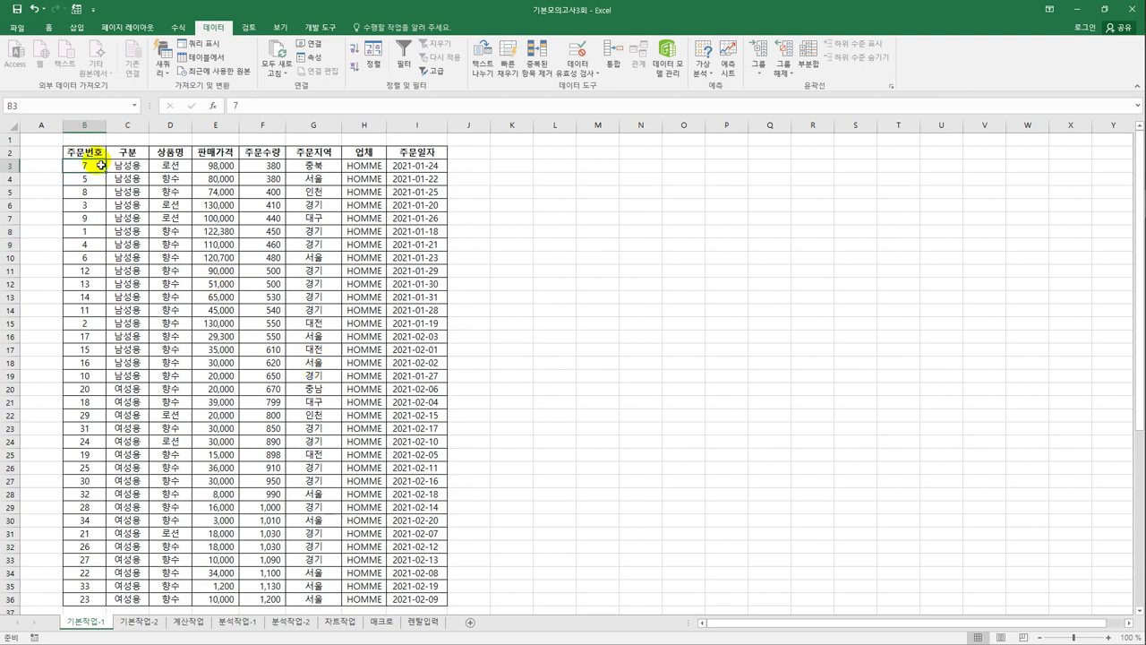
{"action": "left_click_drag", "start_coordinate": [101, 166], "coordinate": [397, 600]}
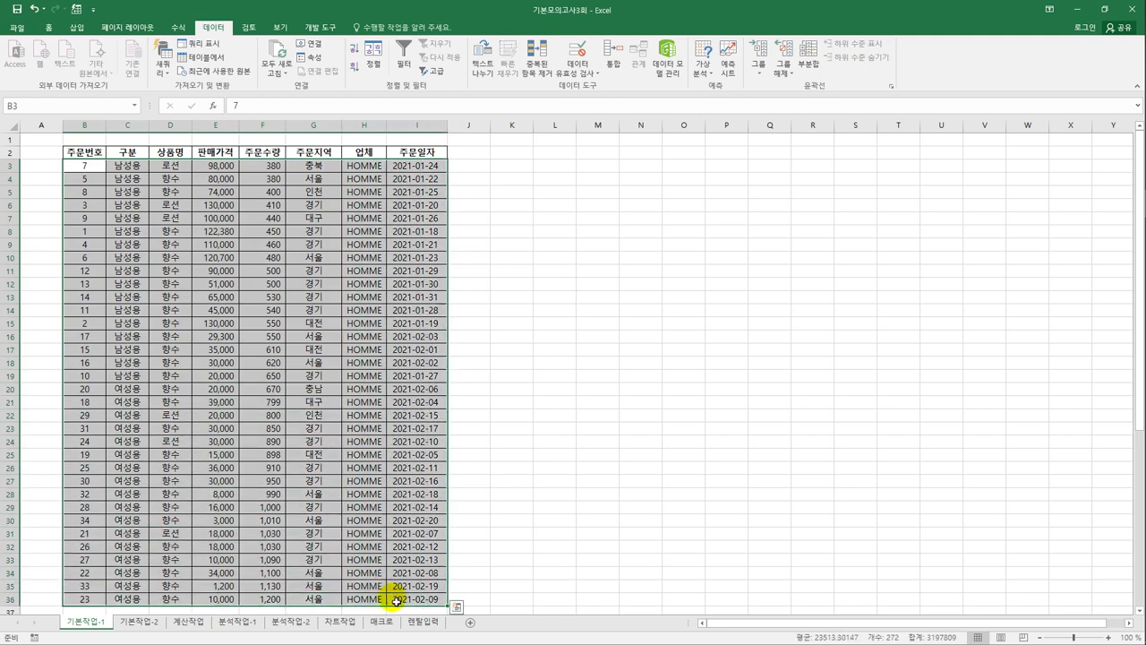
{"action": "left_click", "coordinate": [48, 26]}
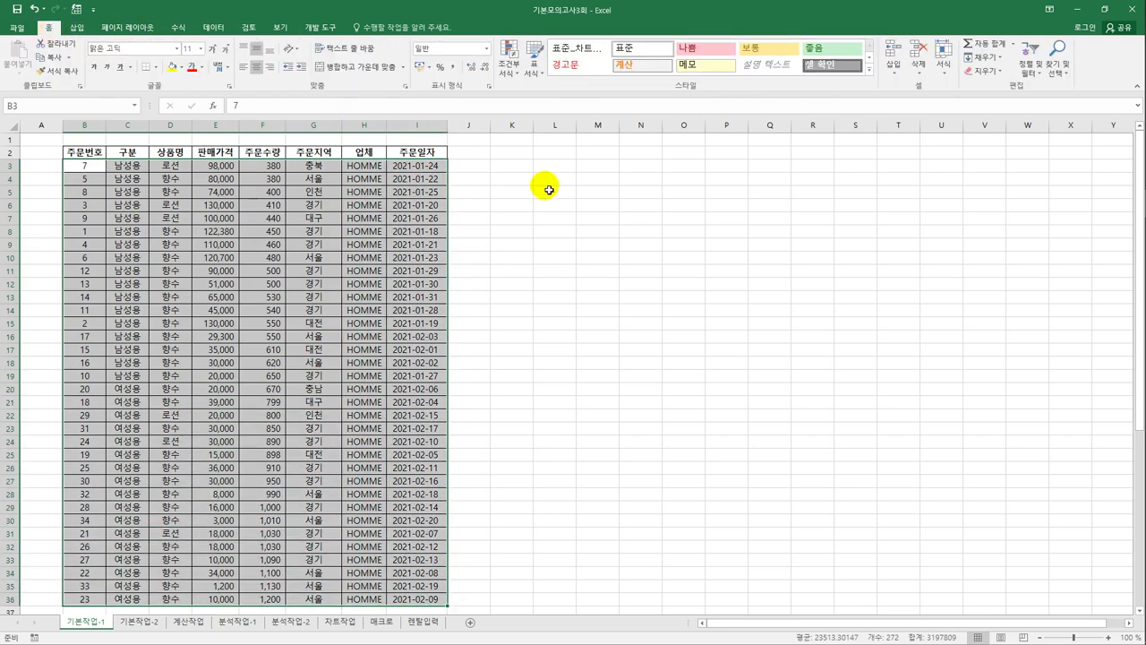
{"action": "left_click", "coordinate": [508, 63]}
{"action": "left_click", "coordinate": [542, 229]}
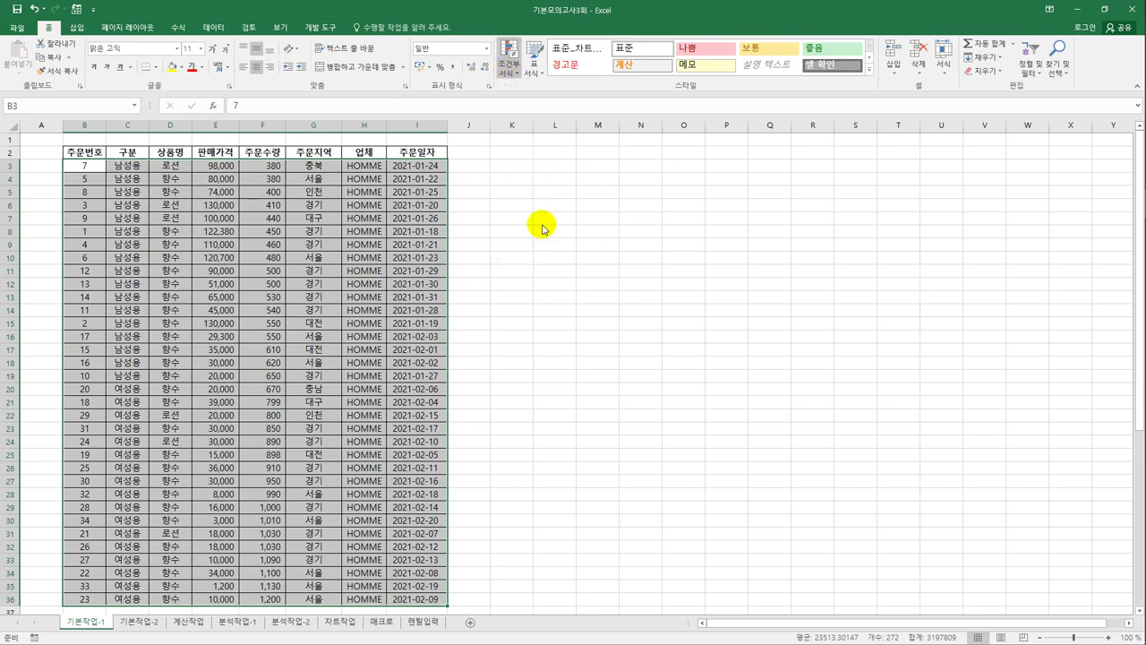
{"action": "left_click", "coordinate": [546, 266]}
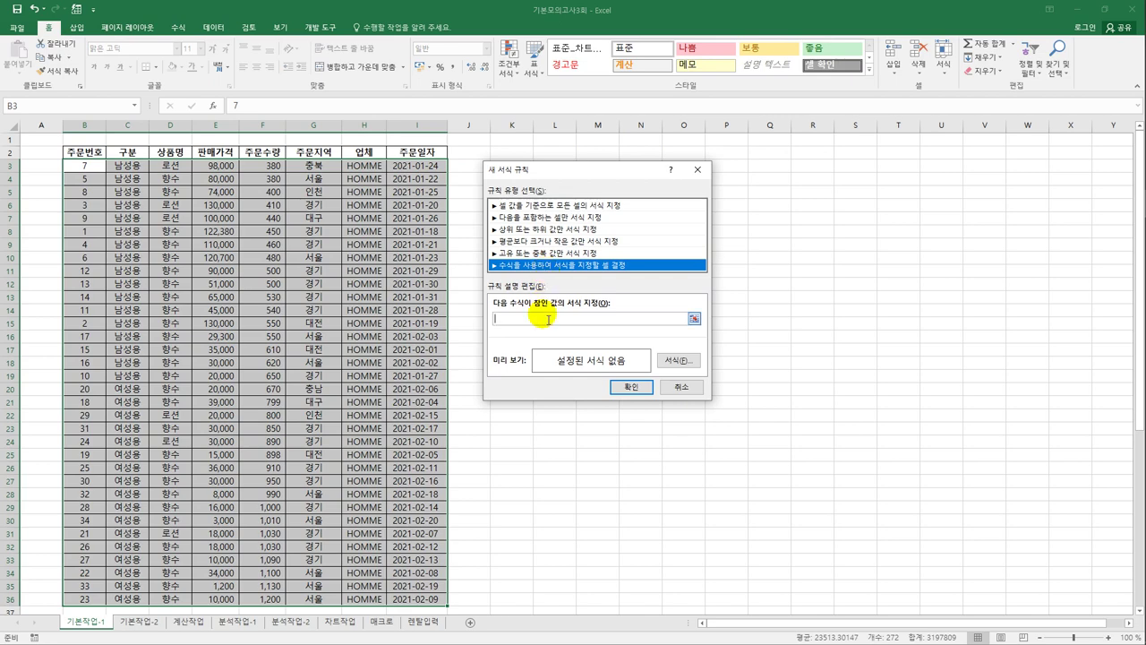
{"action": "left_click", "coordinate": [548, 318]}
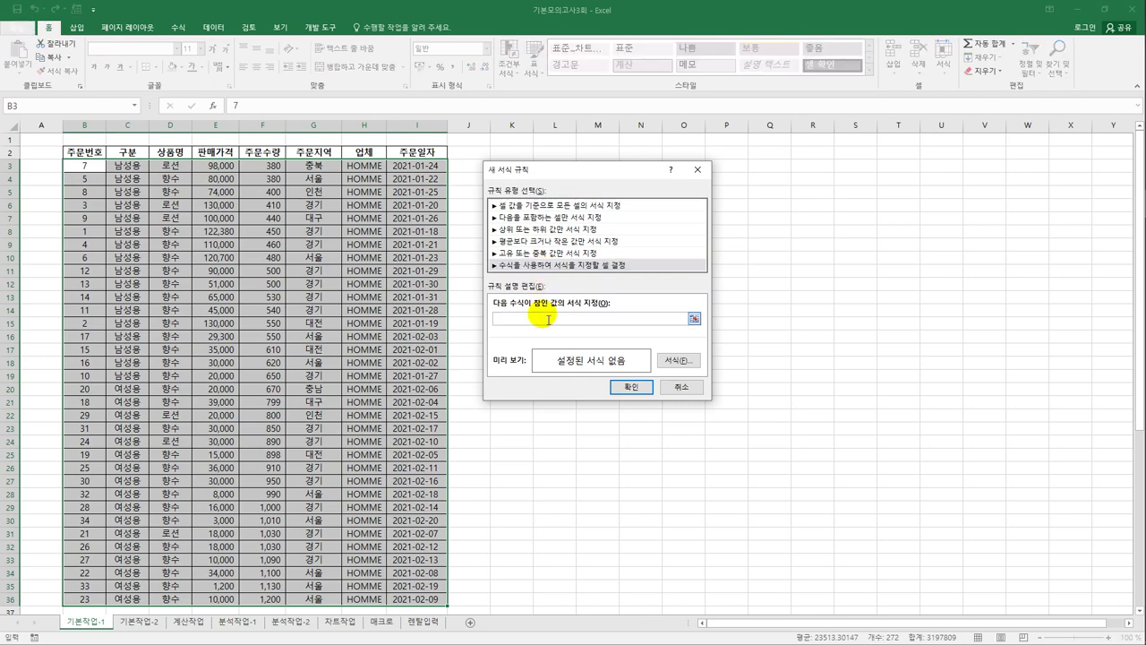
Begin the rule's AND formula with the order region condition $G3="서울", locking only the column.
{"action": "type", "text": "=and("}
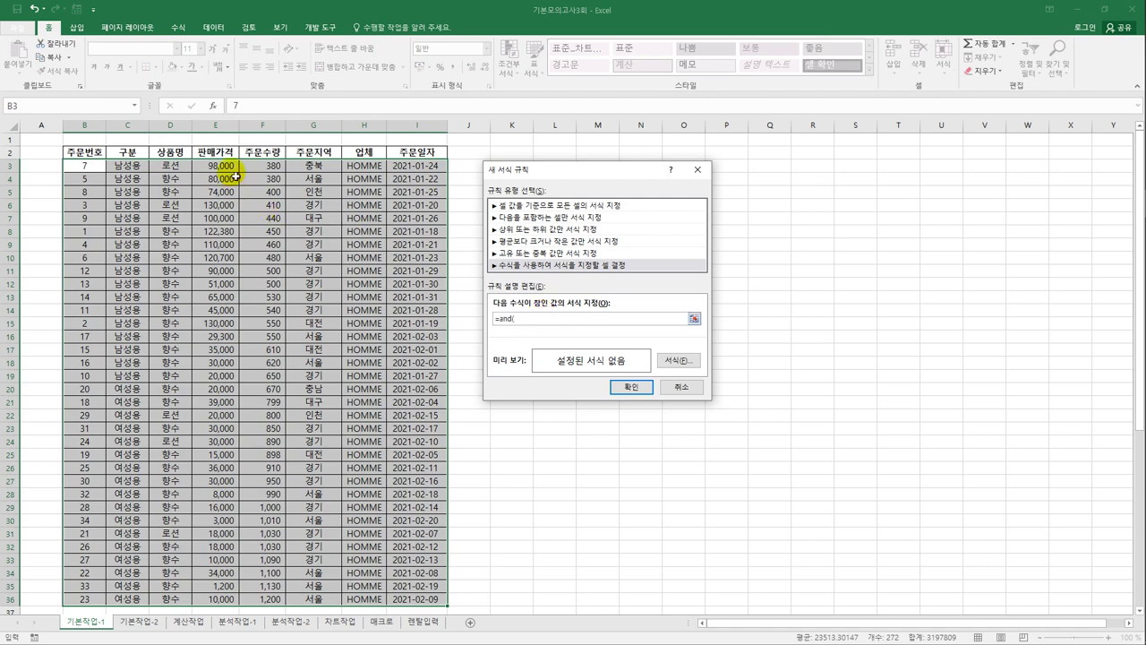
{"action": "left_click", "coordinate": [315, 168]}
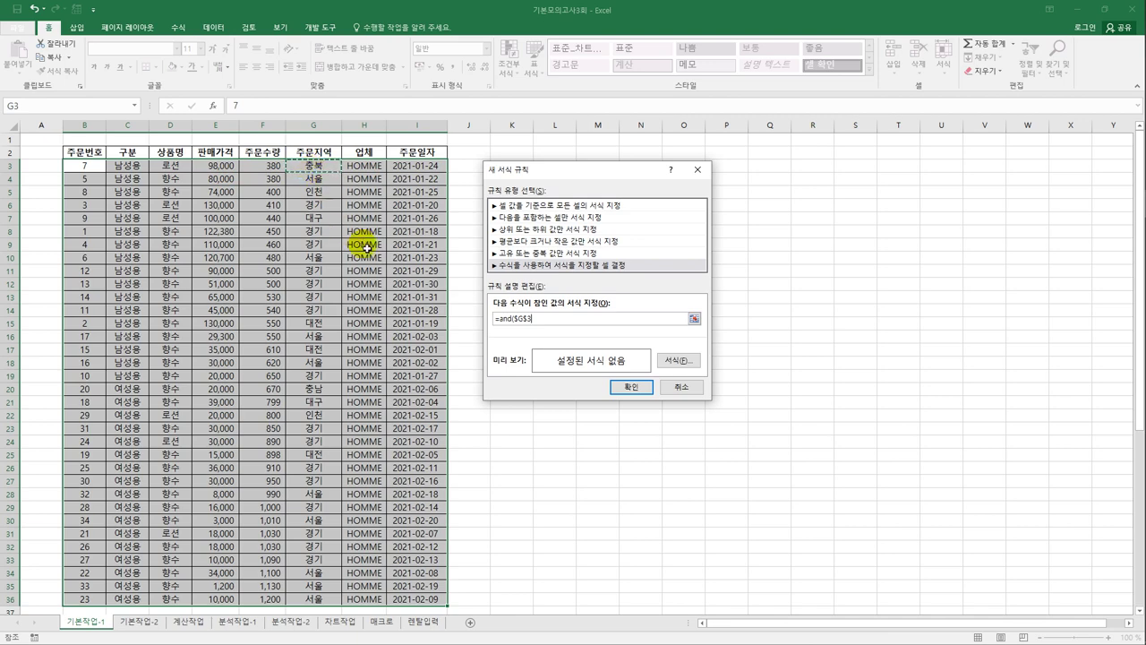
{"action": "key", "text": "F4"}
{"action": "key", "text": "F4"}
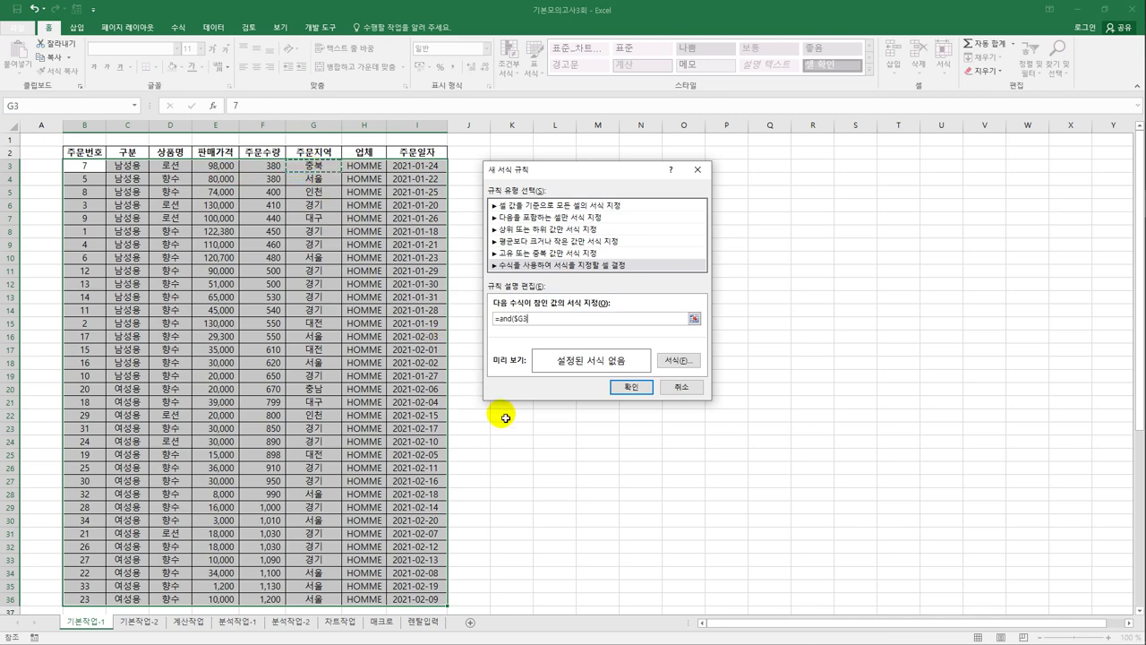
{"action": "type", "text": "=\"ㅅㅓ울\""}
{"action": "key", "text": "BackSpace"}
Complete the rule's AND formula with the order date condition MONTH($I3)=1, locking only the column.
{"action": "type", "text": ",month("}
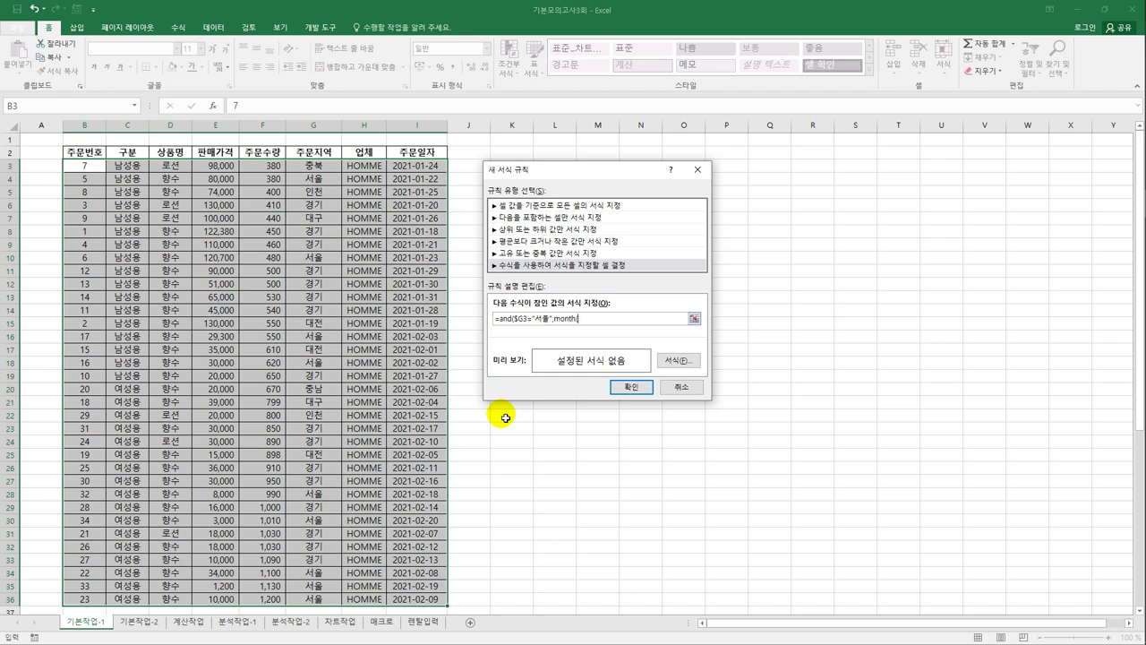
{"action": "left_click", "coordinate": [405, 167]}
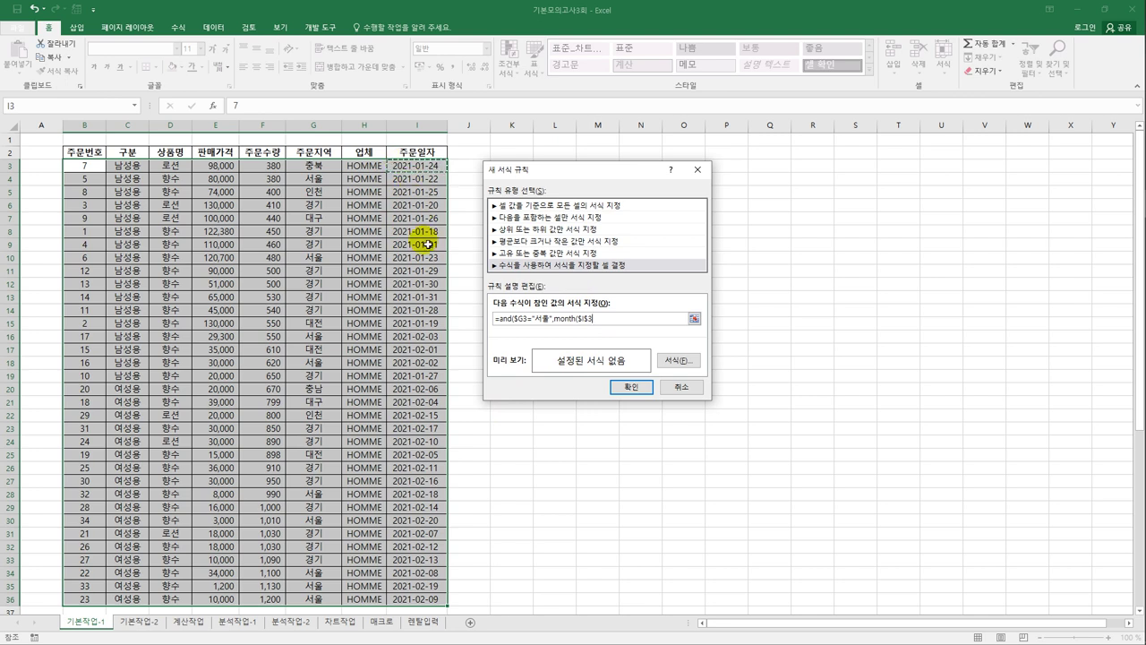
{"action": "key", "text": "F4"}
{"action": "key", "text": "F4"}
{"action": "type", "text": ")=1)"}
Set the rule's format to bold (굵게) with the standard blue font color and apply the conditional formatting rule.
{"action": "left_click", "coordinate": [676, 361]}
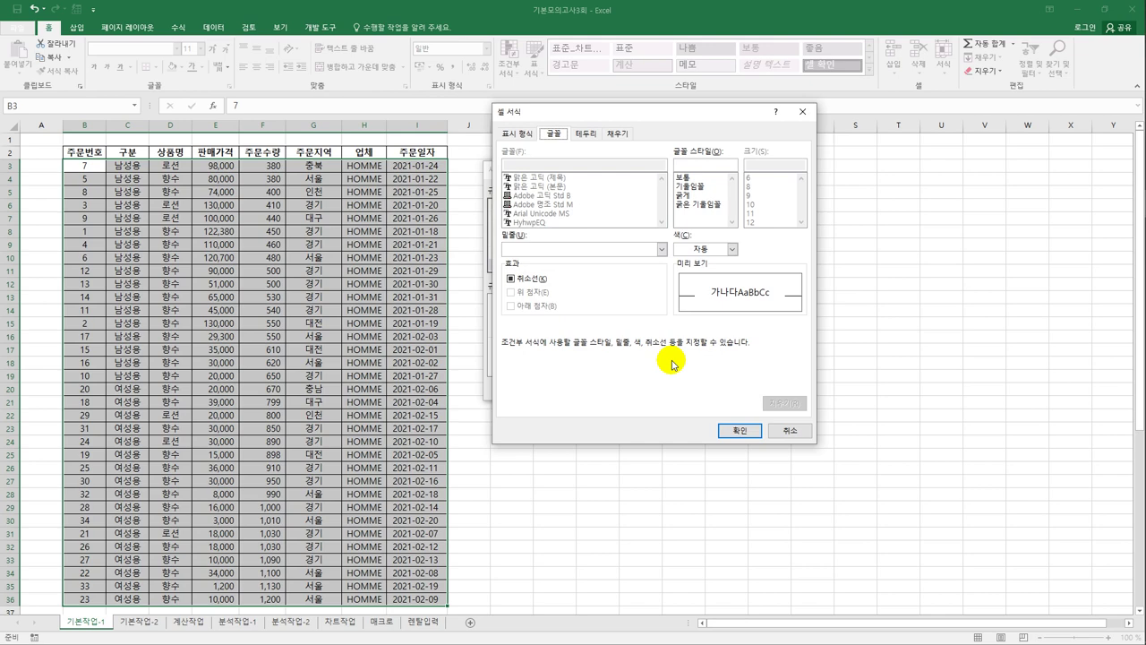
{"action": "left_click", "coordinate": [705, 196]}
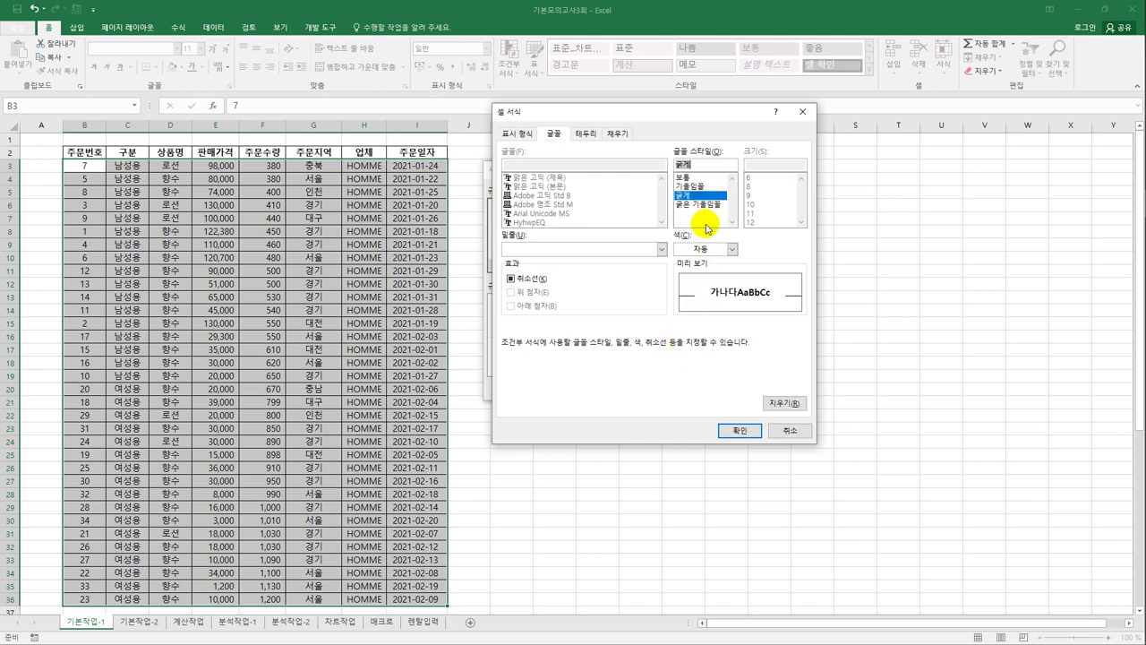
{"action": "left_click", "coordinate": [730, 250]}
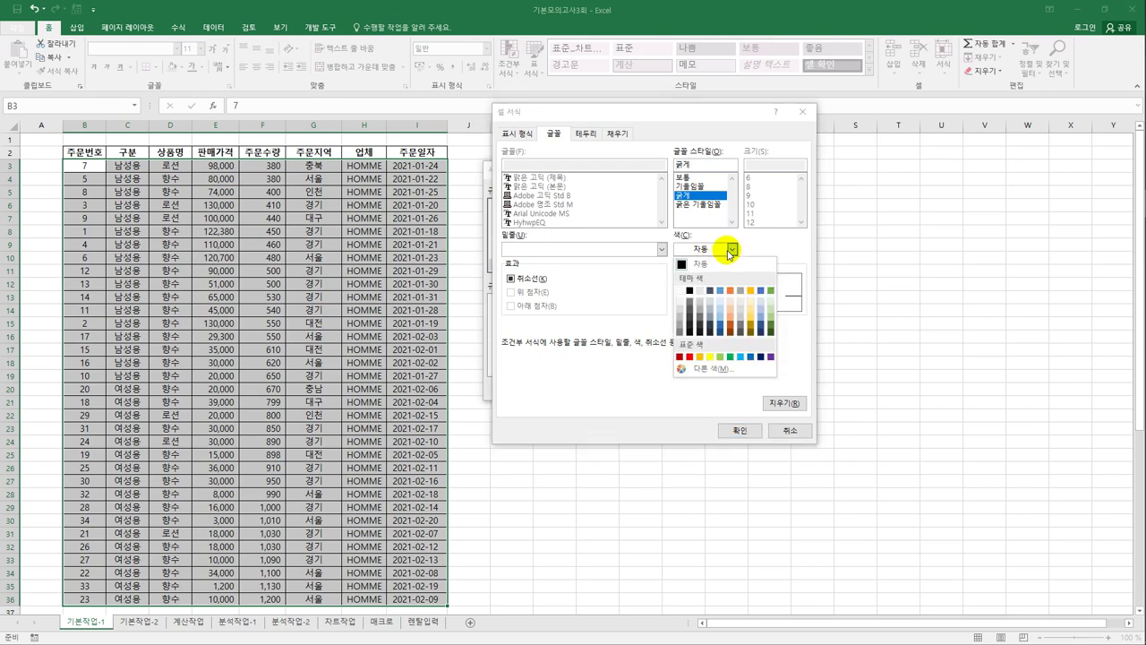
{"action": "left_click", "coordinate": [748, 358]}
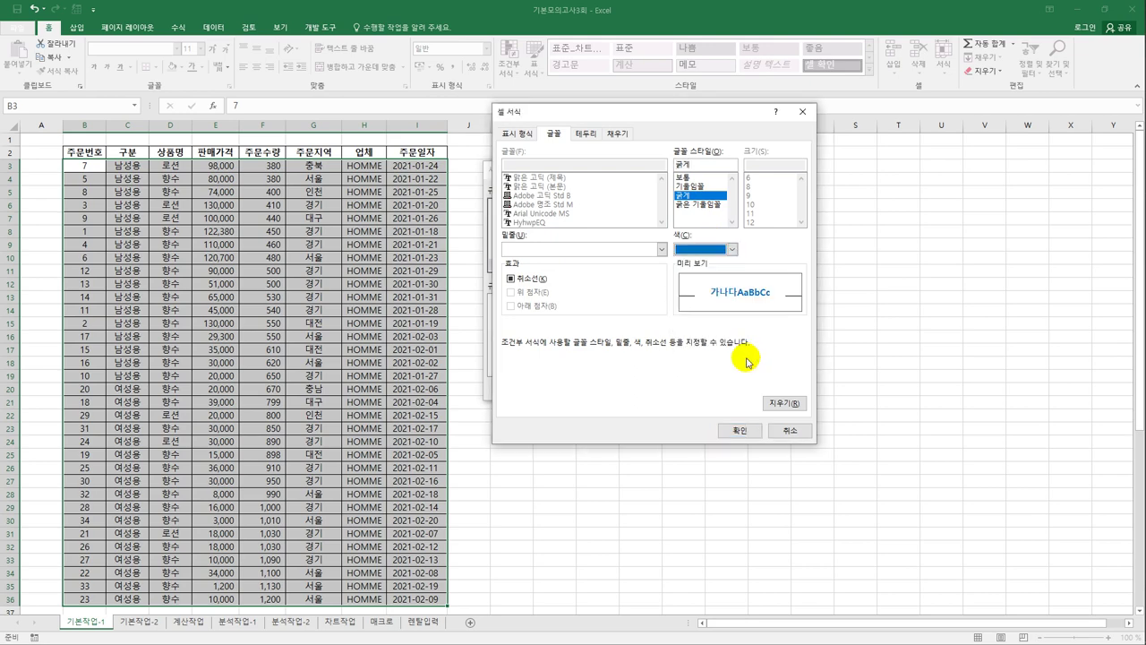
{"action": "left_click", "coordinate": [740, 429]}
{"action": "left_click", "coordinate": [631, 387]}
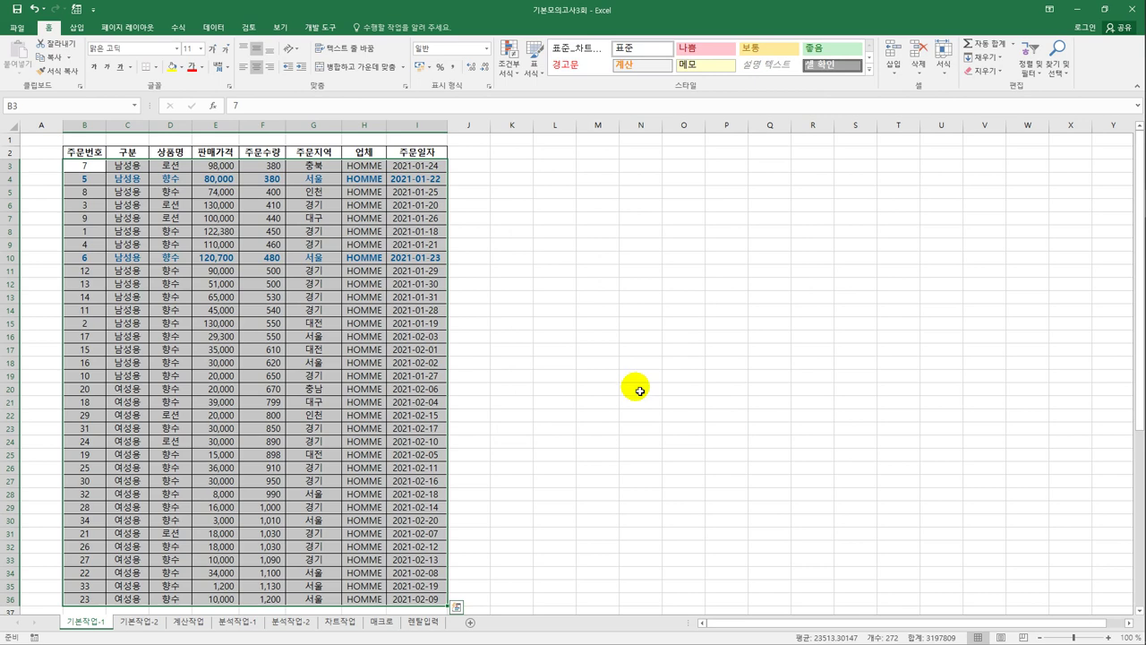
On the 기본작업-2 sheet, set the order table B2:I36 as the print area.
{"action": "left_click", "coordinate": [146, 622]}
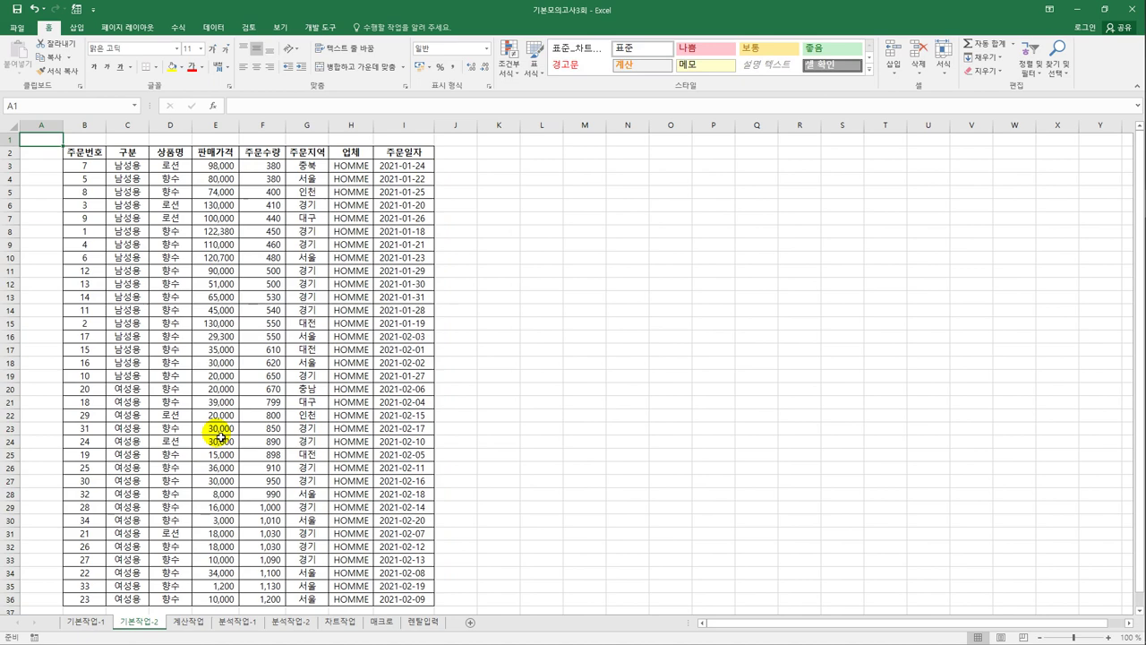
{"action": "left_click_drag", "start_coordinate": [86, 151], "coordinate": [404, 597]}
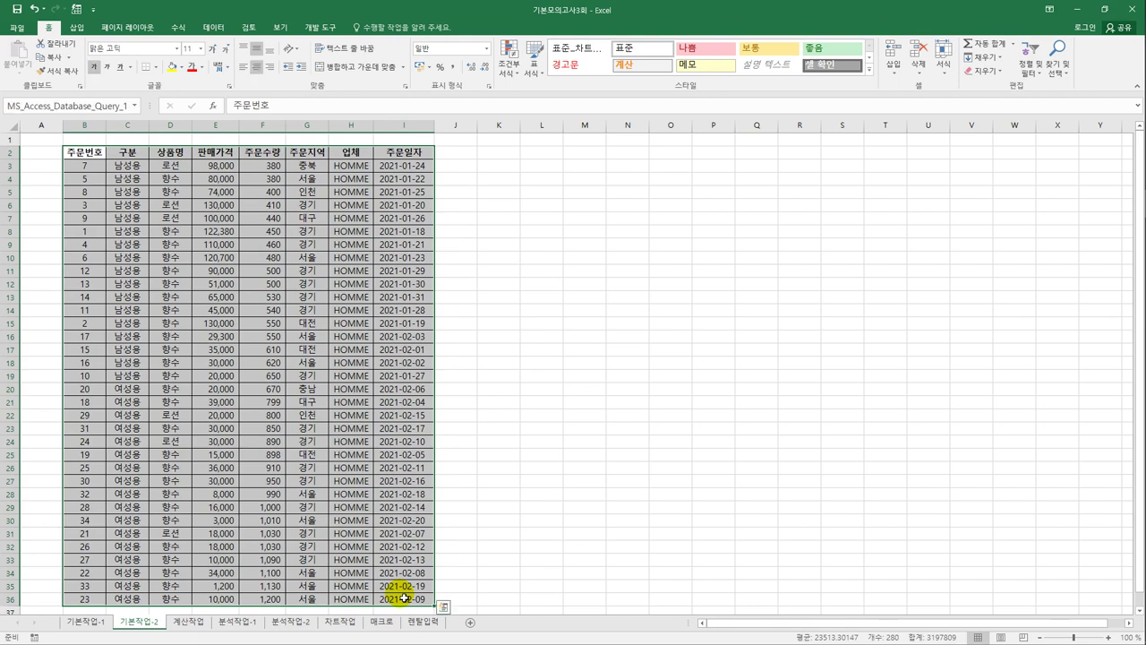
{"action": "left_click", "coordinate": [143, 27]}
{"action": "left_click", "coordinate": [156, 65]}
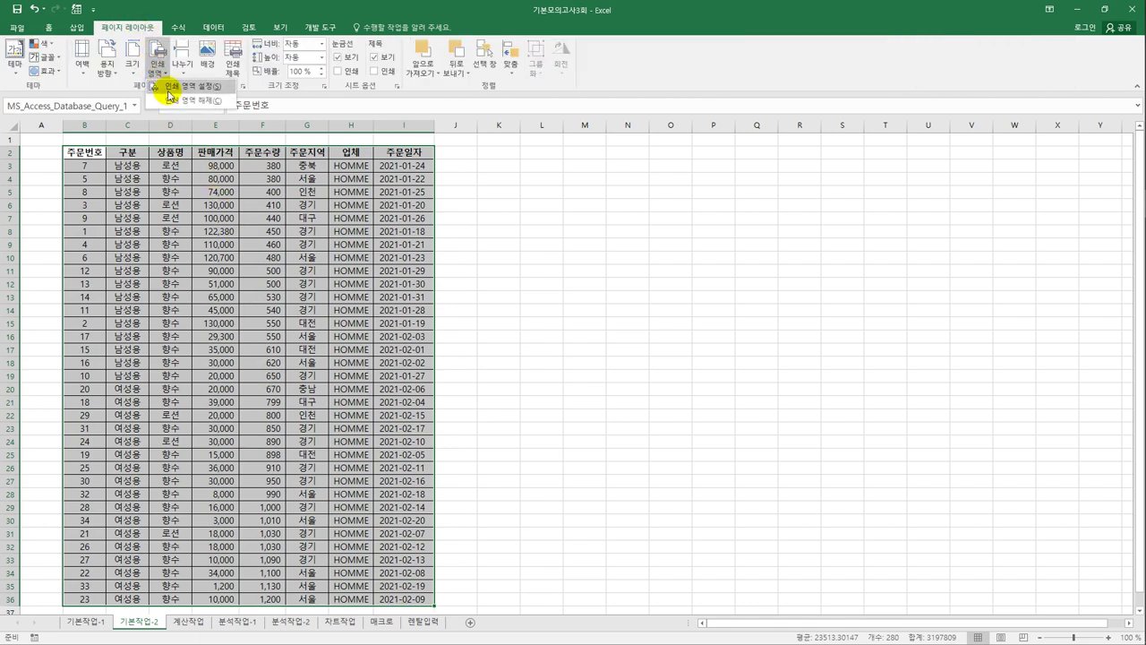
{"action": "left_click", "coordinate": [169, 90]}
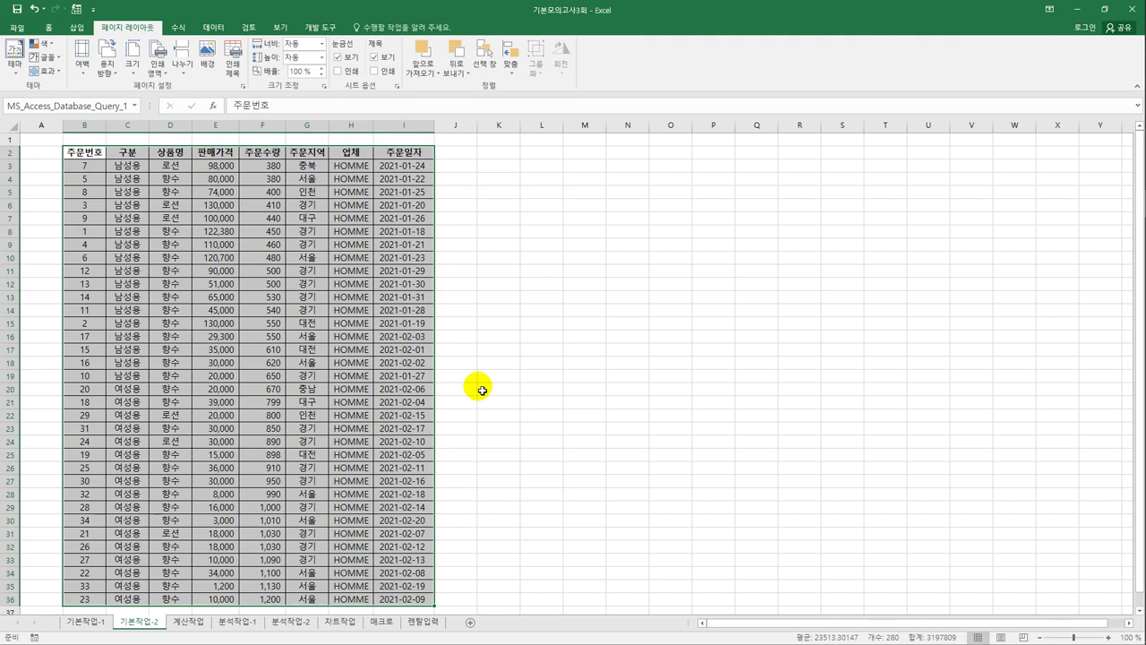
Set the print scaling of the 기본작업-2 sheet to fit all columns on one page.
{"action": "left_click", "coordinate": [15, 28]}
{"action": "left_click", "coordinate": [40, 184]}
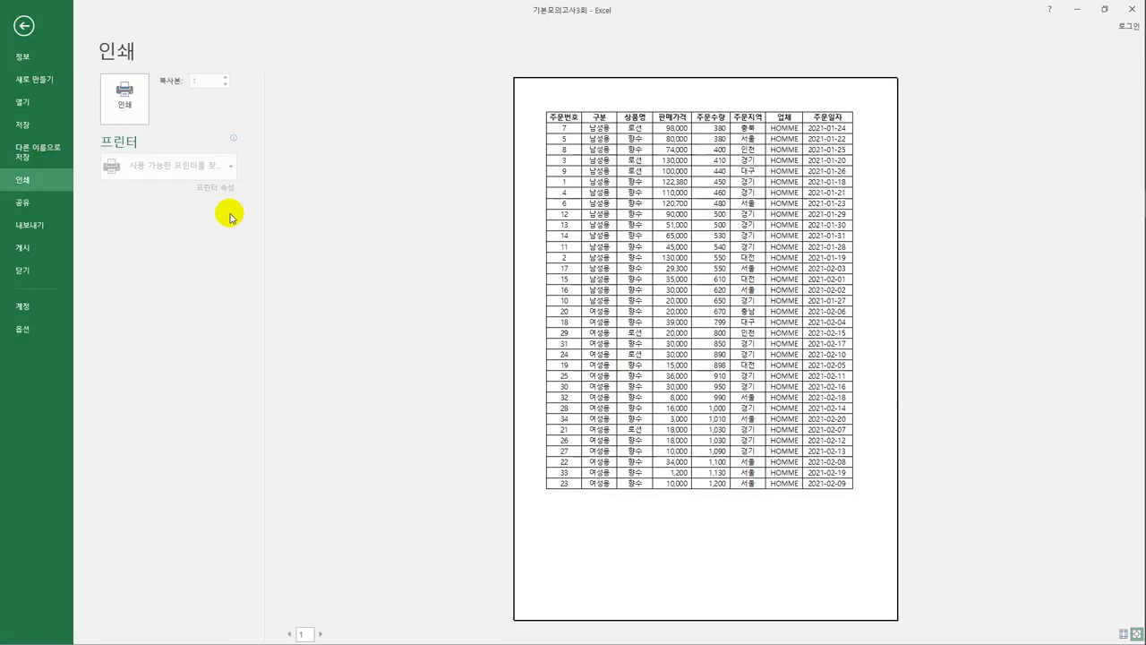
{"action": "left_click", "coordinate": [188, 429]}
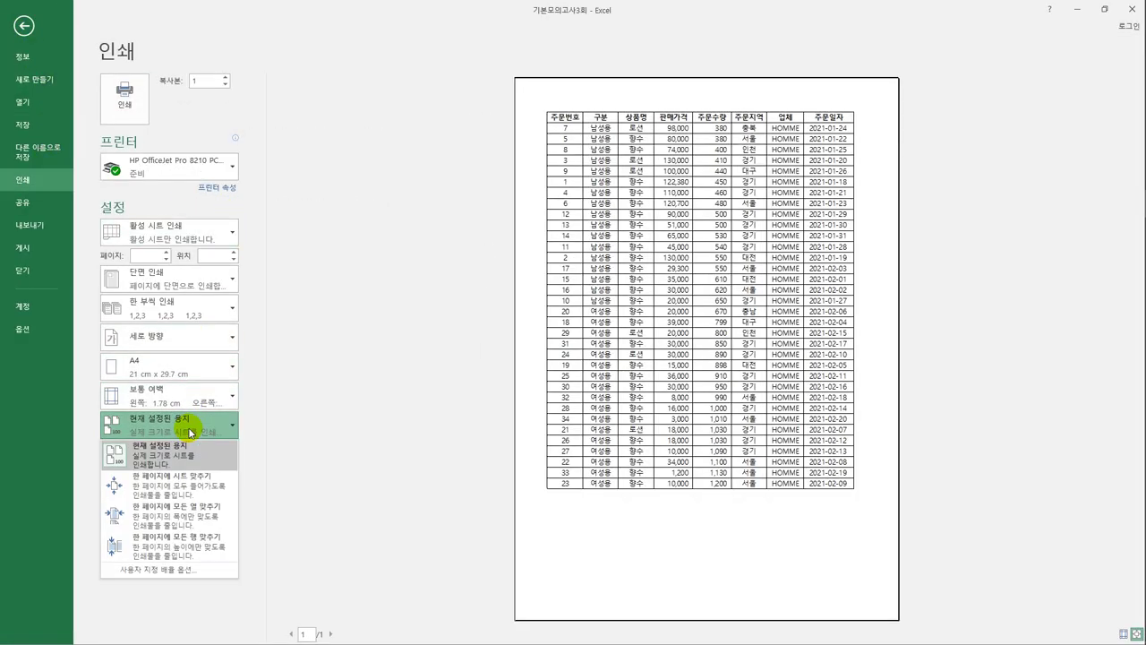
{"action": "left_click", "coordinate": [199, 526]}
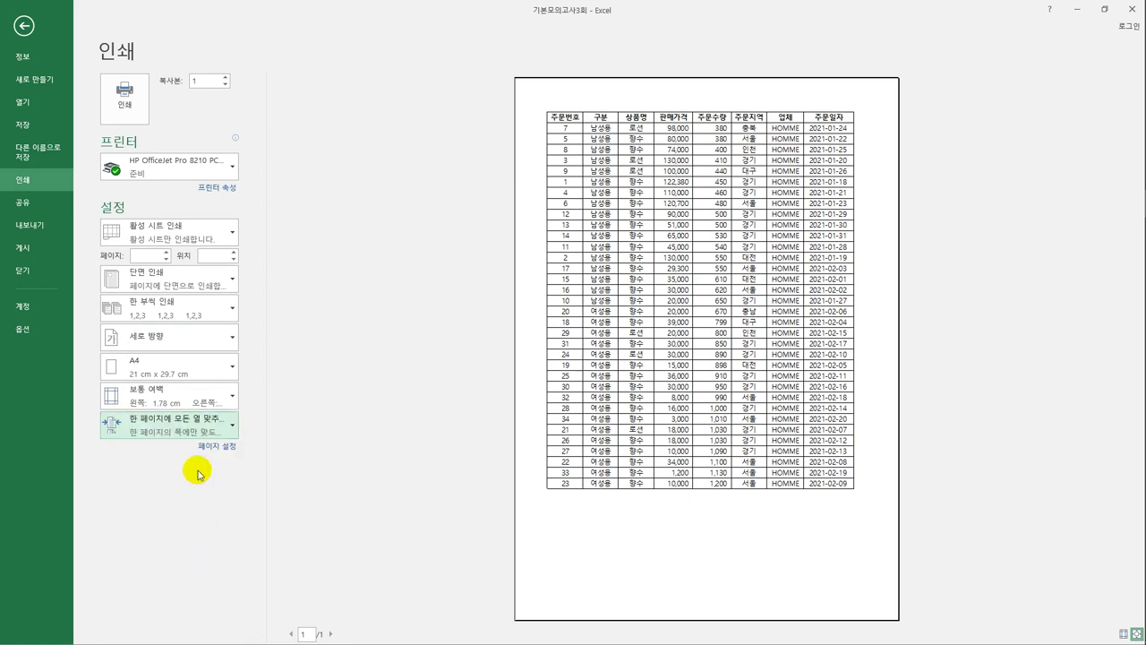
{"action": "left_click", "coordinate": [23, 25]}
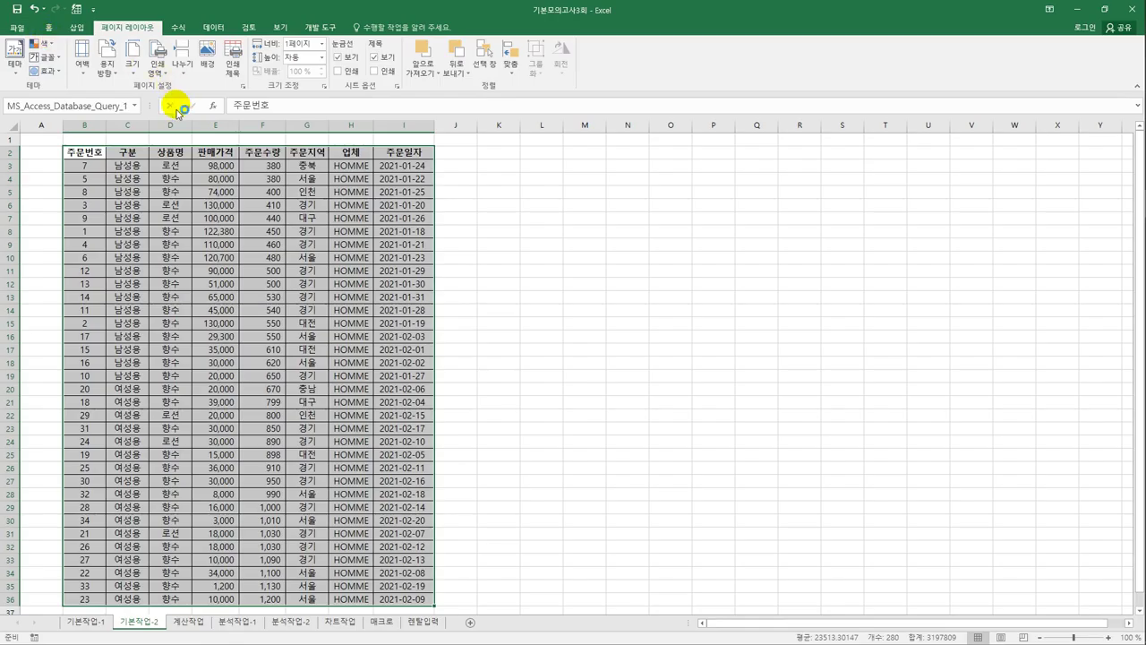
In the page setup, review the one-page-wide fit and center the printout on the page both horizontally and vertically.
{"action": "left_click", "coordinate": [243, 86]}
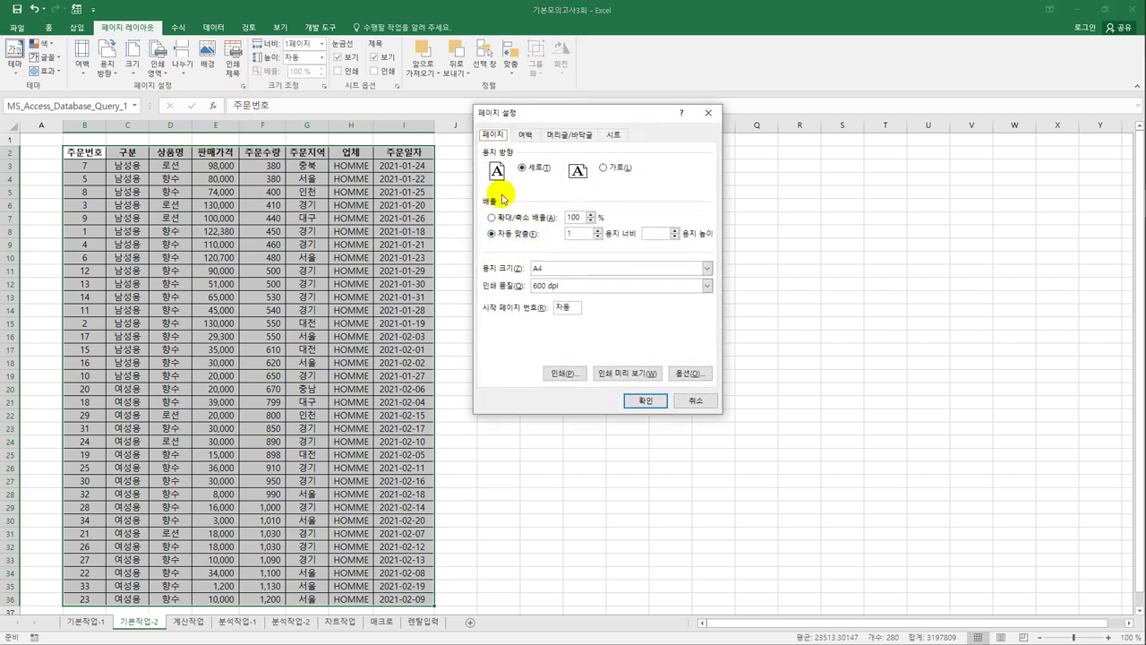
{"action": "double_click", "coordinate": [570, 235]}
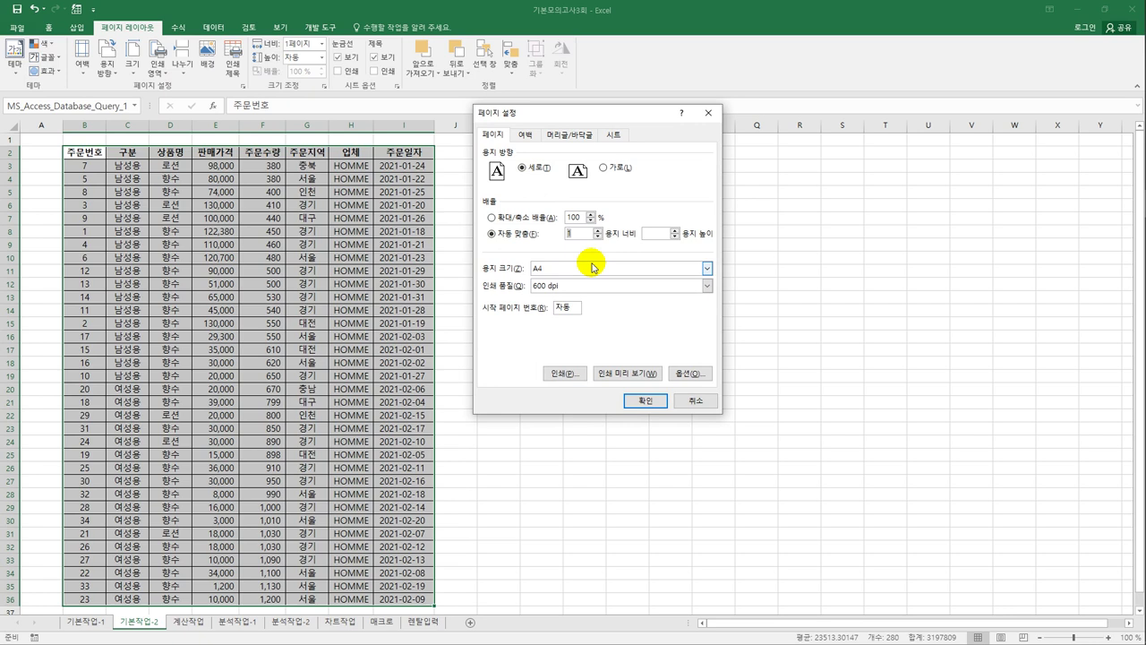
{"action": "left_click", "coordinate": [537, 136]}
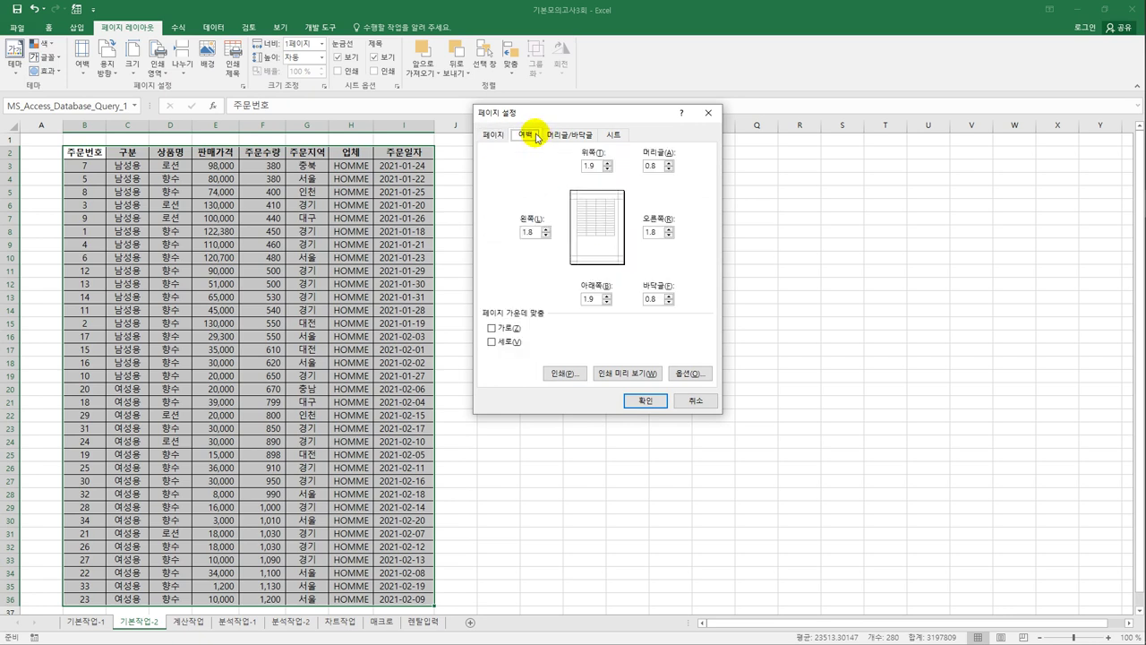
{"action": "left_click", "coordinate": [501, 328]}
{"action": "left_click", "coordinate": [504, 342]}
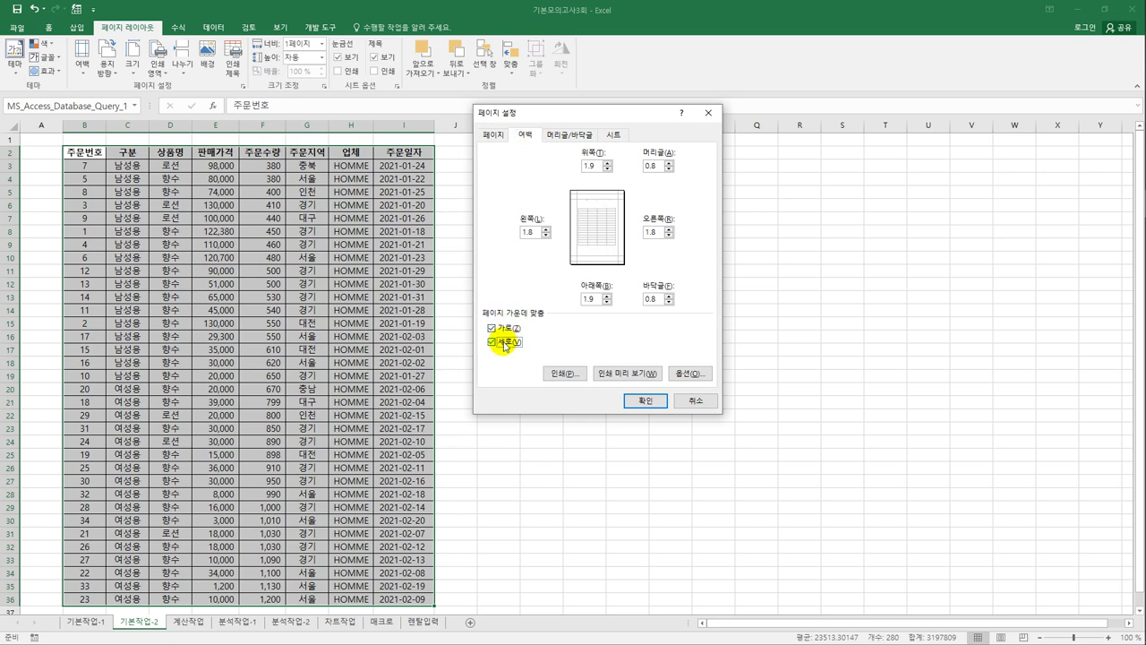
Add a custom footer in the center section reading "출력 날짜 : &[날짜]" and apply the page setup.
{"action": "left_click", "coordinate": [557, 138]}
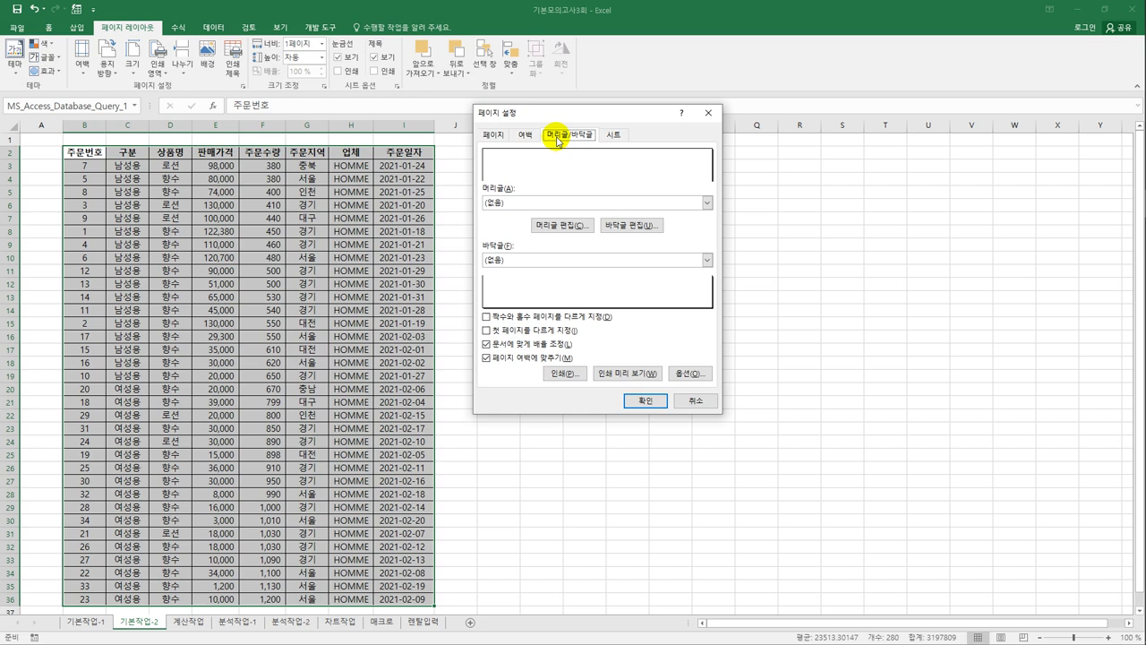
{"action": "left_click", "coordinate": [629, 225]}
{"action": "left_click", "coordinate": [604, 331]}
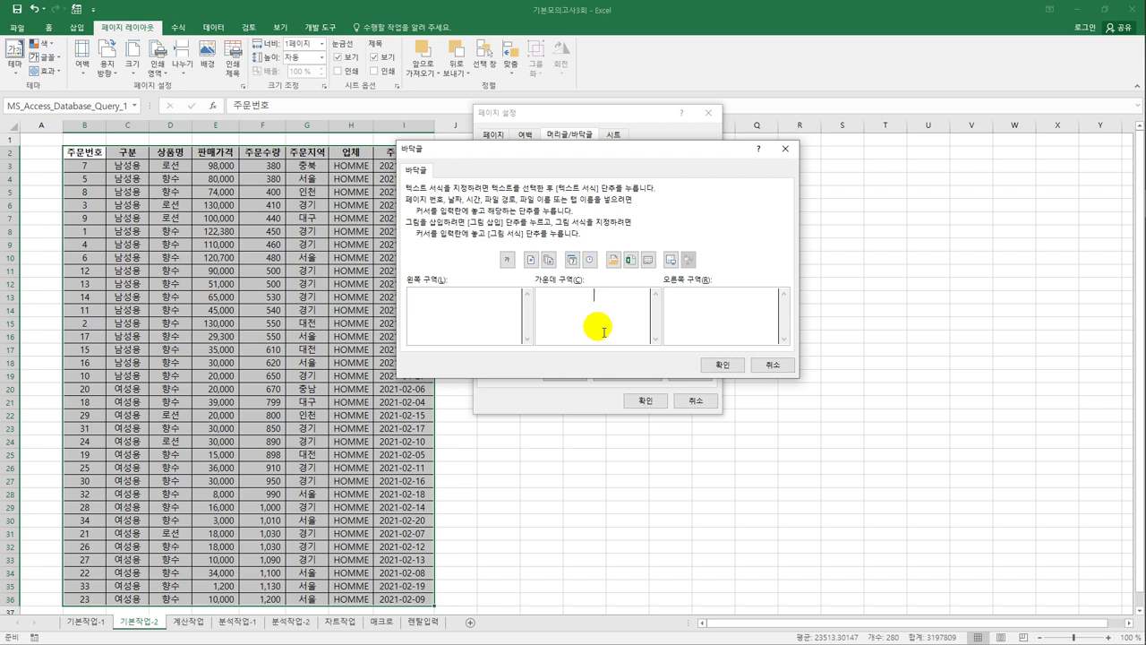
{"action": "type", "text": "출력 날짜 :"}
{"action": "left_click", "coordinate": [572, 262]}
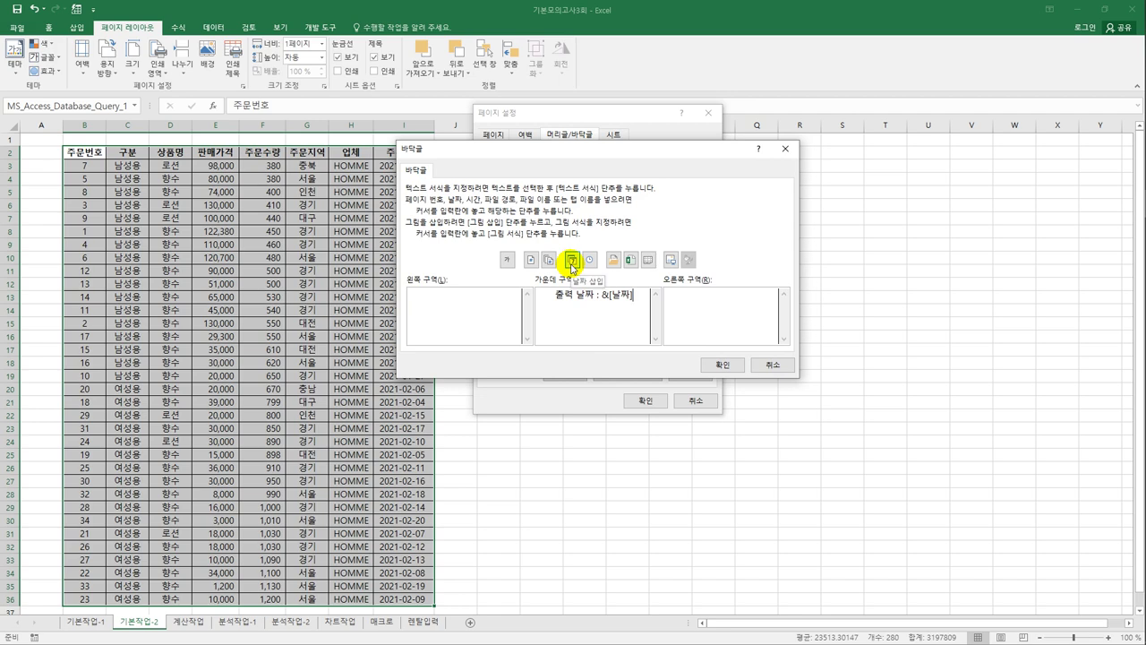
{"action": "left_click", "coordinate": [721, 362]}
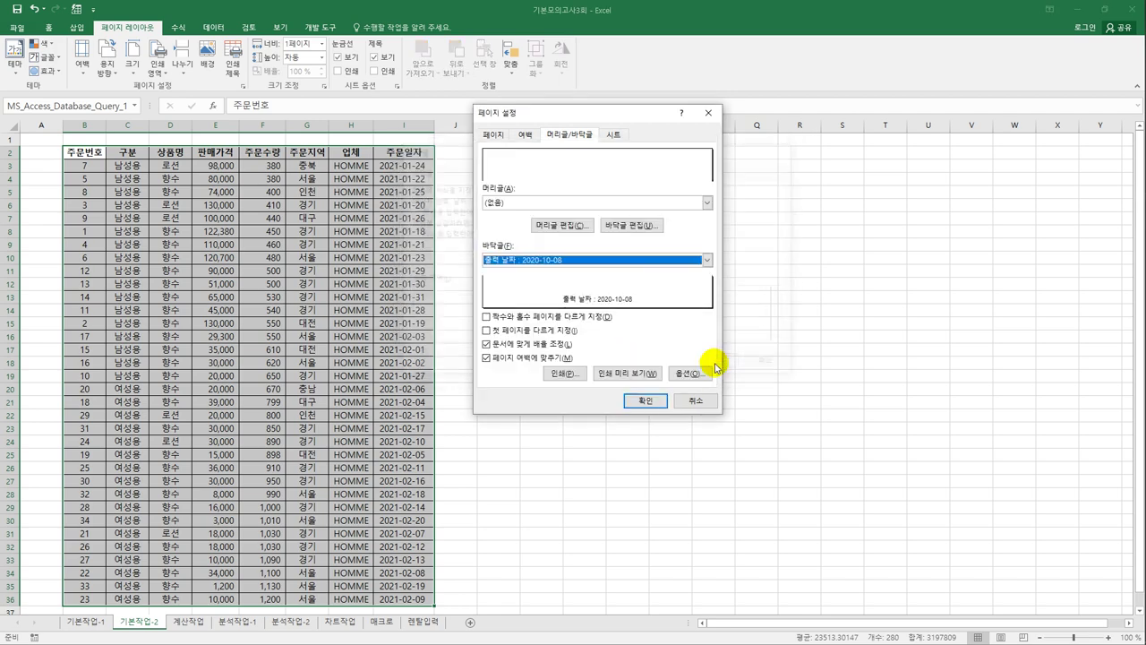
{"action": "left_click", "coordinate": [658, 409]}
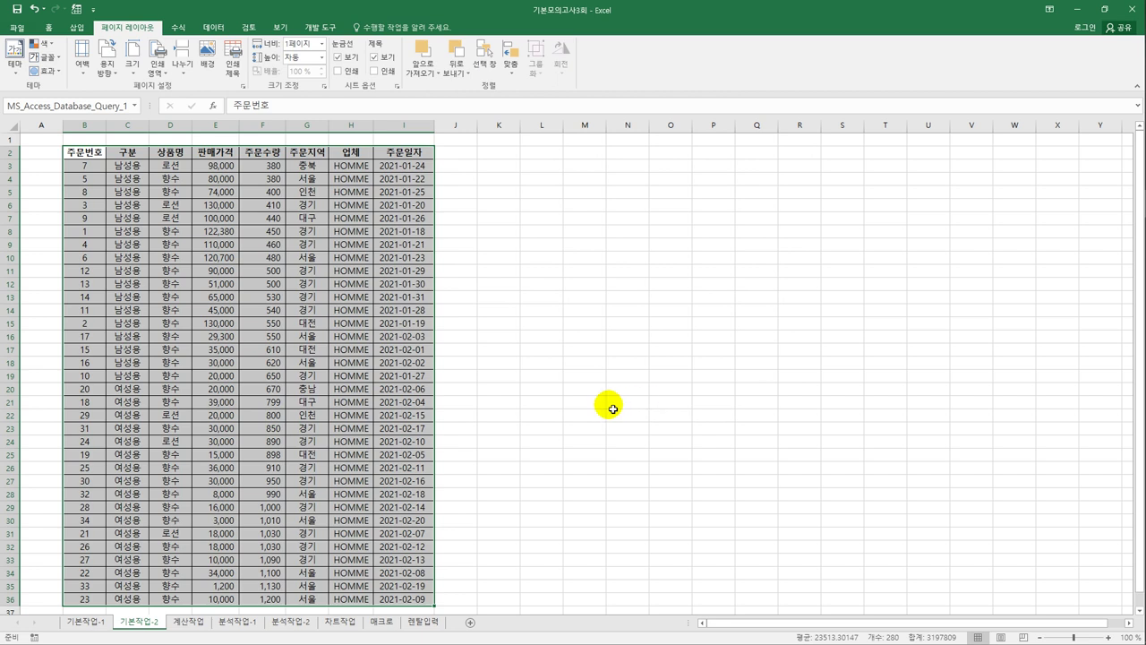
On the 계산작업 sheet, begin an AVERAGEIF formula in L5, the 삼사분기 cell for 기능성 in [표2].
{"action": "left_click", "coordinate": [194, 621]}
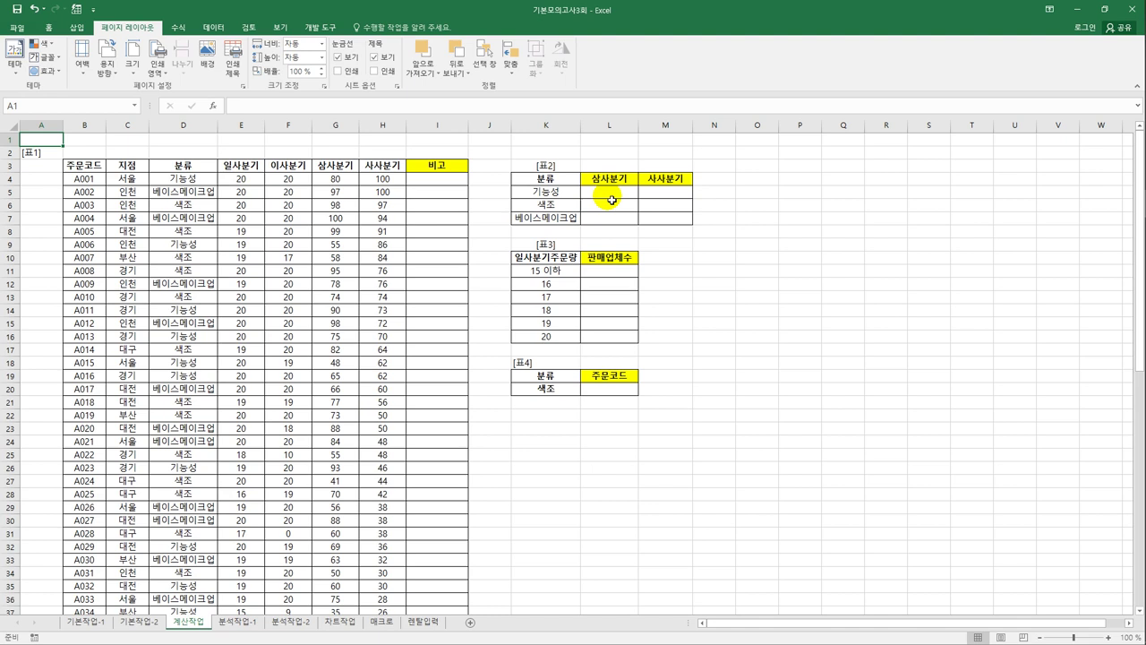
{"action": "left_click_drag", "start_coordinate": [568, 192], "coordinate": [571, 229]}
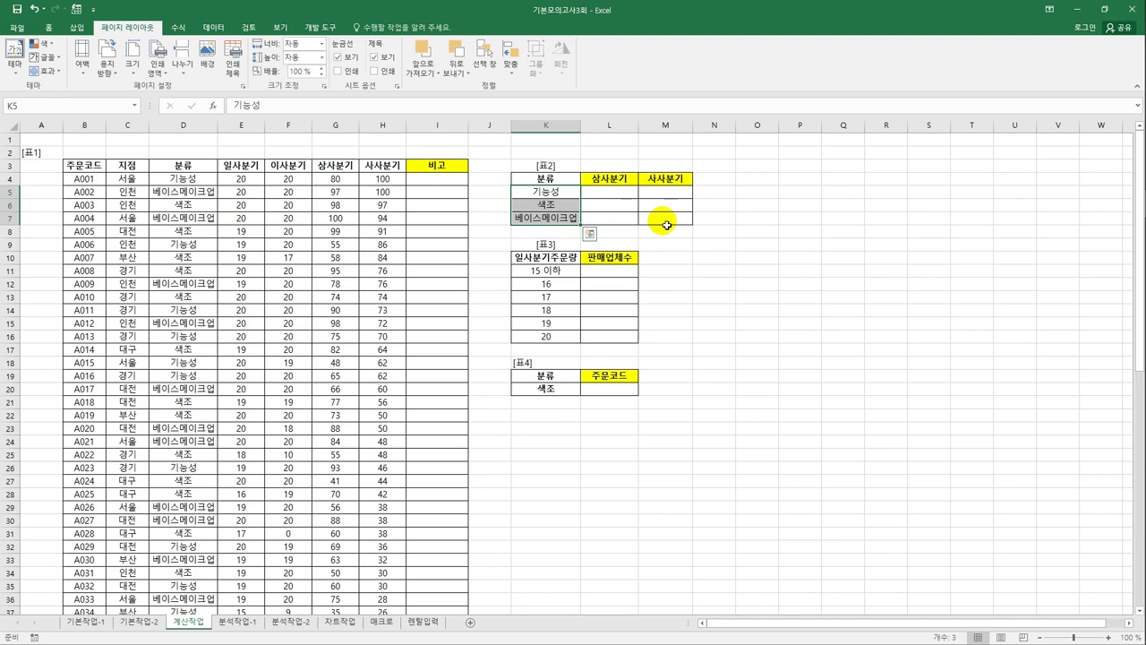
{"action": "left_click", "coordinate": [618, 192]}
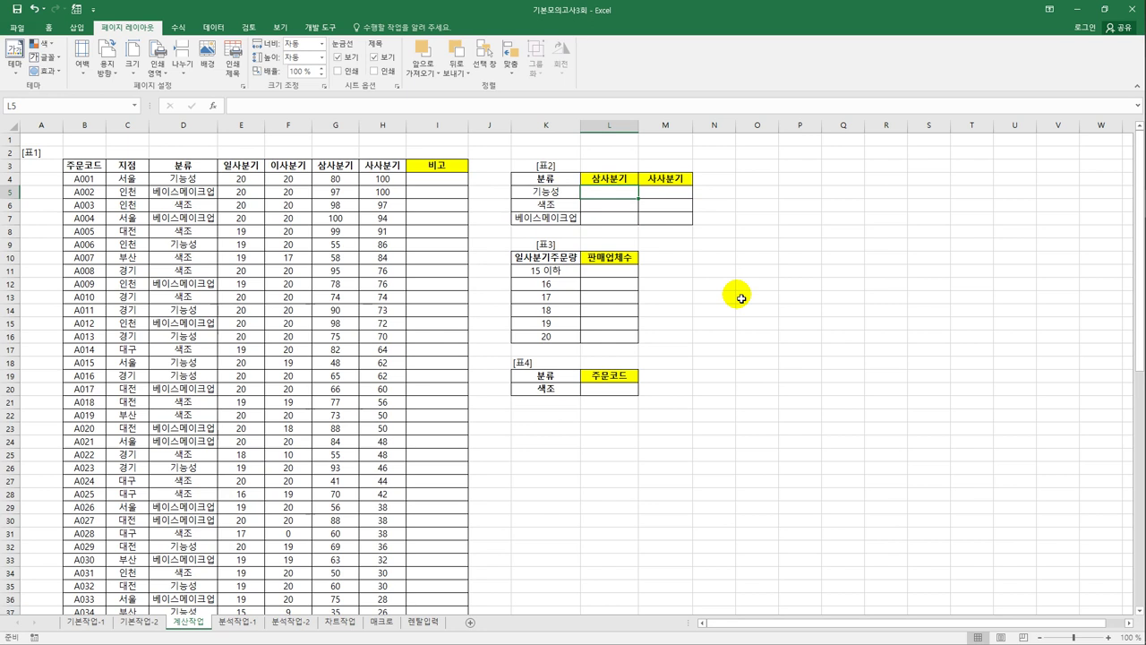
{"action": "type", "text": "="}
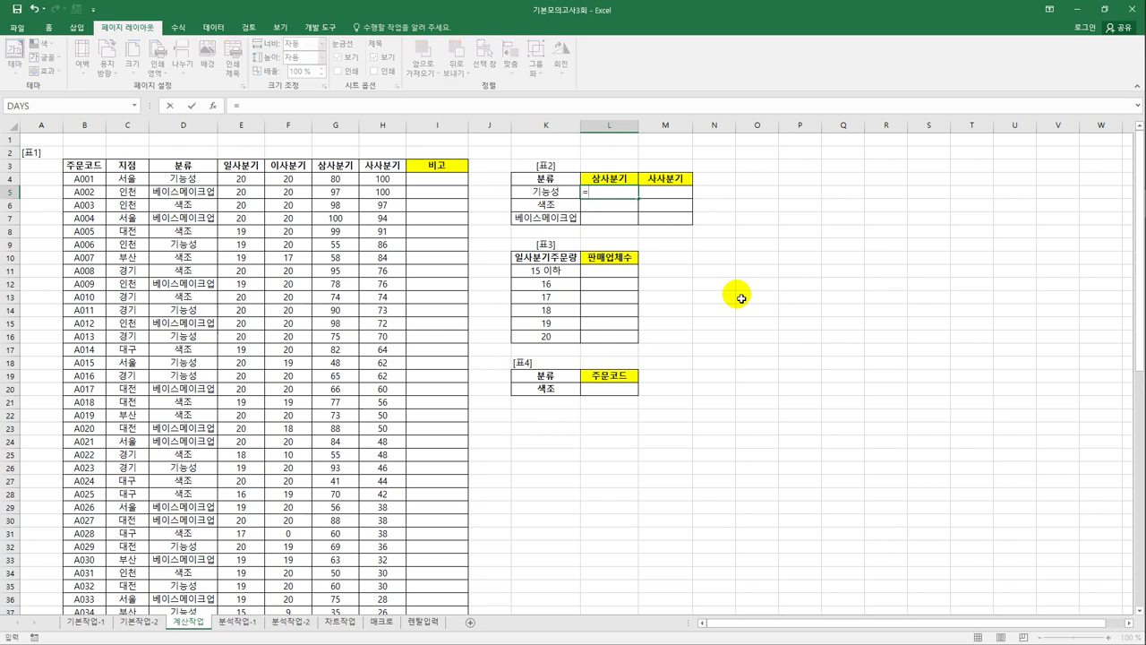
{"action": "type", "text": "a"}
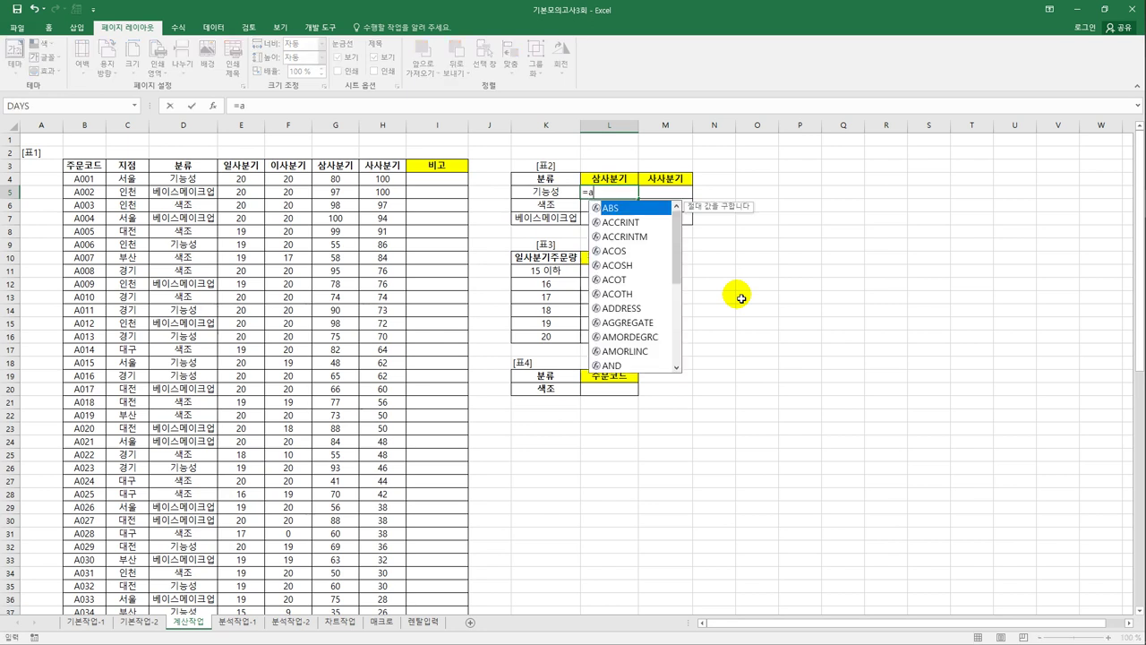
{"action": "type", "text": "v"}
{"action": "key", "text": "Down"}
{"action": "key", "text": "Down"}
{"action": "key", "text": "Down"}
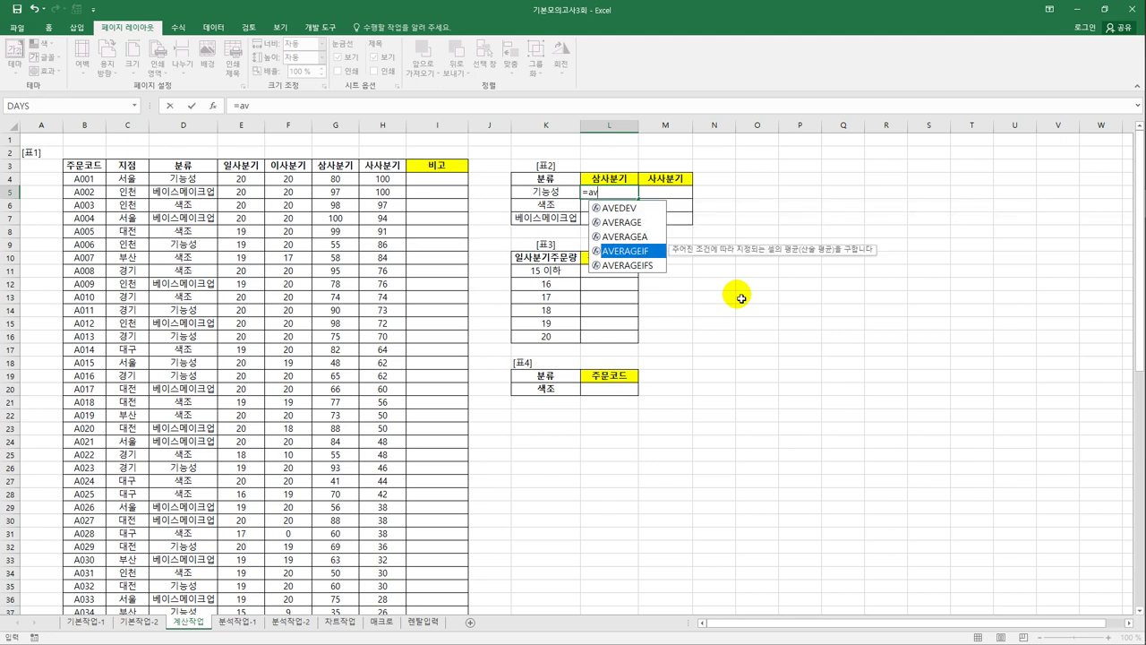
{"action": "key", "text": "Tab"}
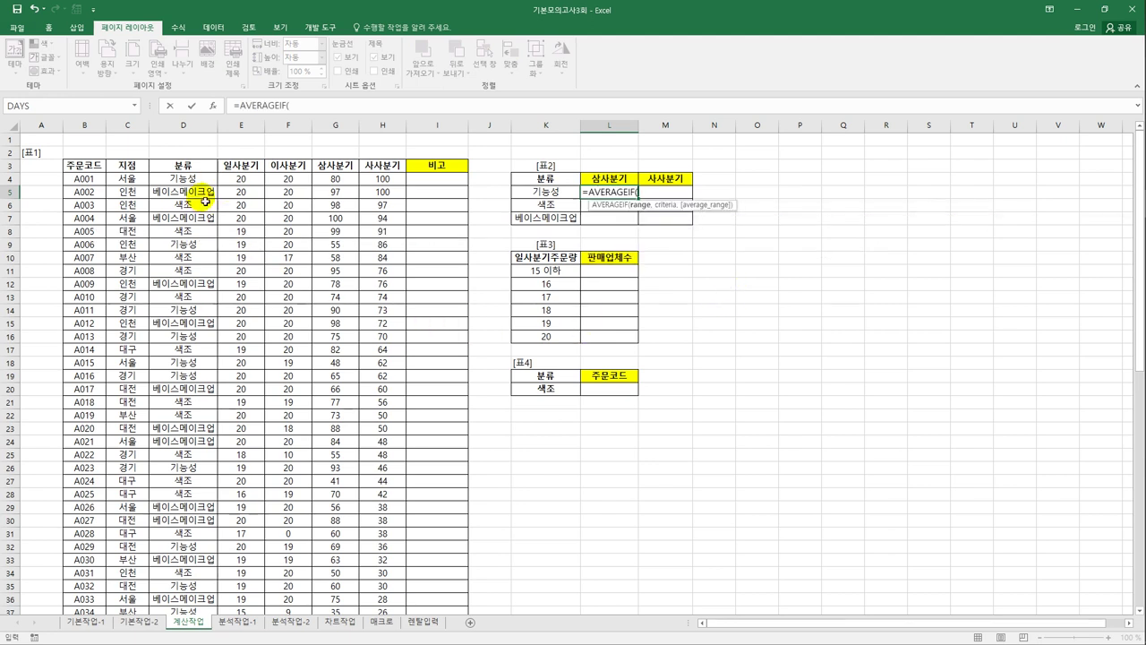
Set the AVERAGEIF range to the 분류 column as $D$4:$D$43 and the criteria to $K5, locking only its column.
{"action": "left_click_drag", "start_coordinate": [202, 183], "coordinate": [181, 561]}
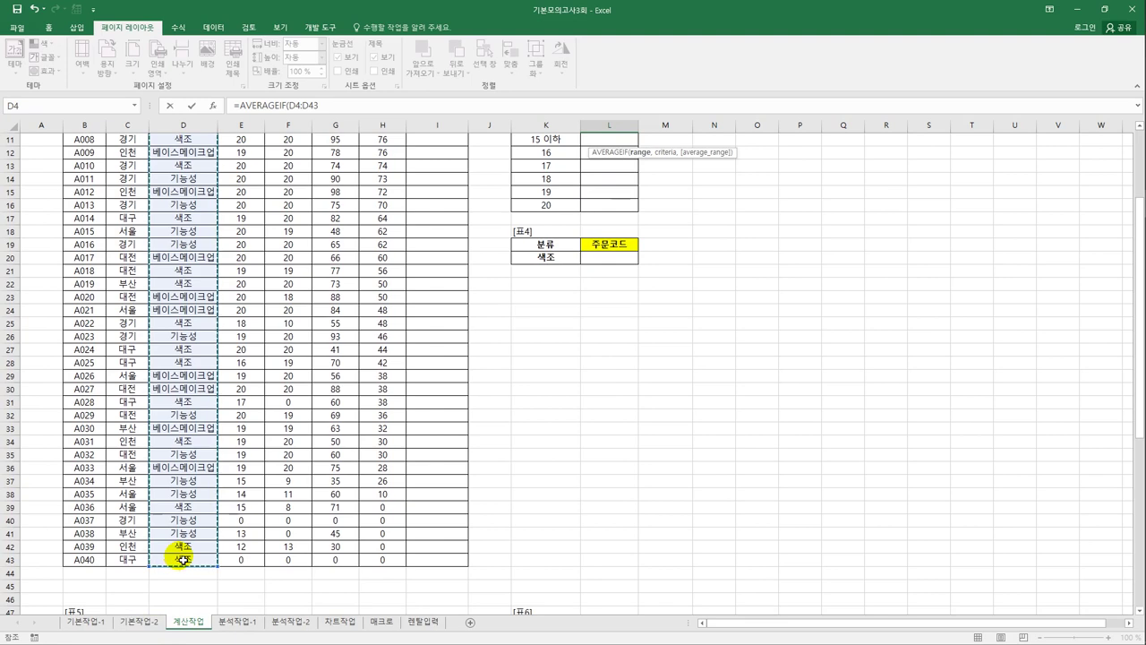
{"action": "key", "text": "F4"}
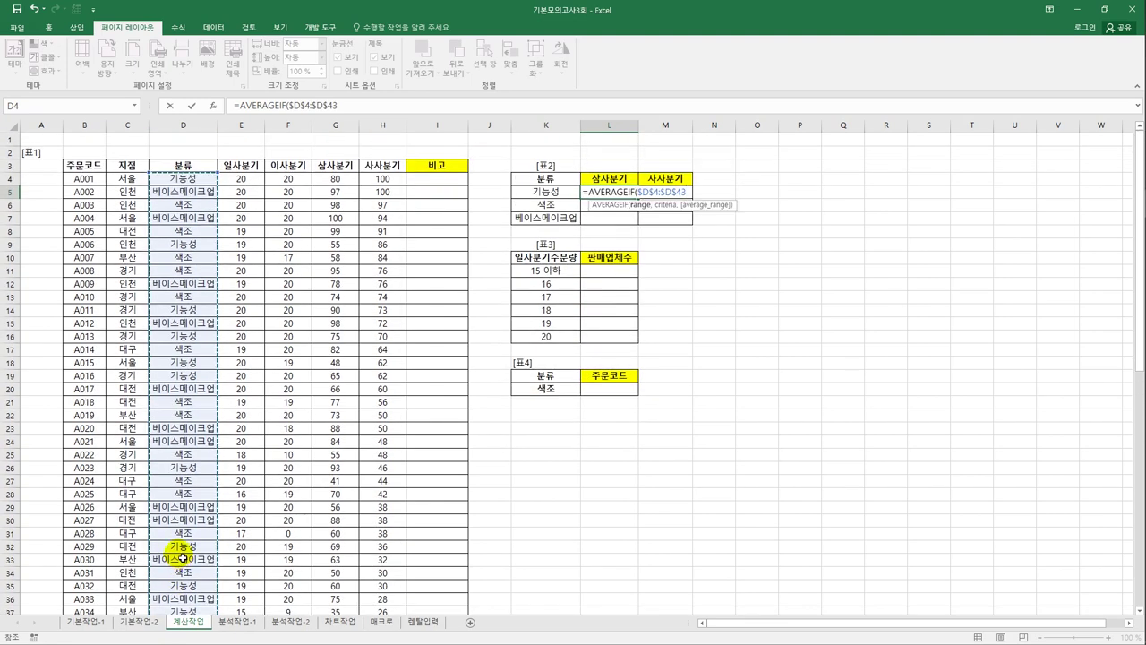
{"action": "type", "text": ","}
{"action": "left_click", "coordinate": [545, 196]}
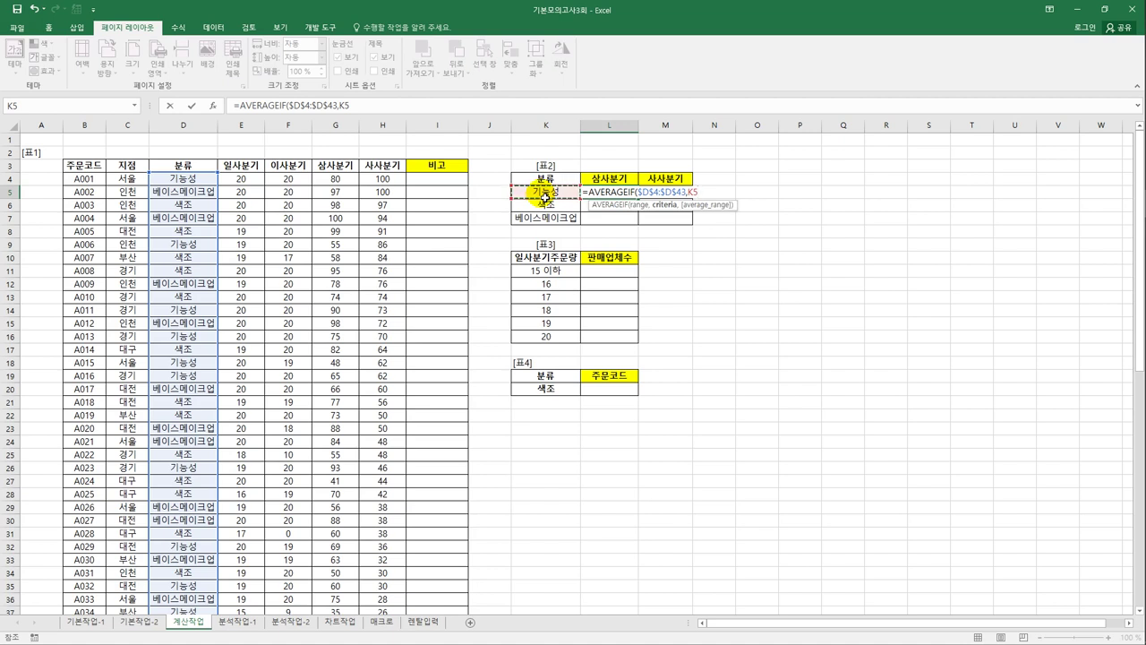
{"action": "key", "text": "F4"}
{"action": "key", "text": "F4"}
{"action": "key", "text": "F4"}
{"action": "type", "text": ","}
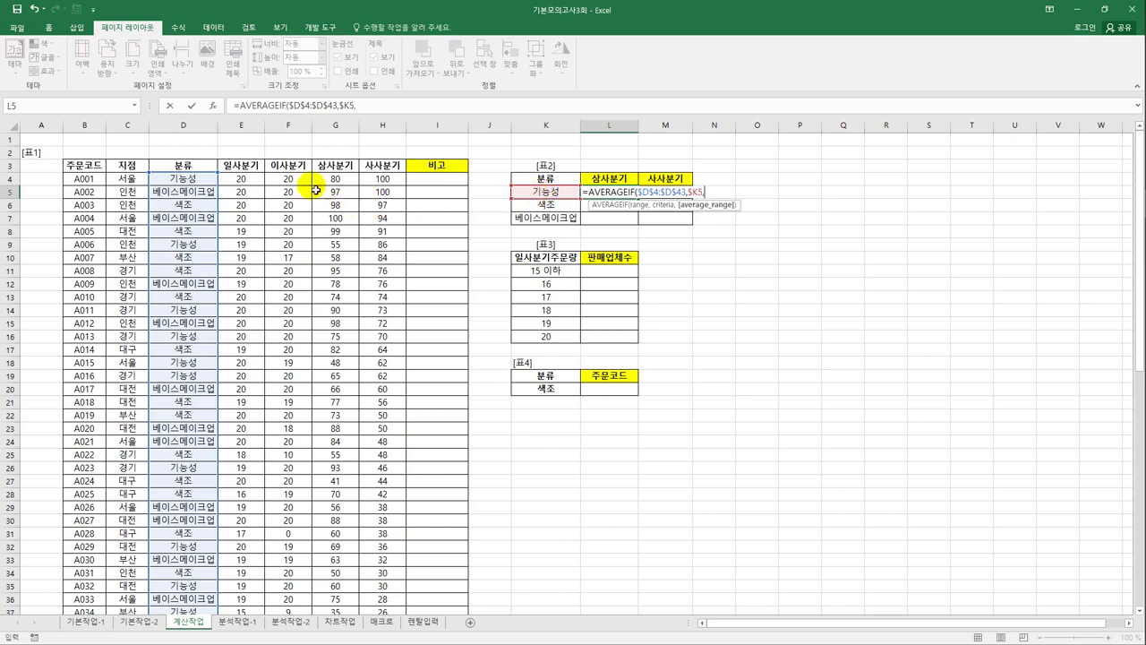
Set the AVERAGEIF average range to the 삼사분기 column as G$4:G$43, locking only its rows, and complete the formula in L5.
{"action": "left_click_drag", "start_coordinate": [332, 178], "coordinate": [334, 599]}
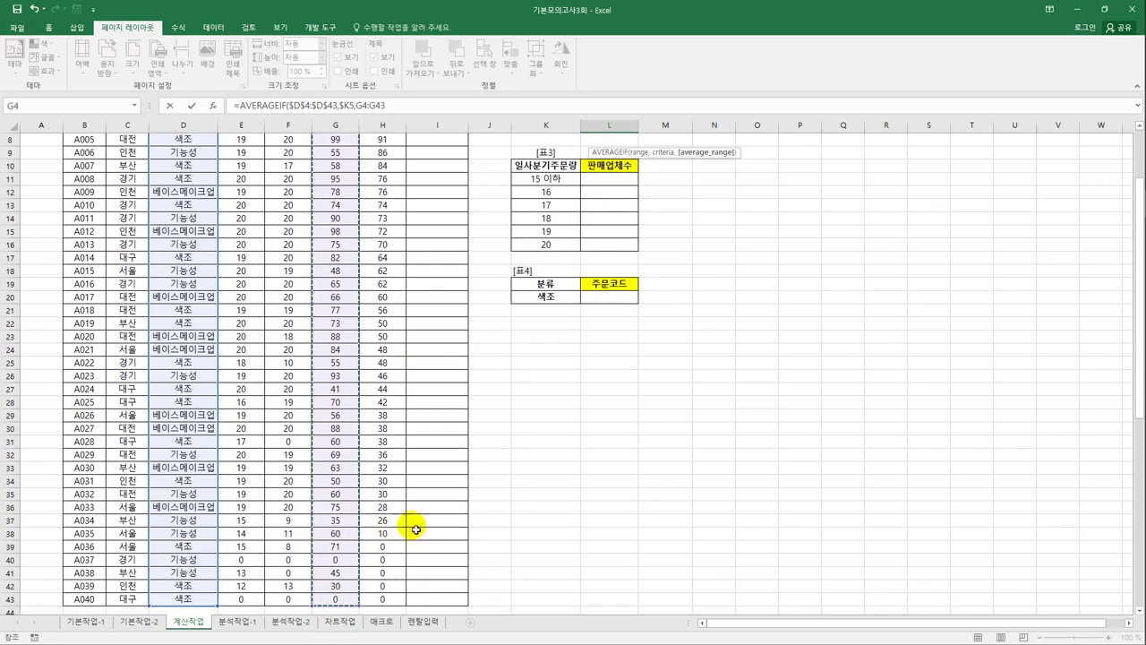
{"action": "scroll", "coordinate": [528, 494], "scroll_direction": "up", "scroll_amount": 1}
{"action": "scroll", "coordinate": [530, 494], "scroll_direction": "up", "scroll_amount": 2}
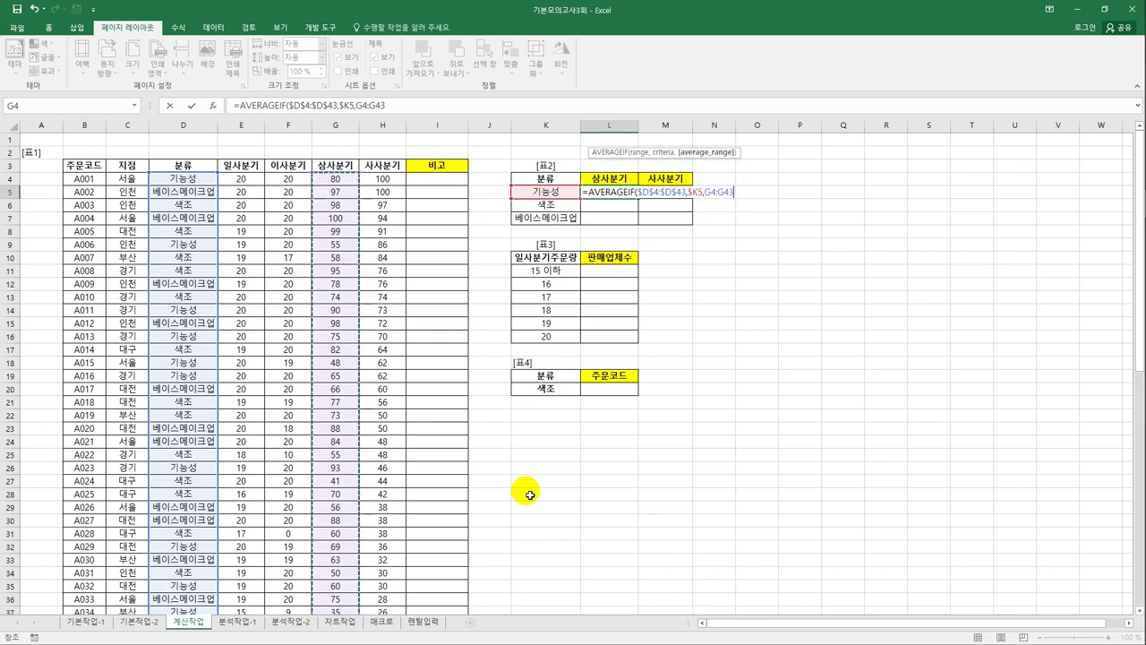
{"action": "key", "text": "F4"}
{"action": "key", "text": "F4"}
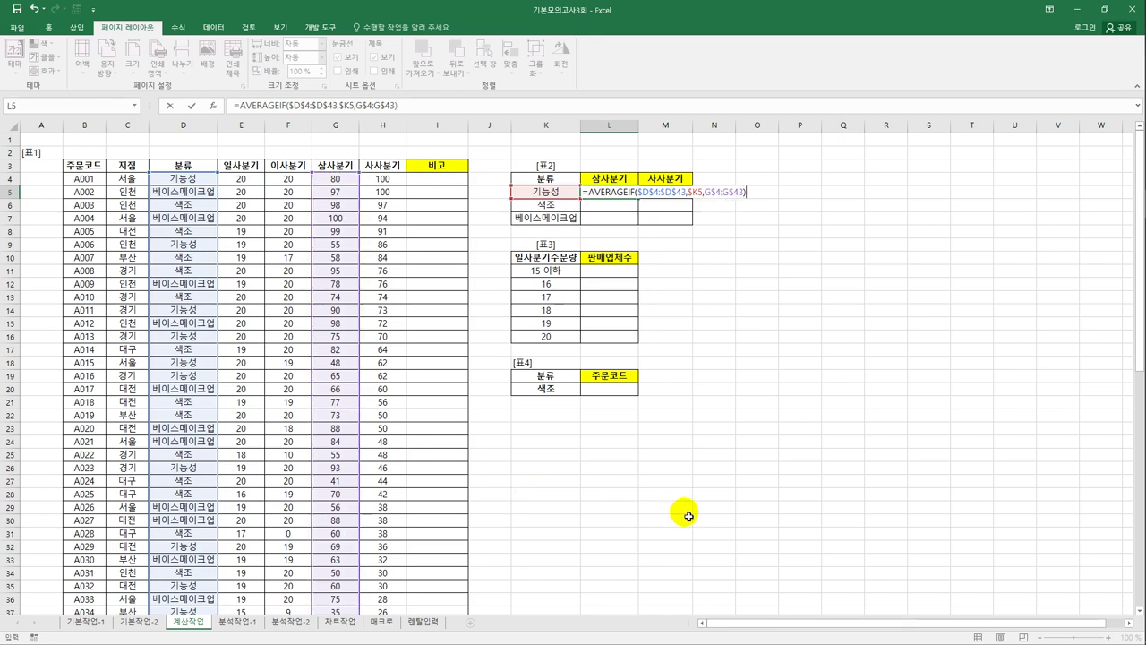
{"action": "key", "text": "Return"}
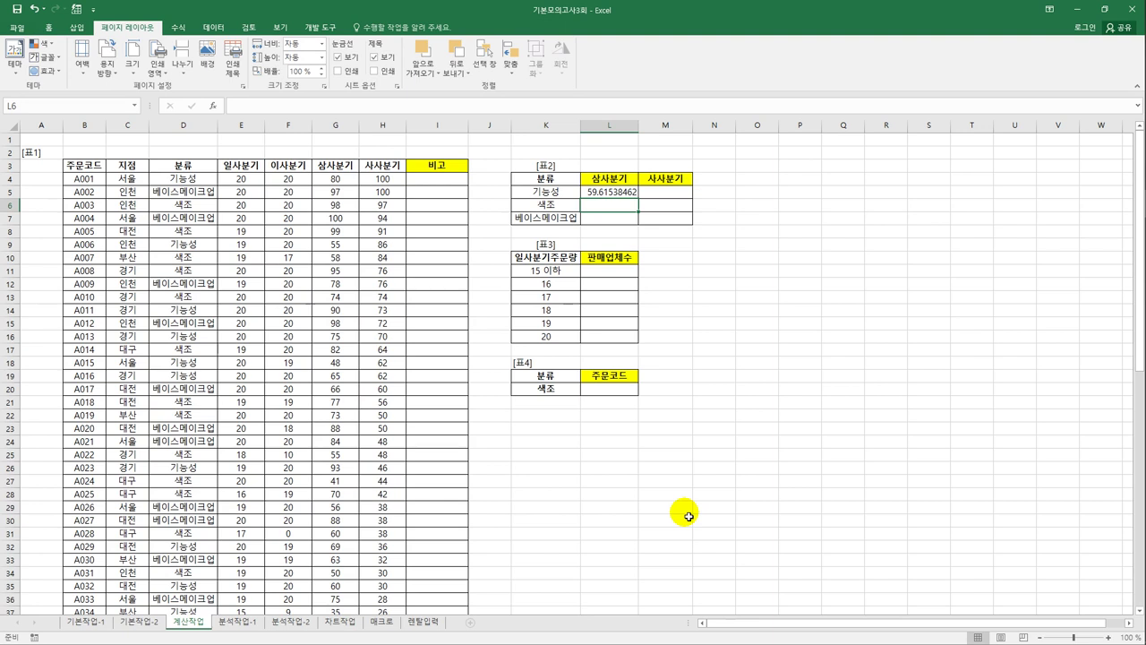
Wrap the L5 average in ROUNDUP with 1 decimal digit and fill the formula through L5:M7 in [표2].
{"action": "left_click", "coordinate": [591, 197]}
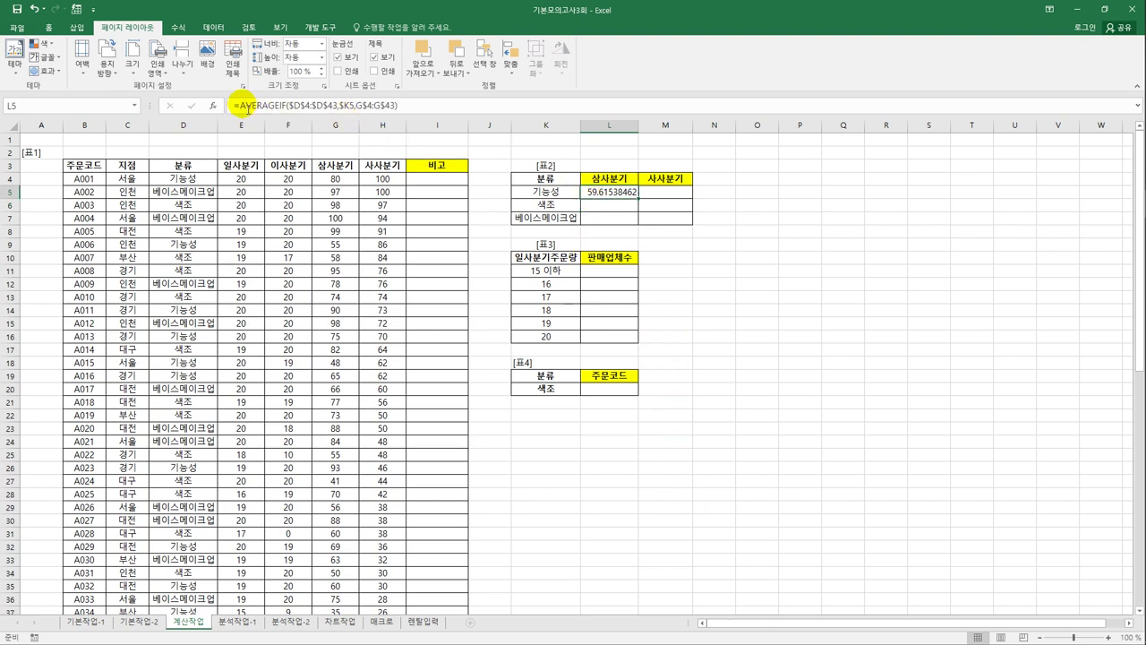
{"action": "left_click", "coordinate": [238, 106]}
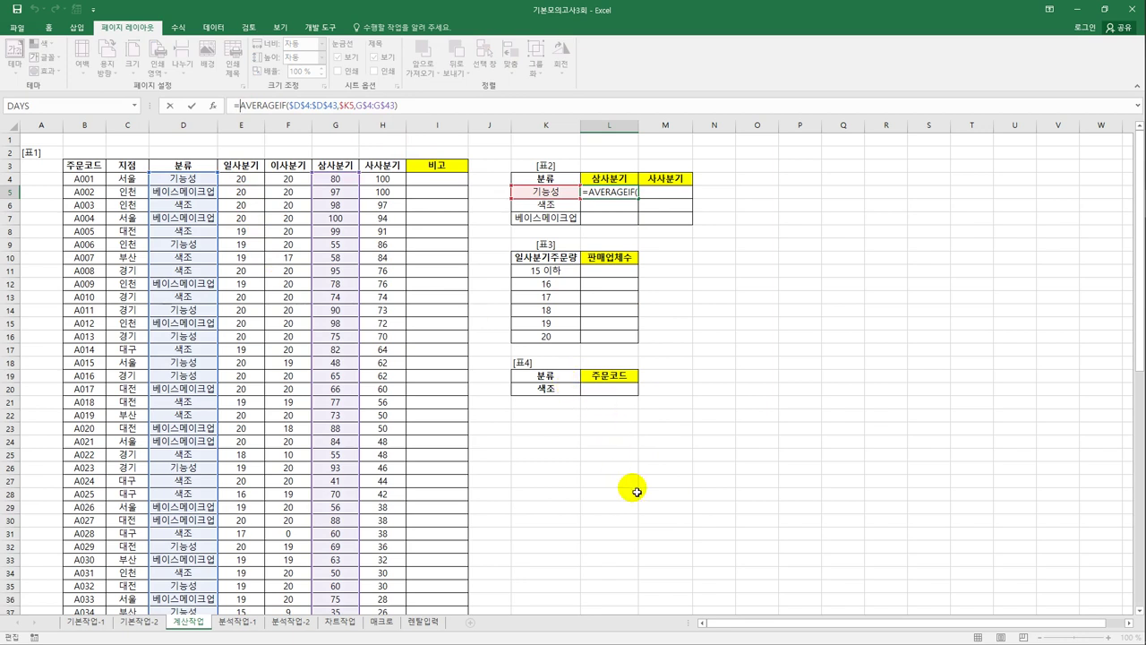
{"action": "type", "text": "roun"}
{"action": "key", "text": "Down"}
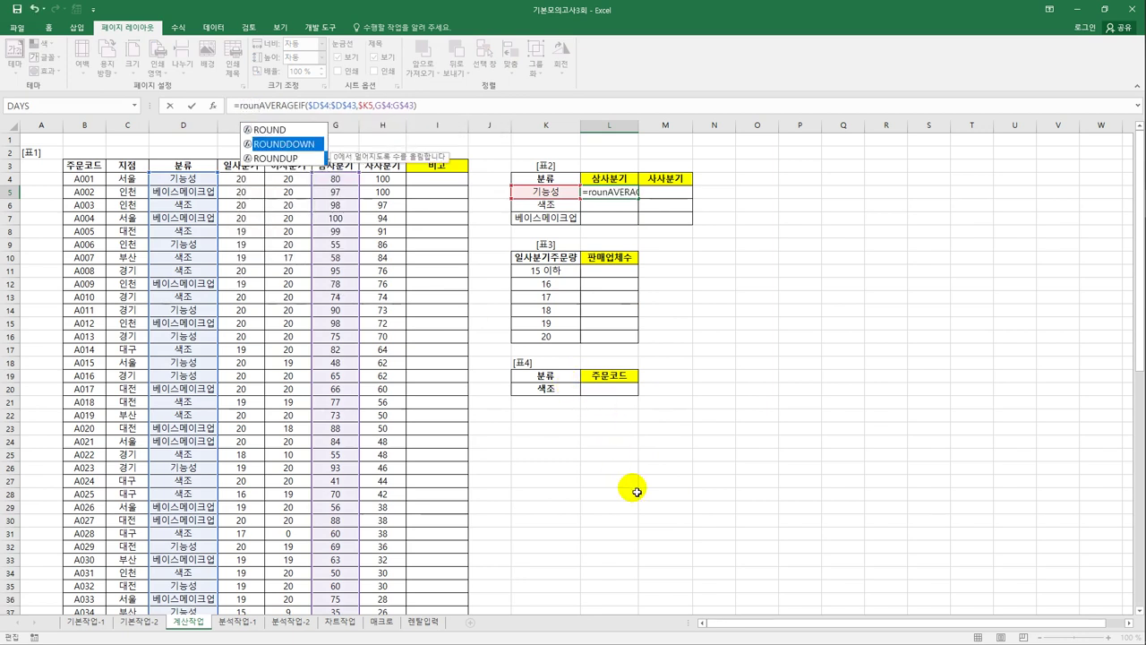
{"action": "key", "text": "Down"}
{"action": "key", "text": "Tab"}
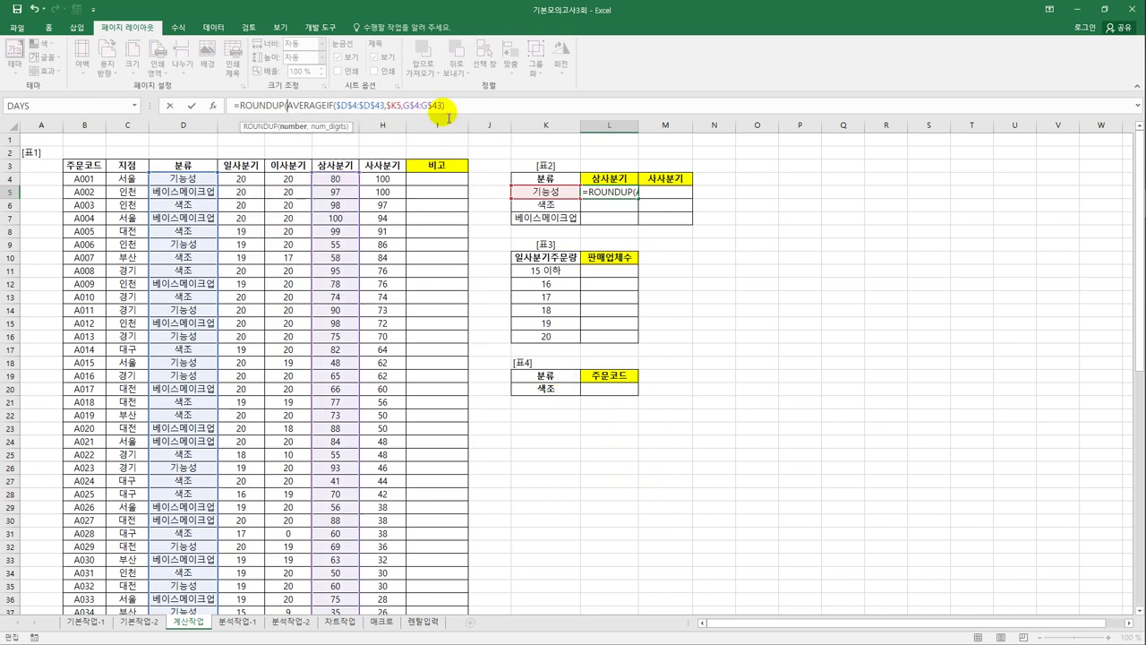
{"action": "type", "text": ",1"}
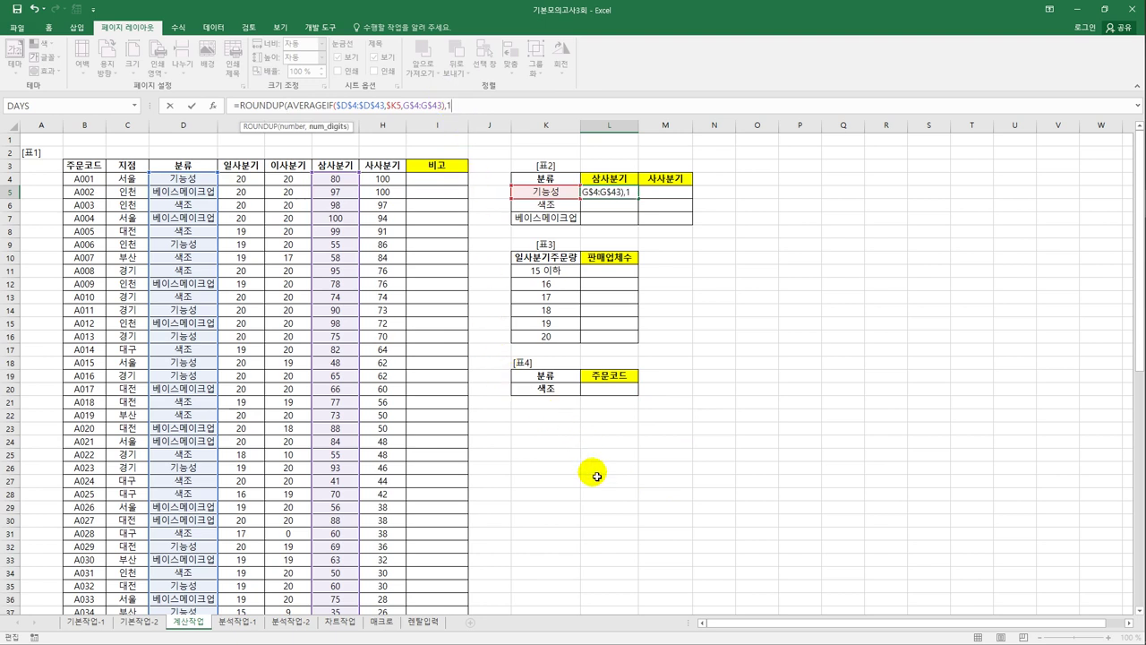
{"action": "key", "text": "Return"}
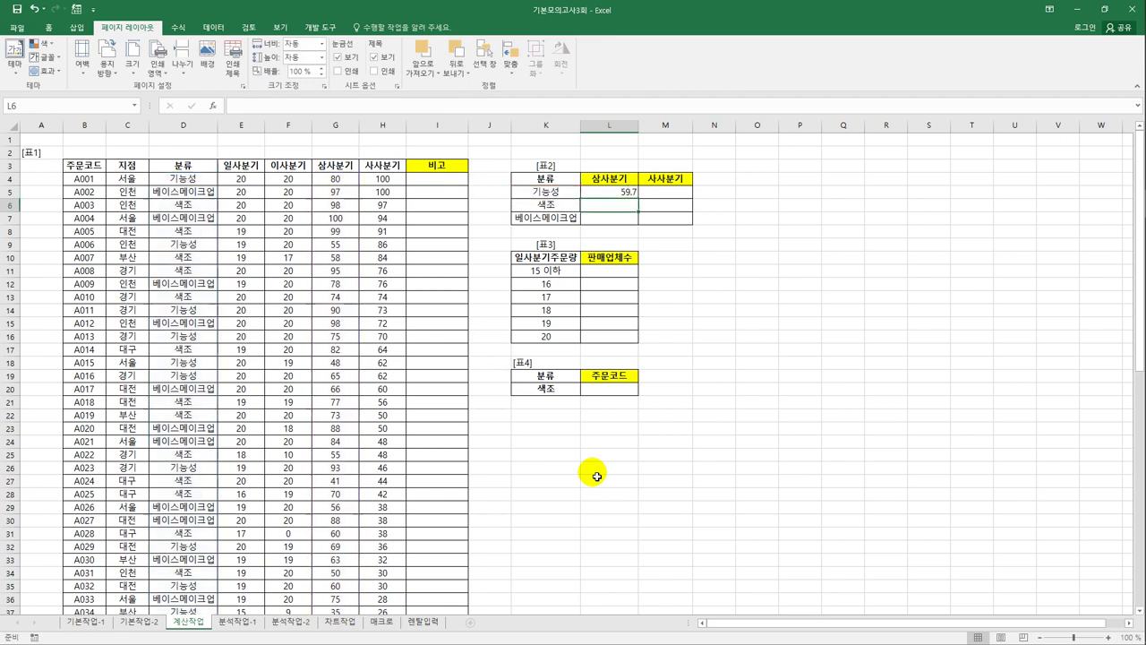
{"action": "left_click", "coordinate": [609, 194]}
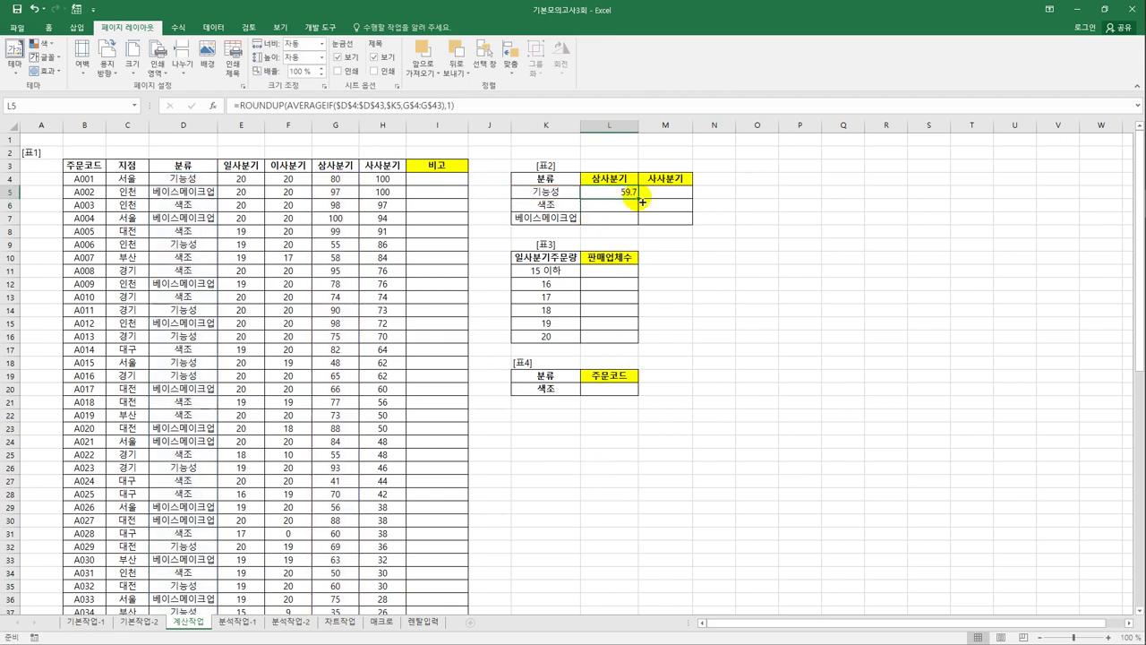
{"action": "left_click_drag", "start_coordinate": [639, 199], "coordinate": [694, 225]}
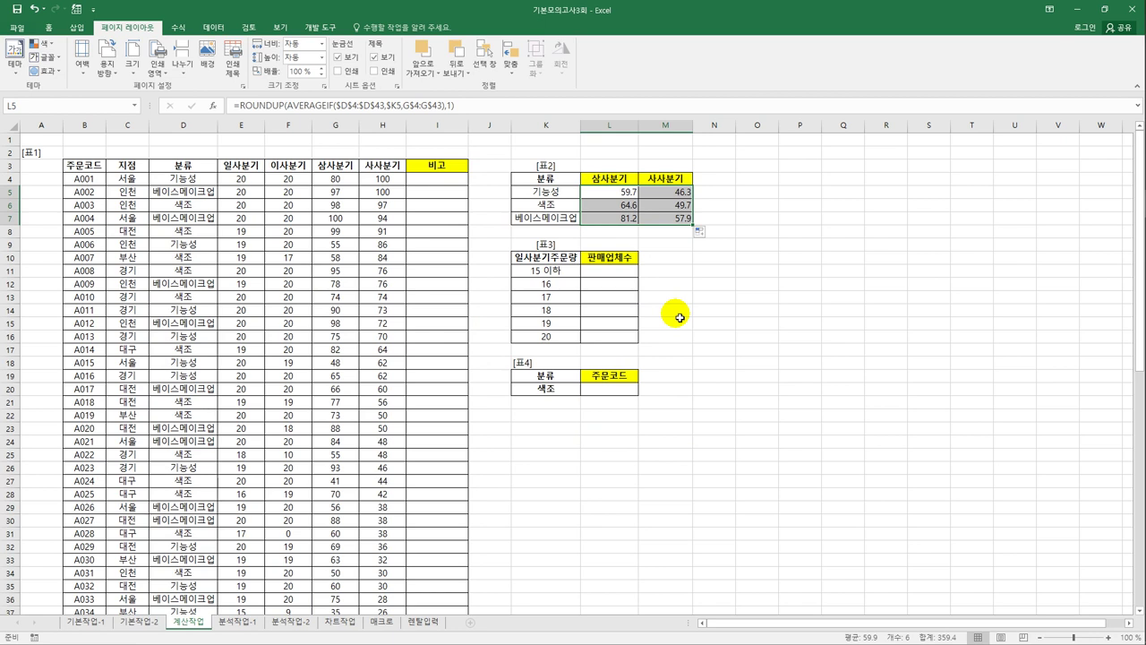
Enter the array formula =FREQUENCY(E4:E43,K11:K16) across the 판매업체수 cells L11:L16 in [표3].
{"action": "left_click_drag", "start_coordinate": [622, 272], "coordinate": [618, 336]}
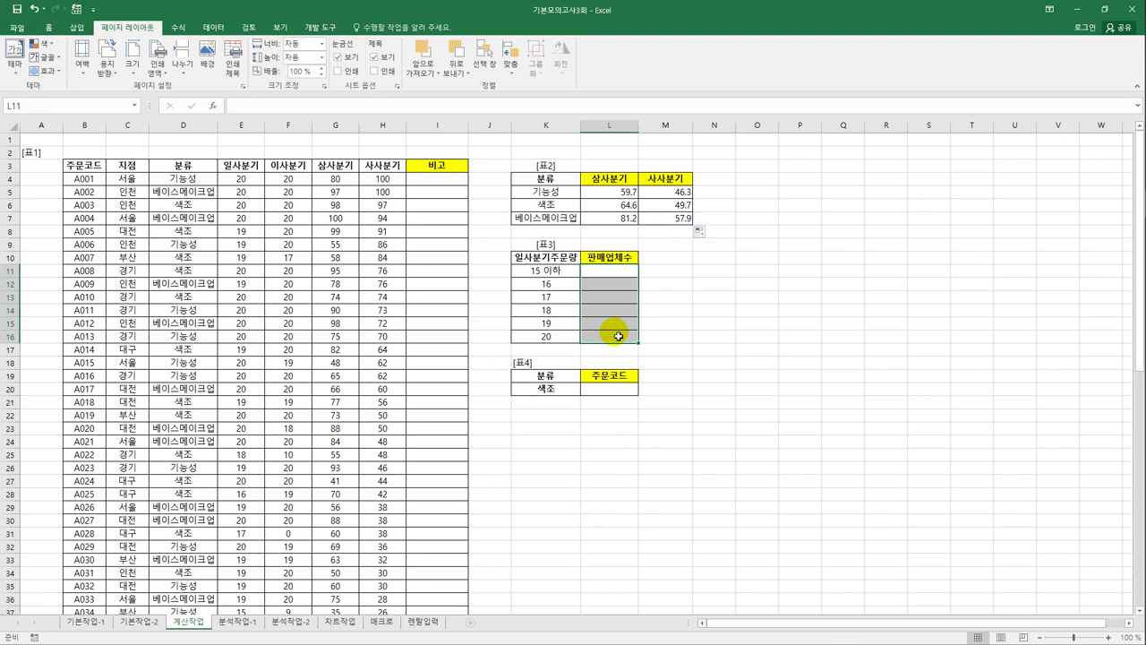
{"action": "type", "text": "=f"}
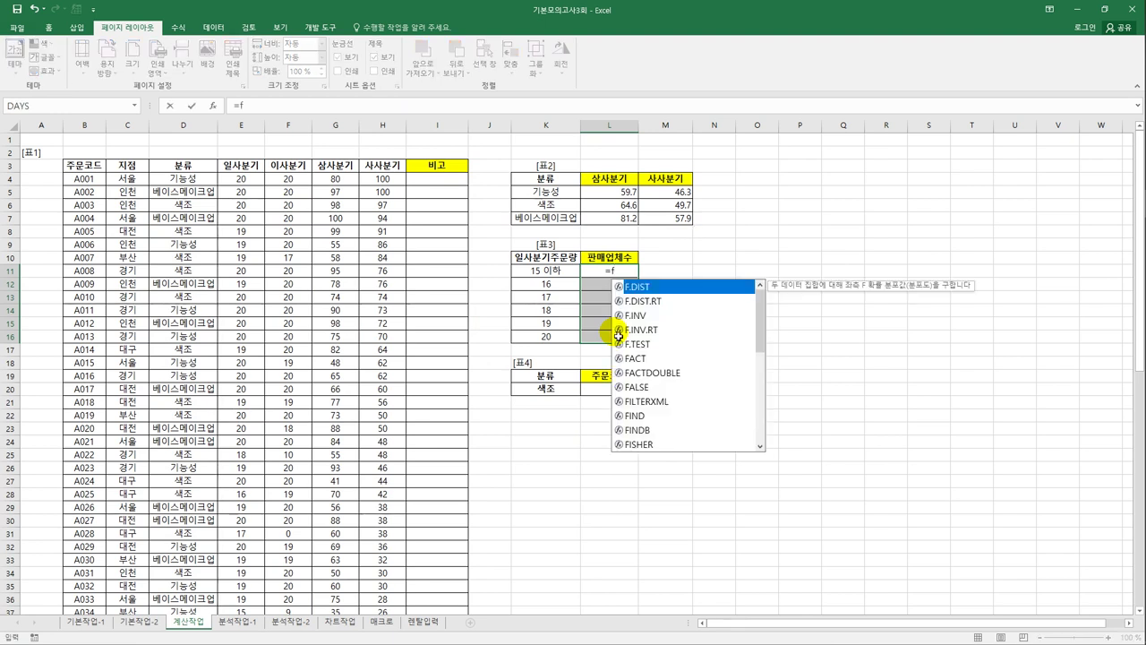
{"action": "type", "text": "r"}
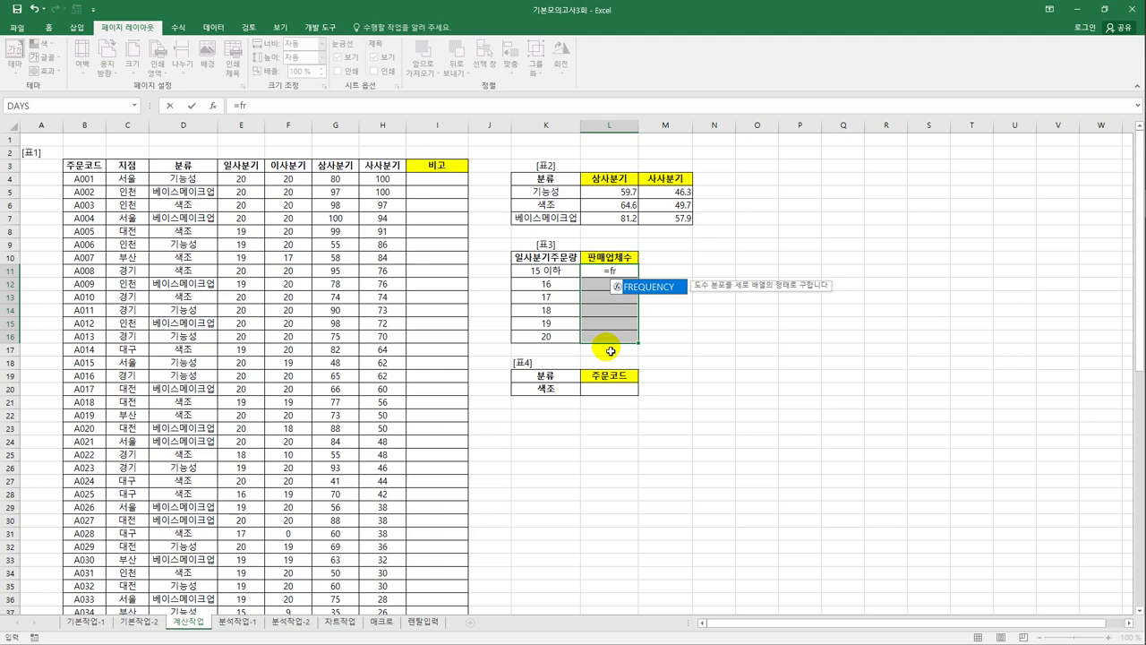
{"action": "key", "text": "Tab"}
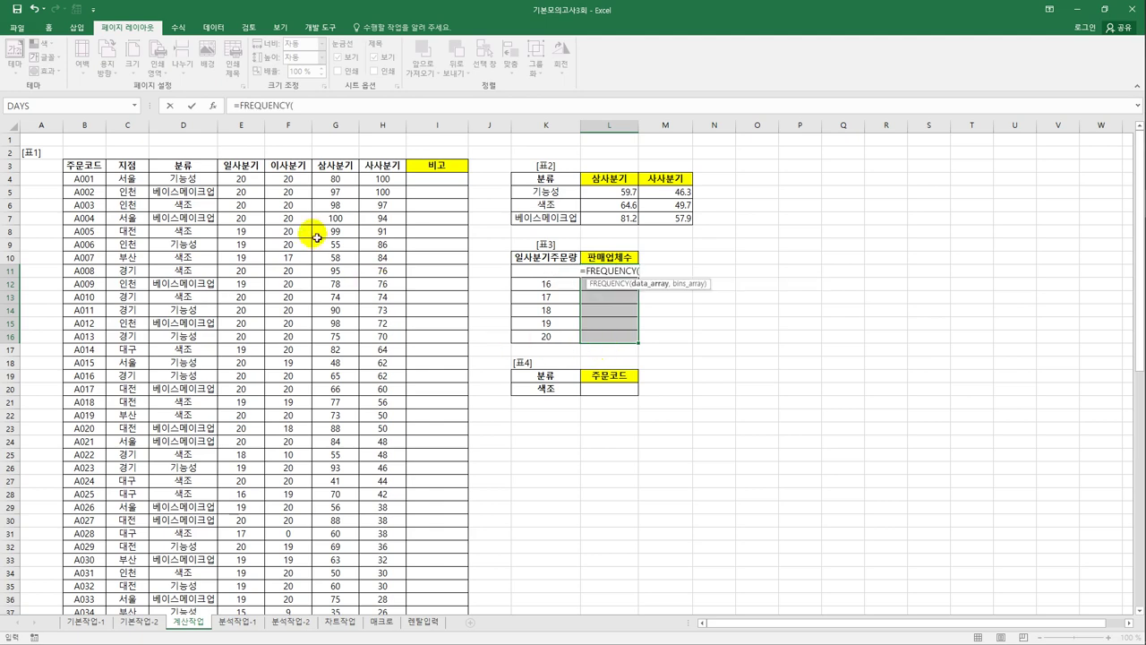
{"action": "left_click_drag", "start_coordinate": [244, 178], "coordinate": [241, 591]}
{"action": "type", "text": ","}
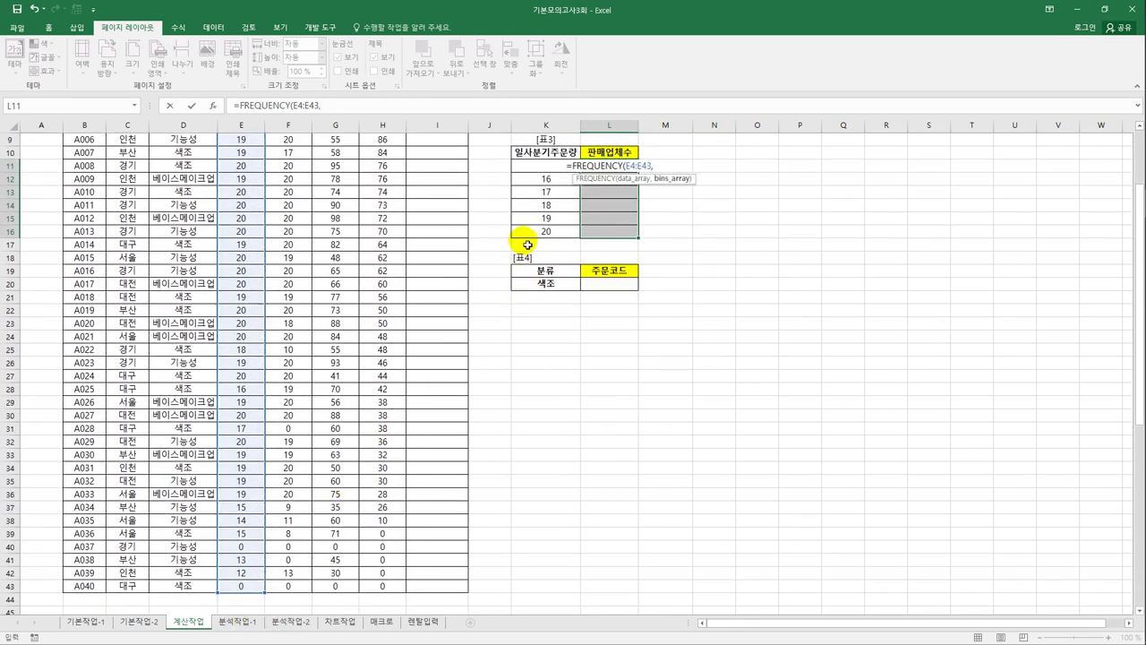
{"action": "left_click_drag", "start_coordinate": [529, 229], "coordinate": [528, 166]}
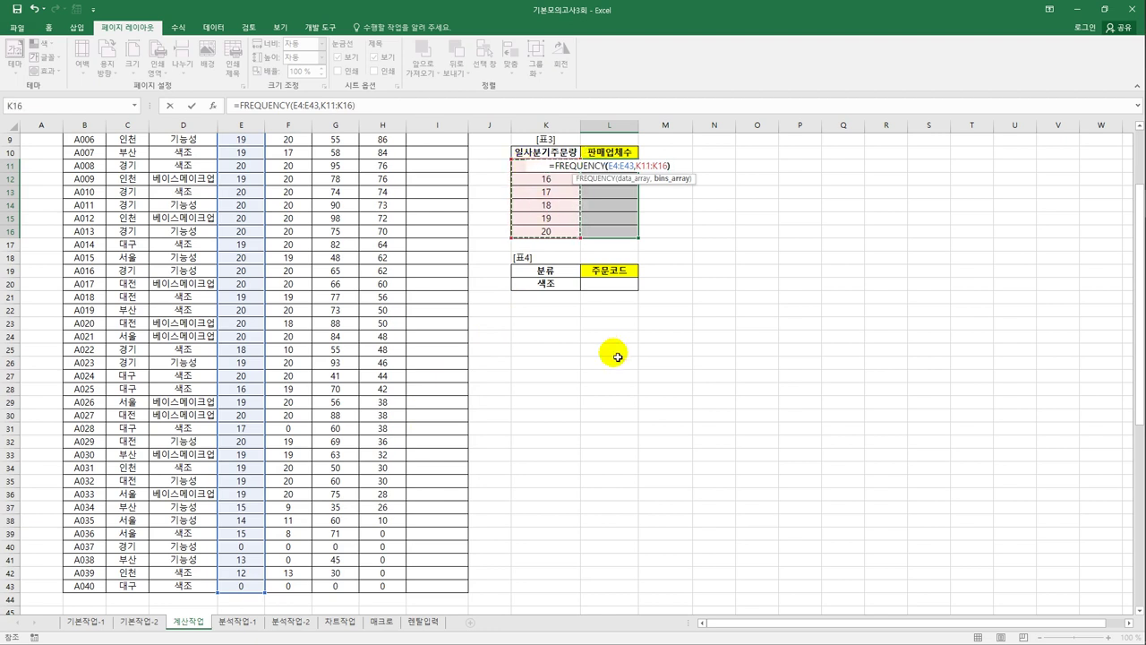
{"action": "type", "text": ")"}
{"action": "key", "text": "ctrl+shift+Return"}
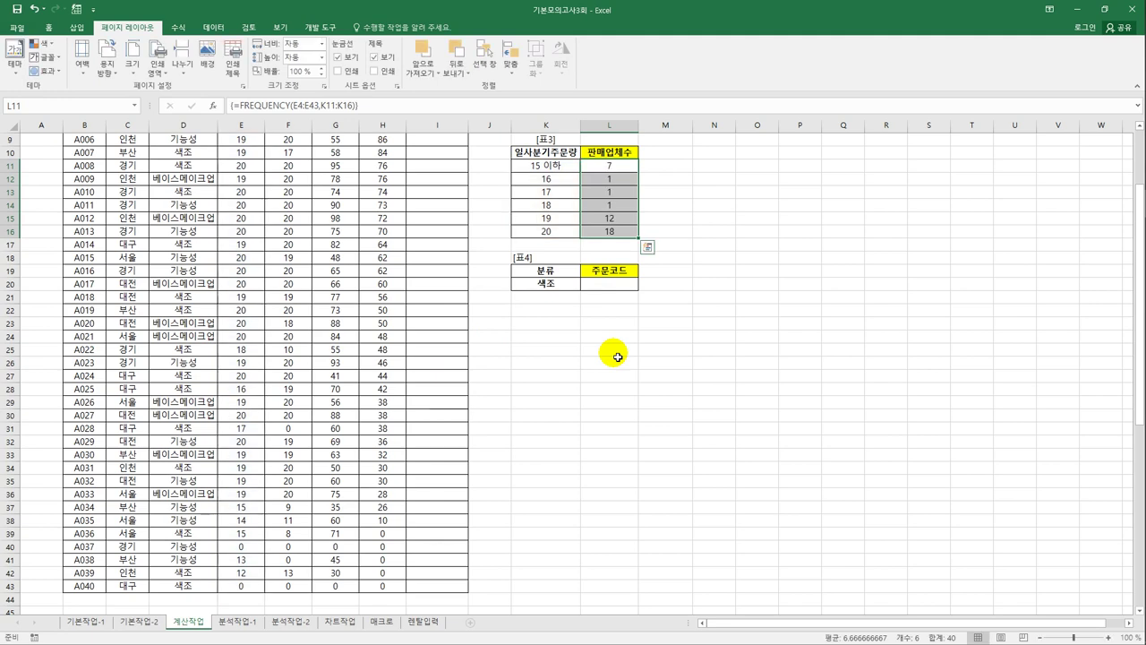
Wrap the FREQUENCY formula in TEXT with the format "#업체" and re-enter it as an array formula in L11:L16.
{"action": "scroll", "coordinate": [617, 356], "scroll_direction": "up", "scroll_amount": 2}
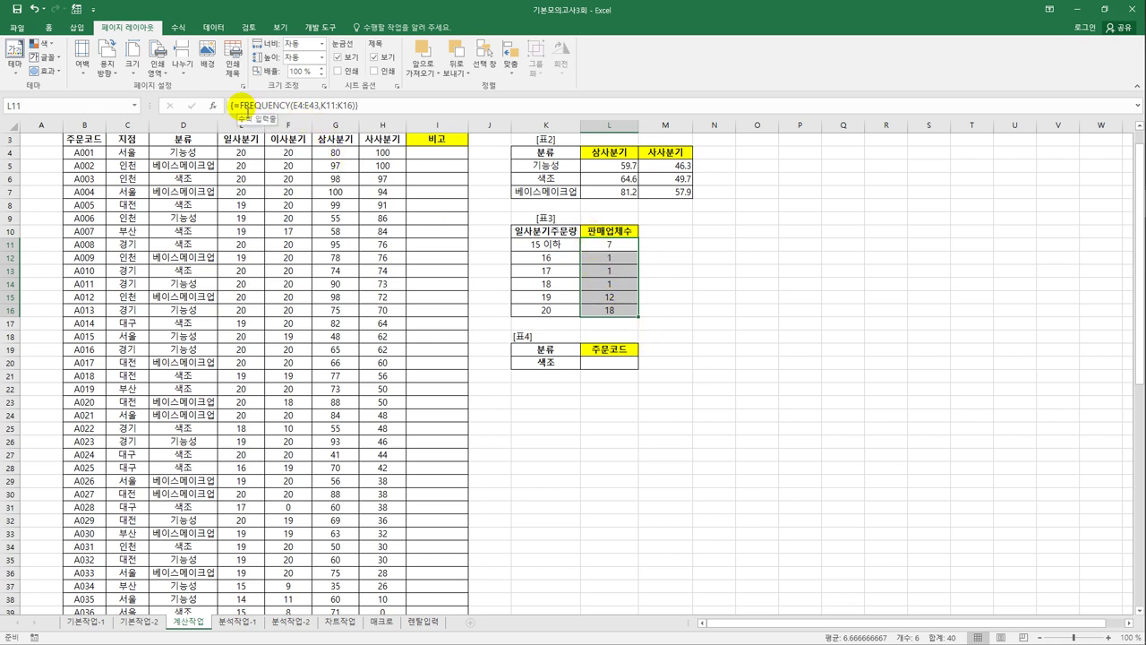
{"action": "left_click", "coordinate": [242, 105]}
{"action": "type", "text": "te"}
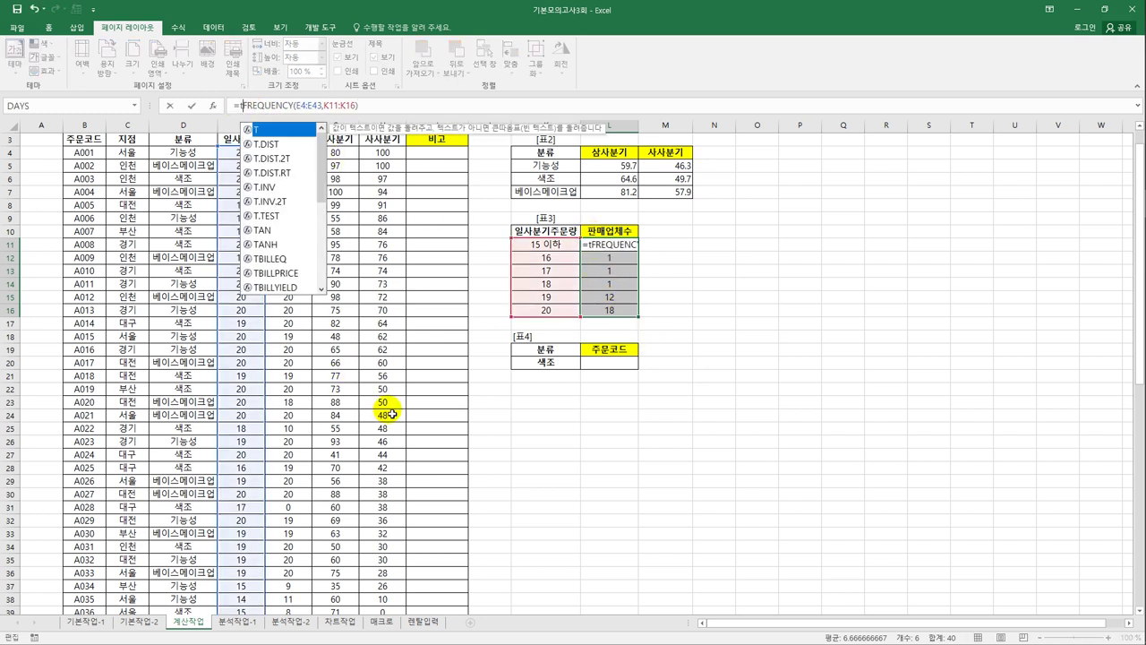
{"action": "key", "text": "Tab"}
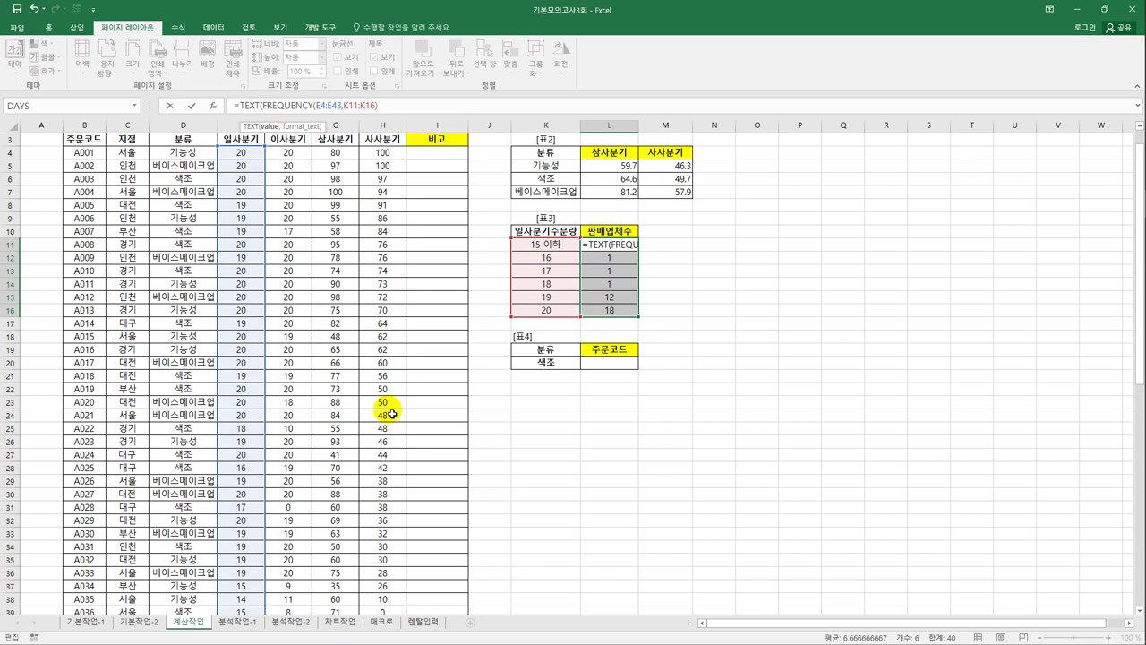
{"action": "left_click", "coordinate": [383, 107]}
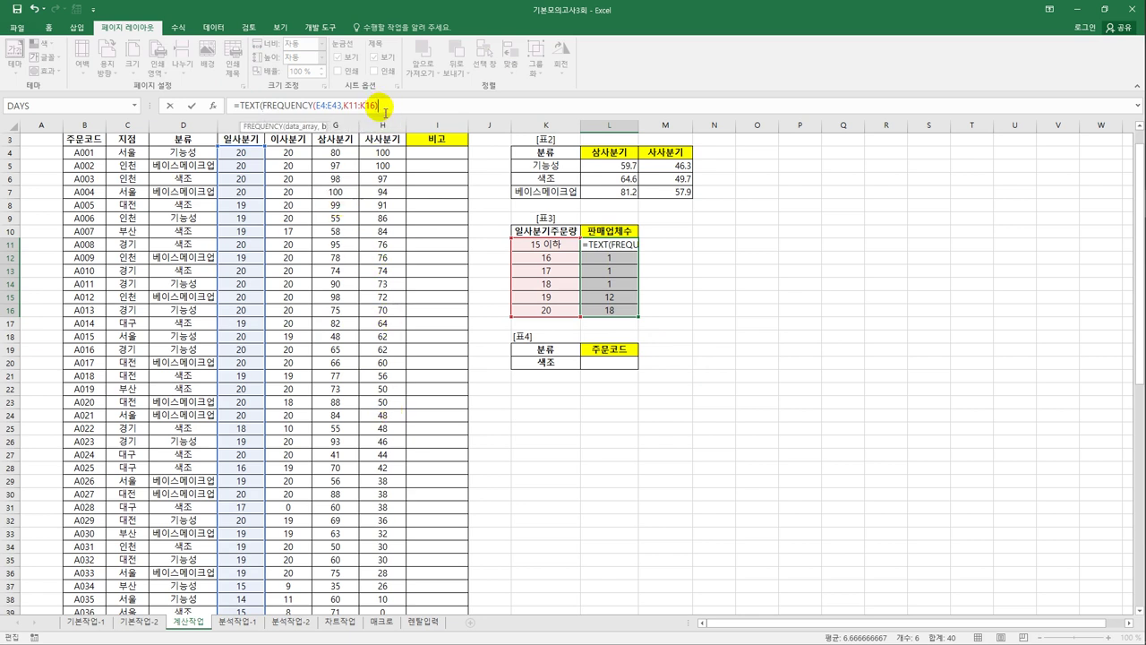
{"action": "type", "text": ","}
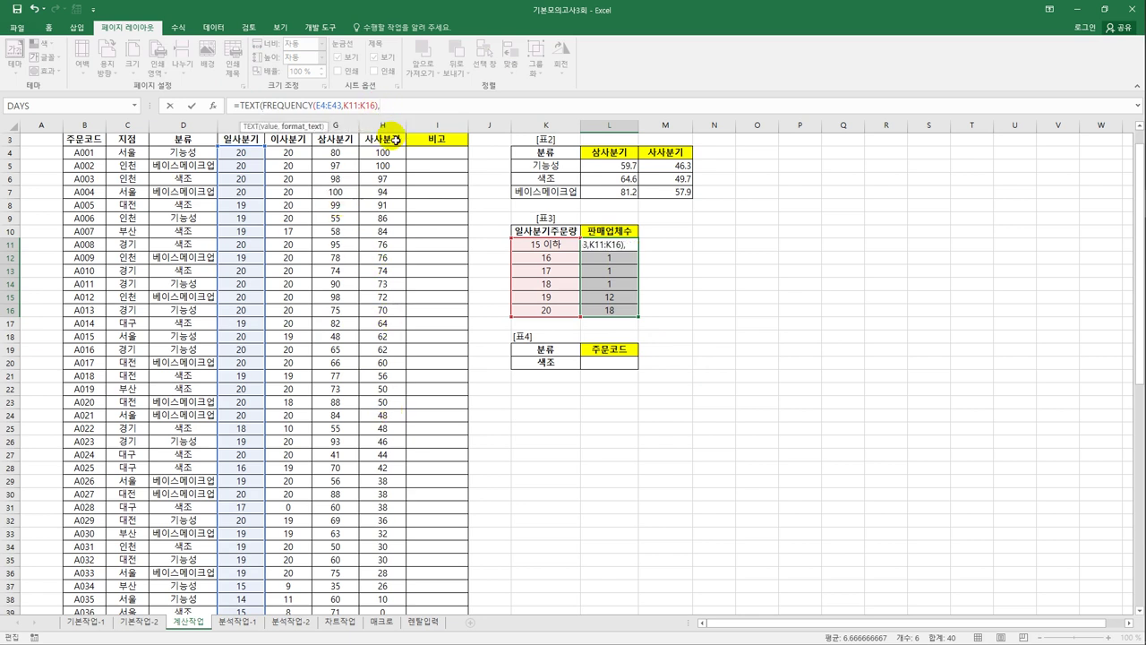
{"action": "type", "text": "\"#업체\")"}
{"action": "key", "text": "ctrl+shift+Return"}
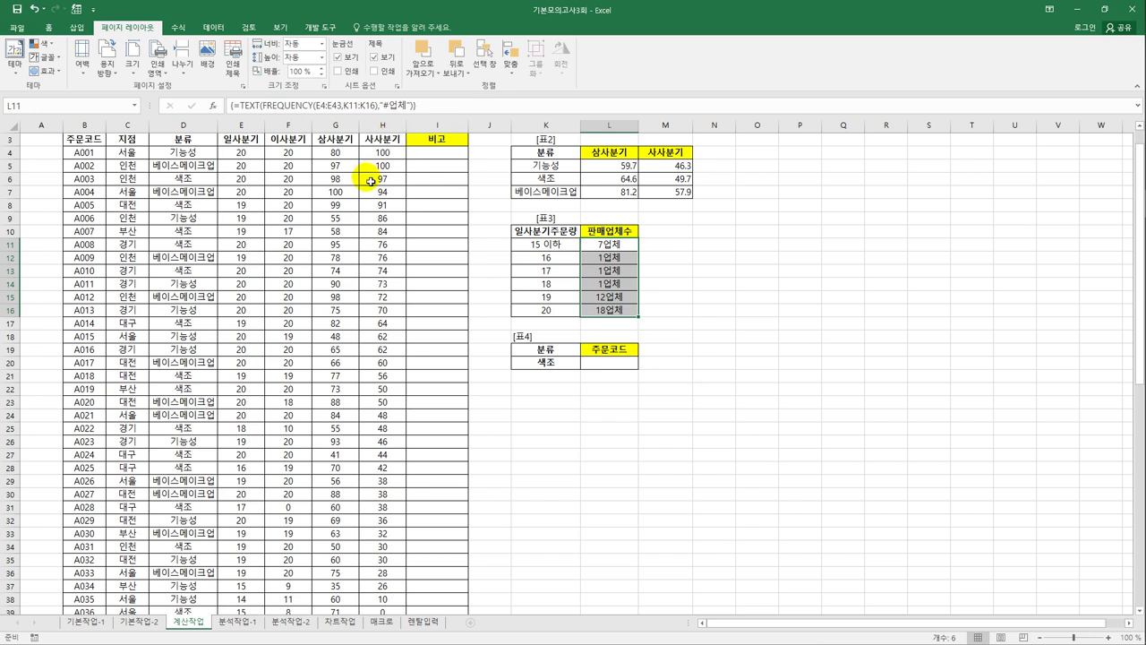
Begin an INDEX formula in L20, the 주문코드 cell of [표4], with B4:B43 as its array.
{"action": "left_click", "coordinate": [611, 364]}
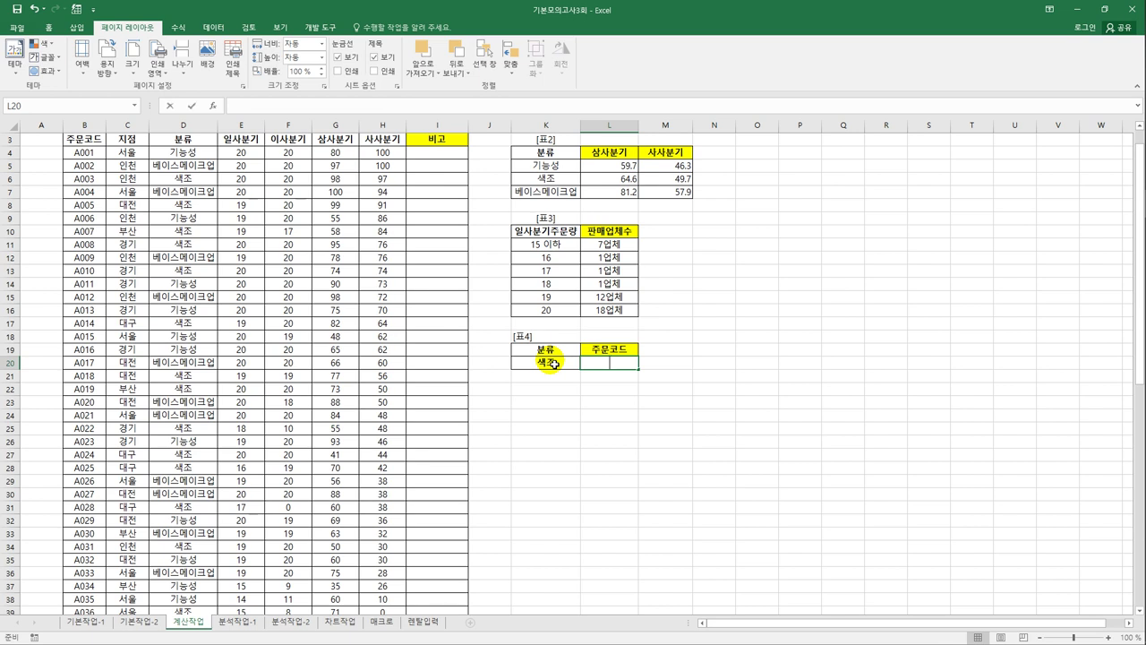
{"action": "type", "text": "="}
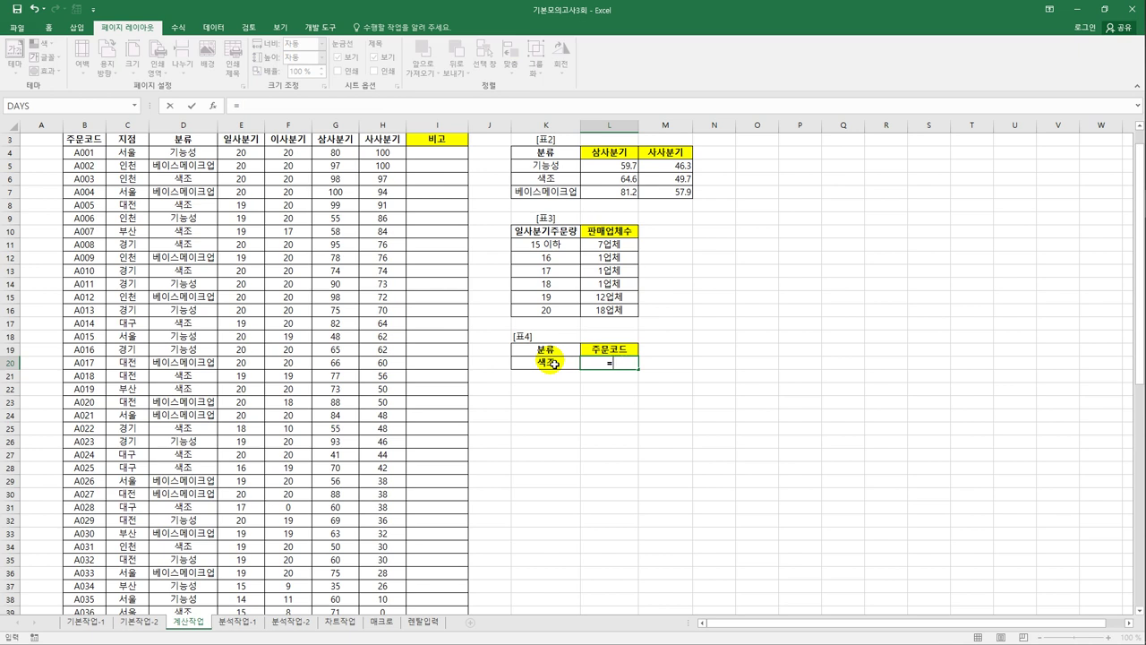
{"action": "type", "text": "in"}
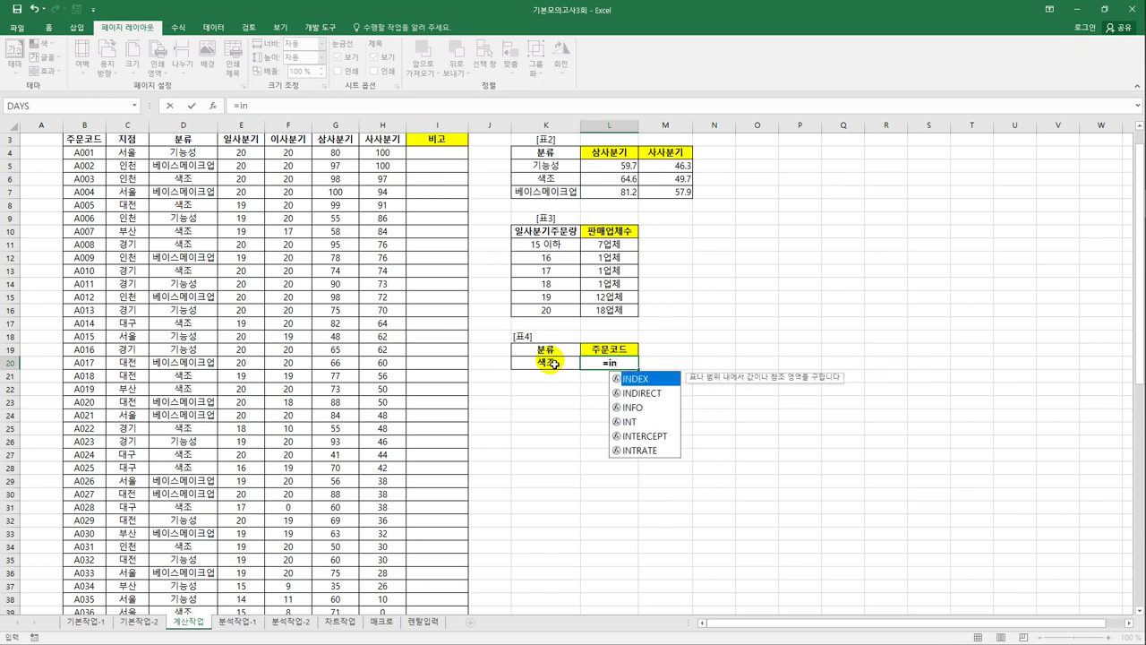
{"action": "key", "text": "Tab"}
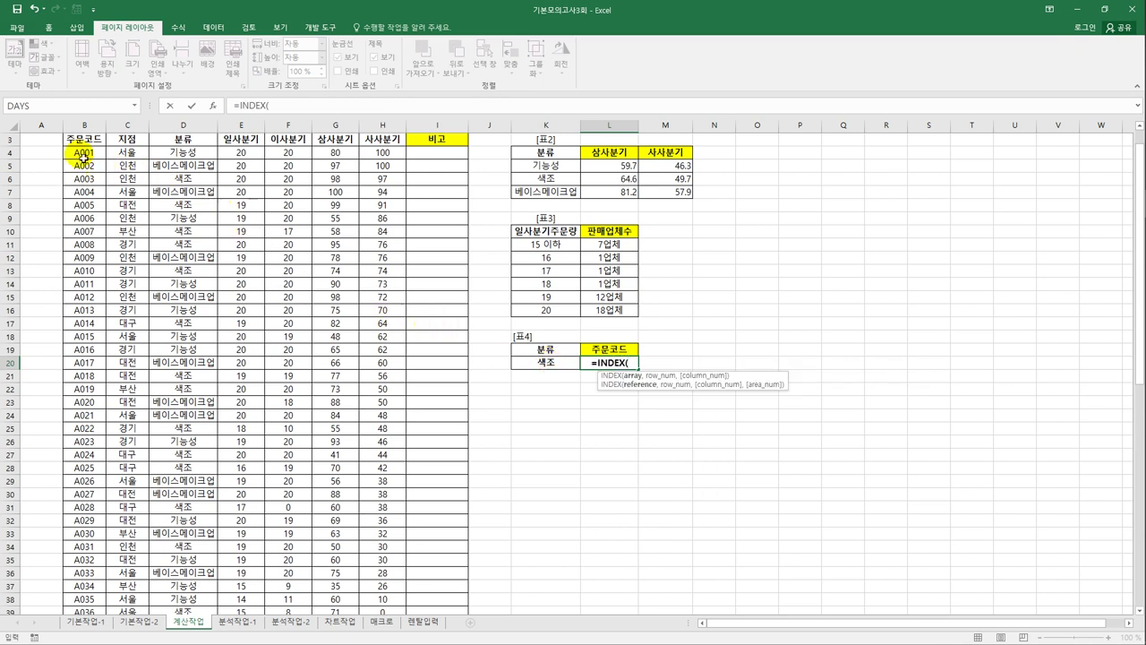
{"action": "left_click_drag", "start_coordinate": [81, 154], "coordinate": [90, 585]}
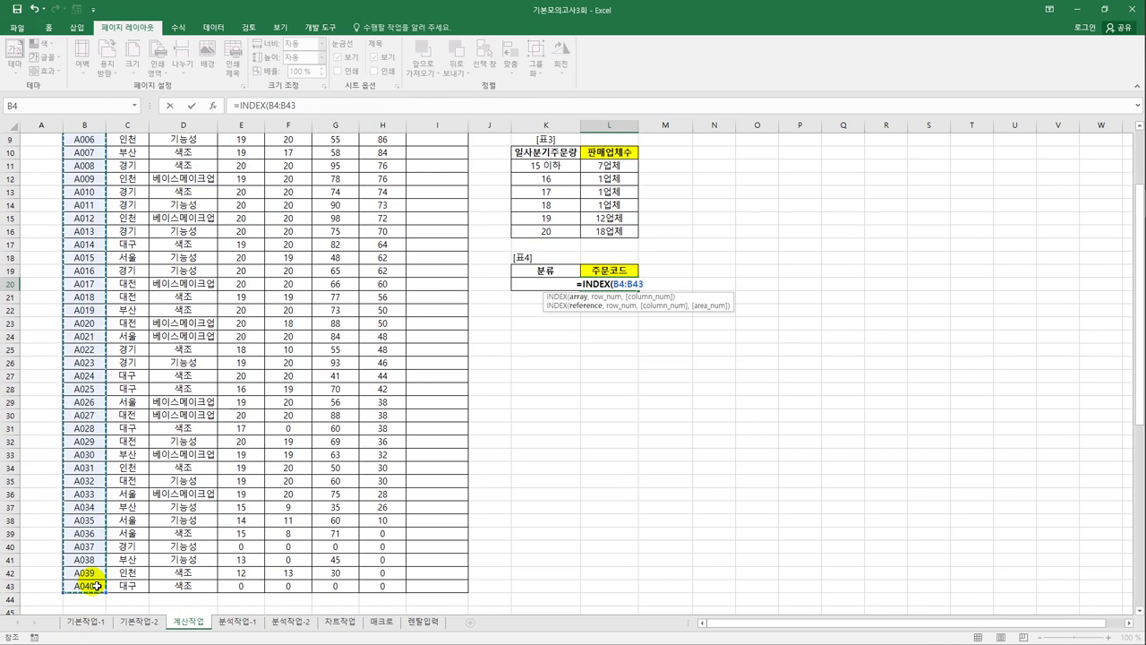
{"action": "type", "text": ","}
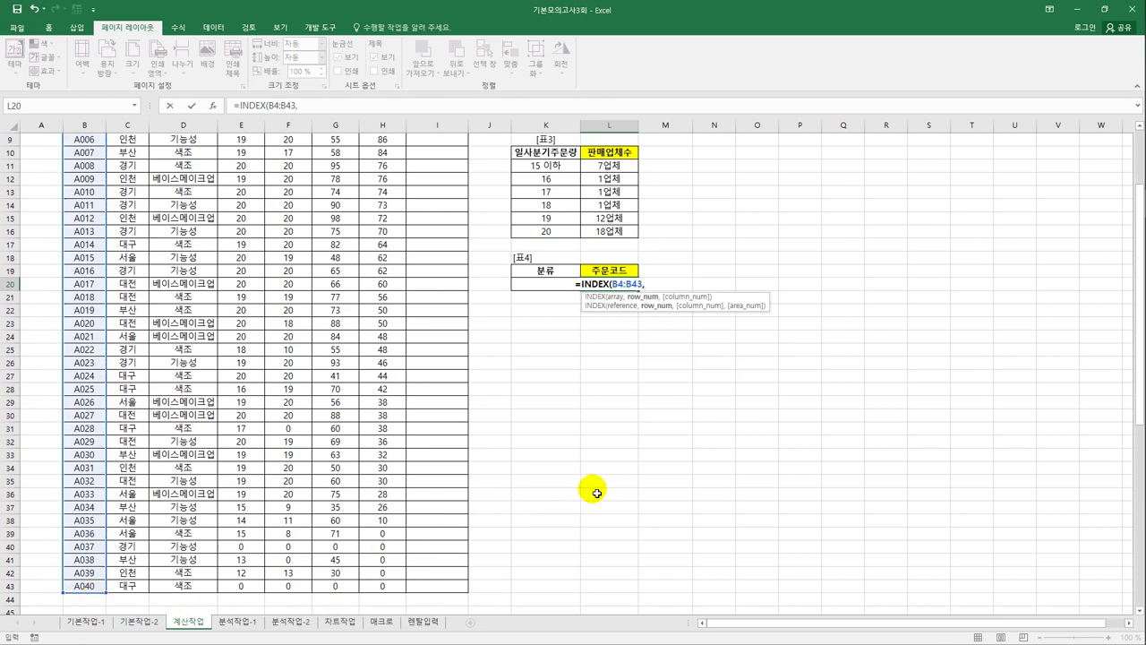
Nest MATCH(MAX(IF( as the row number of the L20 INDEX formula, with D4:D43=K20 as the IF condition.
{"action": "type", "text": "MATCH("}
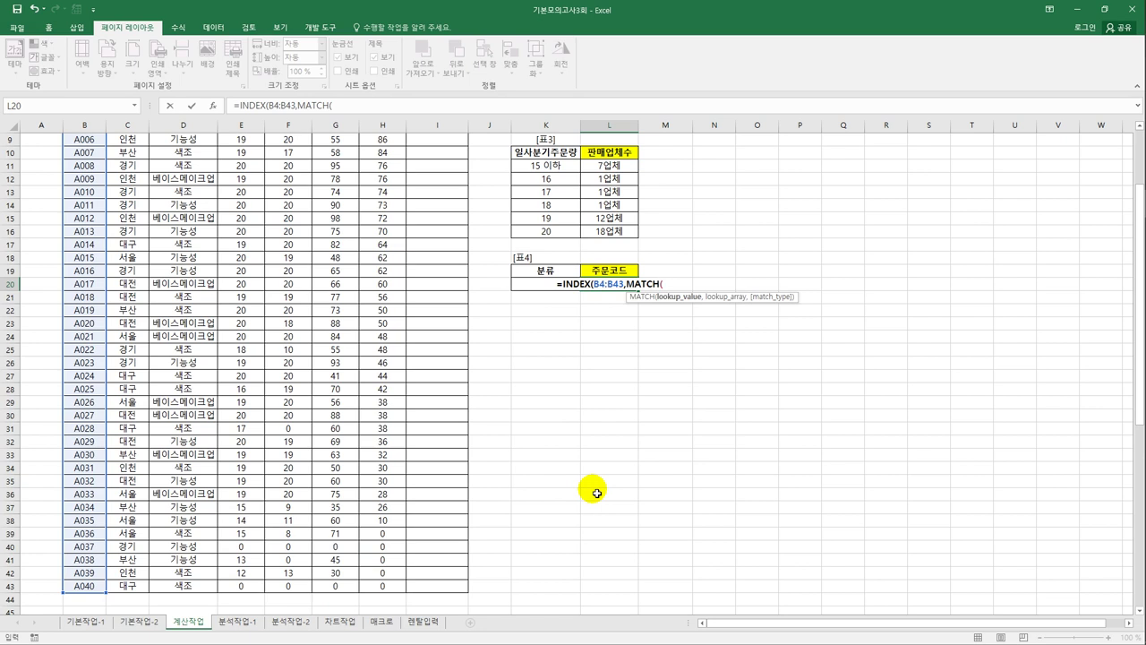
{"action": "type", "text": "max"}
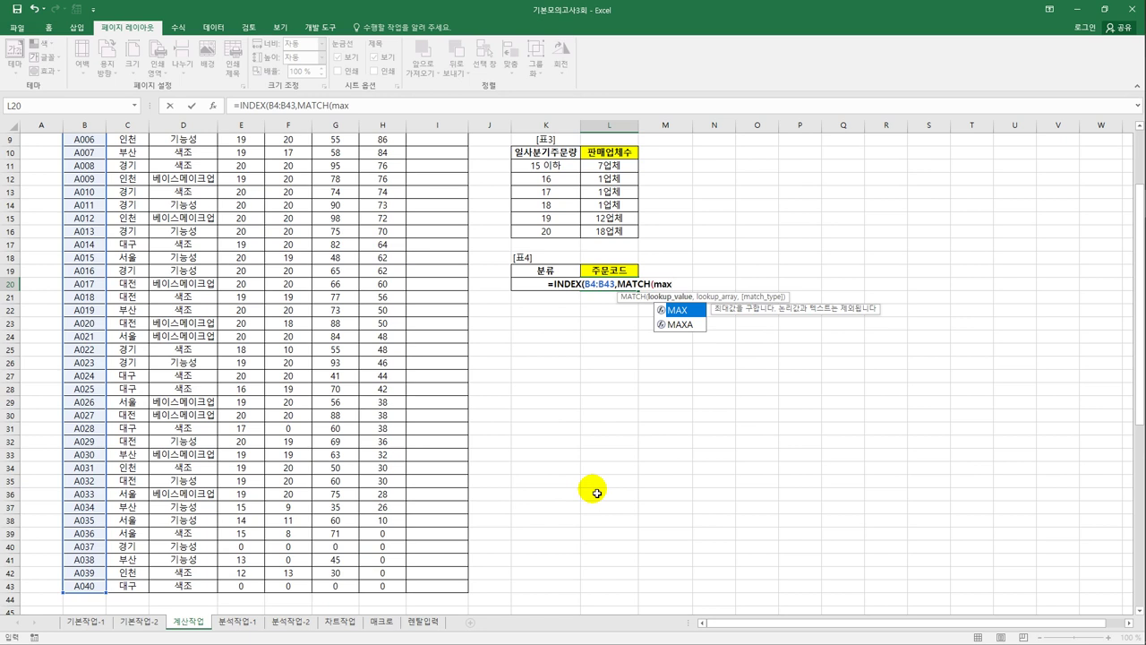
{"action": "type", "text": "(if("}
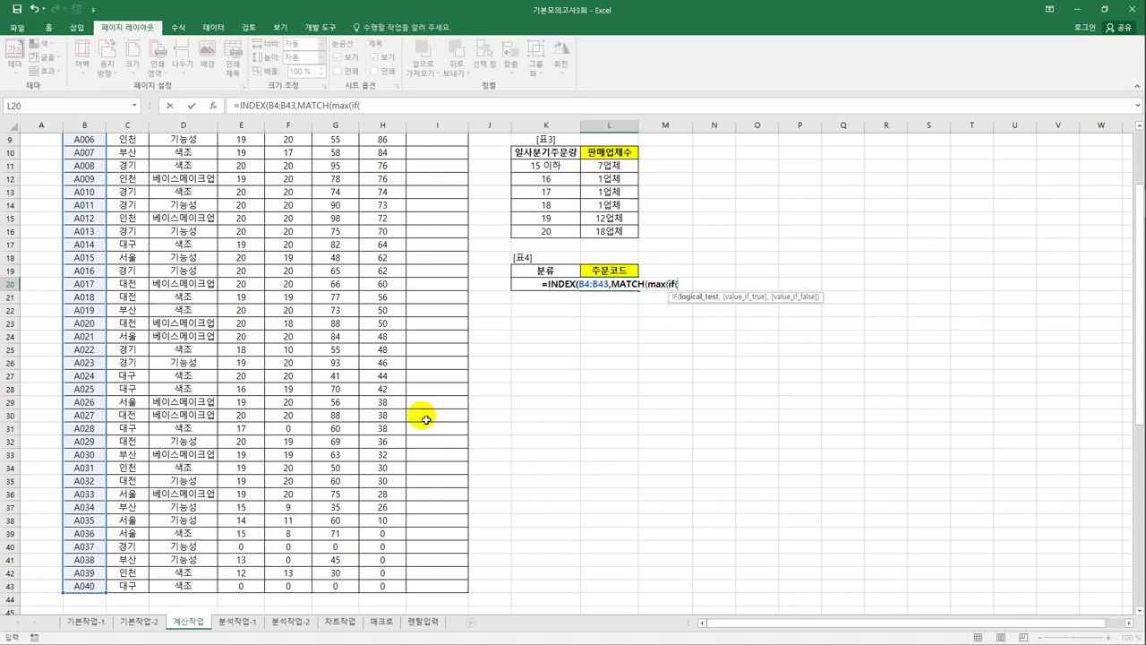
{"action": "scroll", "coordinate": [418, 418], "scroll_direction": "up", "scroll_amount": 2}
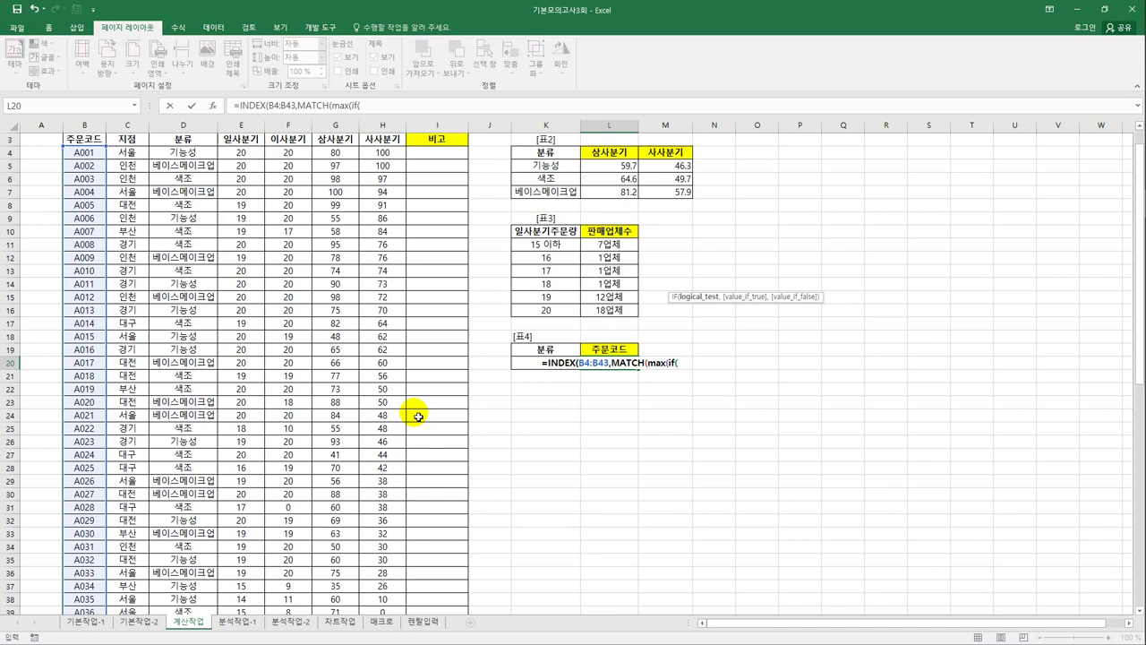
{"action": "scroll", "coordinate": [416, 367], "scroll_direction": "up", "scroll_amount": 1}
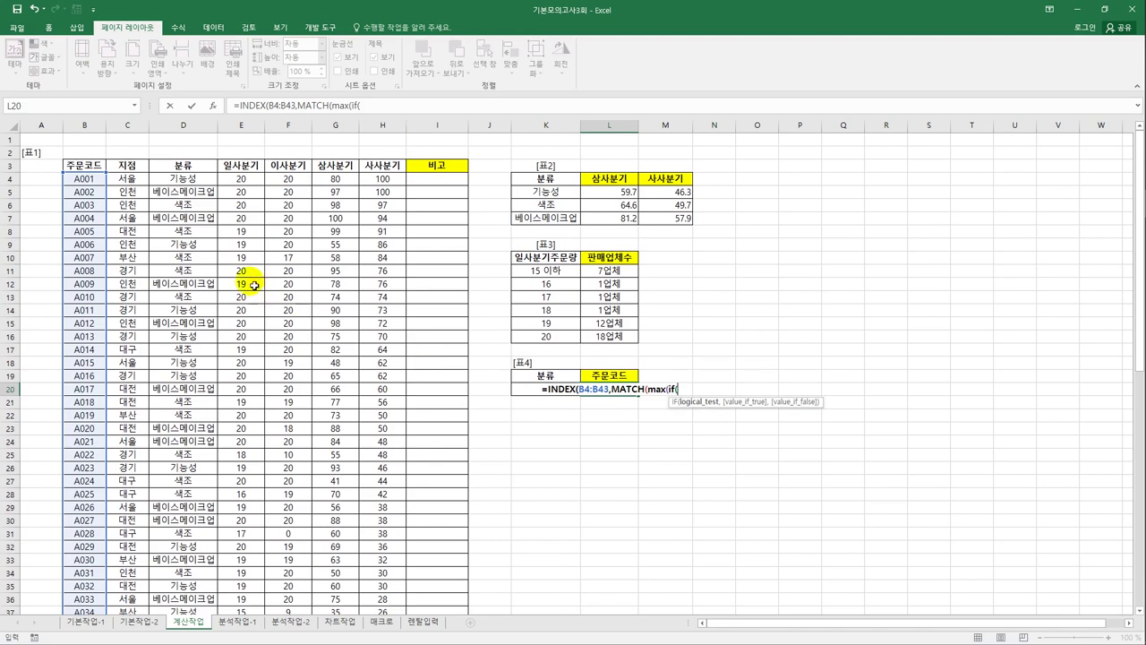
{"action": "left_click", "coordinate": [210, 183]}
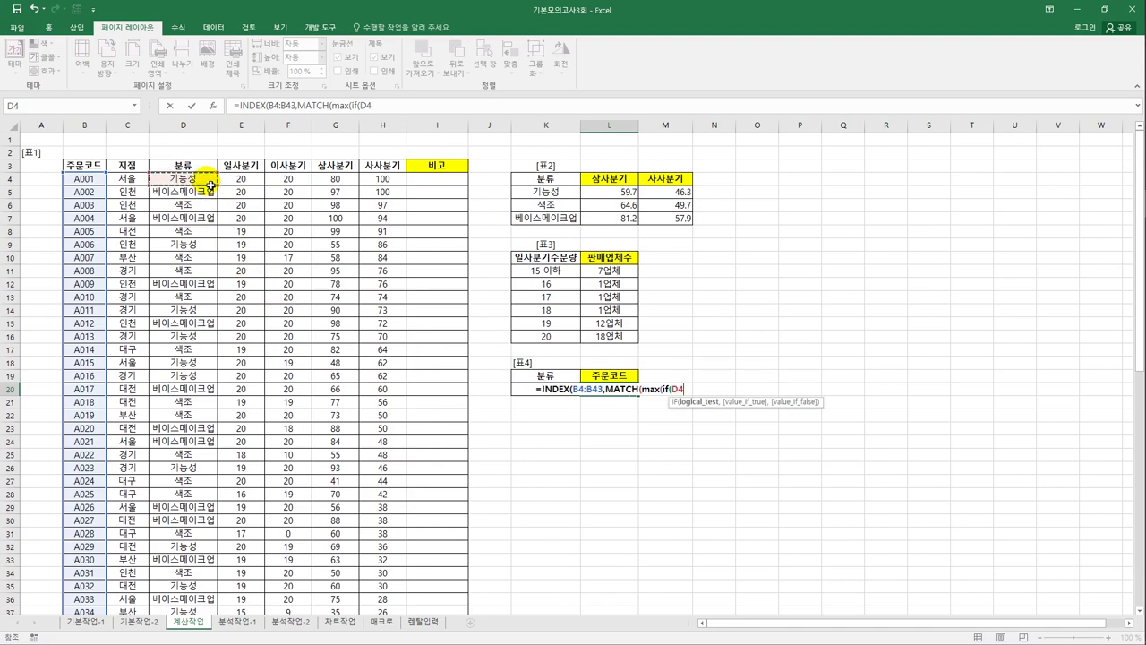
{"action": "left_click_drag", "start_coordinate": [210, 182], "coordinate": [183, 586]}
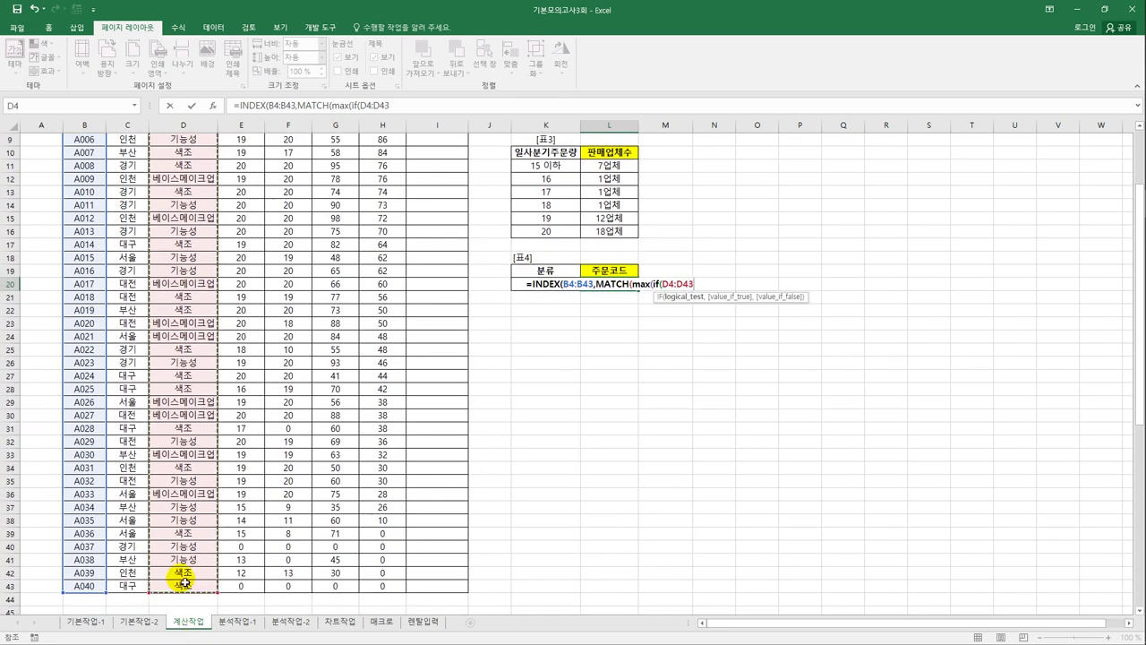
{"action": "type", "text": "="}
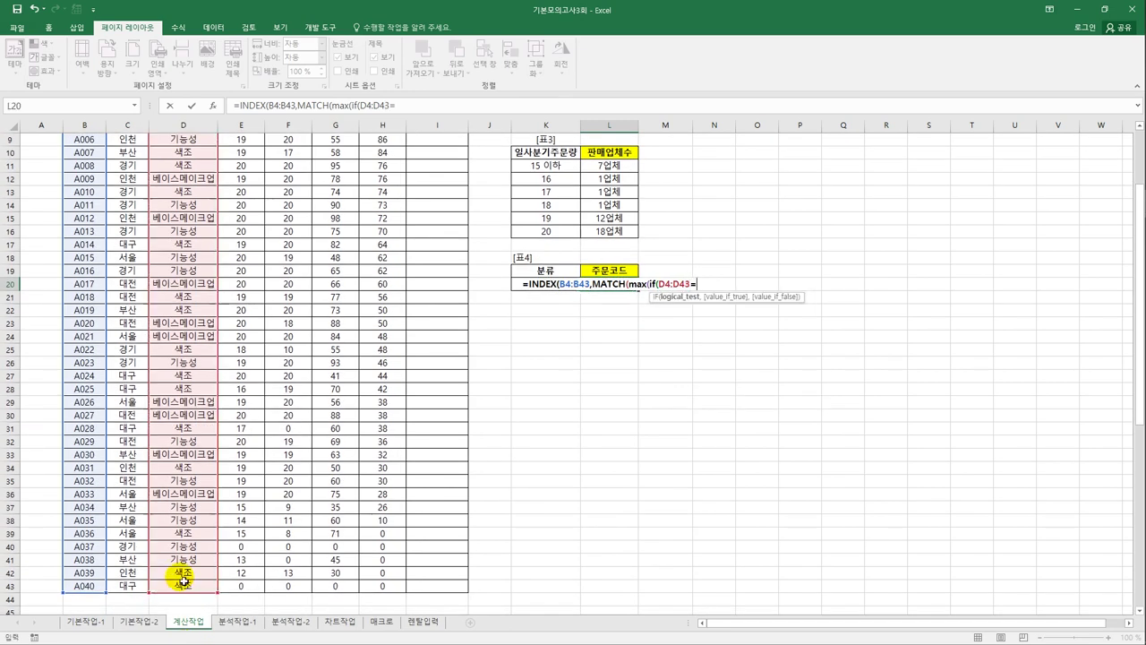
{"action": "key", "text": "Left"}
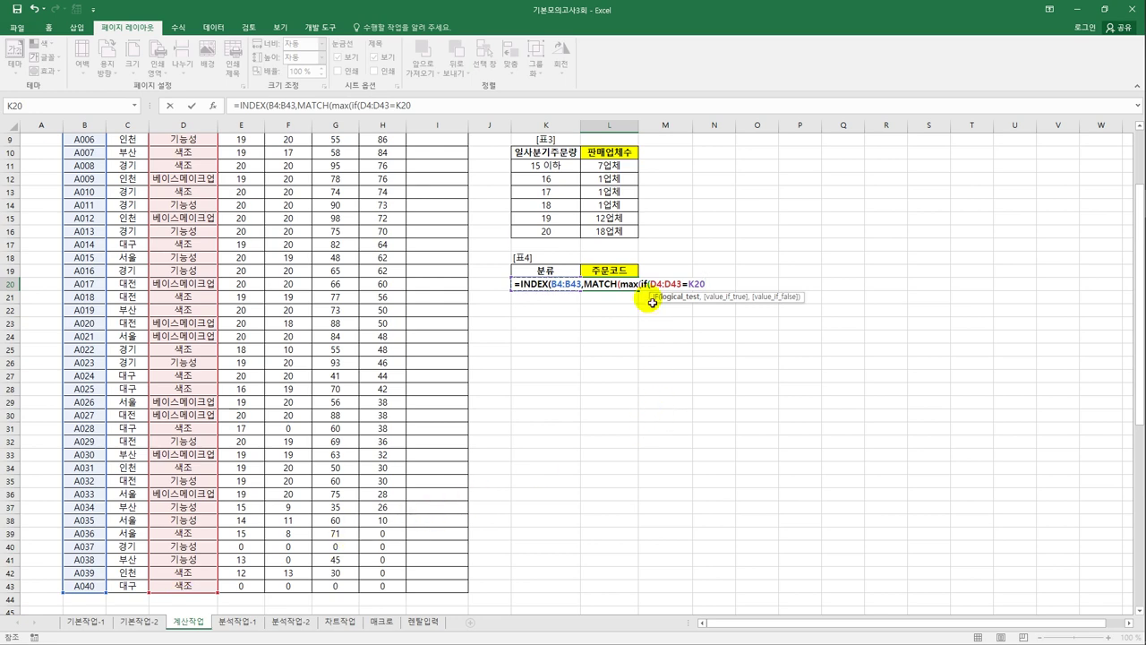
{"action": "type", "text": ","}
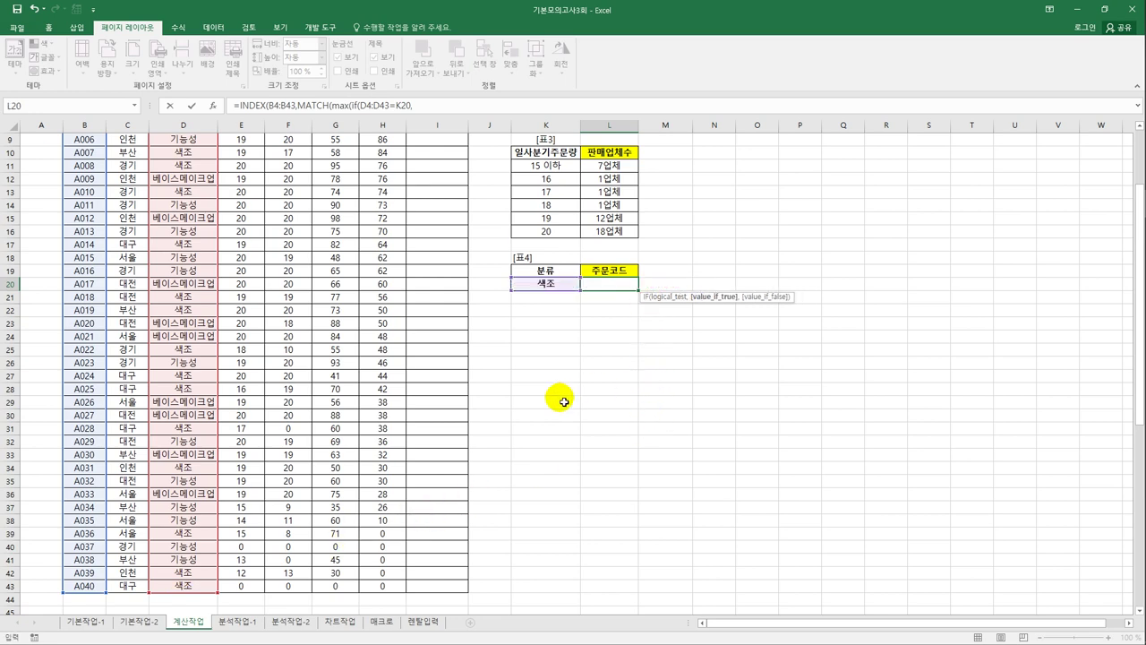
Use the 삼사분기 range G4:G43 as the IF function's true value and close the IF.
{"action": "scroll", "coordinate": [563, 400], "scroll_direction": "up", "scroll_amount": 3}
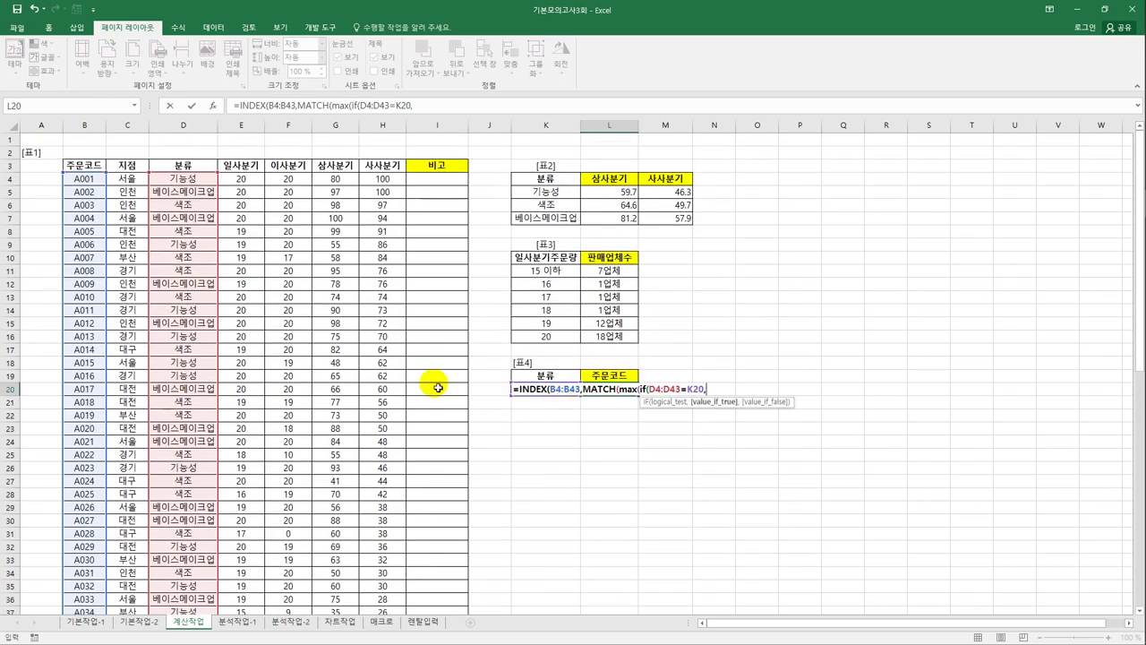
{"action": "left_click", "coordinate": [337, 179]}
{"action": "left_click_drag", "start_coordinate": [337, 180], "coordinate": [345, 594]}
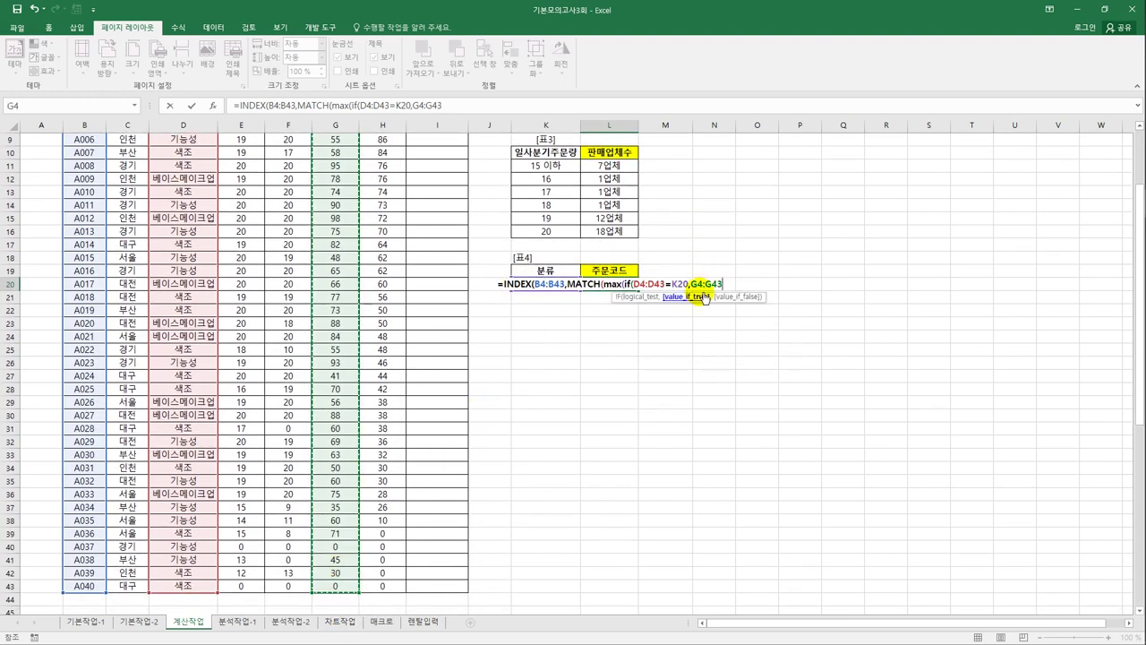
{"action": "type", "text": ")"}
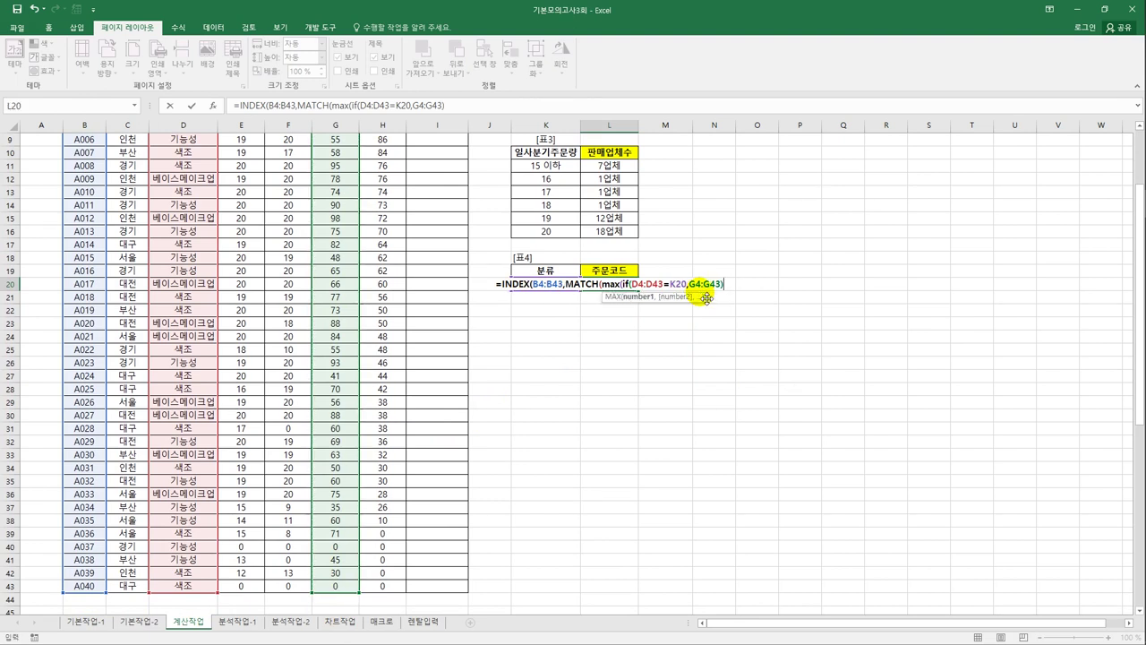
{"action": "type", "text": ","}
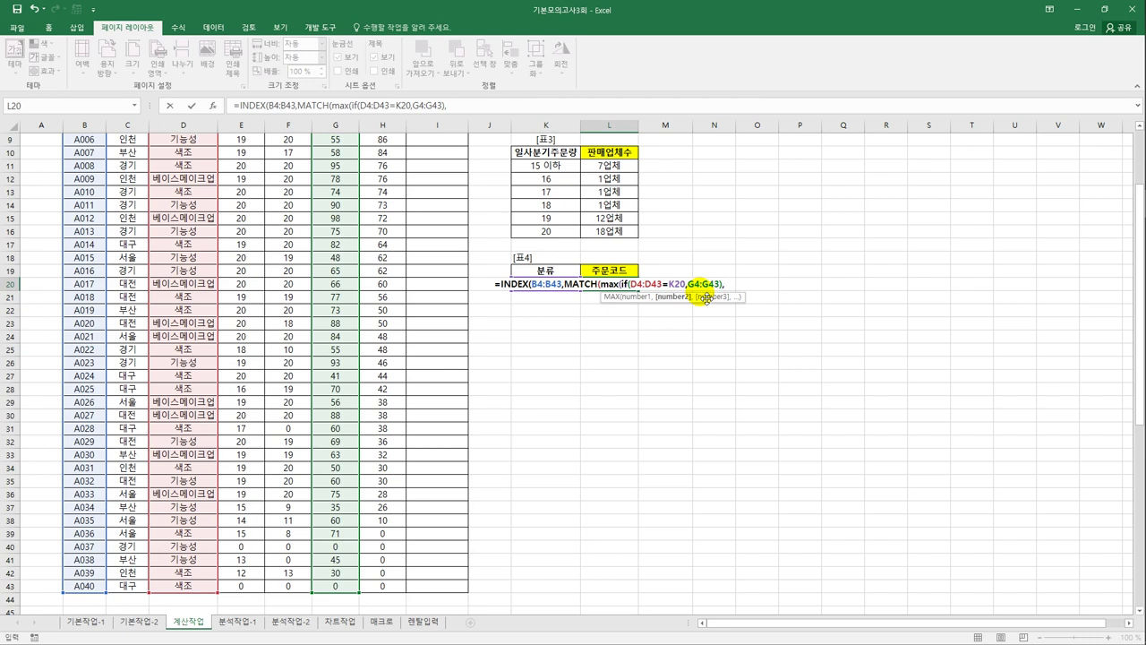
Add (D4:D43=K20)*G4:G43 as the lookup array for MATCH in the L20 formula.
{"action": "left_click", "coordinate": [490, 114]}
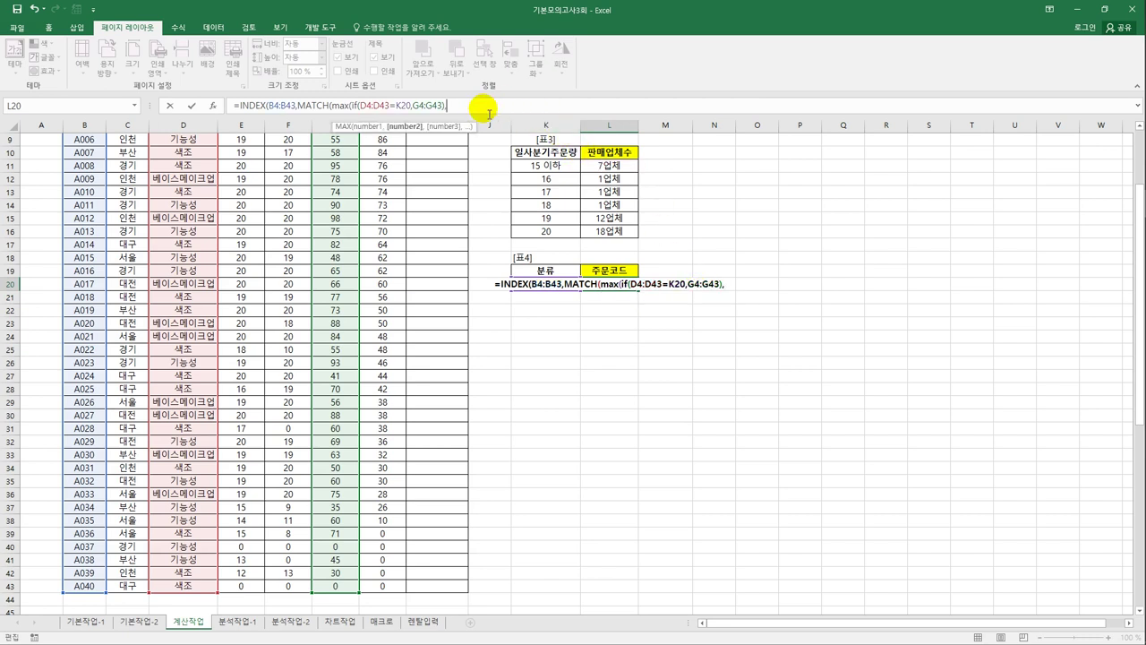
{"action": "type", "text": "("}
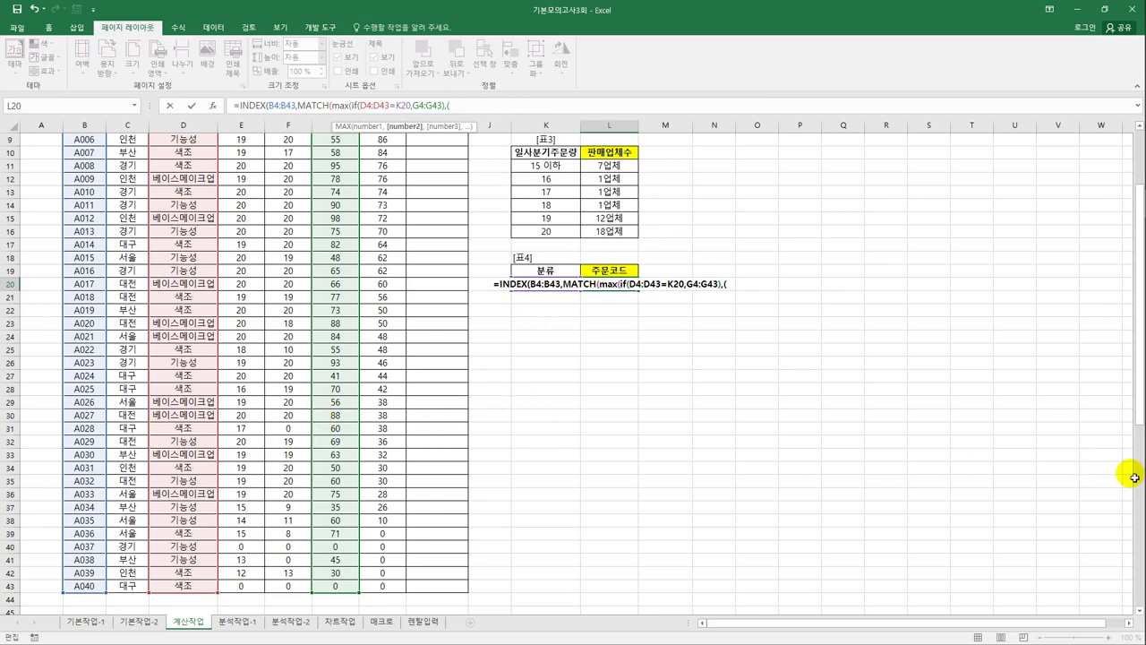
{"action": "scroll", "coordinate": [1129, 417], "scroll_direction": "up", "scroll_amount": 3}
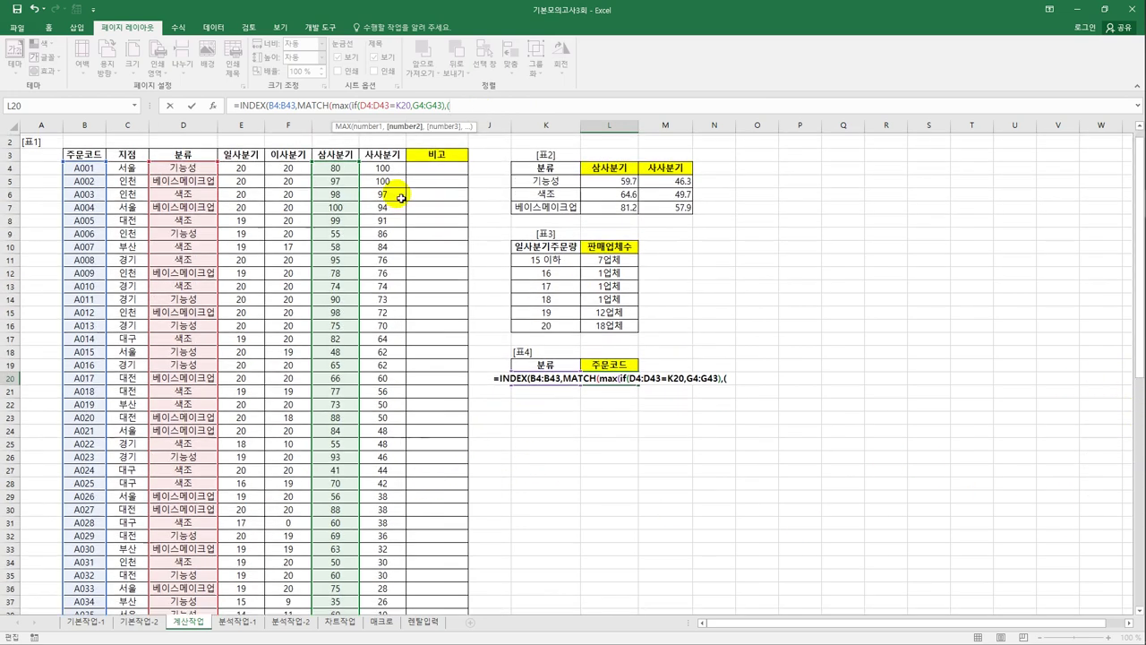
{"action": "left_click_drag", "start_coordinate": [184, 167], "coordinate": [197, 598]}
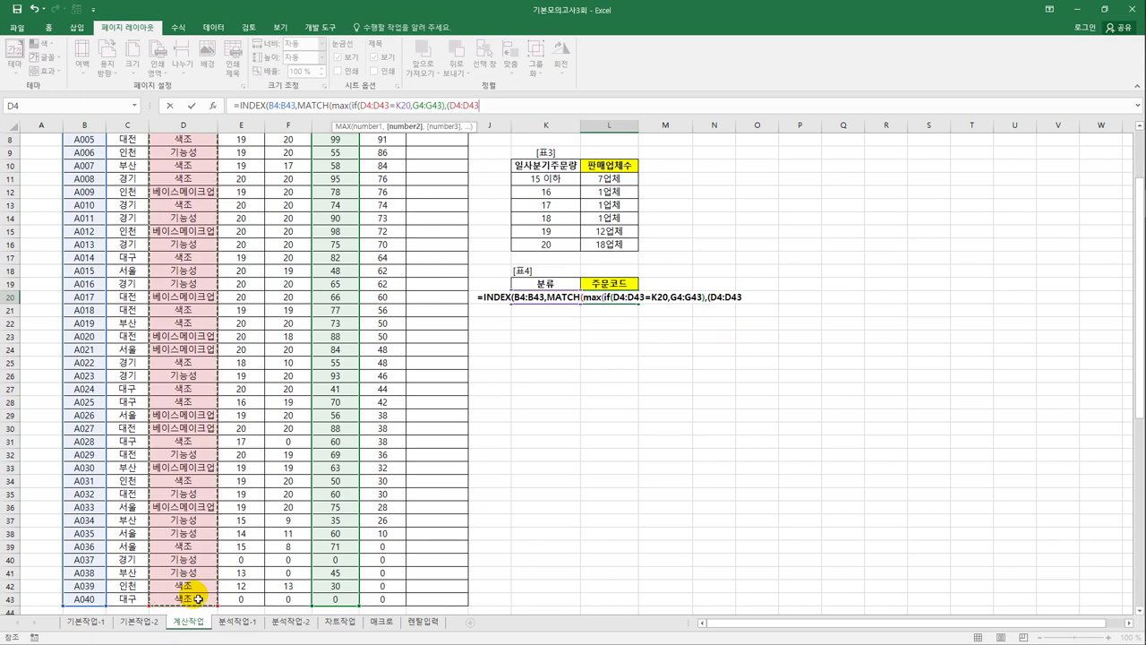
{"action": "type", "text": "="}
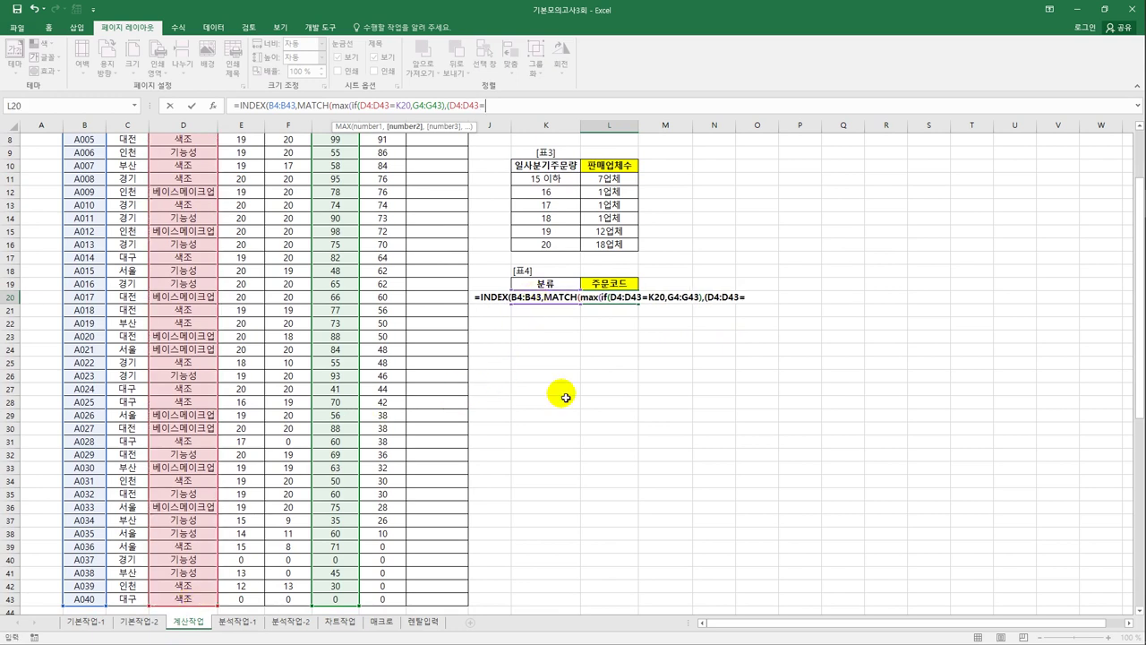
{"action": "key", "text": "Left"}
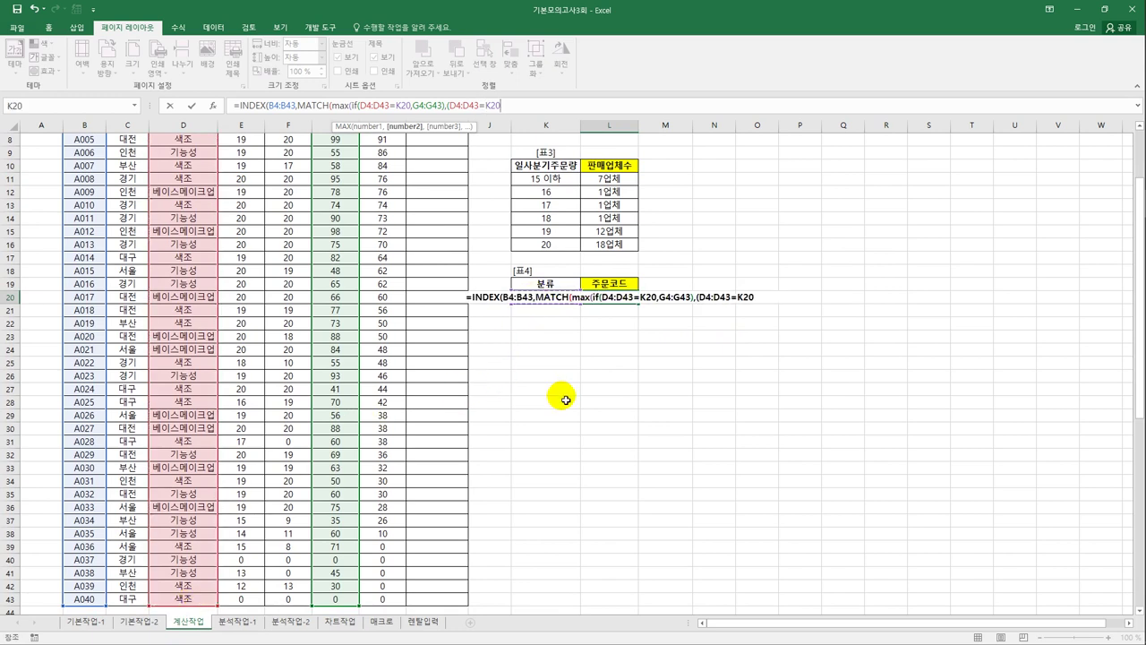
{"action": "type", "text": ")"}
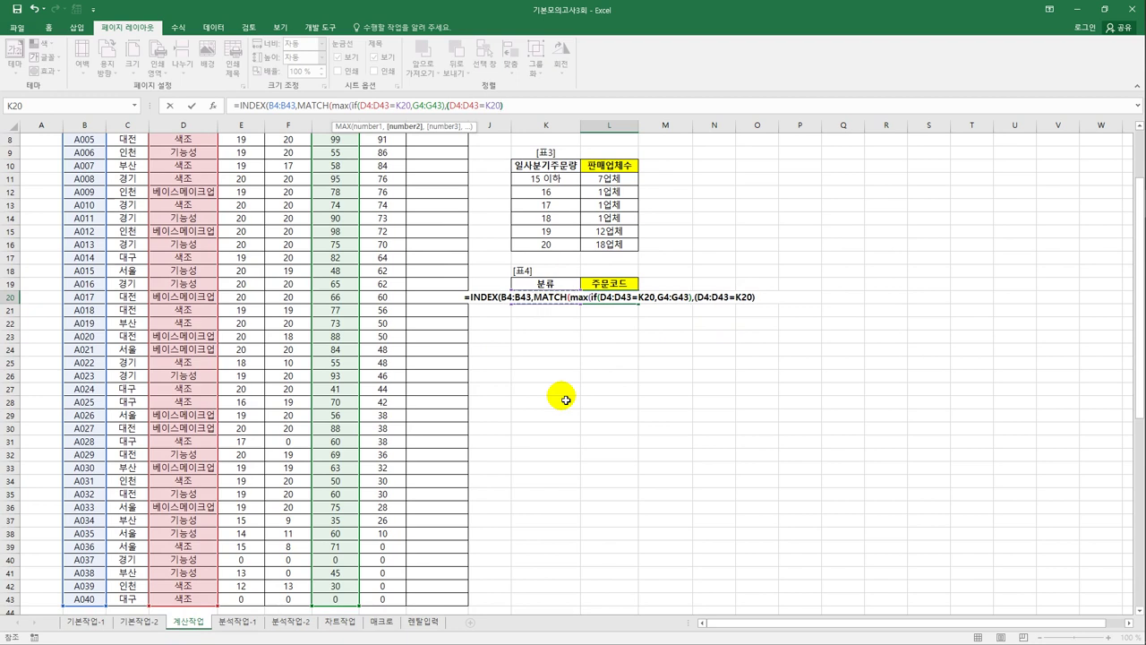
{"action": "type", "text": "*"}
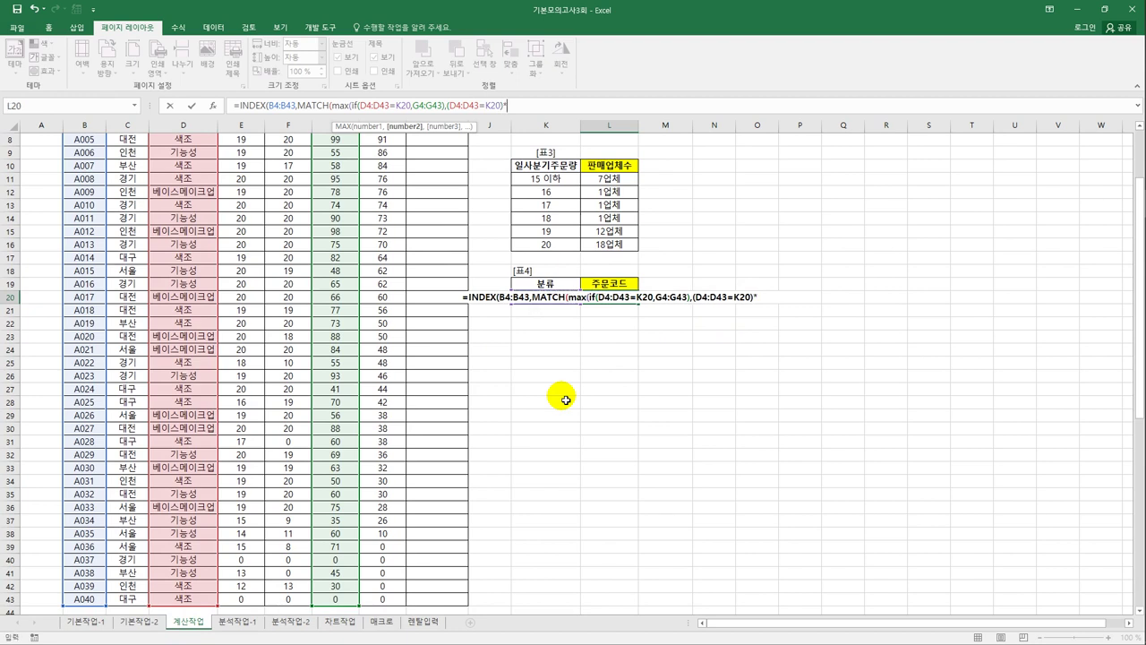
{"action": "left_click_drag", "start_coordinate": [1137, 394], "coordinate": [1118, 345]}
{"action": "left_click_drag", "start_coordinate": [336, 179], "coordinate": [342, 595]}
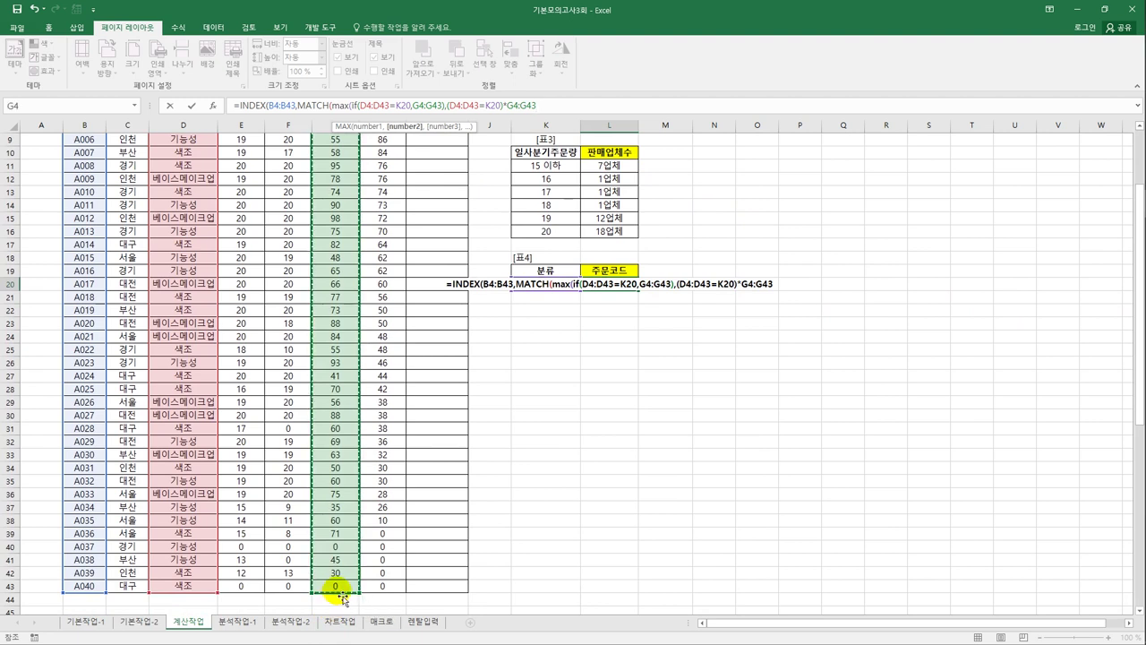
Set the MATCH type to 0 and add MAX's missing closing parenthesis after the IF expression.
{"action": "type", "text": ","}
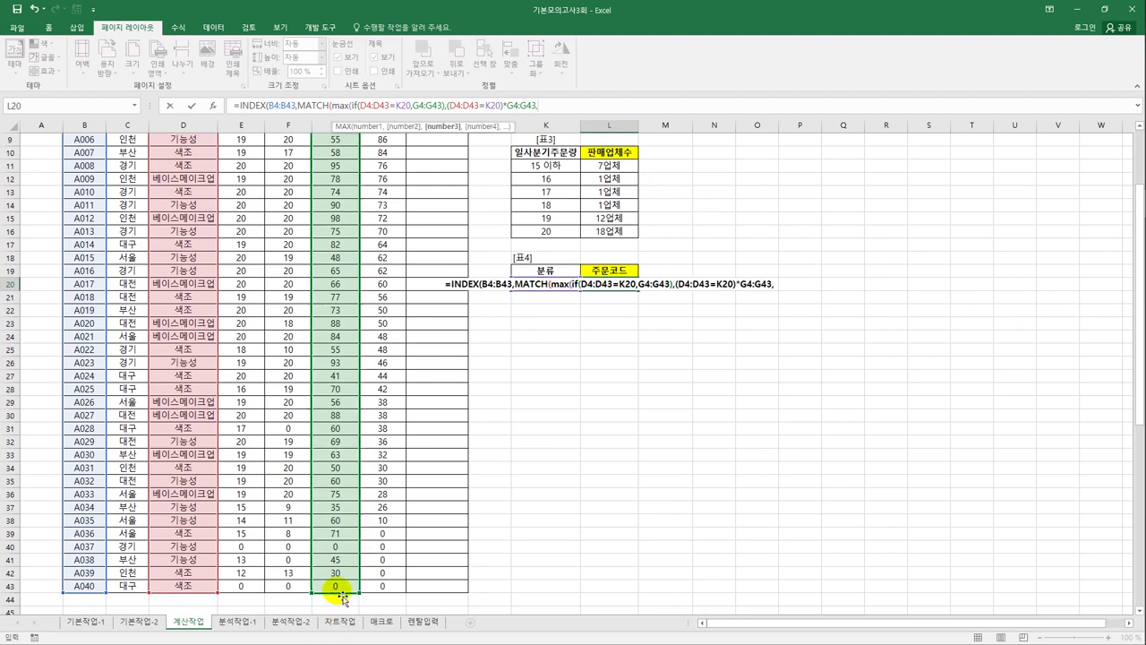
{"action": "type", "text": "0"}
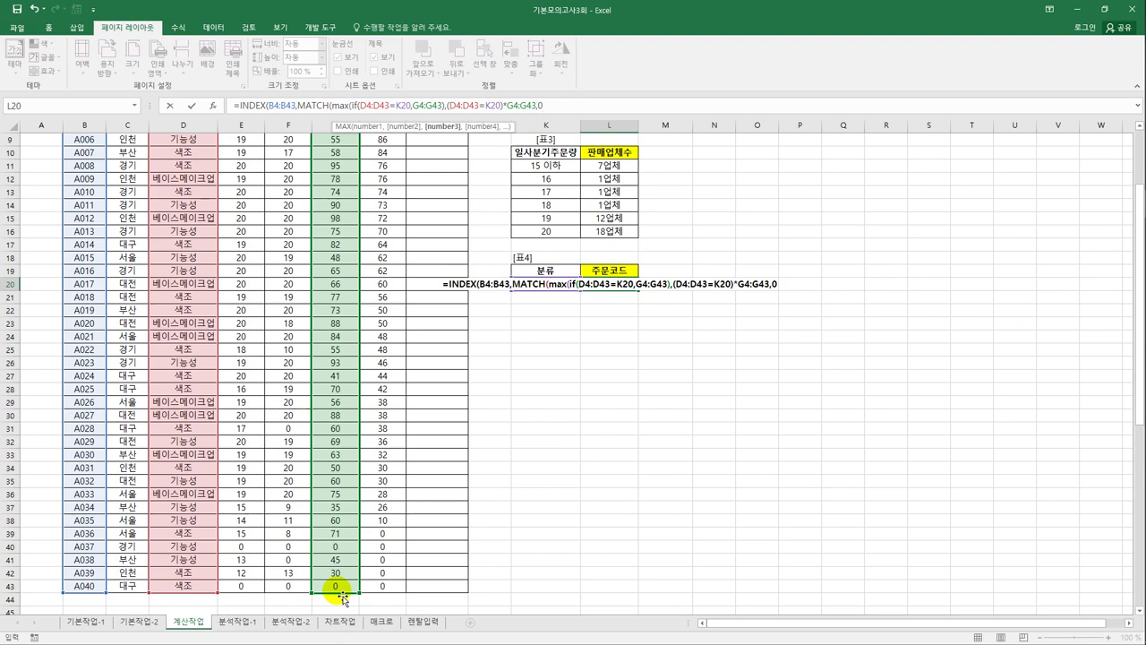
{"action": "type", "text": ")"}
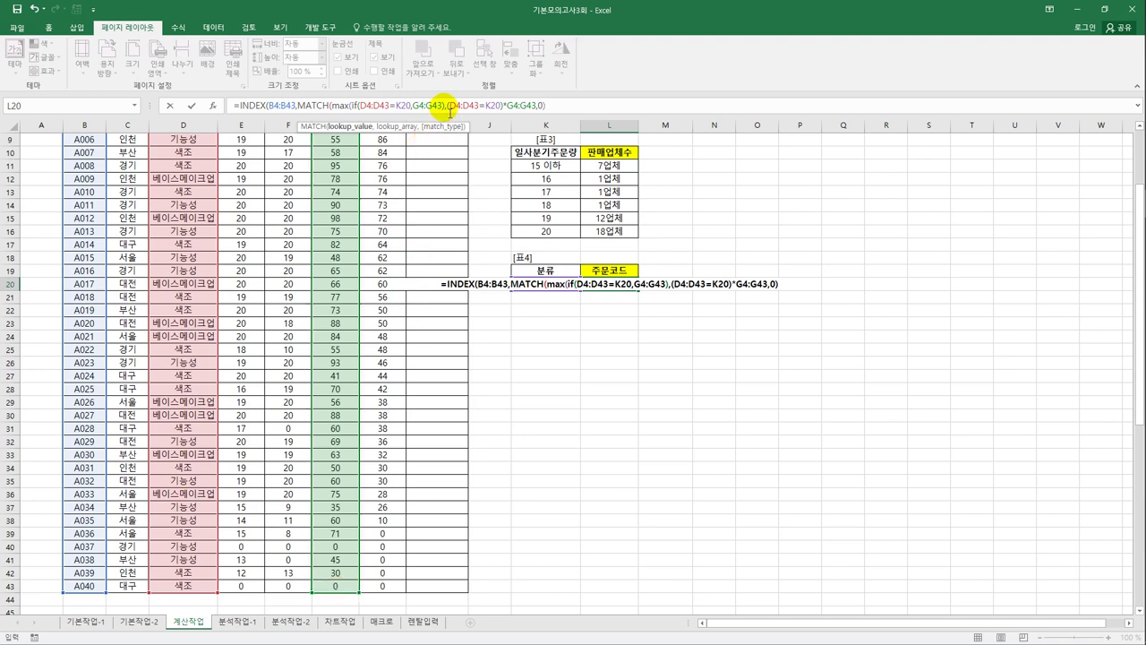
{"action": "left_click", "coordinate": [450, 107]}
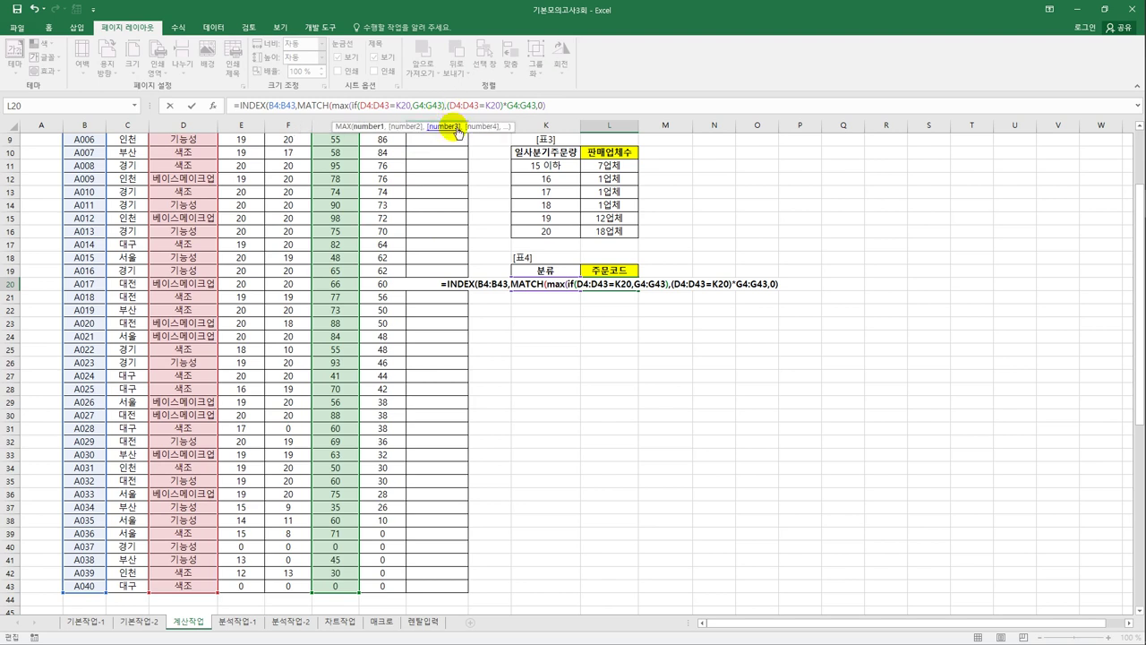
{"action": "type", "text": ")"}
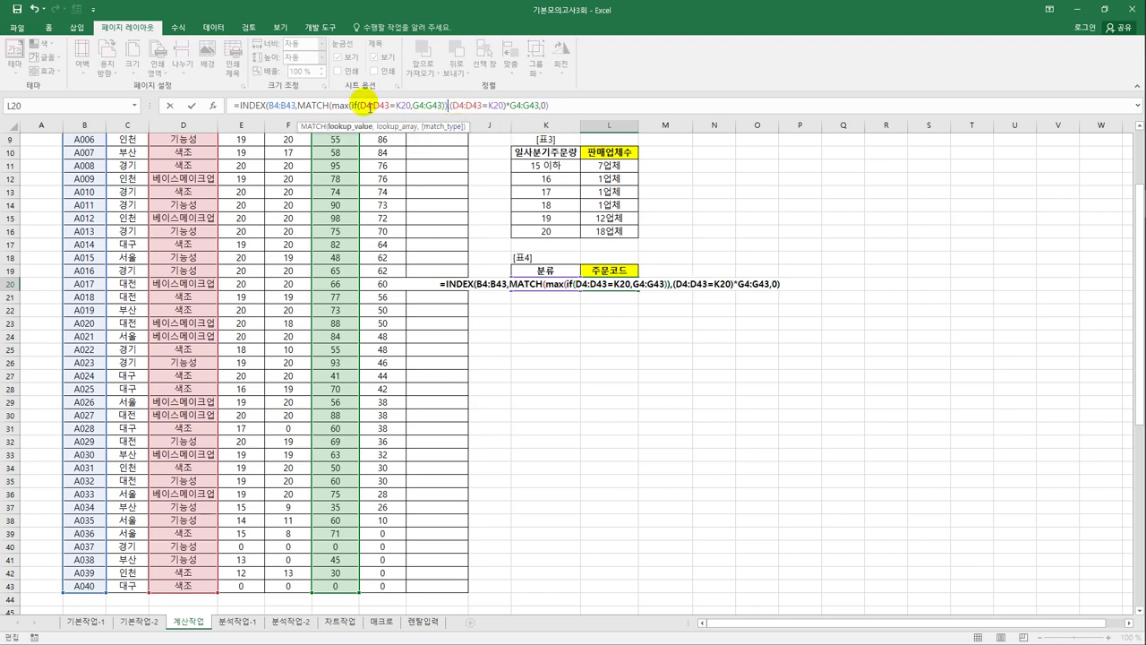
Close the INDEX function and enter the L20 formula as an array formula.
{"action": "left_click", "coordinate": [401, 104]}
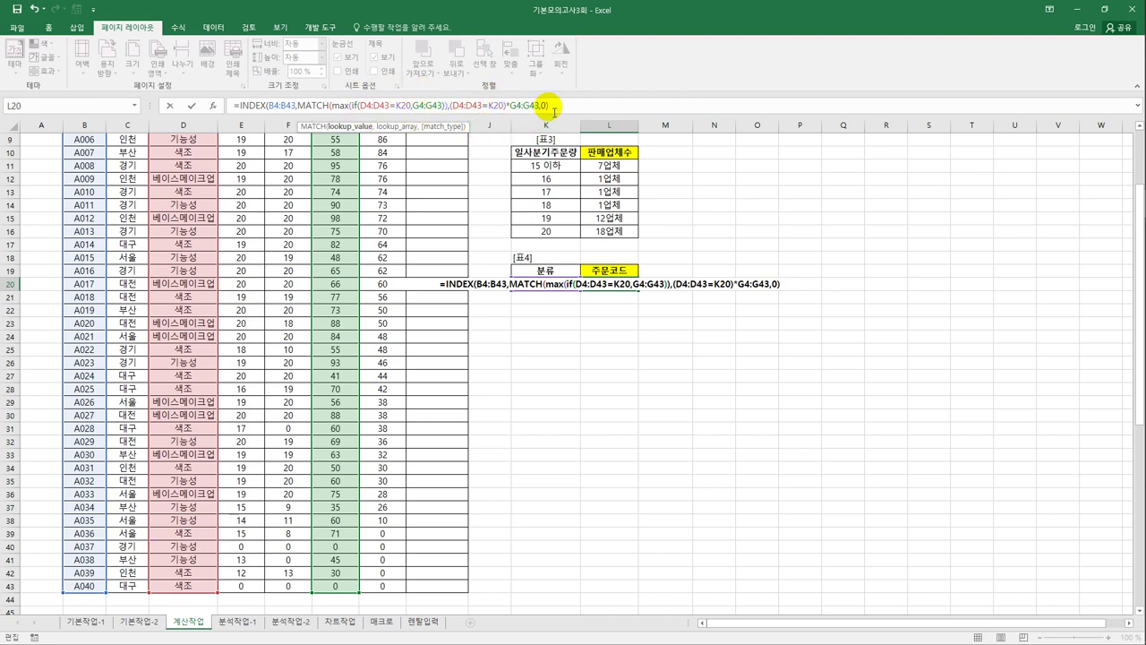
{"action": "key", "text": "End"}
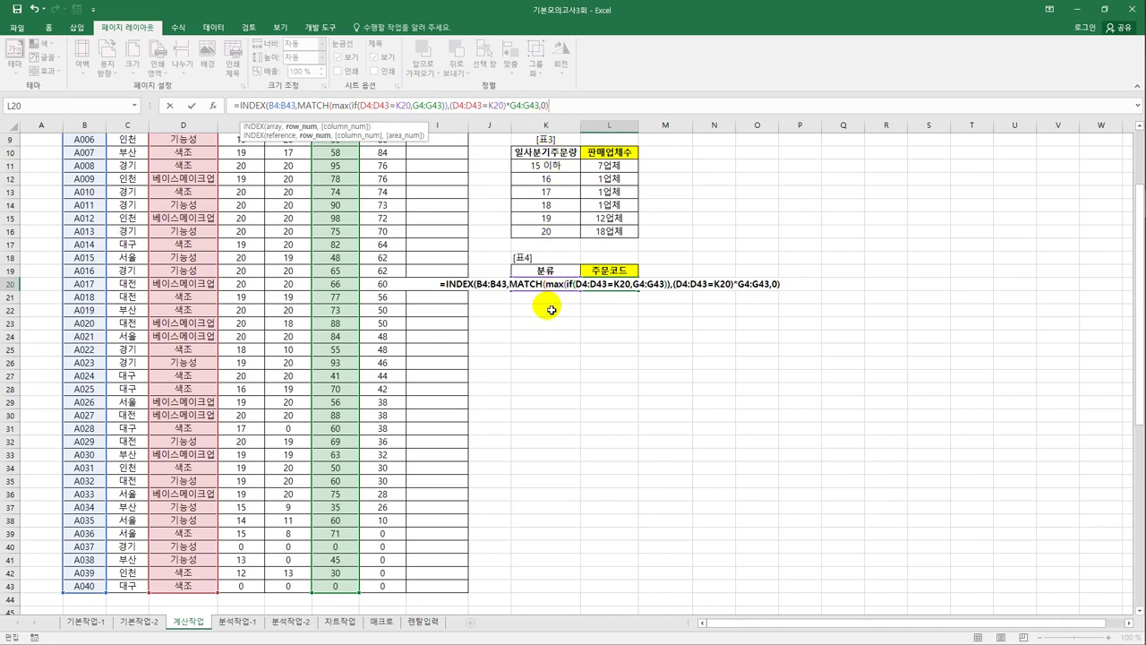
{"action": "type", "text": ")"}
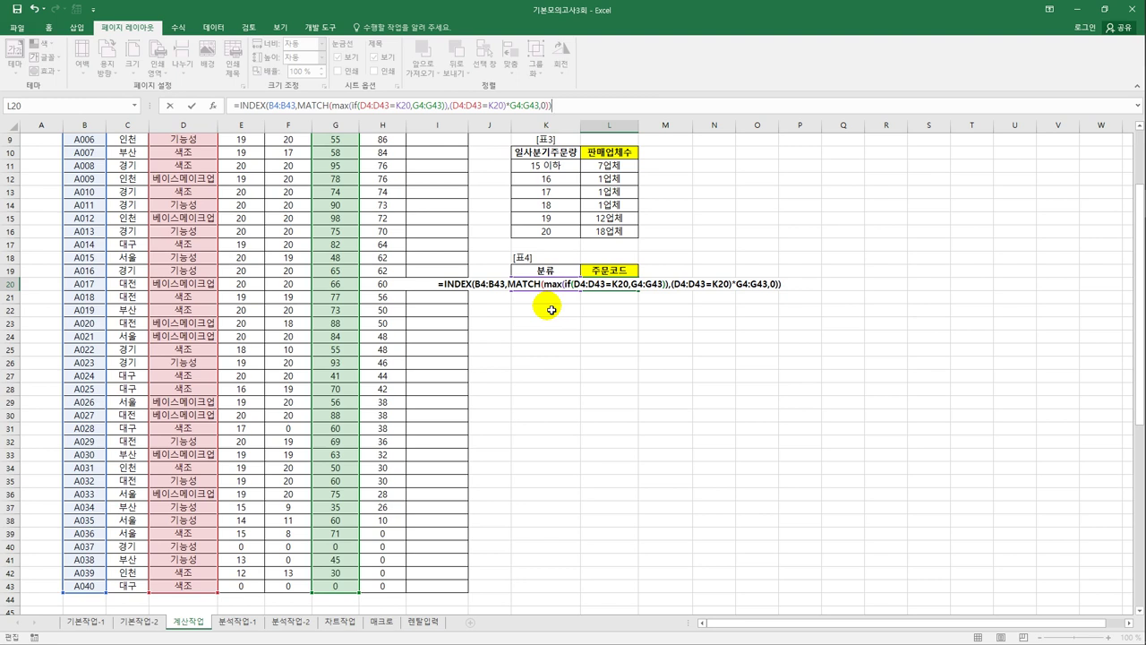
{"action": "key", "text": "ctrl+shift+Return"}
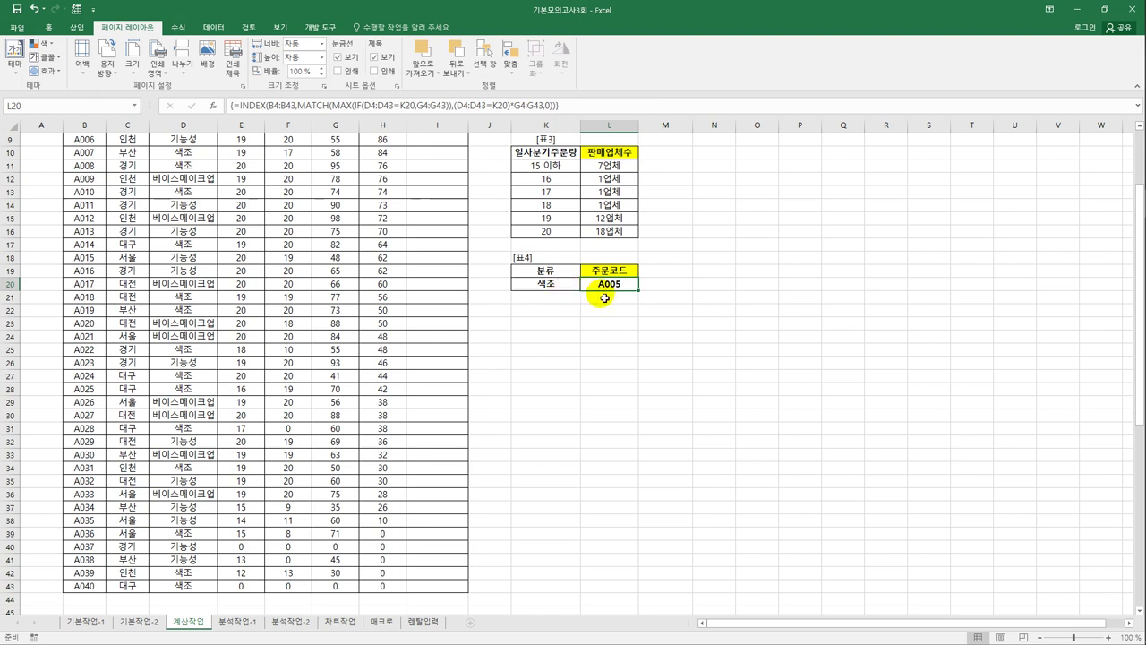
Examine the INDEX range B4:B43 and the MATCH arguments of the L20 array formula, leaving the formula as it is.
{"action": "left_click", "coordinate": [279, 105]}
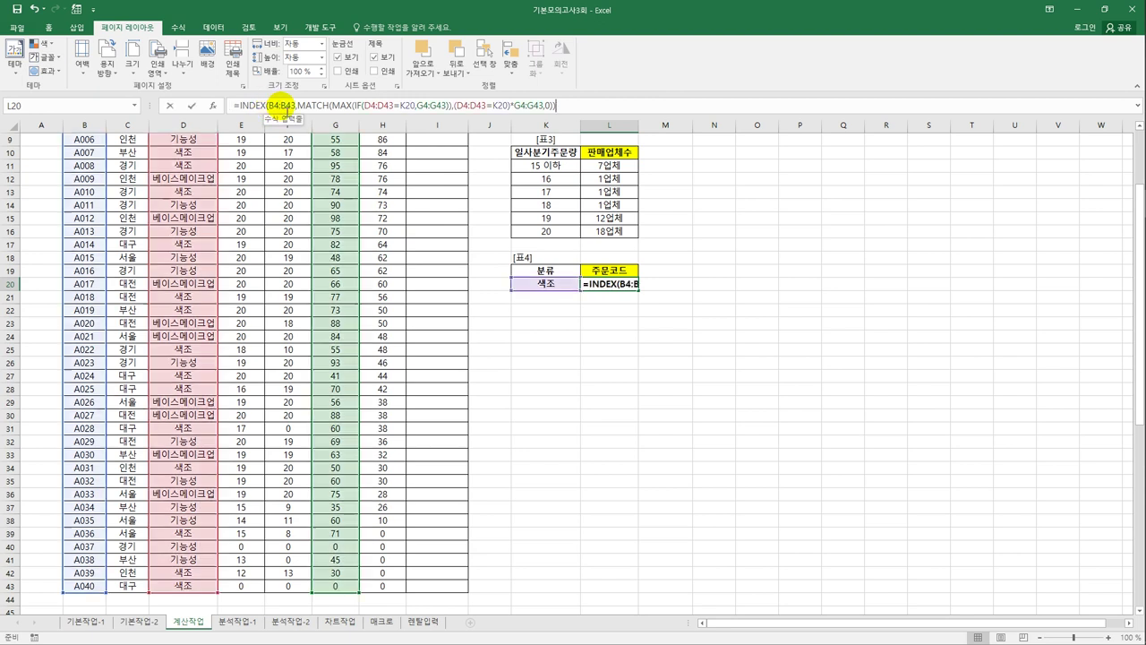
{"action": "left_click_drag", "start_coordinate": [268, 105], "coordinate": [296, 105]}
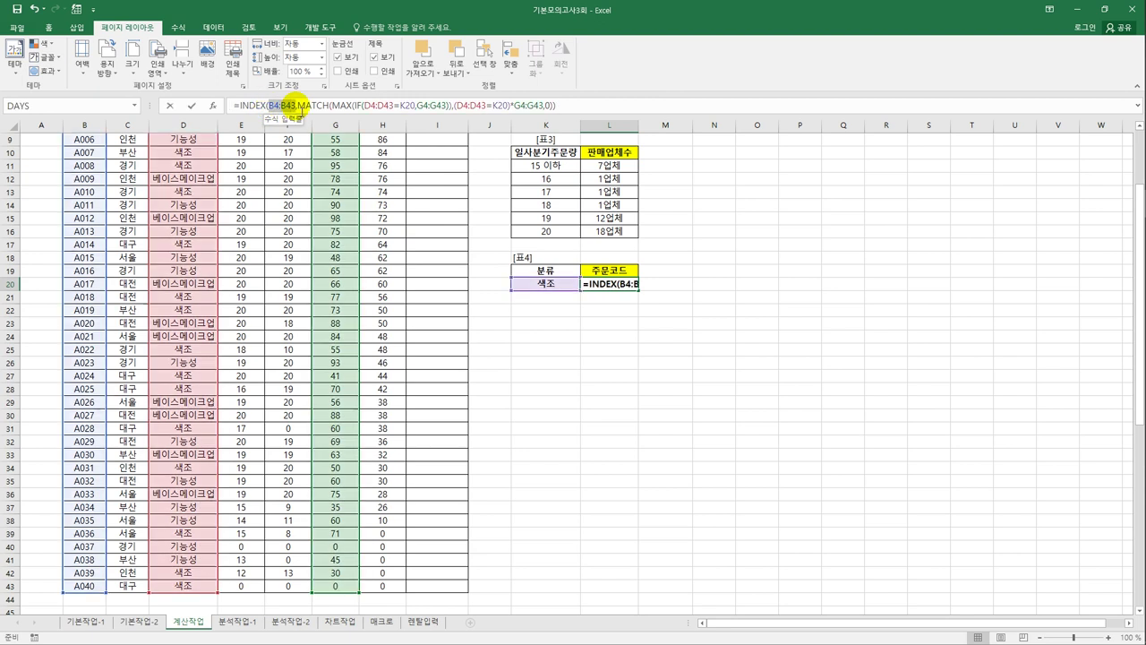
{"action": "left_click_drag", "start_coordinate": [298, 105], "coordinate": [559, 105]}
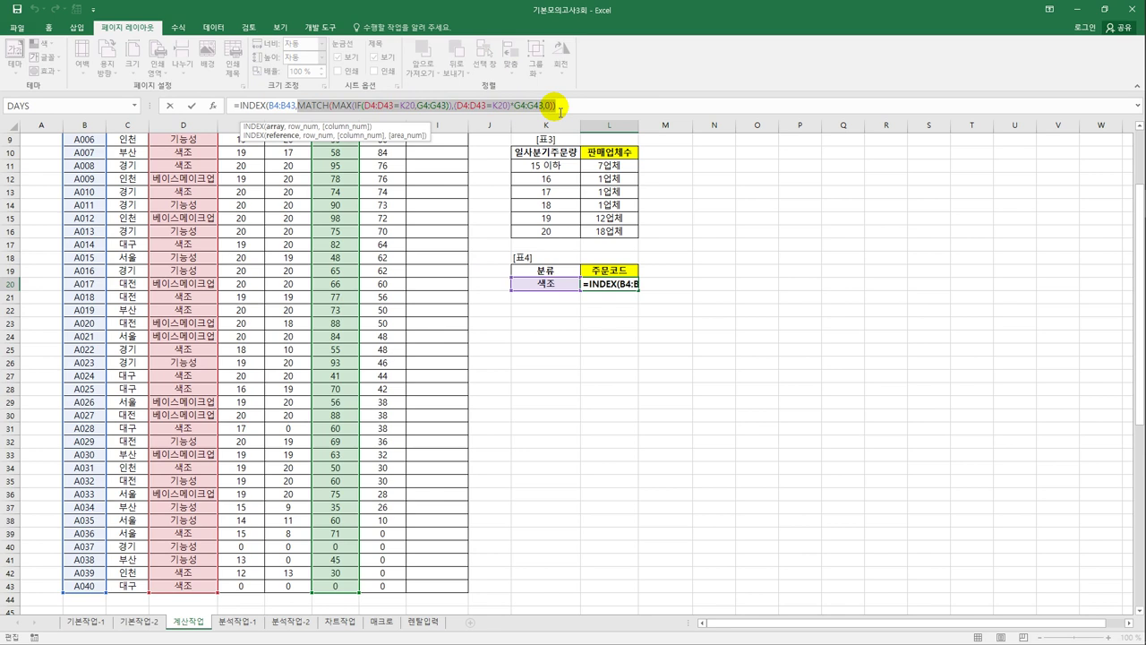
{"action": "left_click_drag", "start_coordinate": [333, 107], "coordinate": [549, 112]}
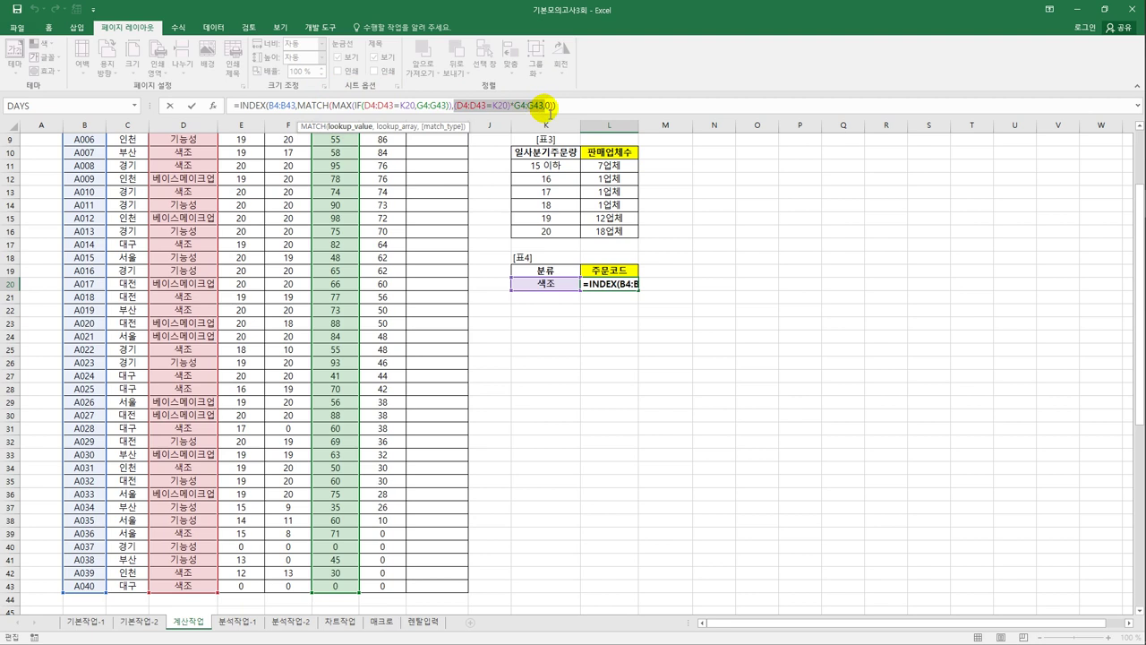
{"action": "left_click", "coordinate": [547, 107]}
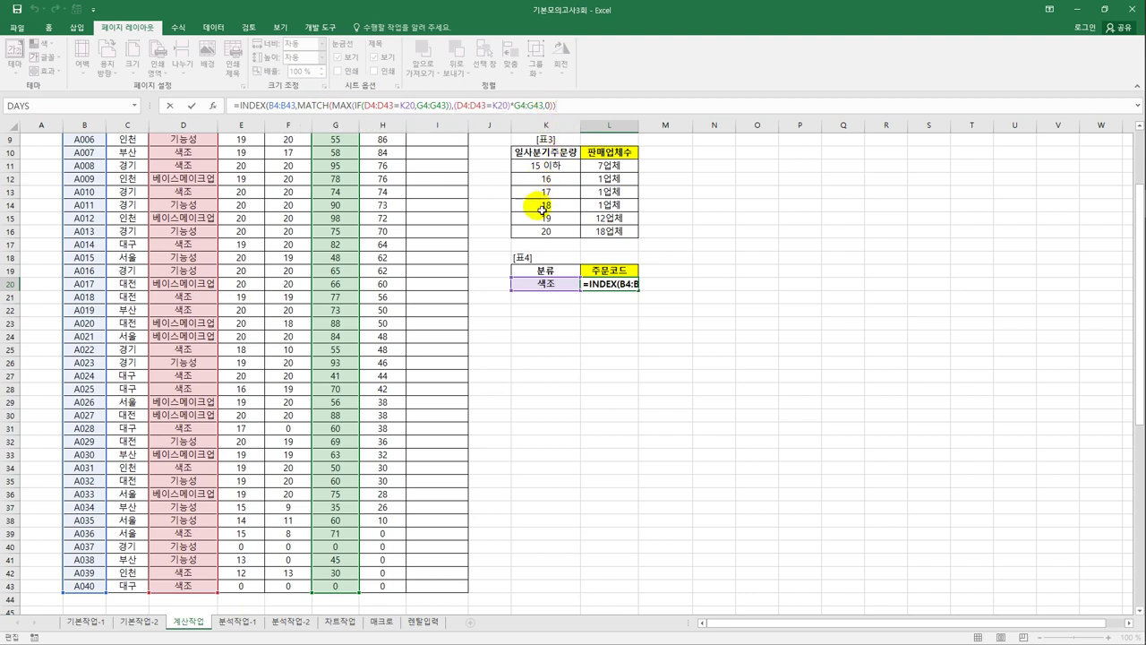
{"action": "key", "text": "ctrl+Return"}
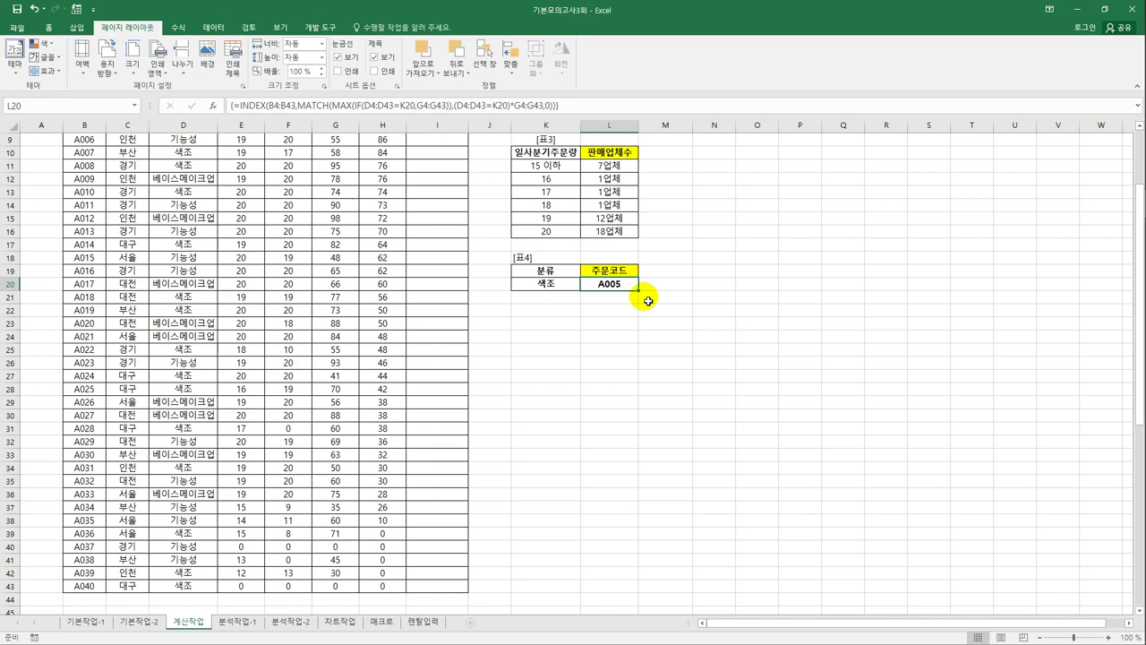
Open the Visual Basic editor and insert a new module into the workbook's project.
{"action": "scroll", "coordinate": [617, 363], "scroll_direction": "up", "scroll_amount": 3}
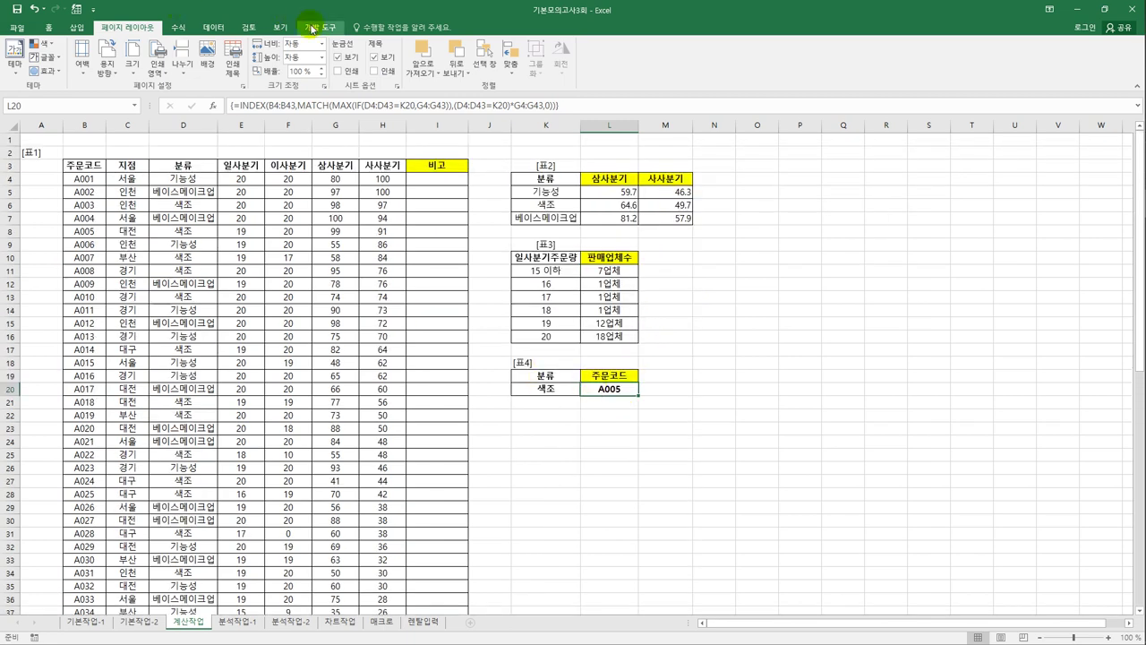
{"action": "left_click", "coordinate": [313, 28]}
{"action": "left_click", "coordinate": [15, 55]}
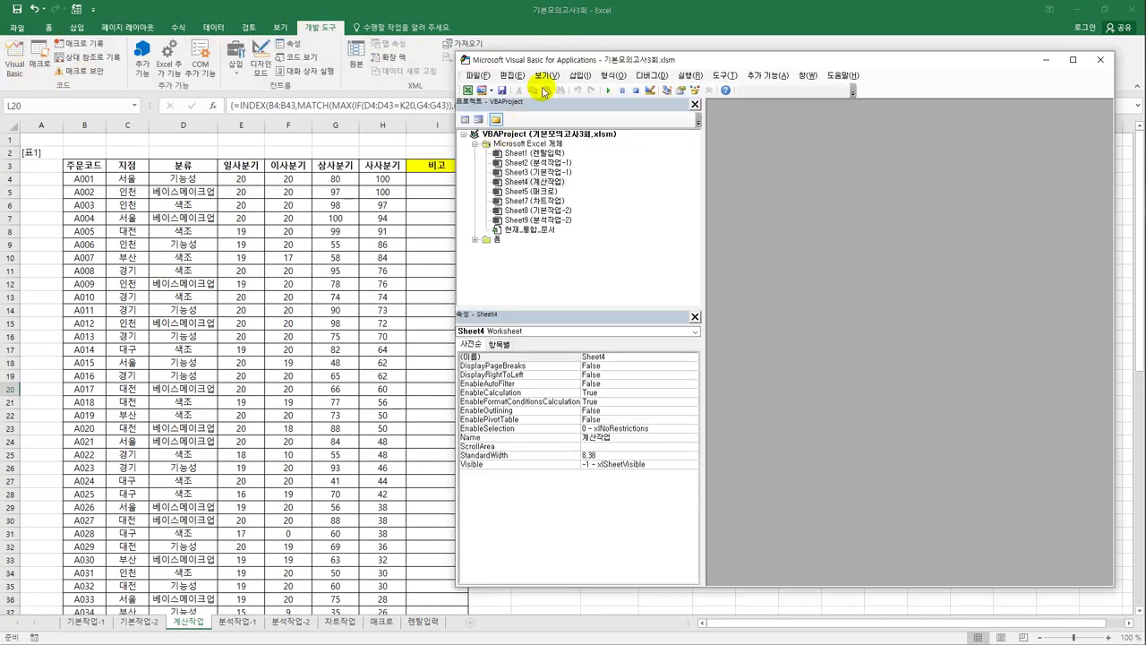
{"action": "left_click", "coordinate": [581, 75]}
{"action": "left_click", "coordinate": [592, 128]}
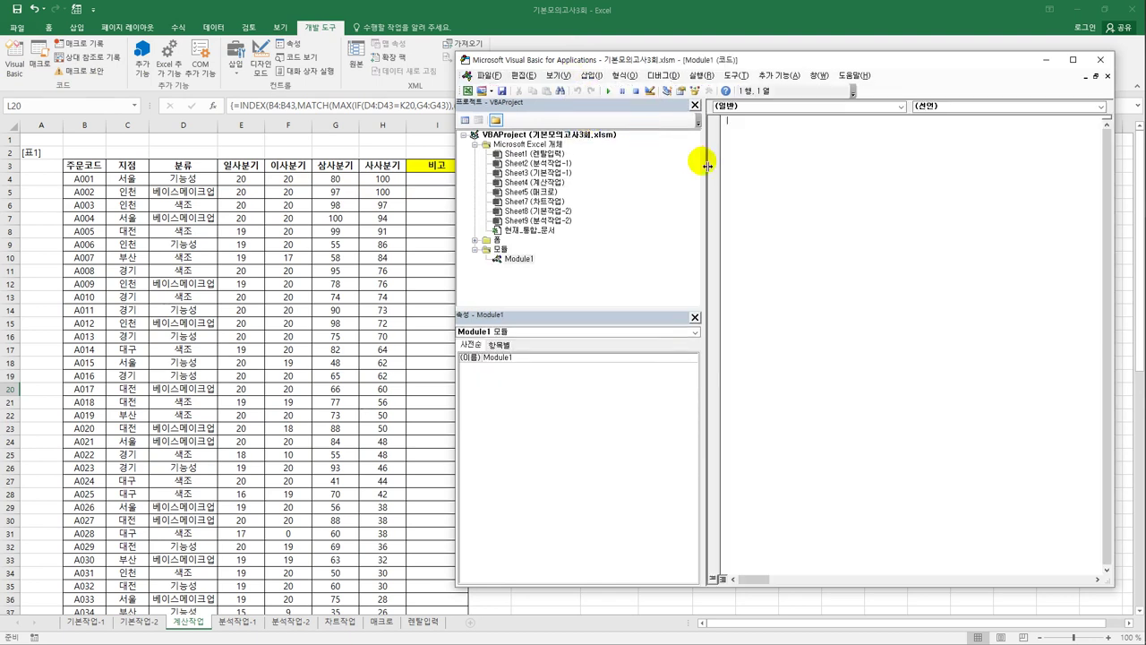
Declare the public function fn비고 with the parameters 일사분기, 이사분기, 삼사분기 and 사사분기 in the module.
{"action": "type", "text": "pub"}
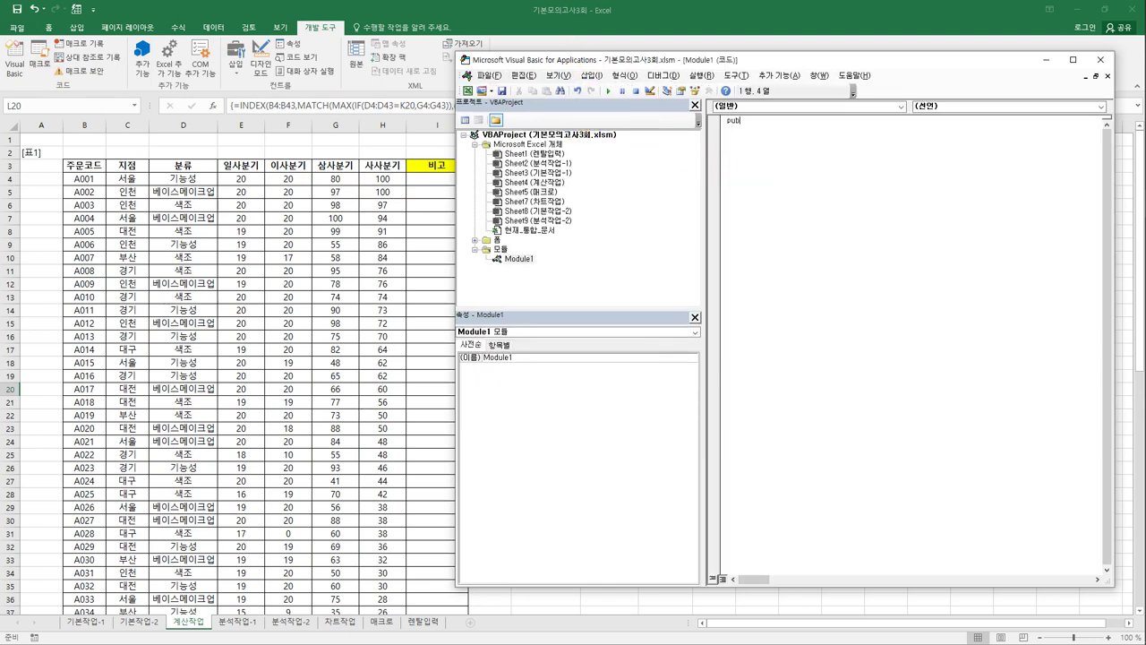
{"action": "type", "text": "lic fun"}
{"action": "type", "text": "ction fn비고(일사분기, 이사분기, 삼사"}
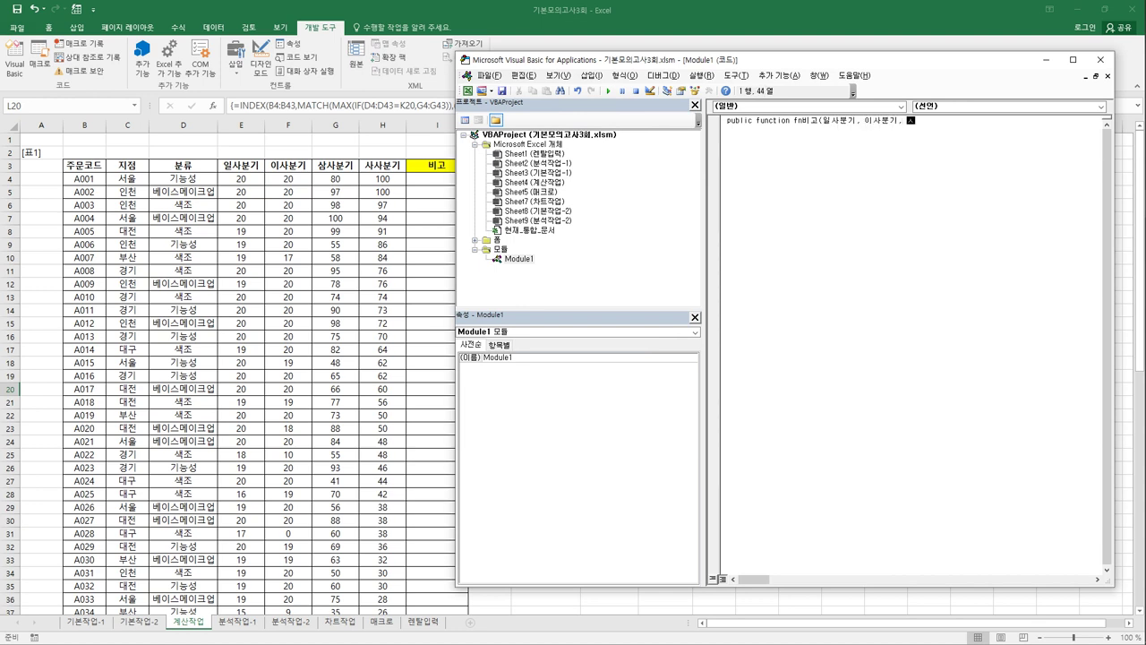
{"action": "type", "text": "분기, 사사분기)"}
{"action": "key", "text": "Return"}
{"action": "key", "text": "Return"}
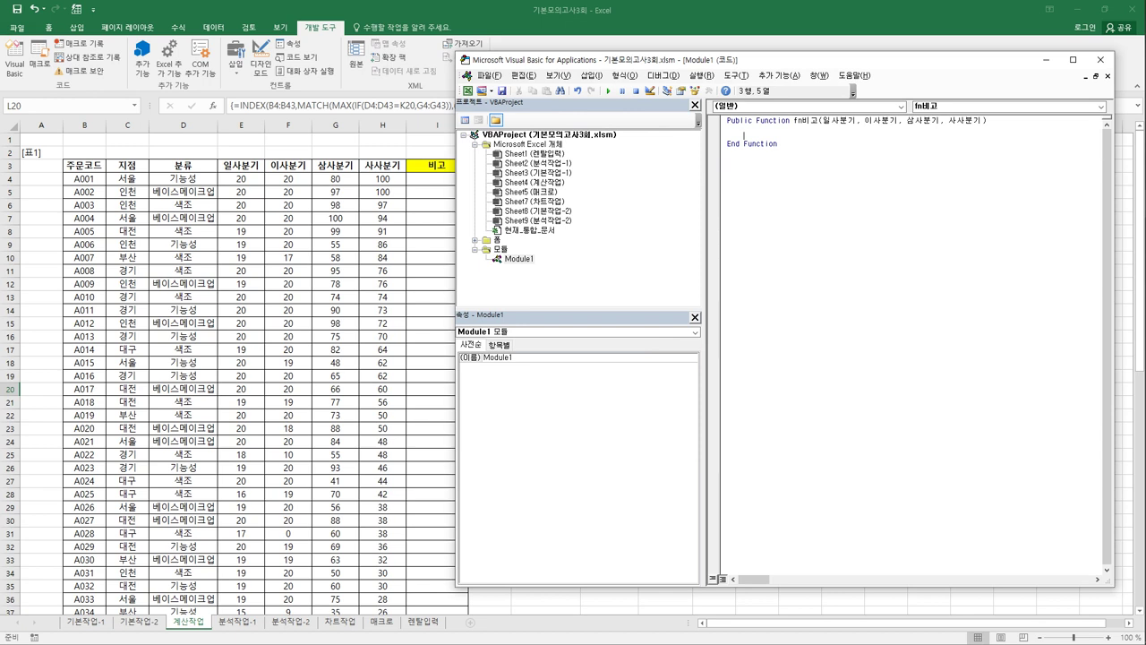
Write the statement fn비고 = 일사분기 + 이사분기 + 삼사분기 + 사사분기 in the function body.
{"action": "key", "text": "BackSpace"}
{"action": "type", "text": "fn비고 = 일"}
{"action": "type", "text": "사분기 "}
{"action": "type", "text": "+ 이사분기 + 삼사"}
{"action": "type", "text": "ㅂ"}
{"action": "key", "text": "BackSpace"}
{"action": "type", "text": "분기 "}
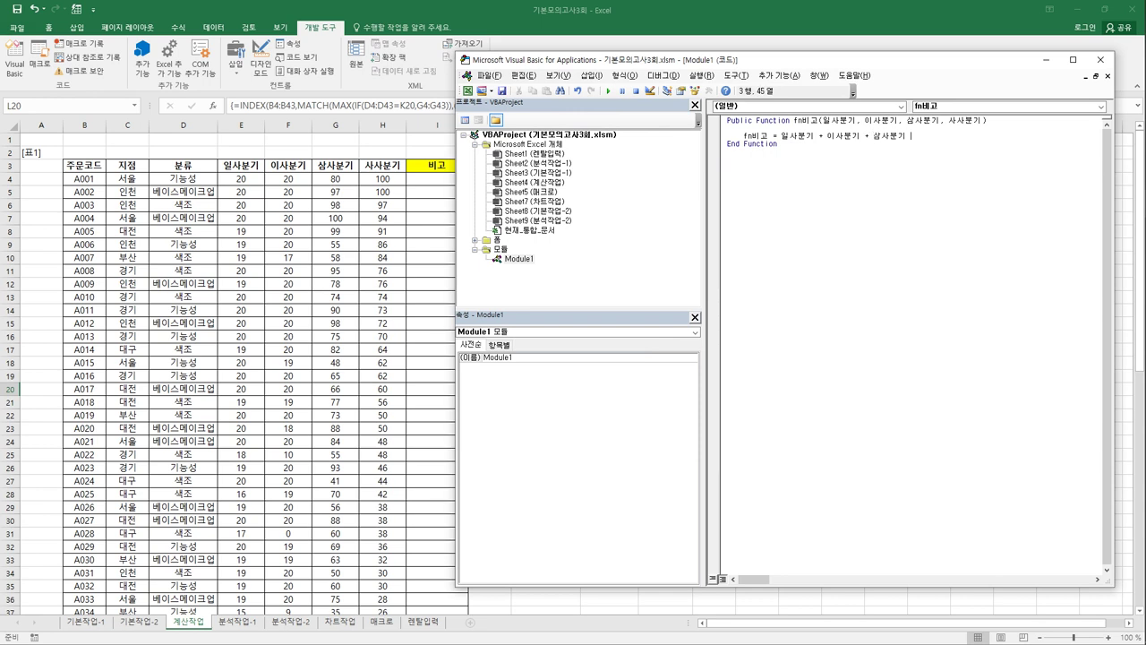
{"action": "type", "text": "+ 사부분기"}
{"action": "key", "text": "BackSpace"}
{"action": "key", "text": "BackSpace"}
{"action": "type", "text": "사분기"}
{"action": "key", "text": "Return"}
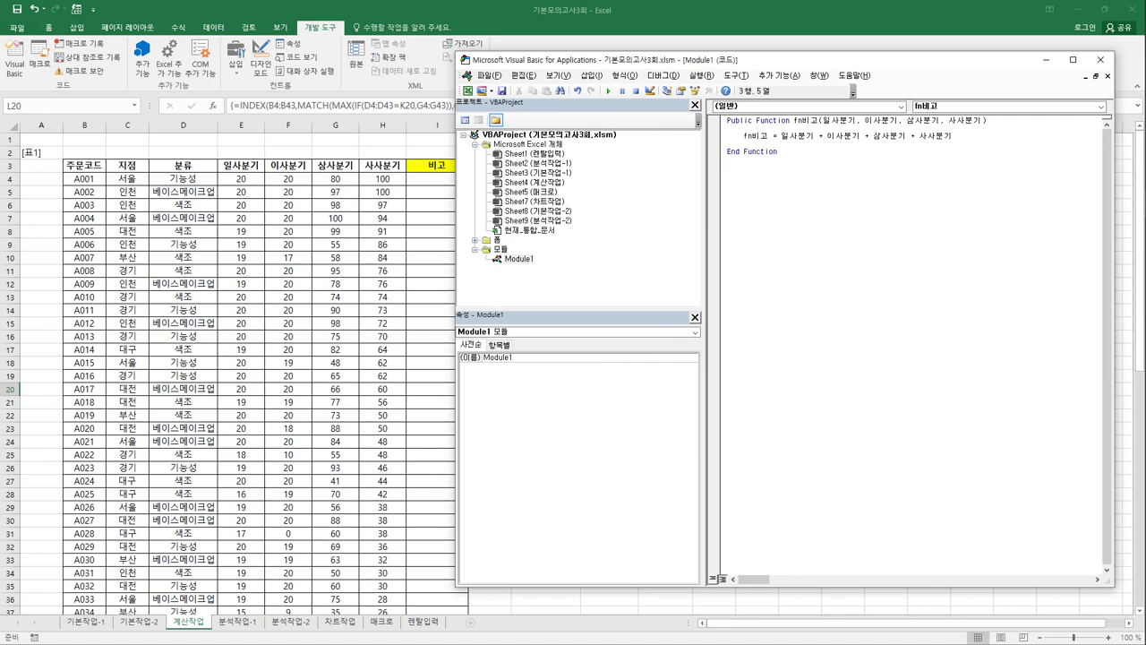
Remove the fn비고 = assignment in front of the sum of the four quarters.
{"action": "key", "text": "shift+Right"}
{"action": "key", "text": "shift+Right"}
{"action": "key", "text": "shift+Right"}
{"action": "key", "text": "shift+Right"}
{"action": "key", "text": "shift+Right"}
{"action": "key", "text": "shift+Right"}
{"action": "key", "text": "BackSpace"}
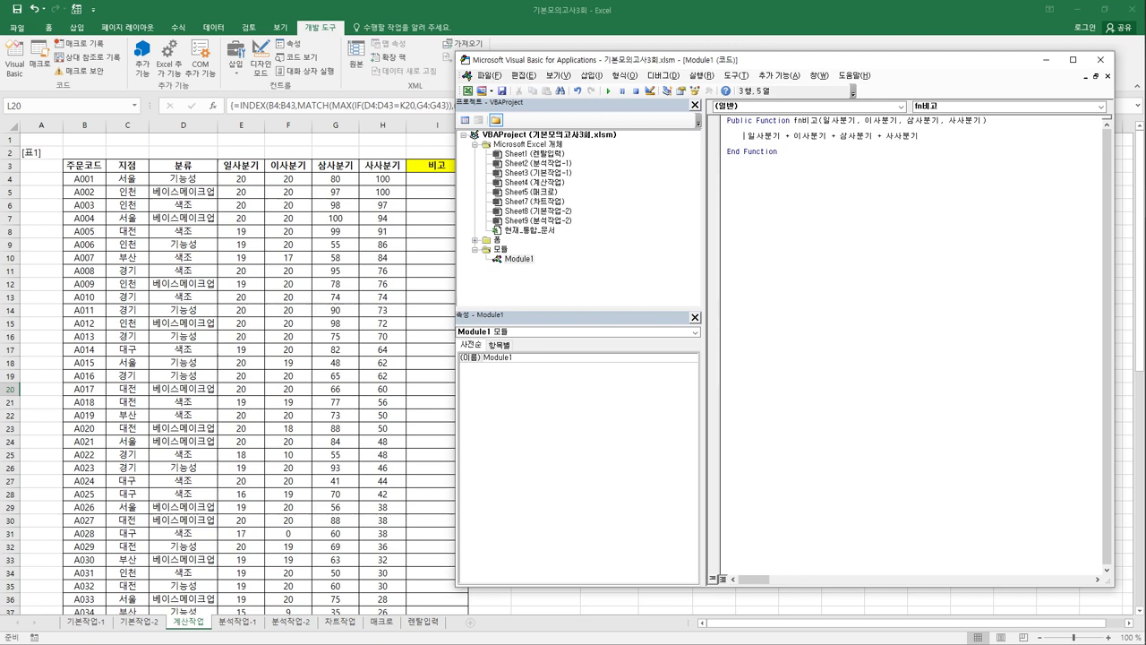
Turn the sum of the four quarters into the condition If (일사분기 + 이사분기 + 삼사분기 + 사사분기) >= 200 Then.
{"action": "type", "text": "if("}
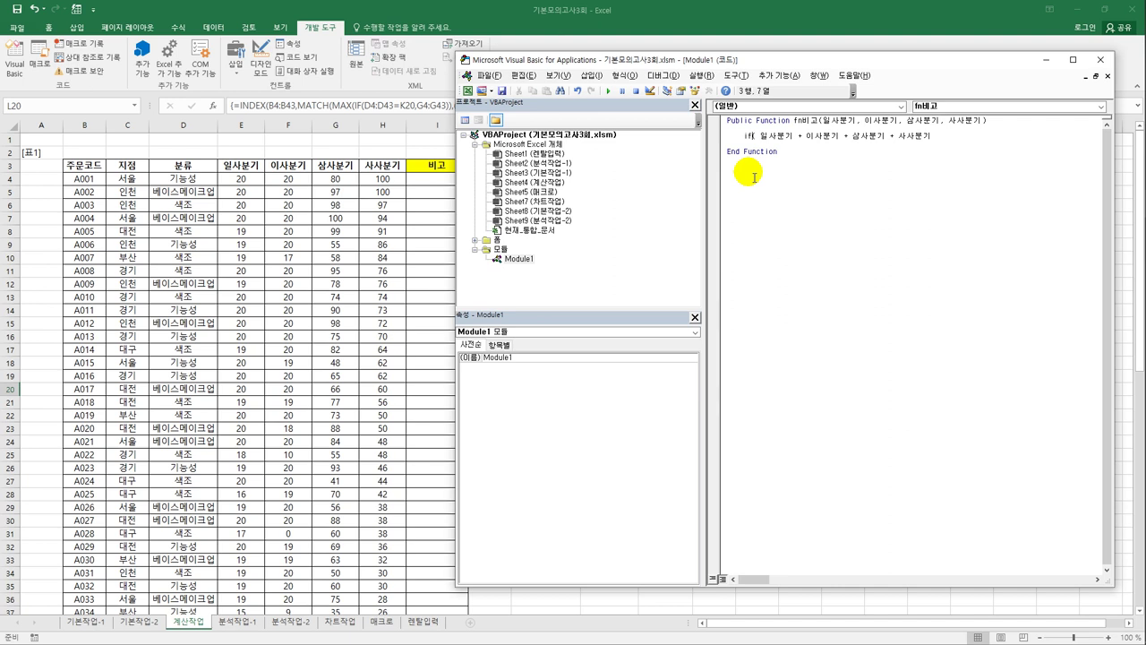
{"action": "type", "text": " ("}
{"action": "left_click", "coordinate": [932, 136]}
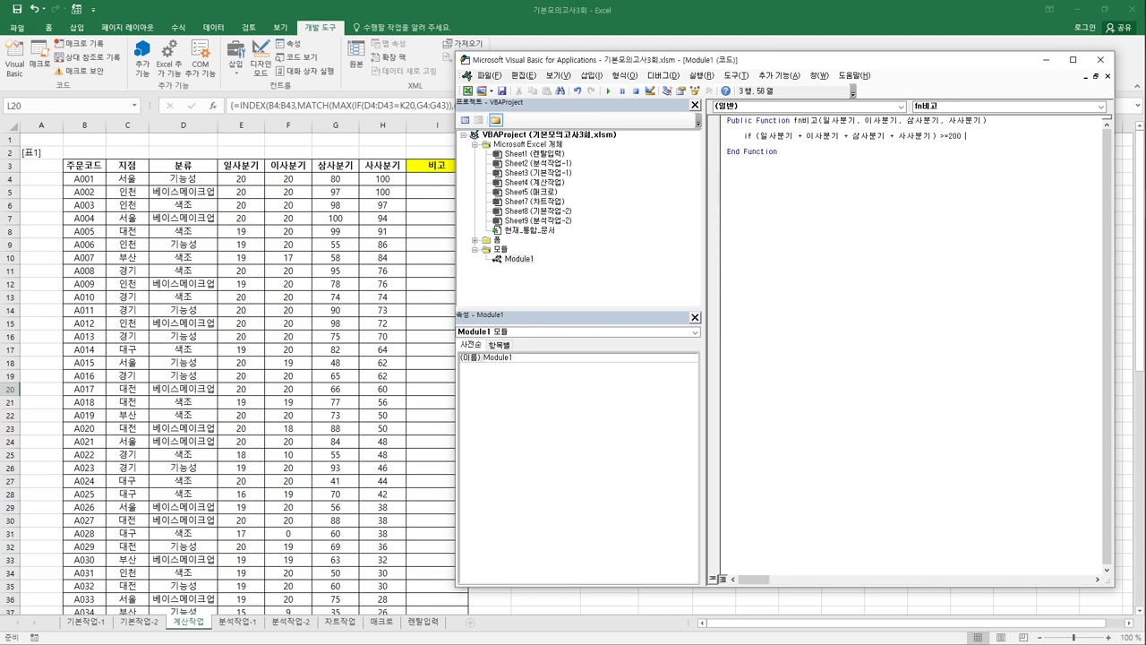
{"action": "type", "text": ") >=200"}
{"action": "key", "text": "BackSpace"}
{"action": "key", "text": "Hangul"}
{"action": "type", "text": "then"}
{"action": "key", "text": "Return"}
Assign "우수업체" to fn비고 for the case where the condition is met.
{"action": "type", "text": "fn"}
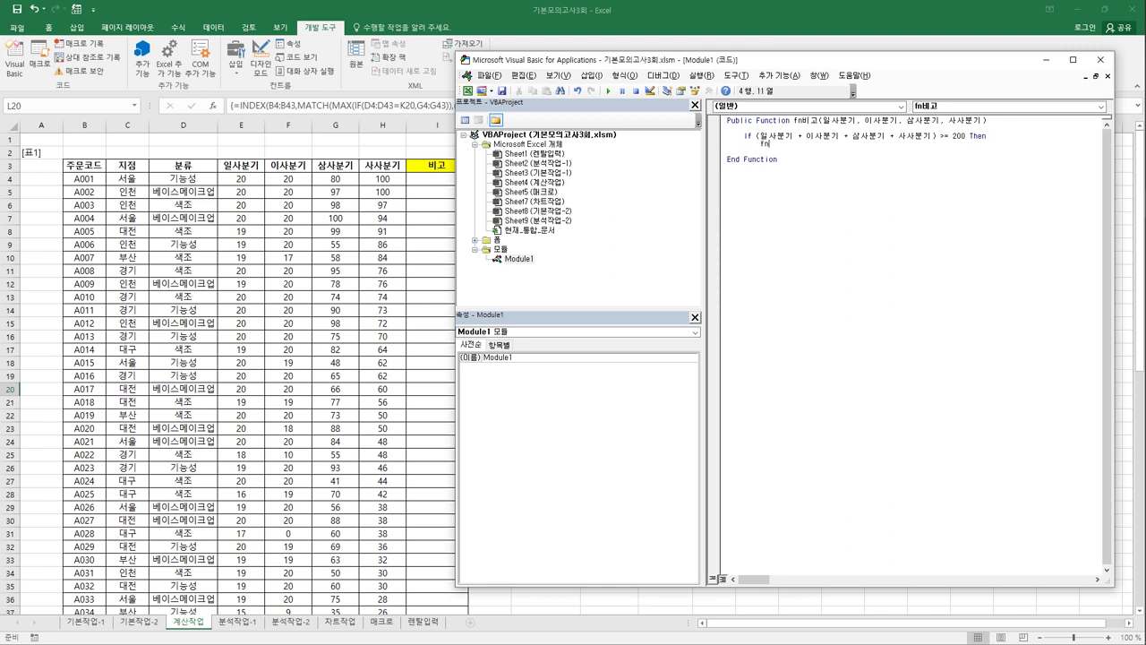
{"action": "type", "text": "비고 = \"우수업체\""}
{"action": "key", "text": "Return"}
Add an Else branch that assigns an empty string to fn비고.
{"action": "type", "text": "el"}
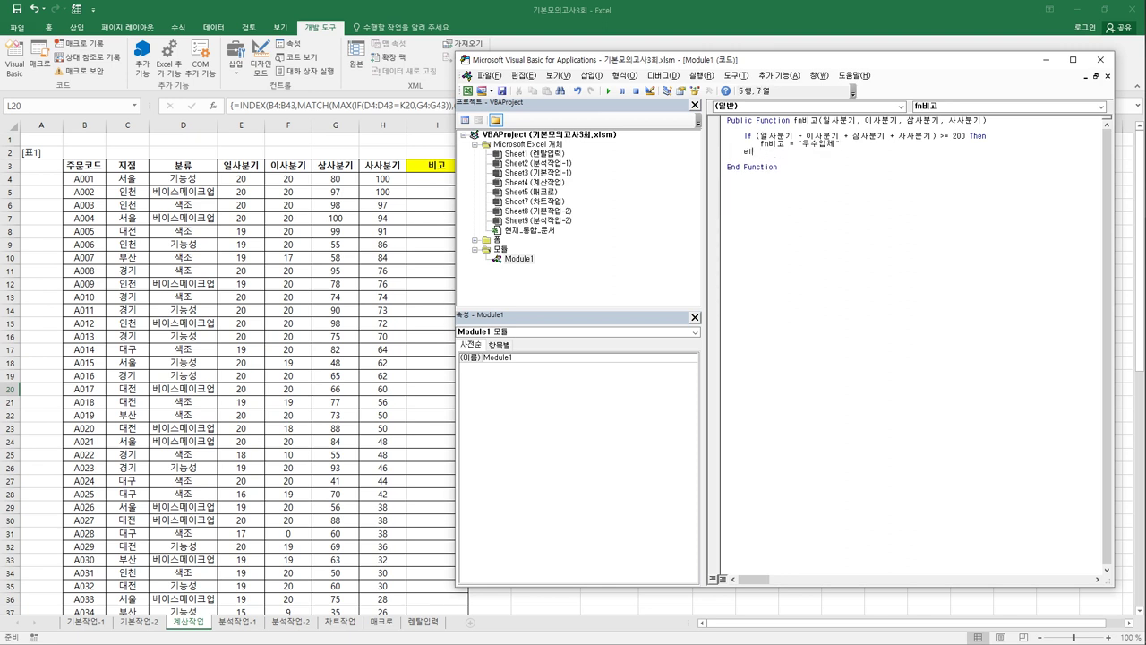
{"action": "type", "text": "se"}
{"action": "key", "text": "Return"}
{"action": "type", "text": "ㄹ"}
{"action": "key", "text": "BackSpace"}
{"action": "type", "text": "fn비고 = "}
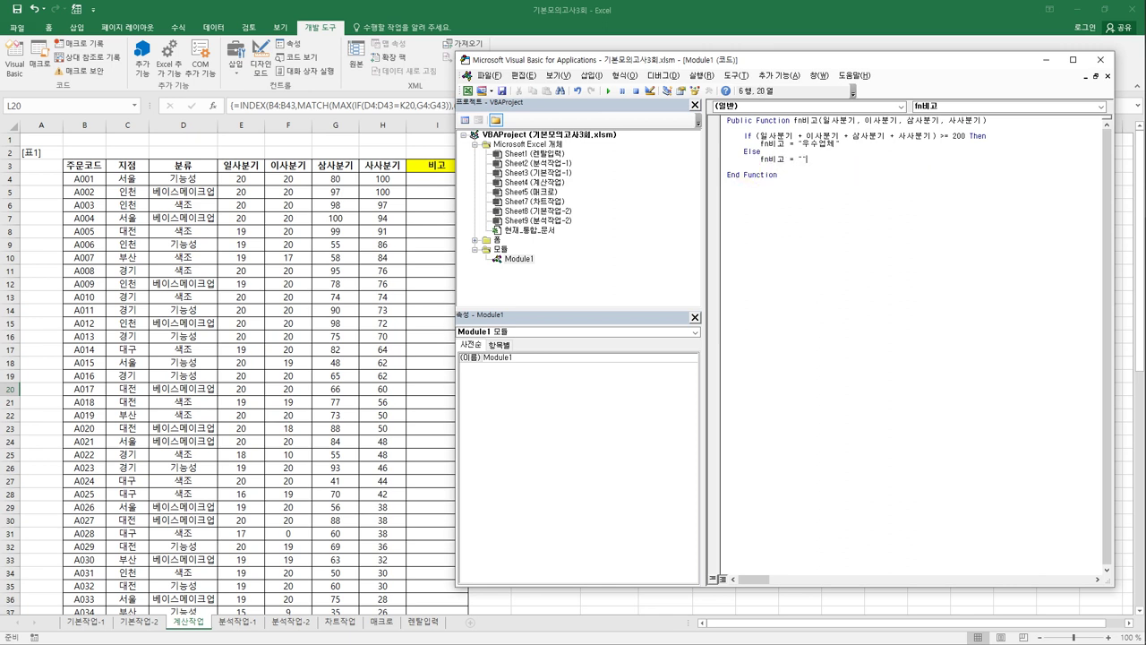
{"action": "type", "text": "\"\""}
End the If block with End If and close the Visual Basic editor.
{"action": "key", "text": "Return"}
{"action": "type", "text": "end i"}
{"action": "key", "text": "Up"}
{"action": "key", "text": "Up"}
{"action": "key", "text": "Up"}
{"action": "left_click", "coordinate": [1100, 60]}
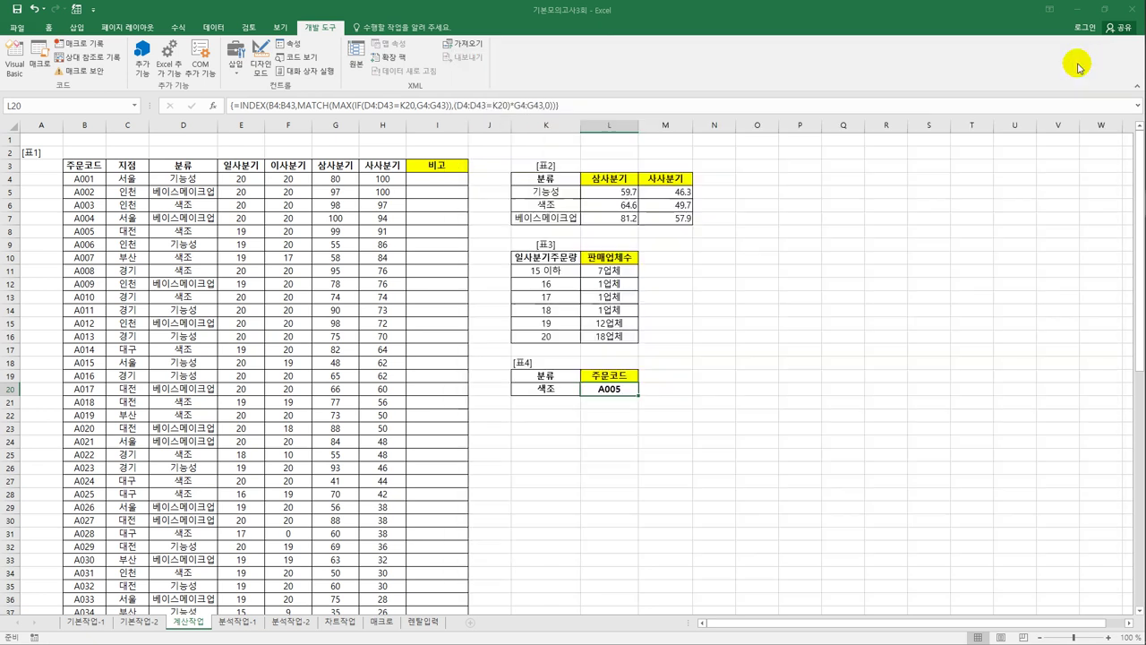
Insert the user-defined function fn비고 into I4, the first 비고 cell of [표1].
{"action": "left_click", "coordinate": [442, 185]}
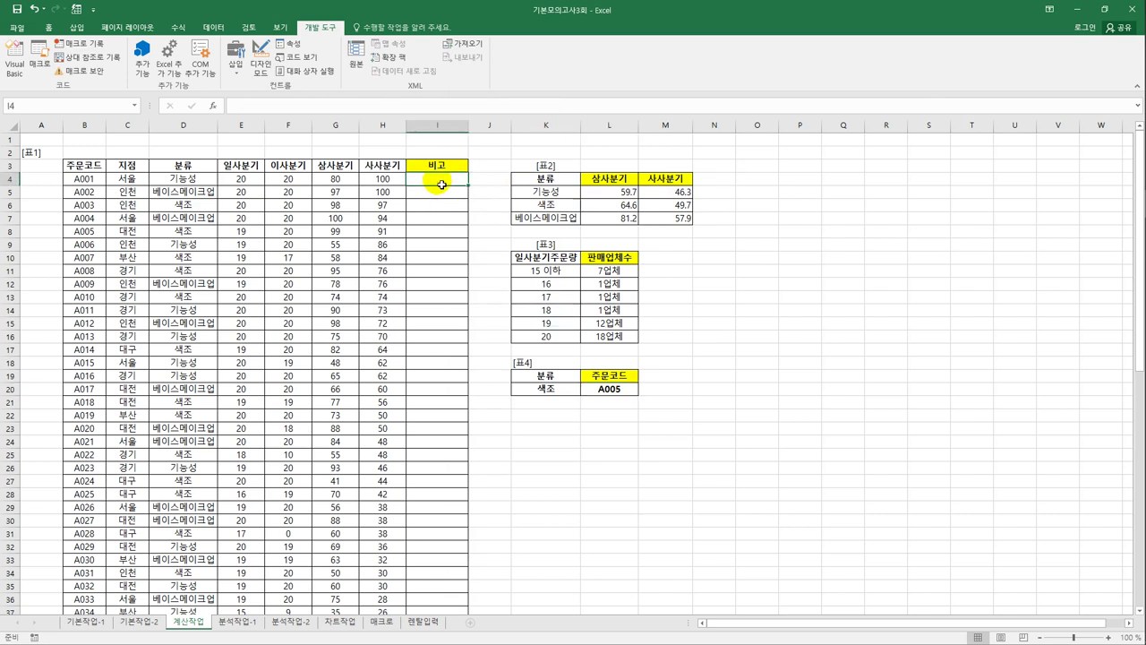
{"action": "left_click", "coordinate": [212, 106]}
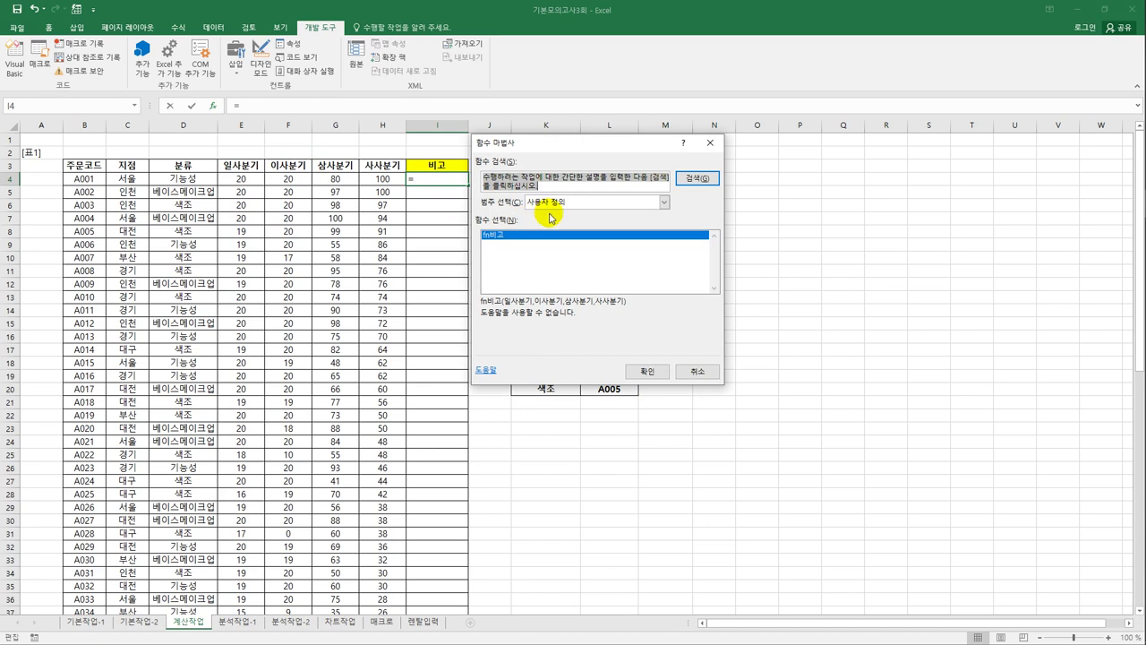
{"action": "left_click", "coordinate": [648, 371]}
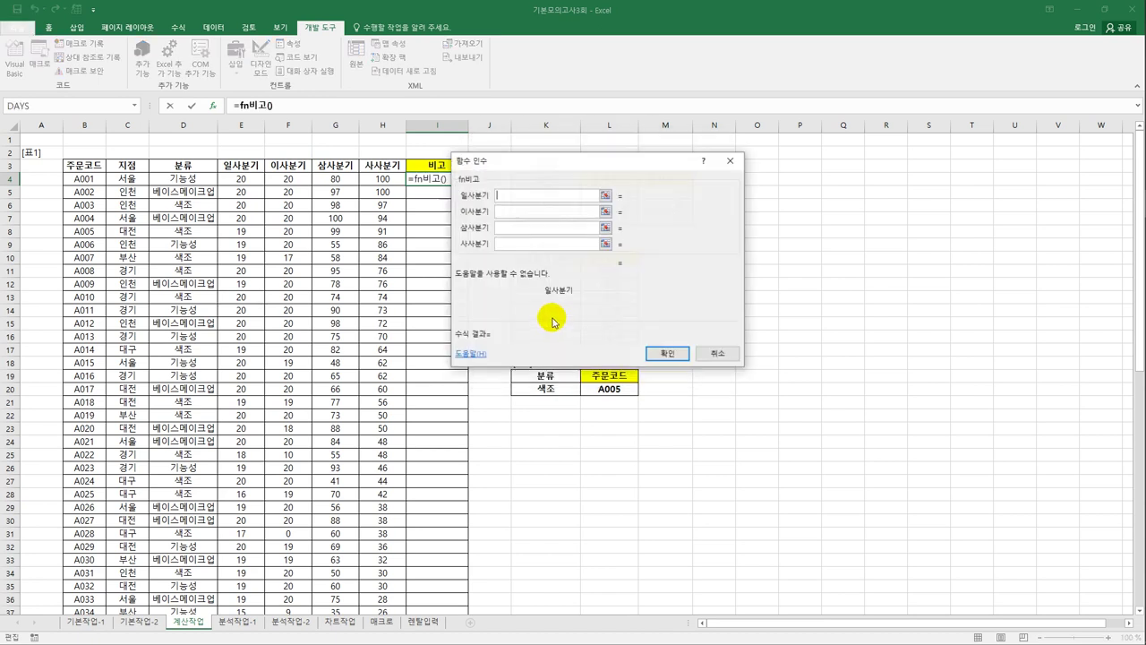
Set the fn비고 arguments to E4, F4, G4 and H4, and fill the formula down the 비고 column to I43.
{"action": "left_click", "coordinate": [242, 179]}
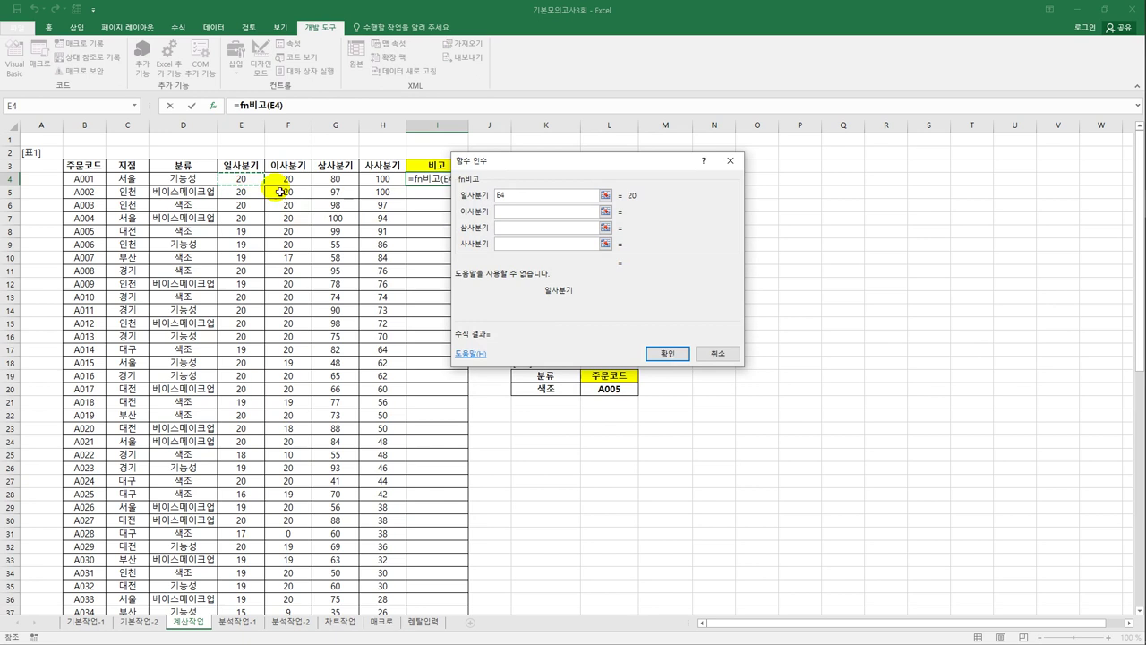
{"action": "left_click", "coordinate": [509, 215]}
{"action": "left_click", "coordinate": [288, 179]}
{"action": "left_click", "coordinate": [506, 228]}
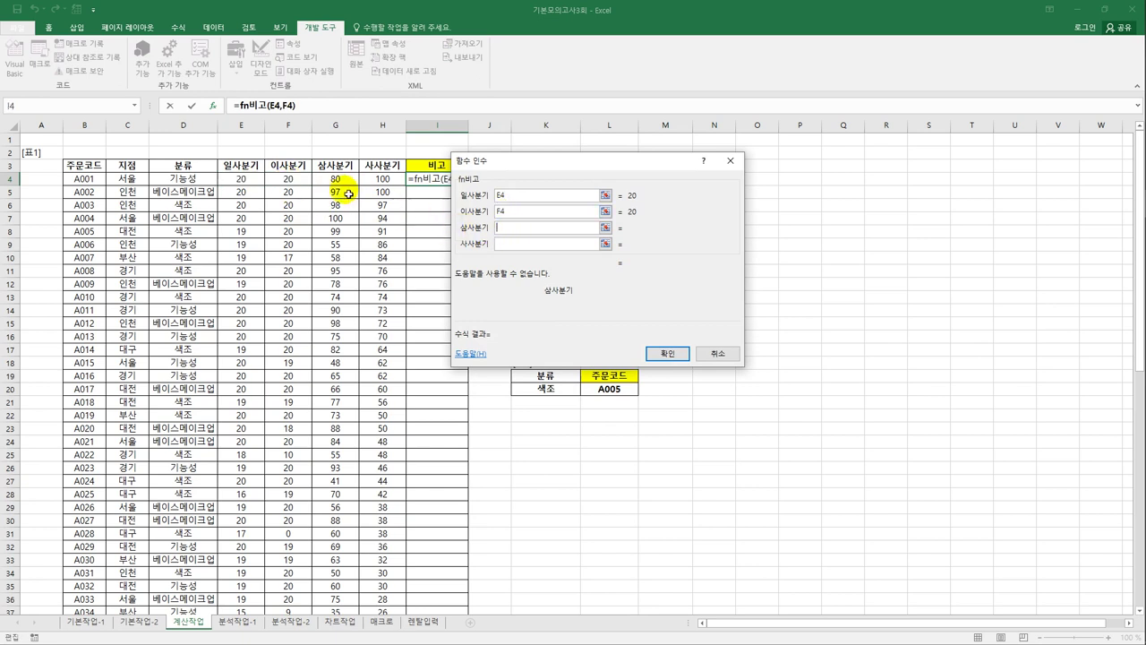
{"action": "left_click", "coordinate": [337, 179]}
{"action": "left_click", "coordinate": [504, 244]}
{"action": "left_click", "coordinate": [385, 181]}
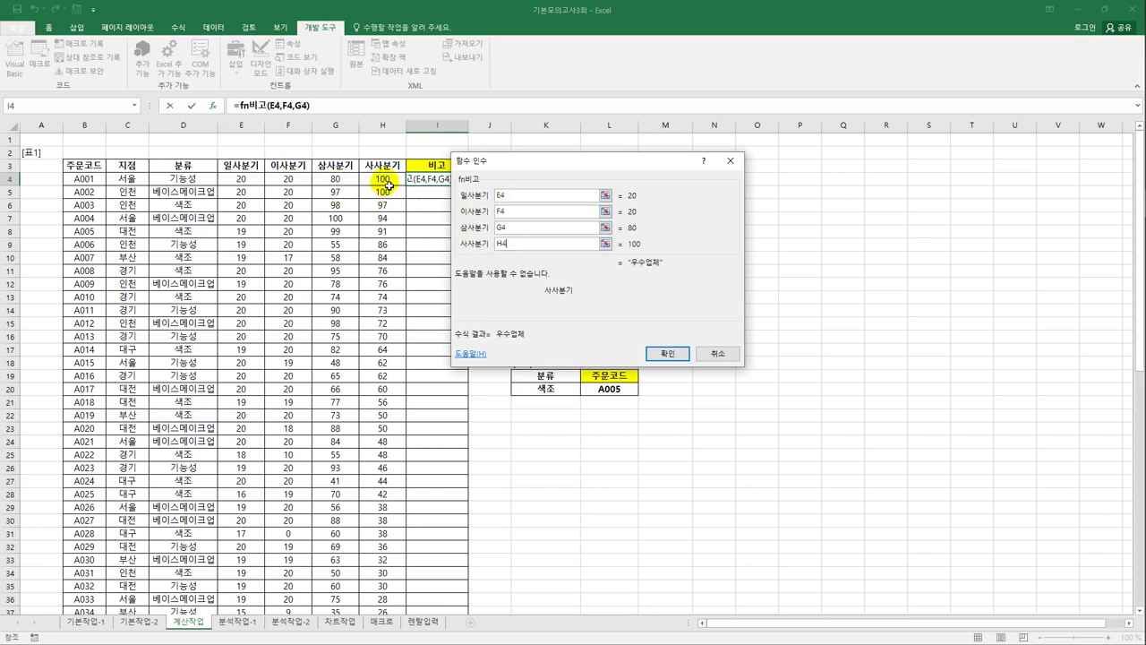
{"action": "left_click", "coordinate": [670, 353]}
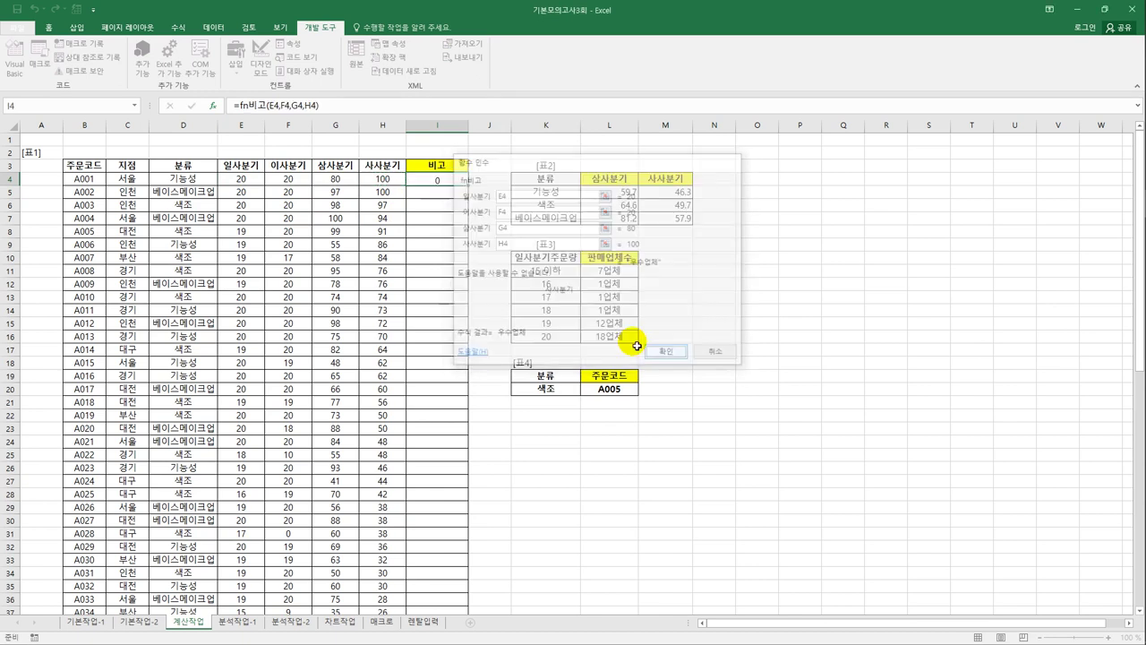
{"action": "double_click", "coordinate": [472, 189]}
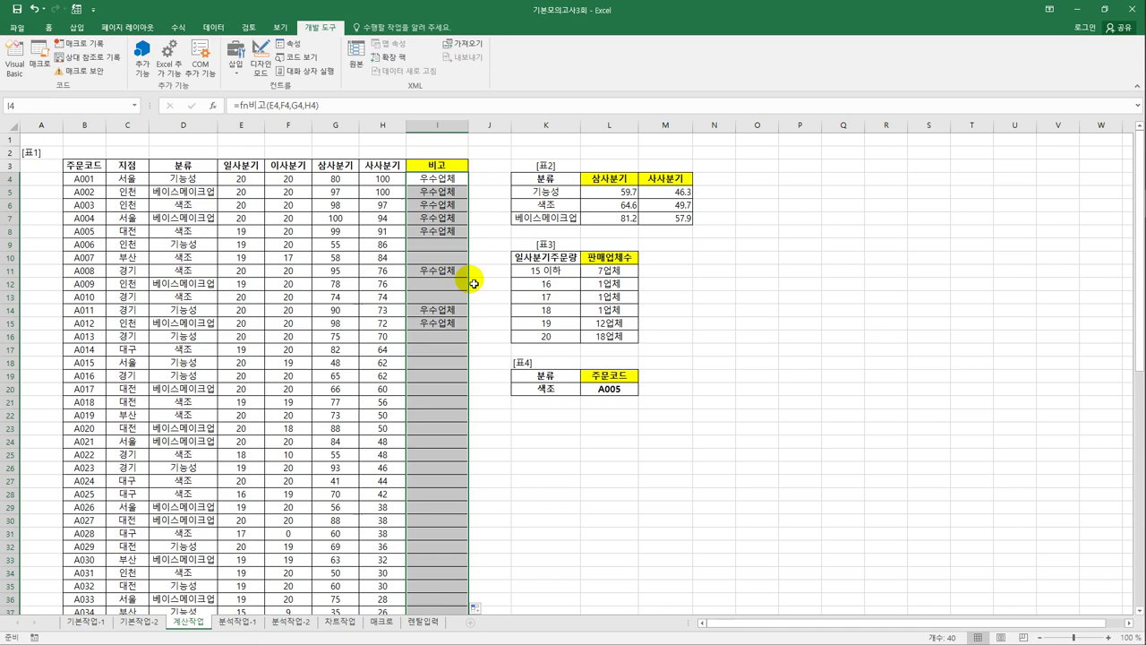
Examine the 서울 row D49:H49 and the 등급점수 row D48:H48 in [표5], ending on I49.
{"action": "scroll", "coordinate": [460, 315], "scroll_direction": "down", "scroll_amount": 1}
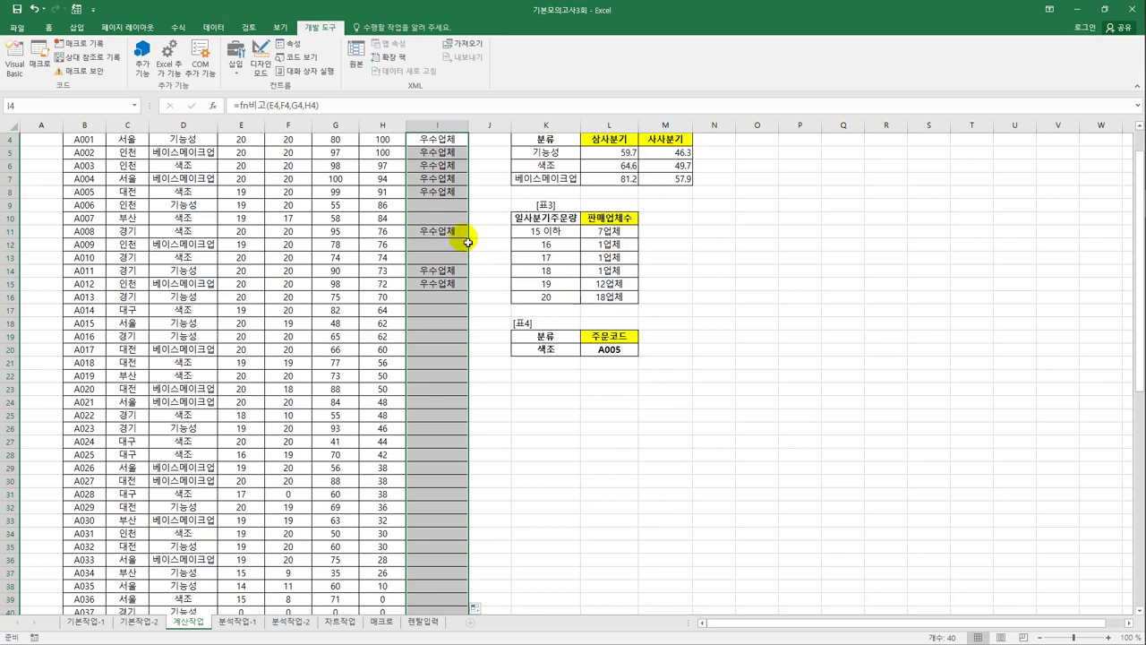
{"action": "scroll", "coordinate": [446, 273], "scroll_direction": "down", "scroll_amount": 5}
{"action": "scroll", "coordinate": [445, 273], "scroll_direction": "down", "scroll_amount": 2}
{"action": "left_click", "coordinate": [443, 454]}
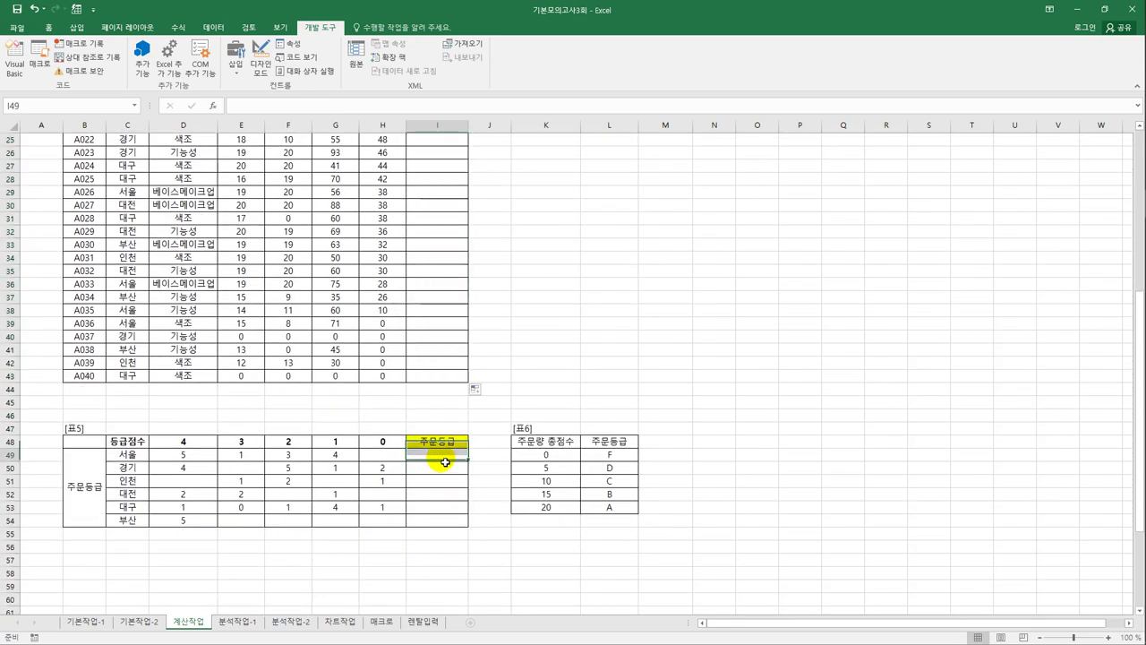
{"action": "scroll", "coordinate": [492, 451], "scroll_direction": "down", "scroll_amount": 1}
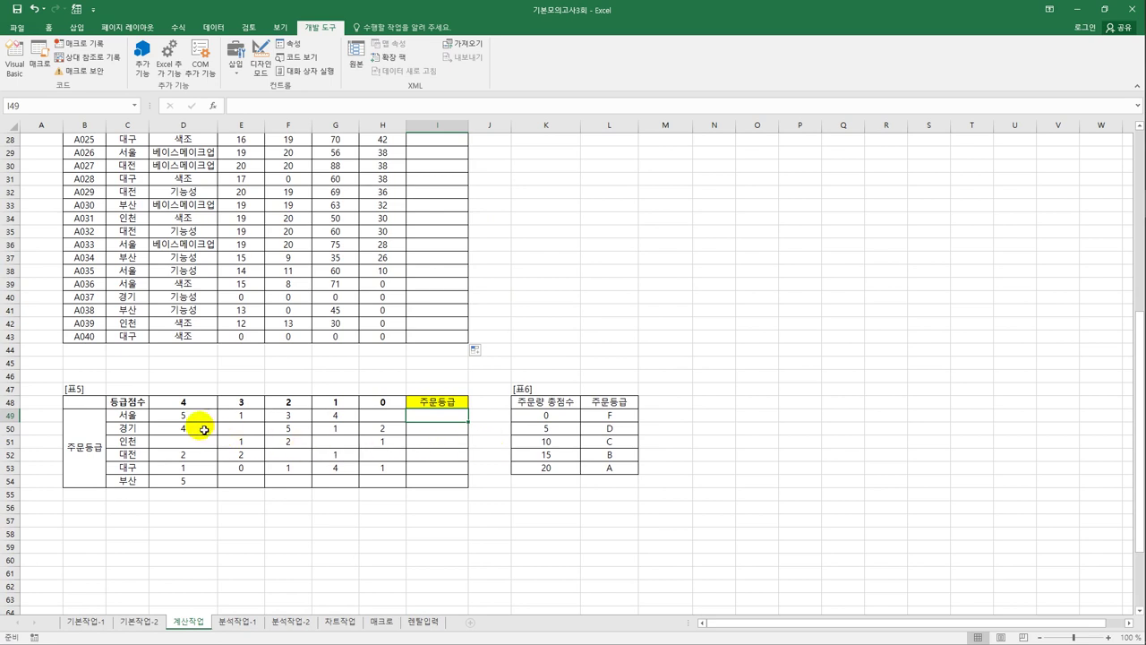
{"action": "left_click_drag", "start_coordinate": [187, 415], "coordinate": [377, 427]}
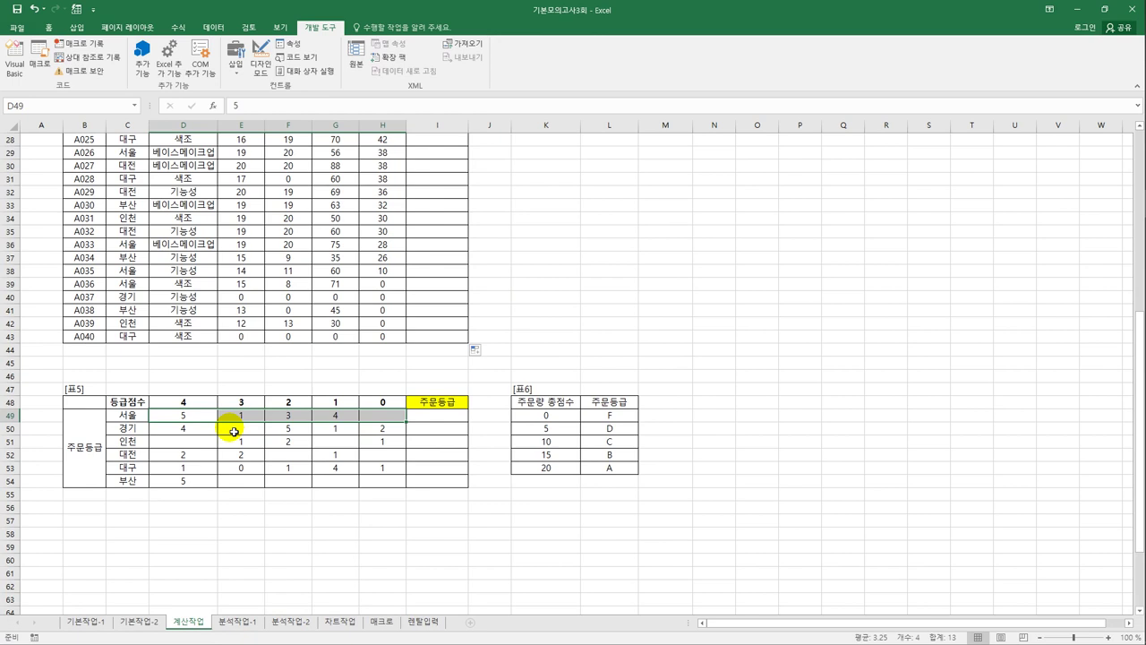
{"action": "left_click_drag", "start_coordinate": [188, 403], "coordinate": [372, 403]}
{"action": "left_click", "coordinate": [431, 419]}
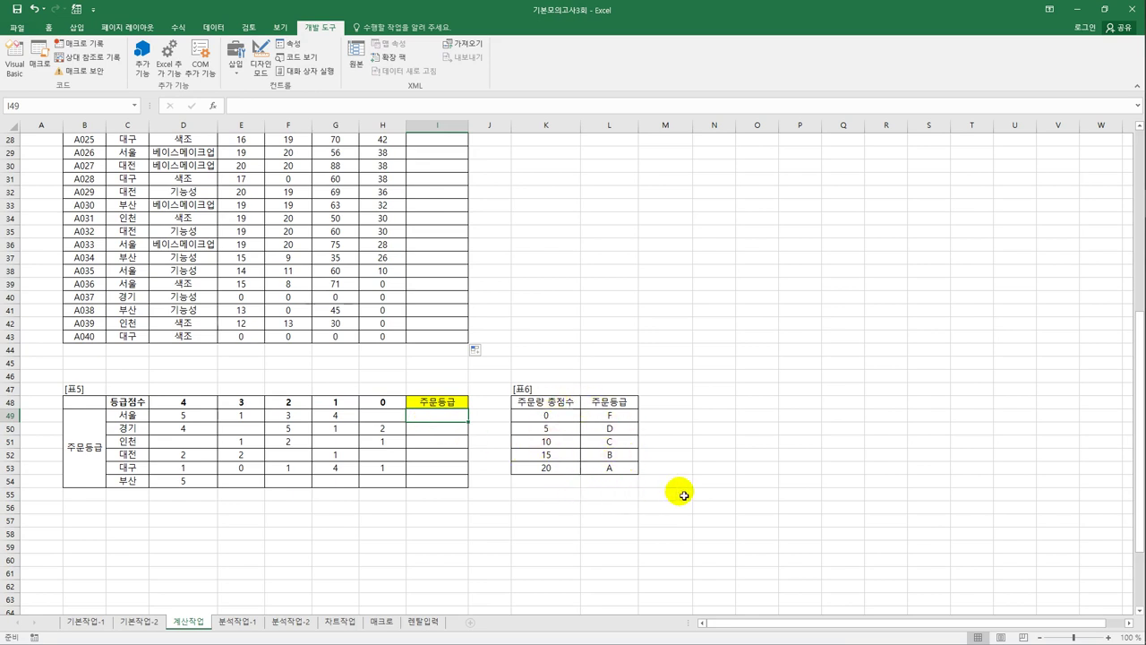
Enter =SUMPRODUCT(D49:H49,$D$48:$H$48) in I49 and fill it down the 주문등급 column to I54.
{"action": "type", "text": "=sump"}
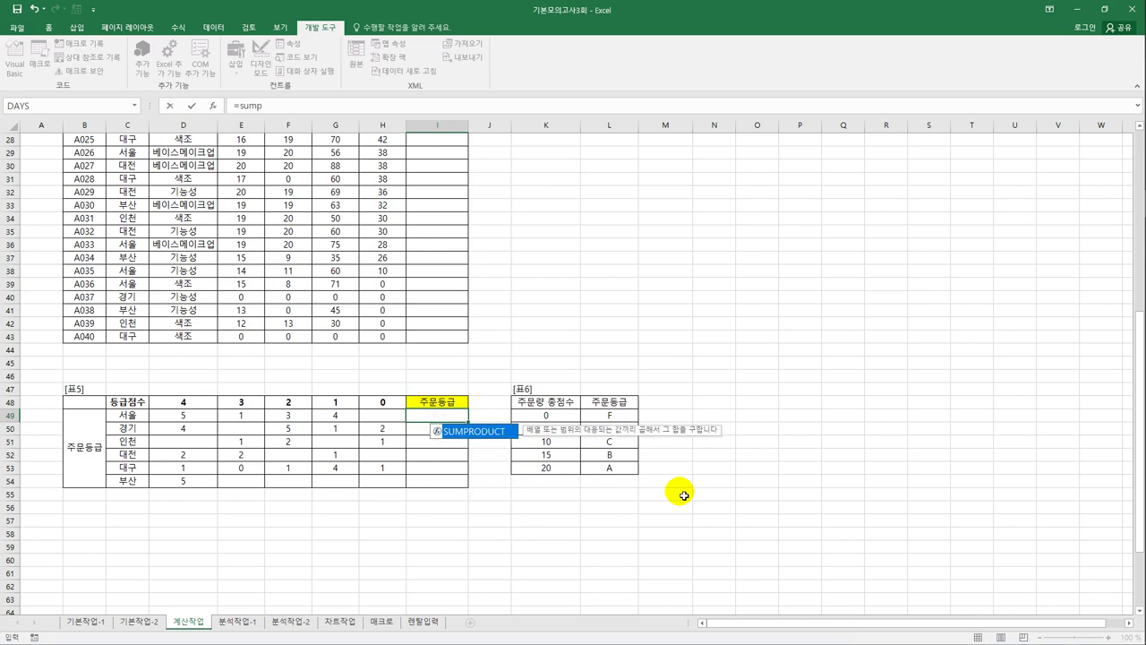
{"action": "key", "text": "Tab"}
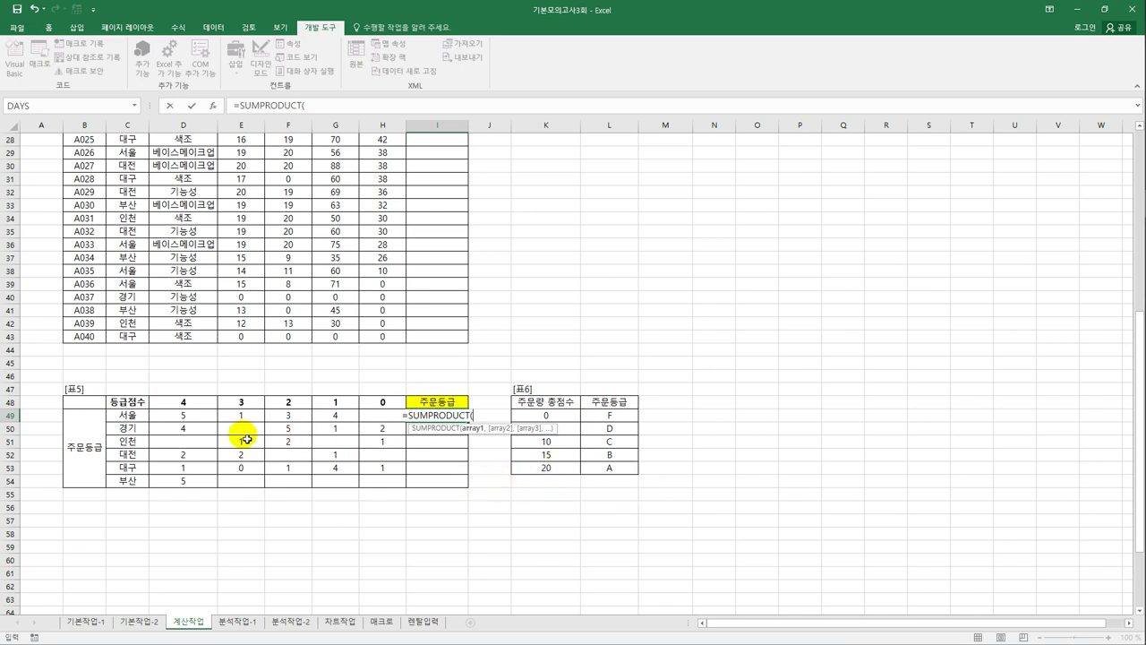
{"action": "left_click_drag", "start_coordinate": [172, 413], "coordinate": [403, 415]}
{"action": "type", "text": ","}
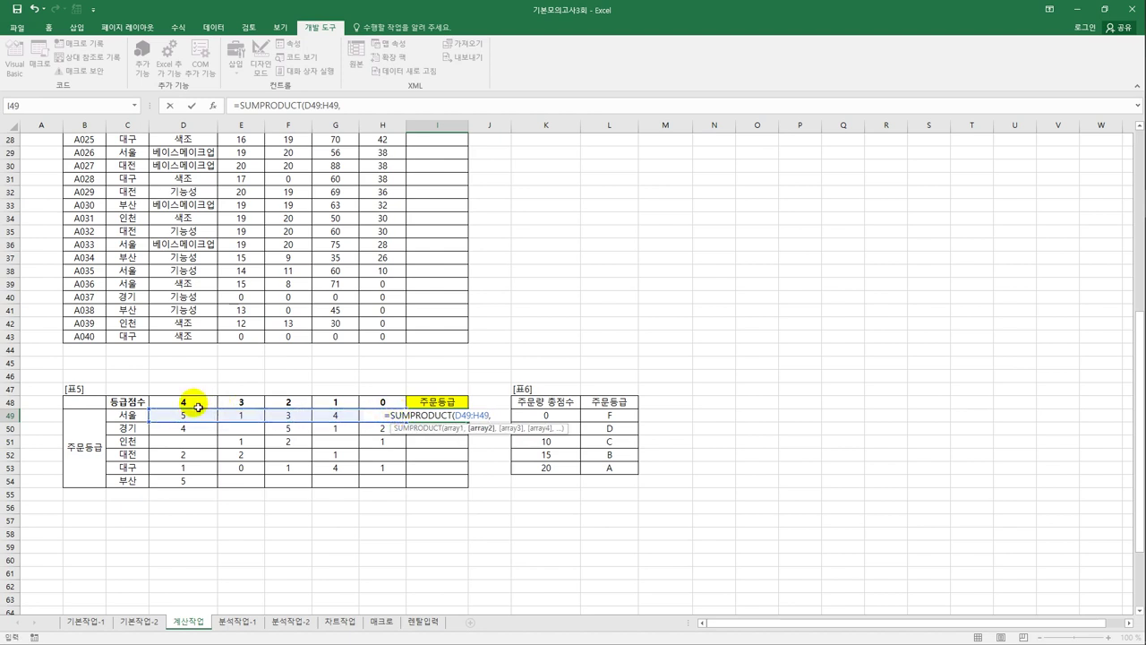
{"action": "left_click_drag", "start_coordinate": [199, 403], "coordinate": [383, 403]}
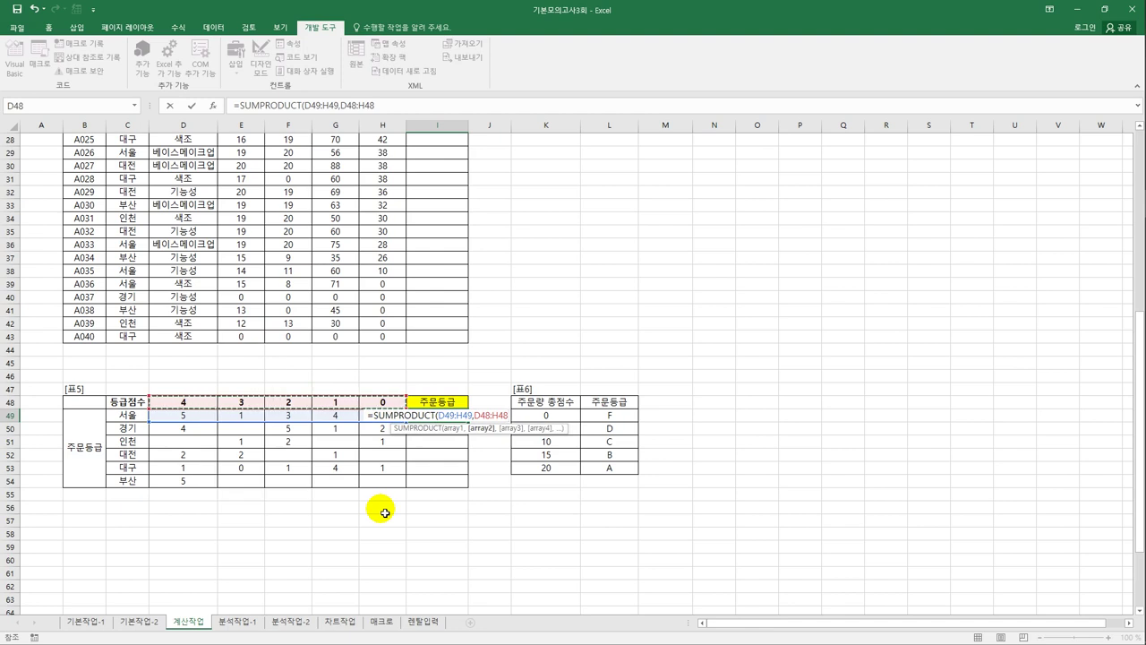
{"action": "key", "text": "F4"}
{"action": "type", "text": ")"}
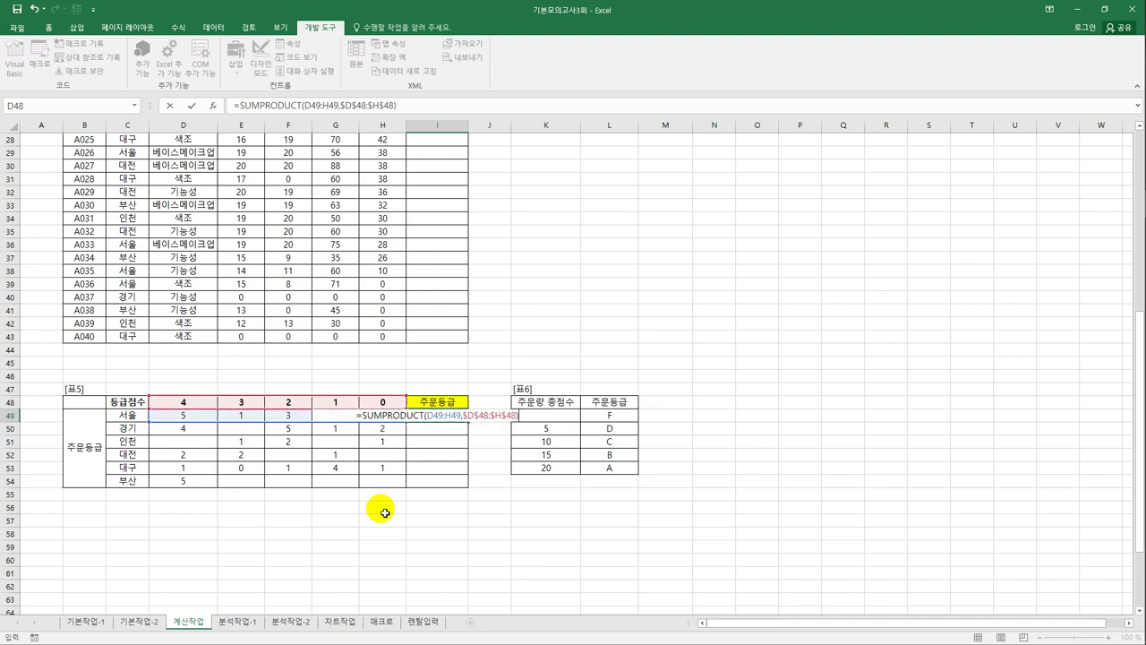
{"action": "key", "text": "Return"}
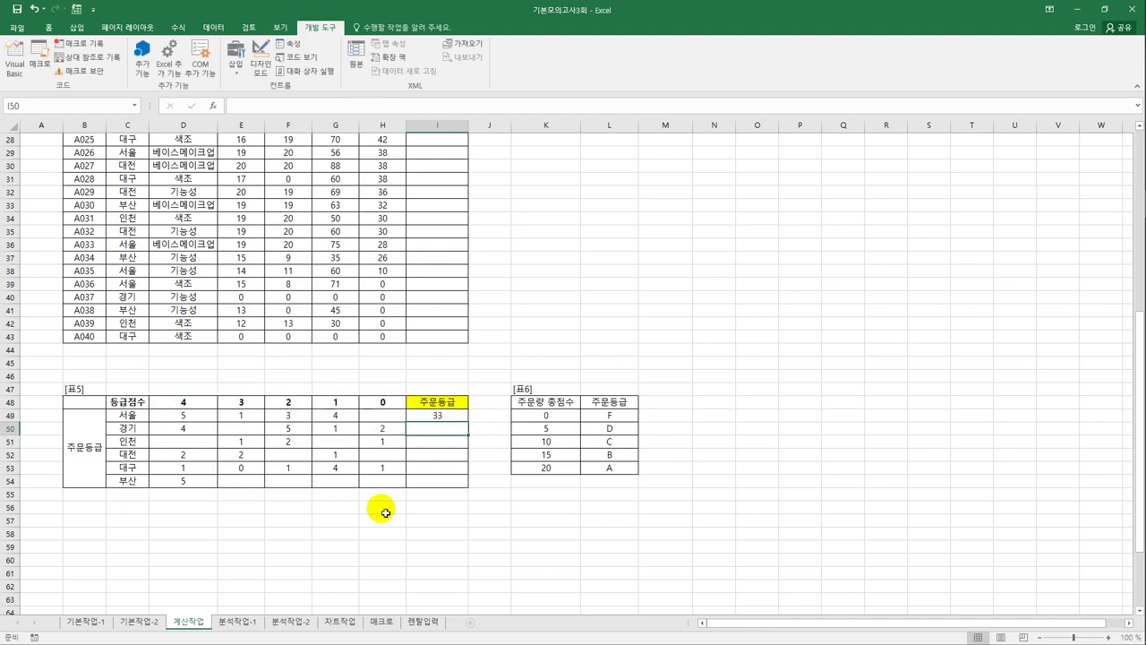
{"action": "left_click", "coordinate": [452, 417]}
{"action": "left_click_drag", "start_coordinate": [468, 421], "coordinate": [473, 491]}
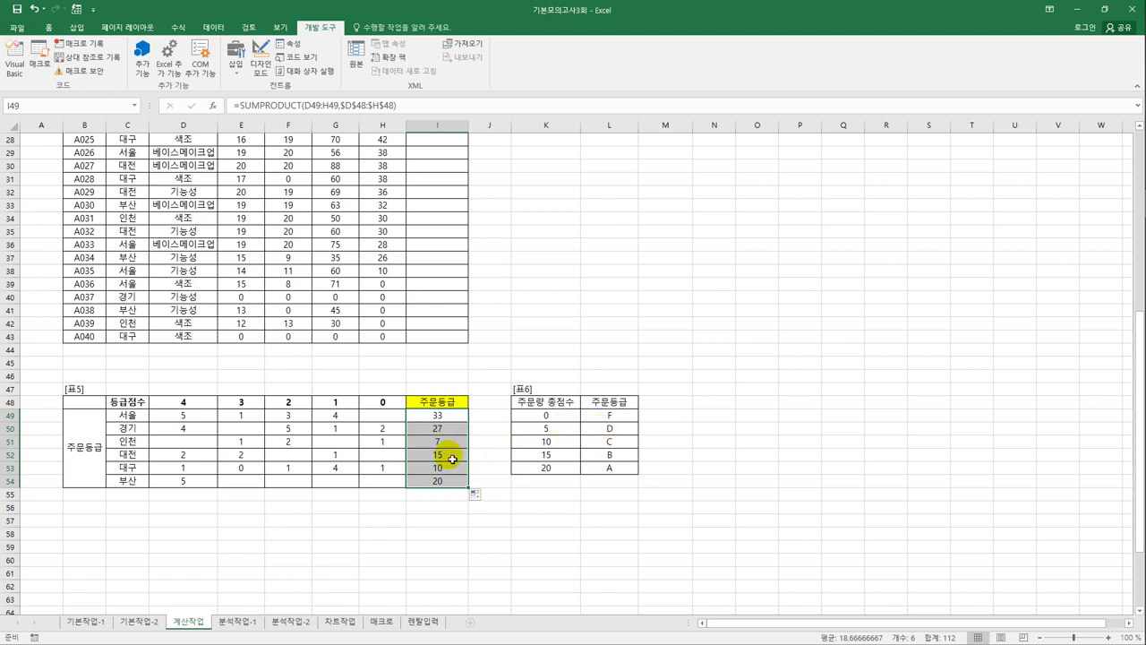
Wrap the SUMPRODUCT formula in I49 in VLOOKUP so that it serves as the lookup value.
{"action": "left_click", "coordinate": [417, 417]}
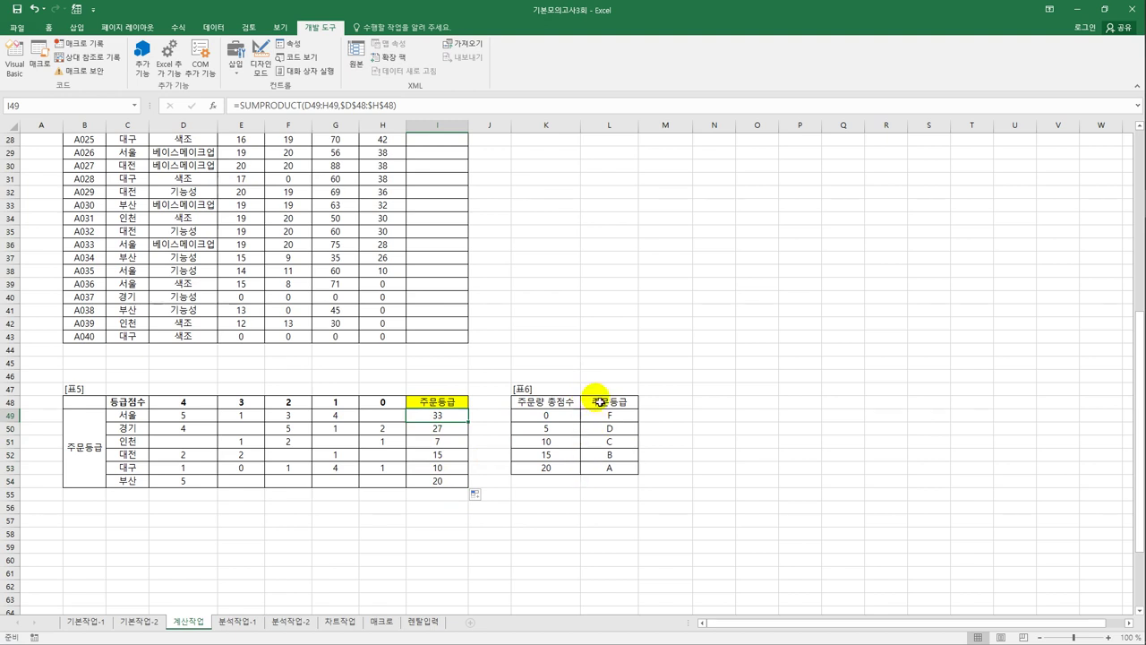
{"action": "left_click", "coordinate": [238, 107]}
{"action": "type", "text": "v"}
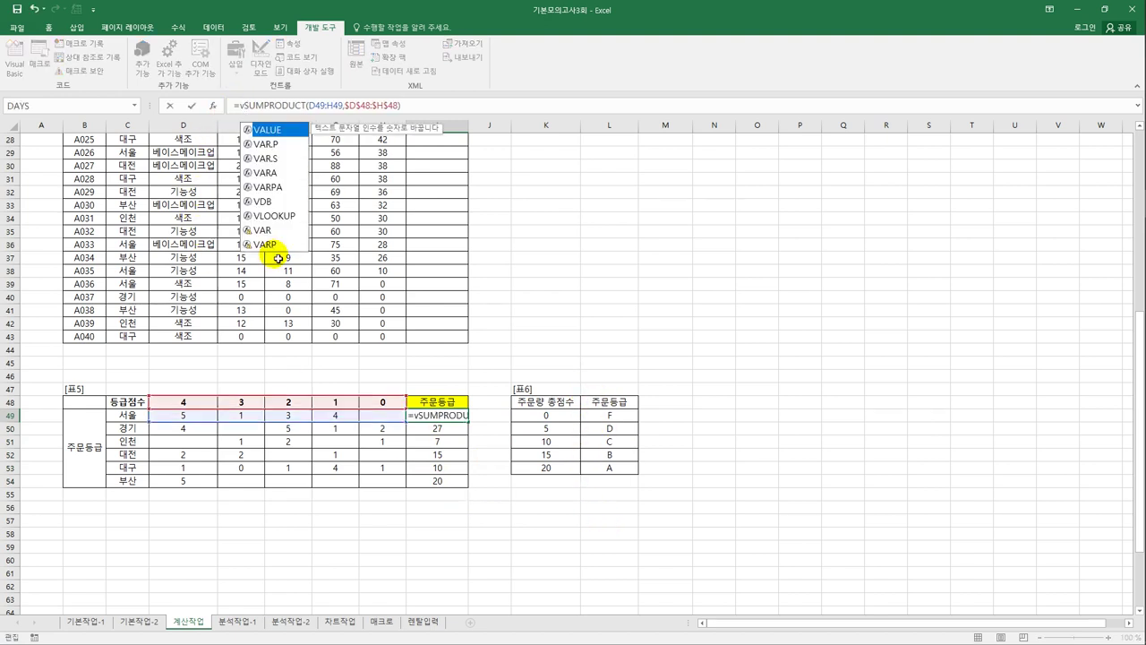
{"action": "type", "text": "l"}
{"action": "key", "text": "Tab"}
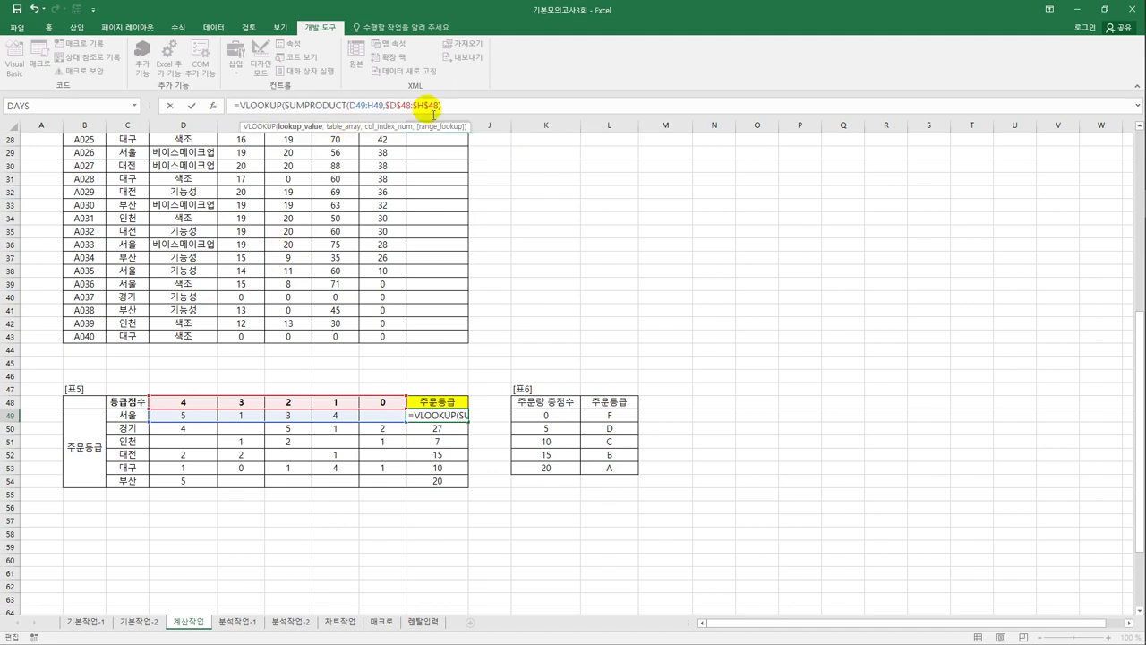
{"action": "type", "text": ","}
Complete the VLOOKUP in I49 with table $K$49:$L$53 and column index 2, and fill it down to I54.
{"action": "left_click_drag", "start_coordinate": [545, 416], "coordinate": [595, 472]}
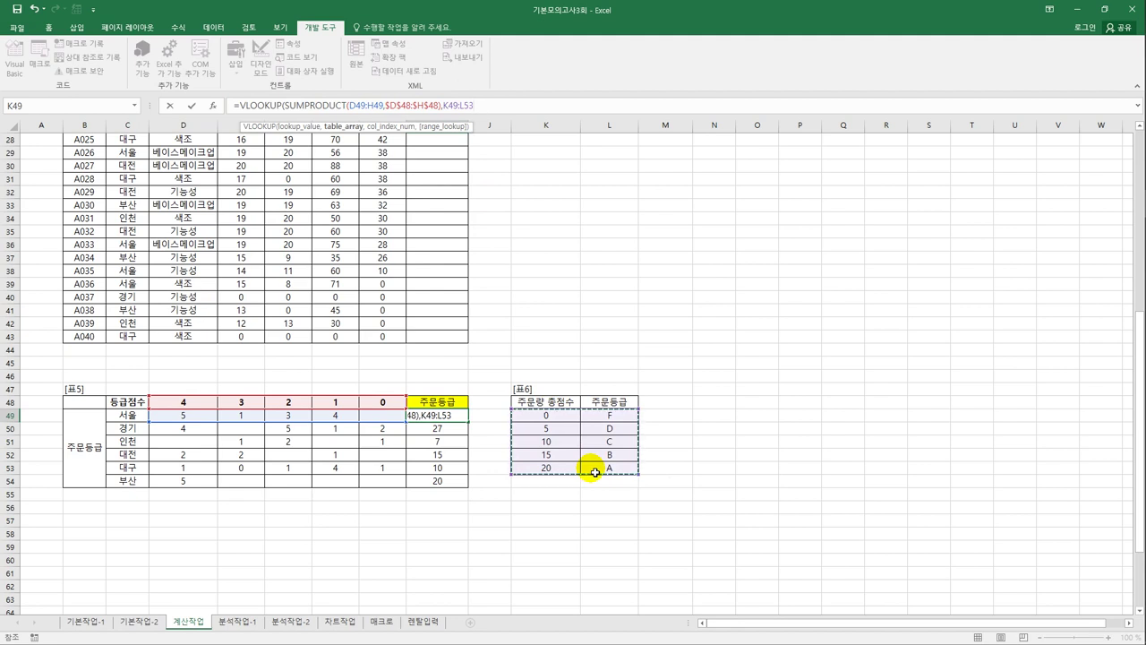
{"action": "key", "text": "F4"}
{"action": "type", "text": ","}
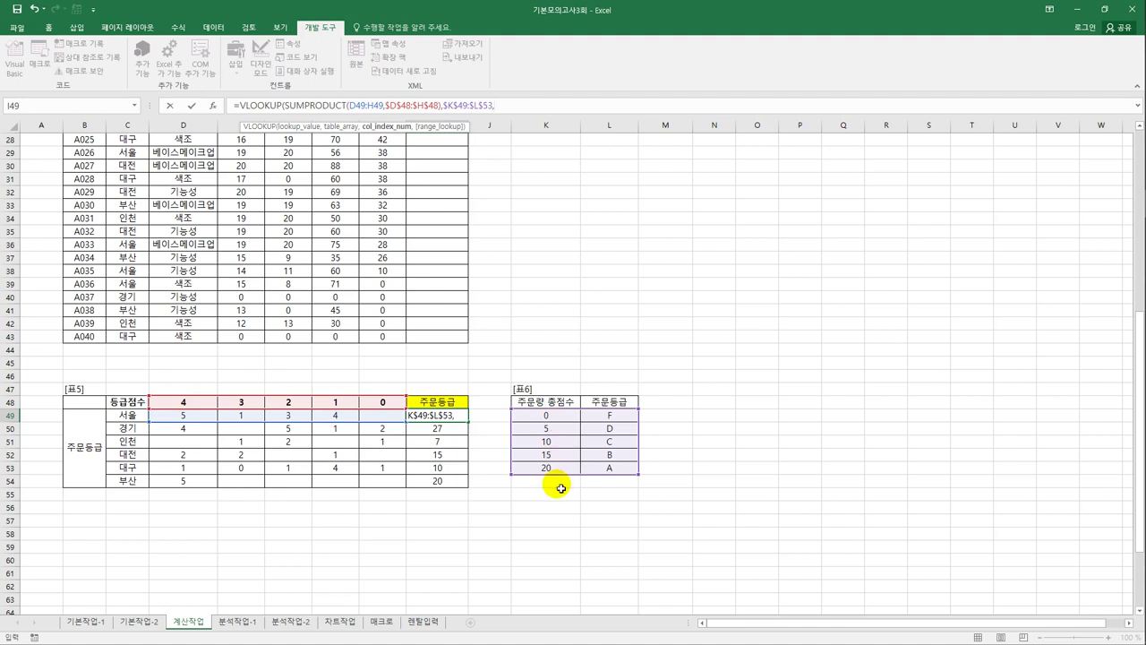
{"action": "type", "text": "2"}
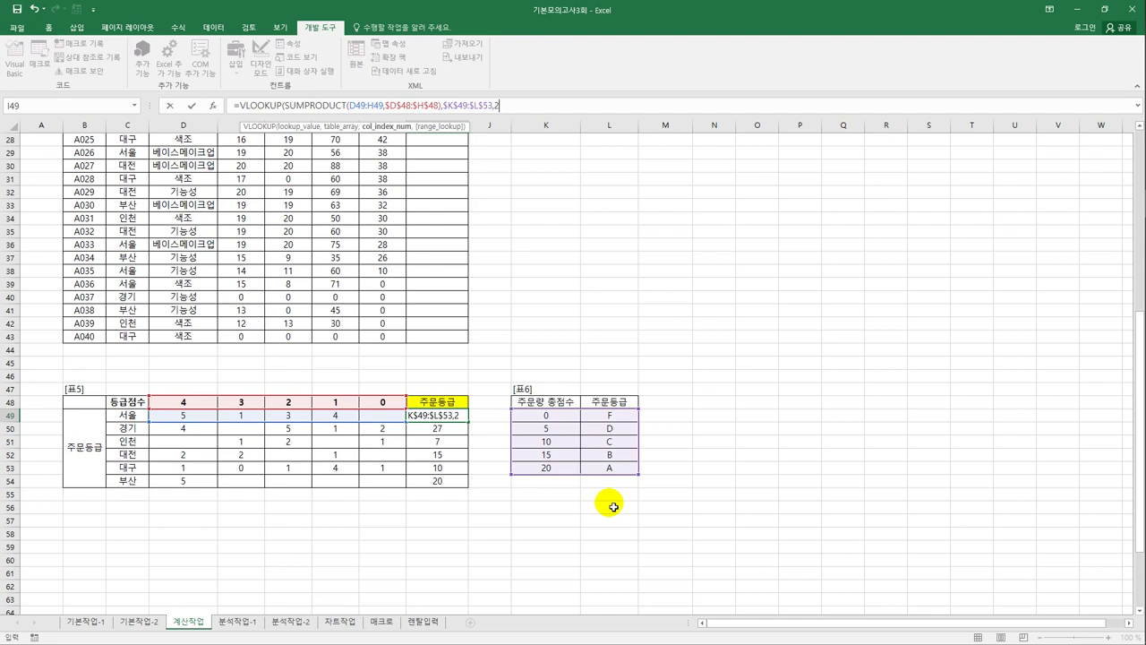
{"action": "key", "text": "ctrl+Return"}
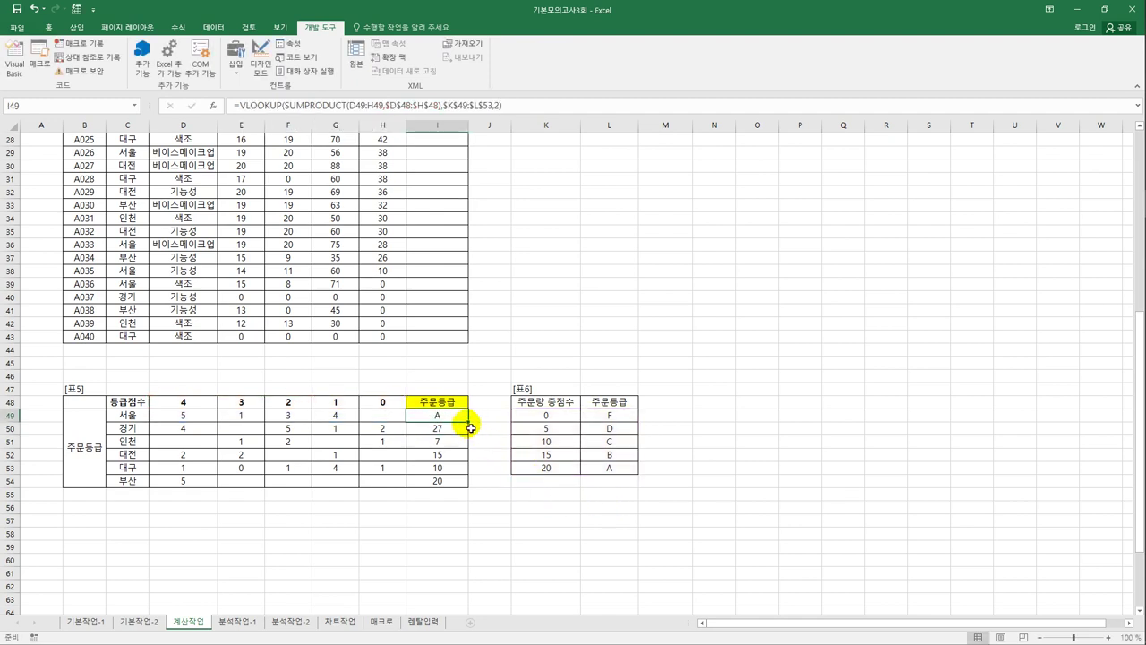
{"action": "left_click_drag", "start_coordinate": [468, 422], "coordinate": [462, 488]}
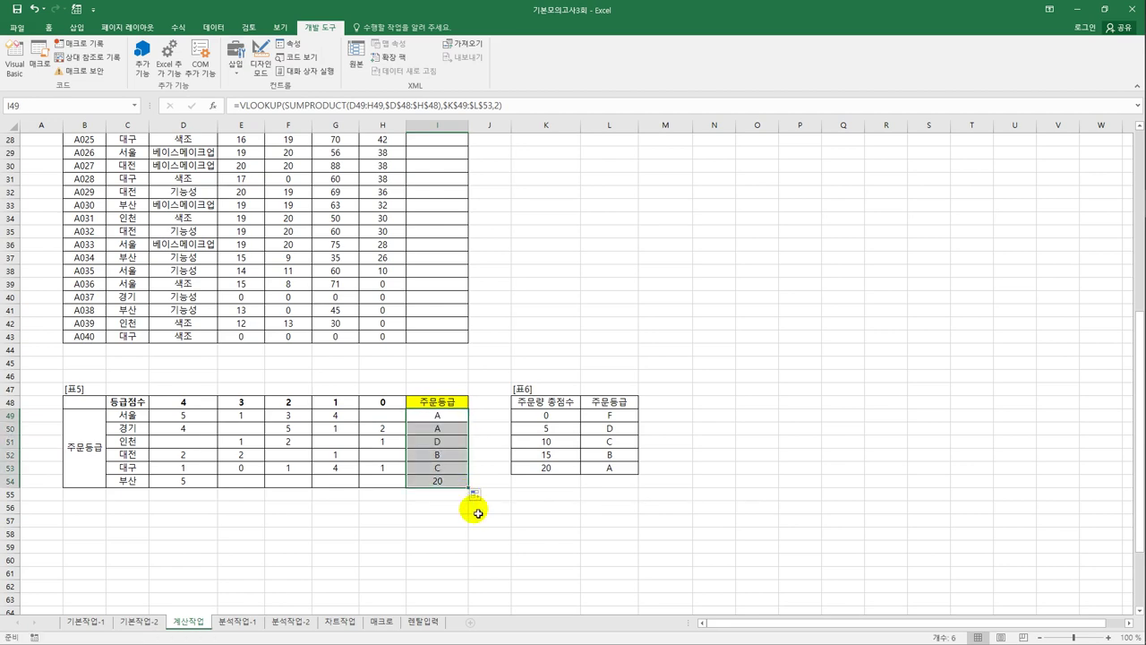
Return 계산작업 to A1, and start a Microsoft Query data import at B3 of the 분석작업-1 sheet.
{"action": "scroll", "coordinate": [385, 540], "scroll_direction": "up", "scroll_amount": 9}
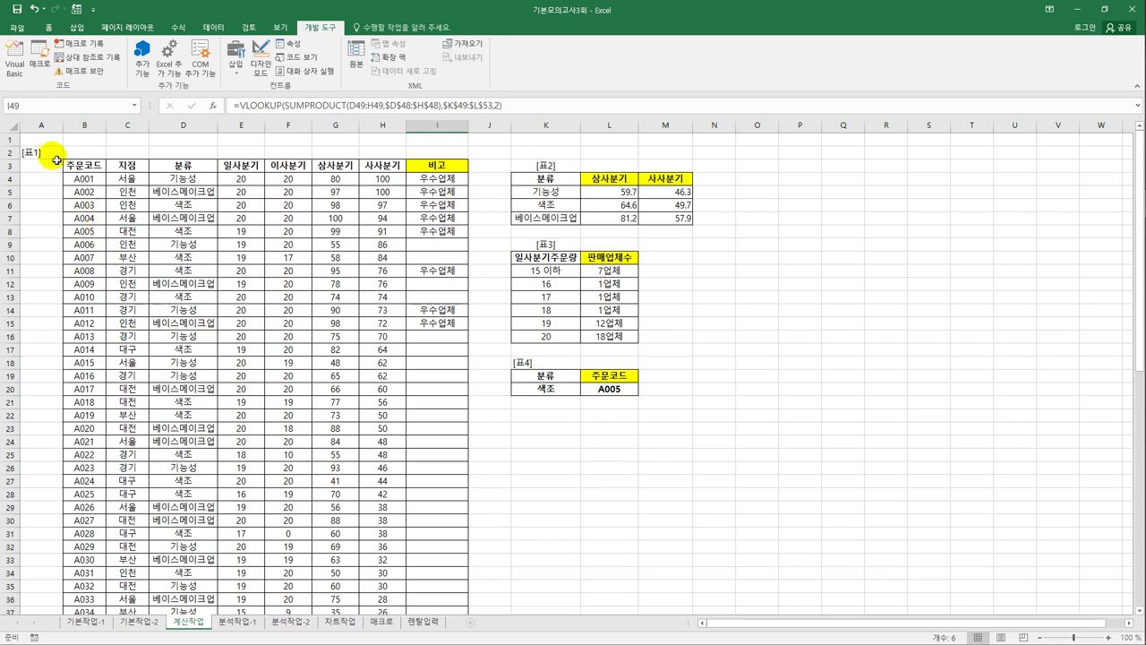
{"action": "left_click", "coordinate": [51, 145]}
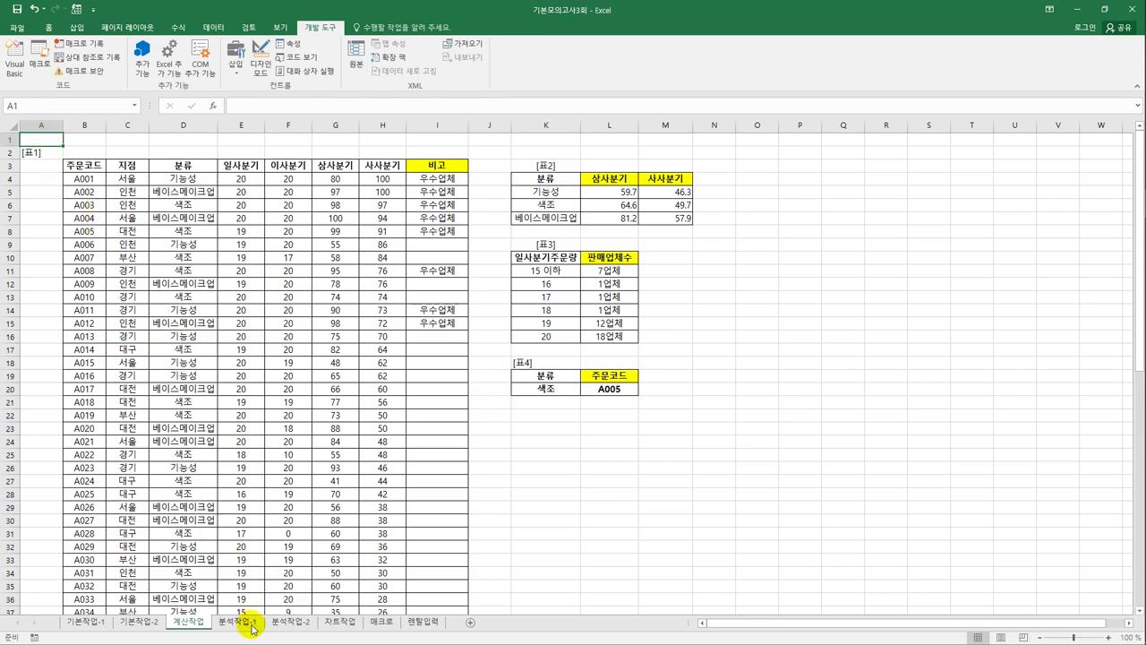
{"action": "left_click", "coordinate": [251, 626]}
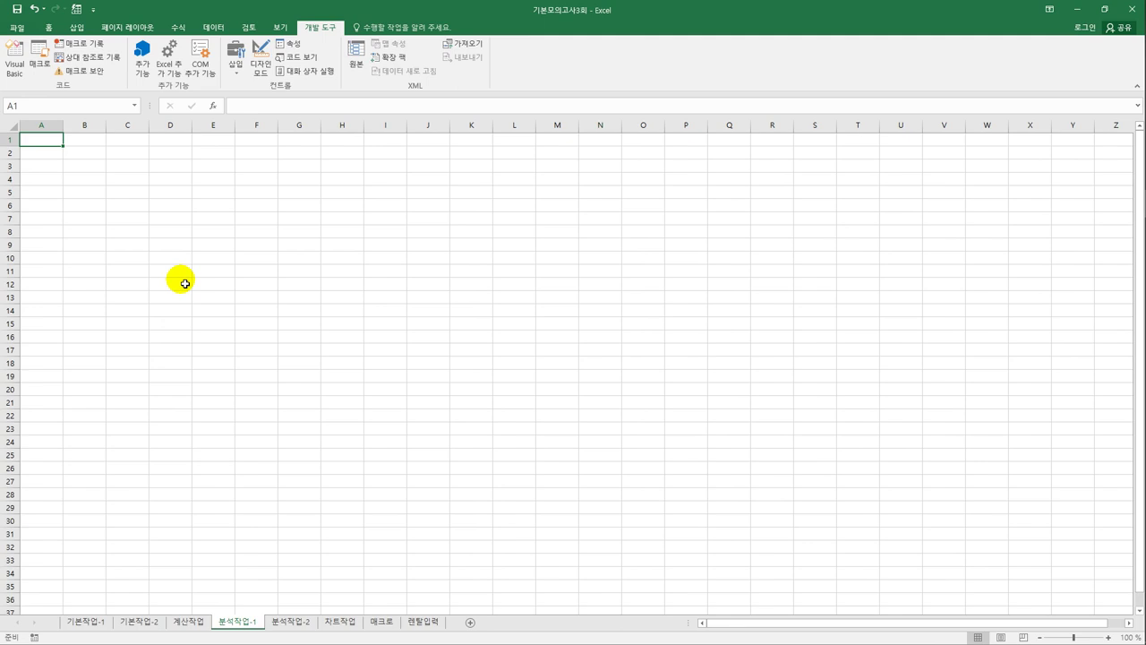
{"action": "left_click", "coordinate": [90, 168]}
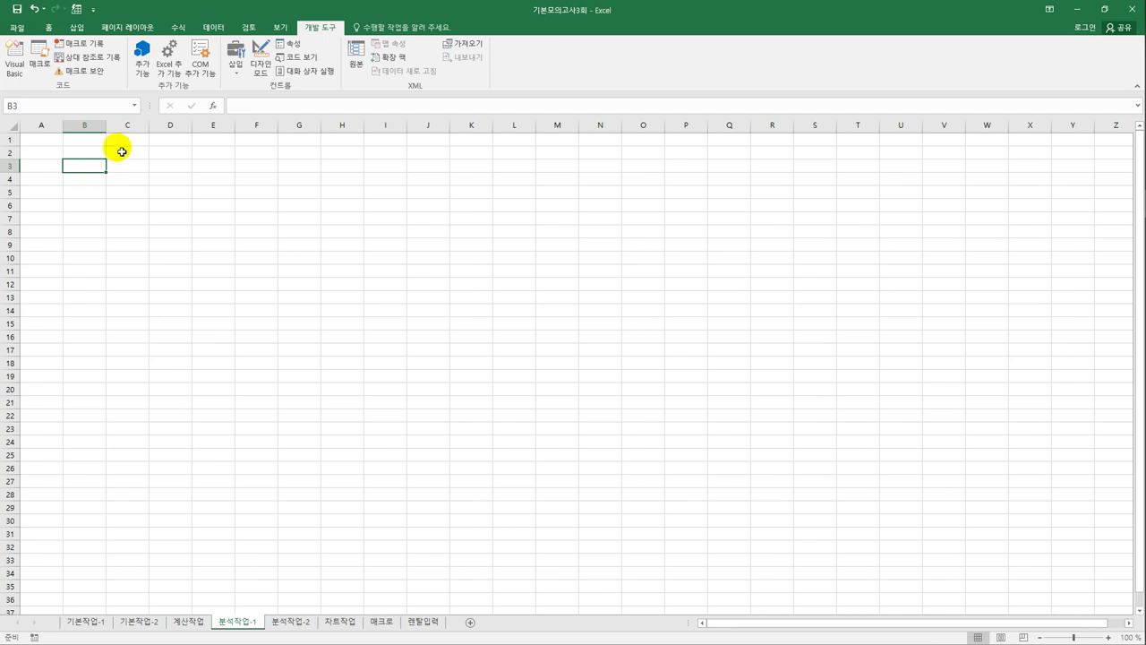
{"action": "left_click", "coordinate": [215, 28]}
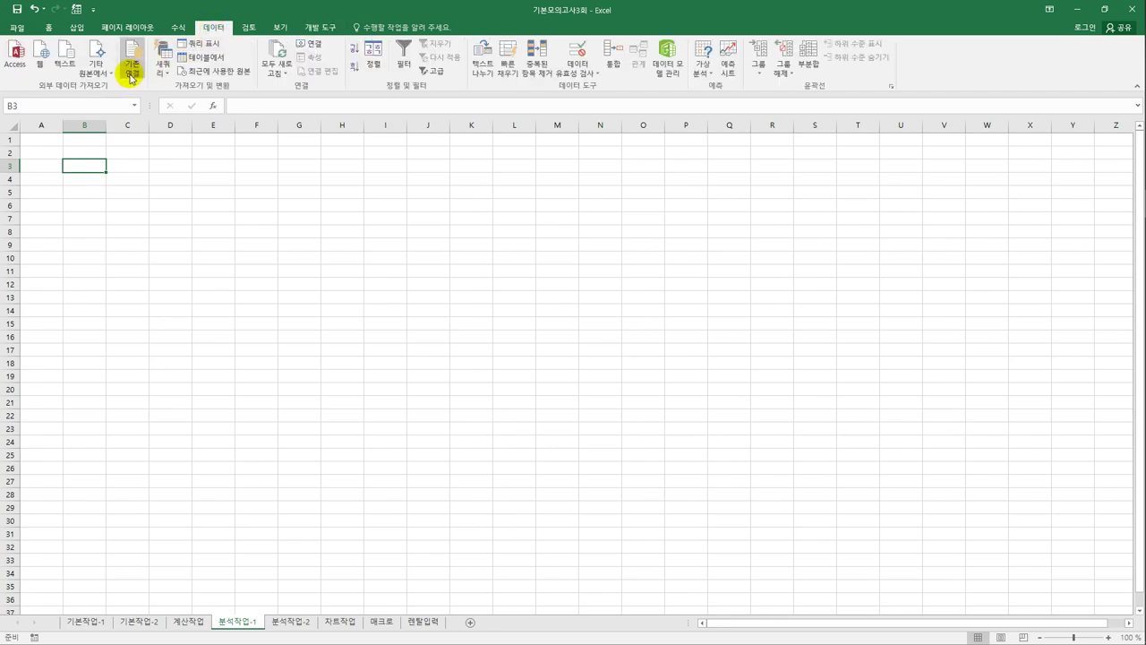
{"action": "left_click", "coordinate": [95, 68]}
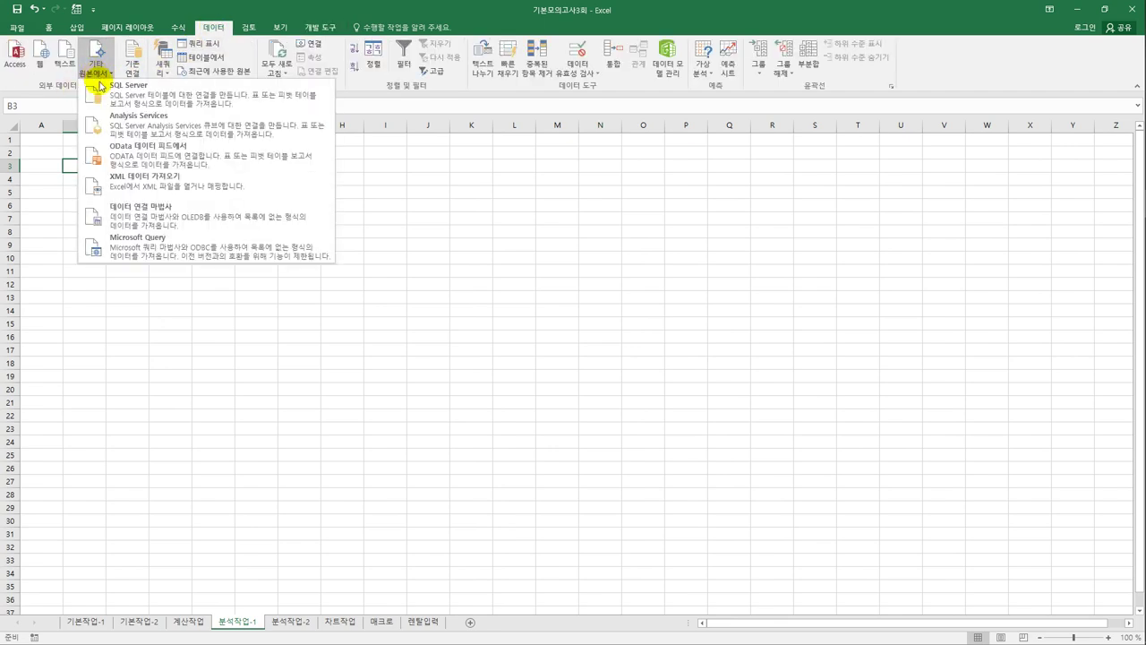
{"action": "left_click", "coordinate": [157, 251]}
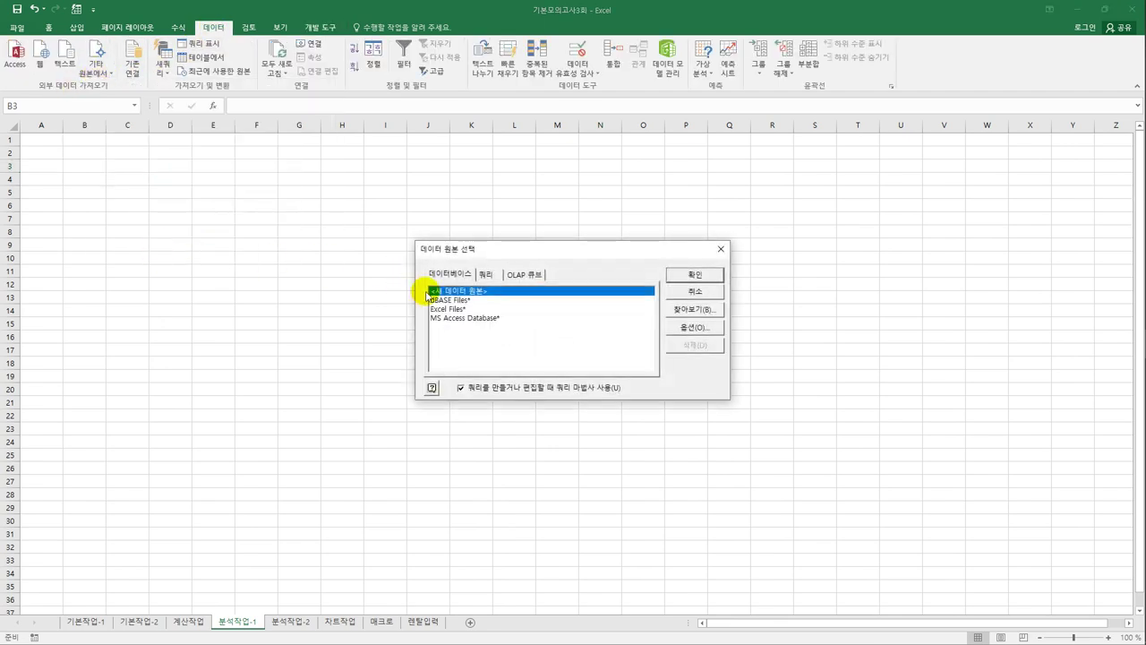
Connect the query to 화장품.accdb using the MS Access Database* source and expand its 판매내역 table.
{"action": "left_click", "coordinate": [490, 318]}
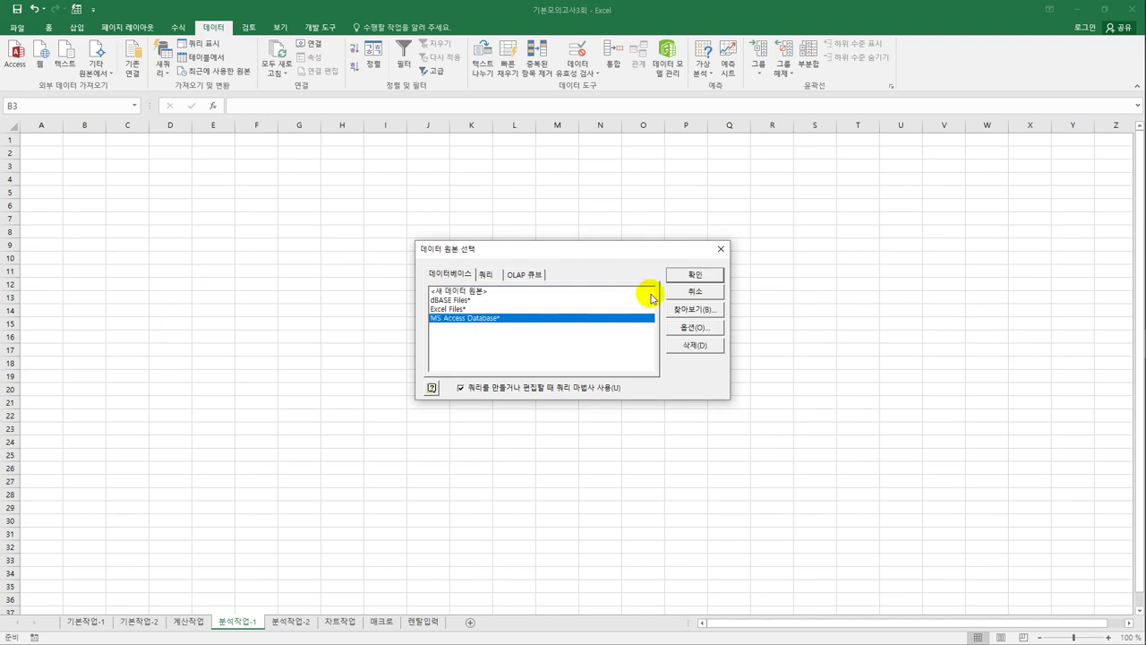
{"action": "left_click", "coordinate": [703, 277]}
{"action": "left_click_drag", "start_coordinate": [249, 13], "coordinate": [534, 192]}
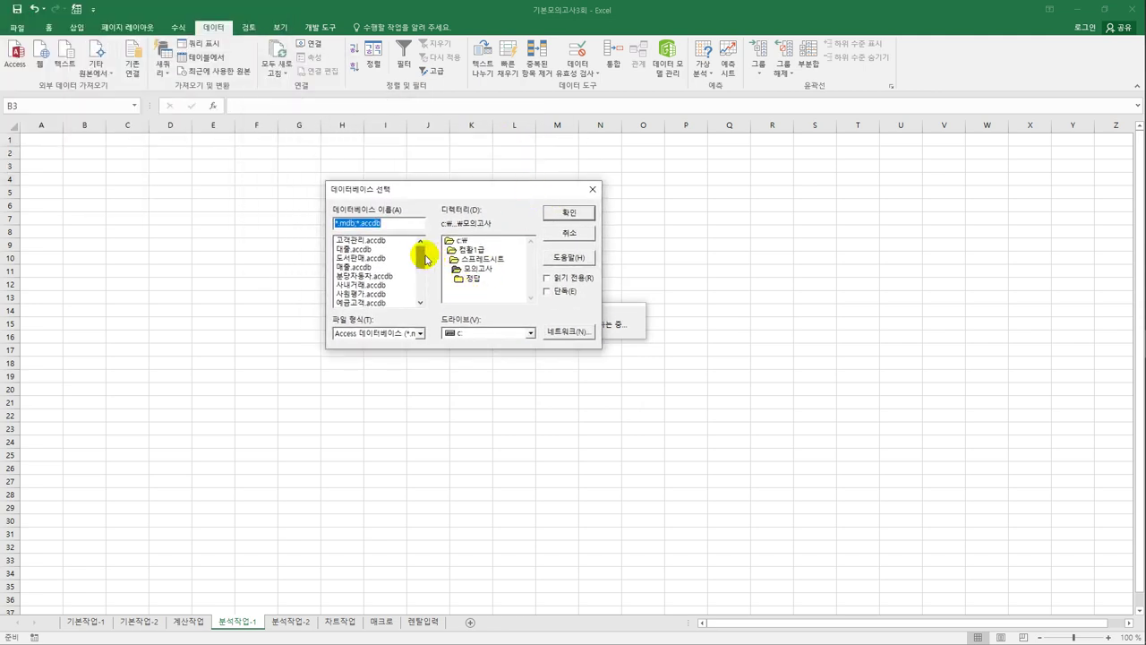
{"action": "left_click_drag", "start_coordinate": [426, 259], "coordinate": [418, 307]}
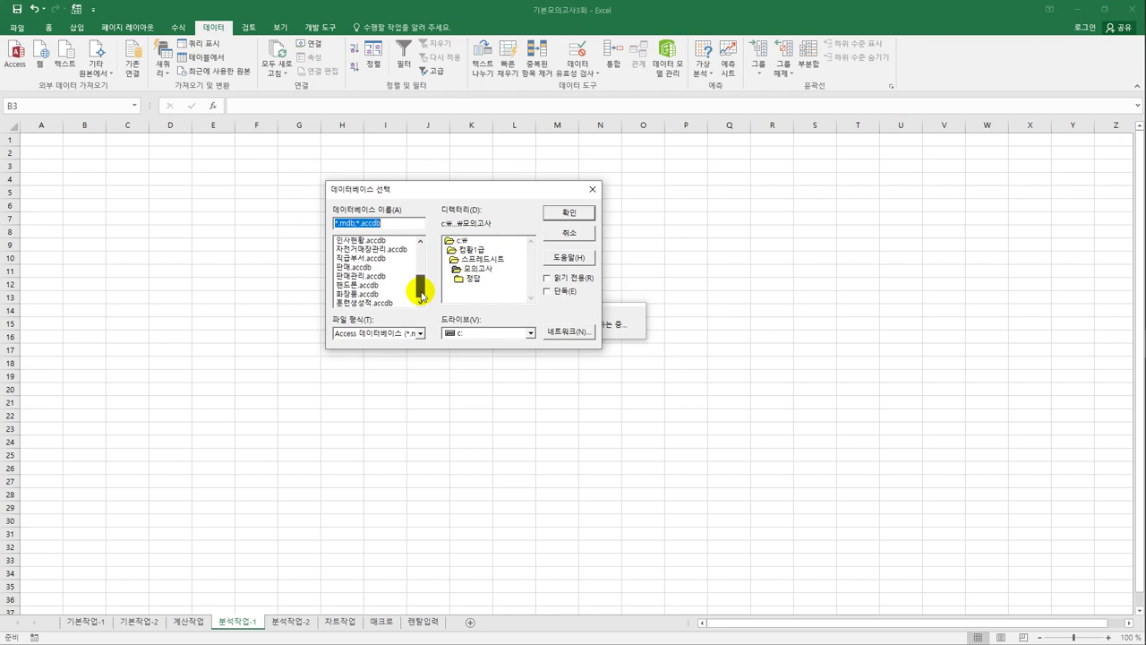
{"action": "left_click", "coordinate": [368, 295]}
{"action": "left_click", "coordinate": [564, 214]}
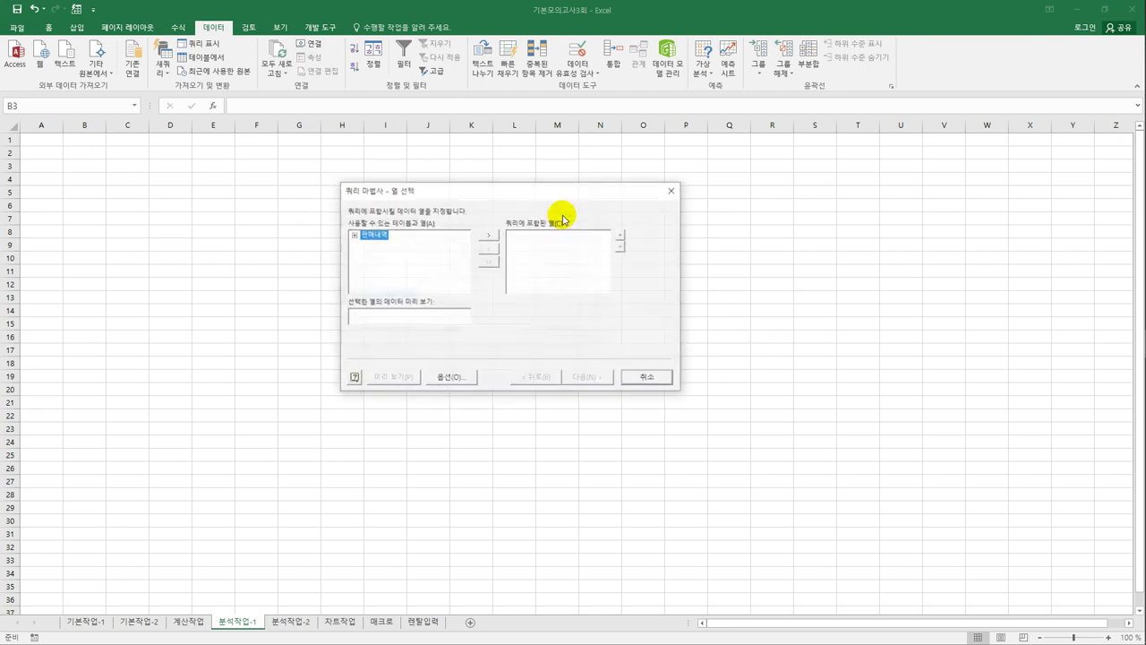
{"action": "double_click", "coordinate": [373, 236]}
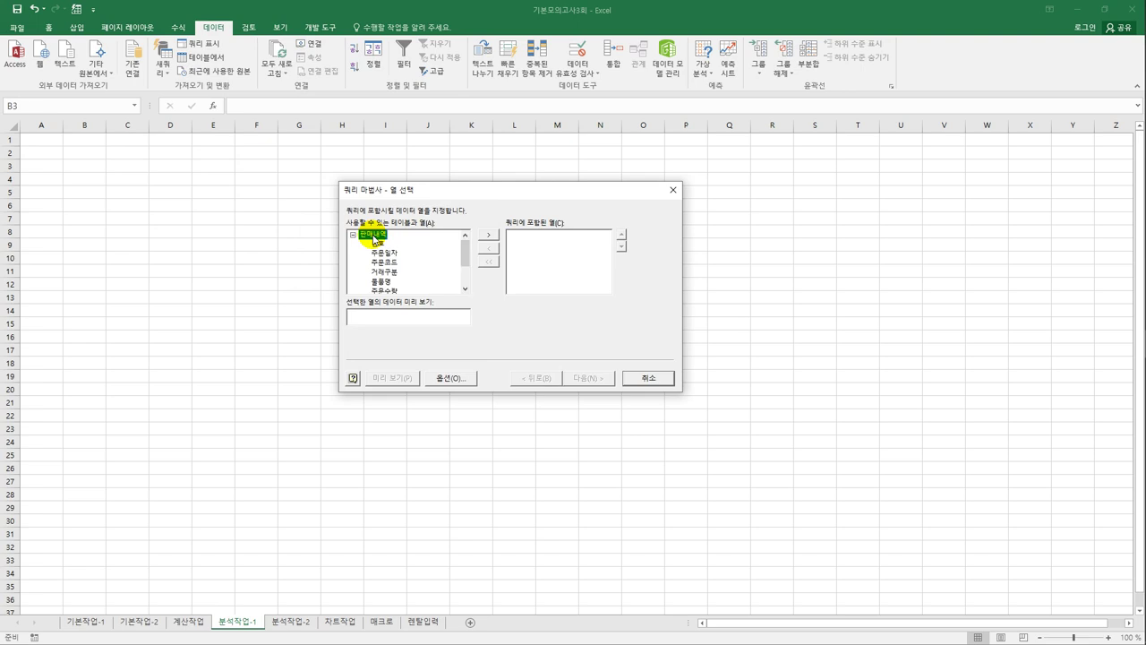
Add the 물품명, 거래구분, 금액 and 포인트 columns of the 판매내역 table to the query, in that order.
{"action": "double_click", "coordinate": [381, 282]}
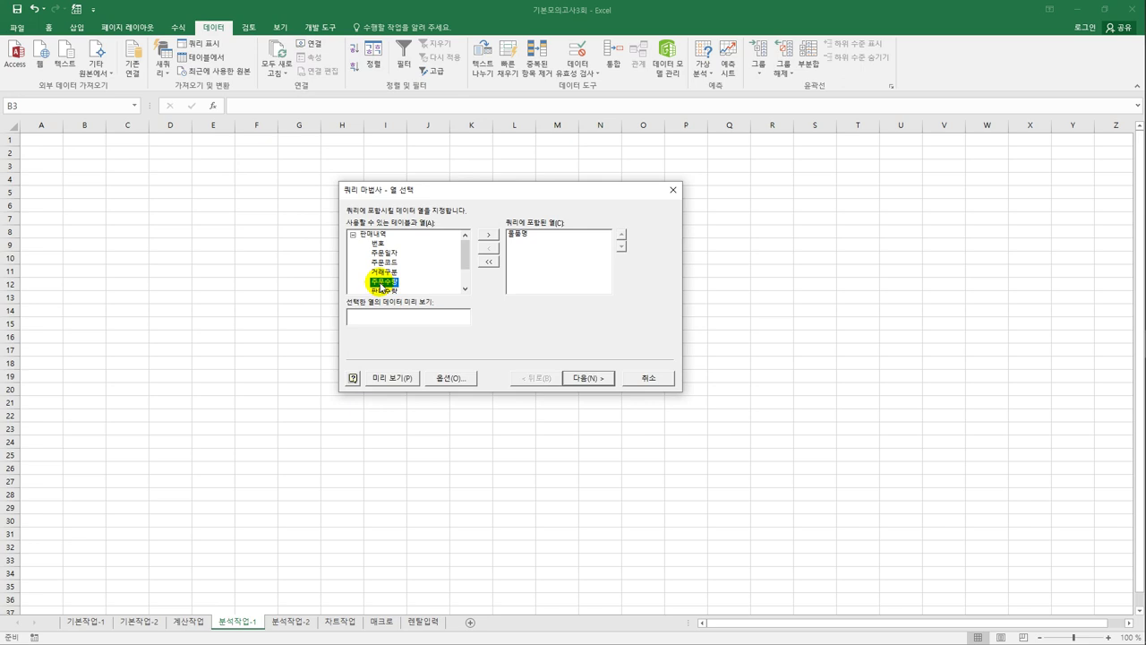
{"action": "double_click", "coordinate": [390, 272]}
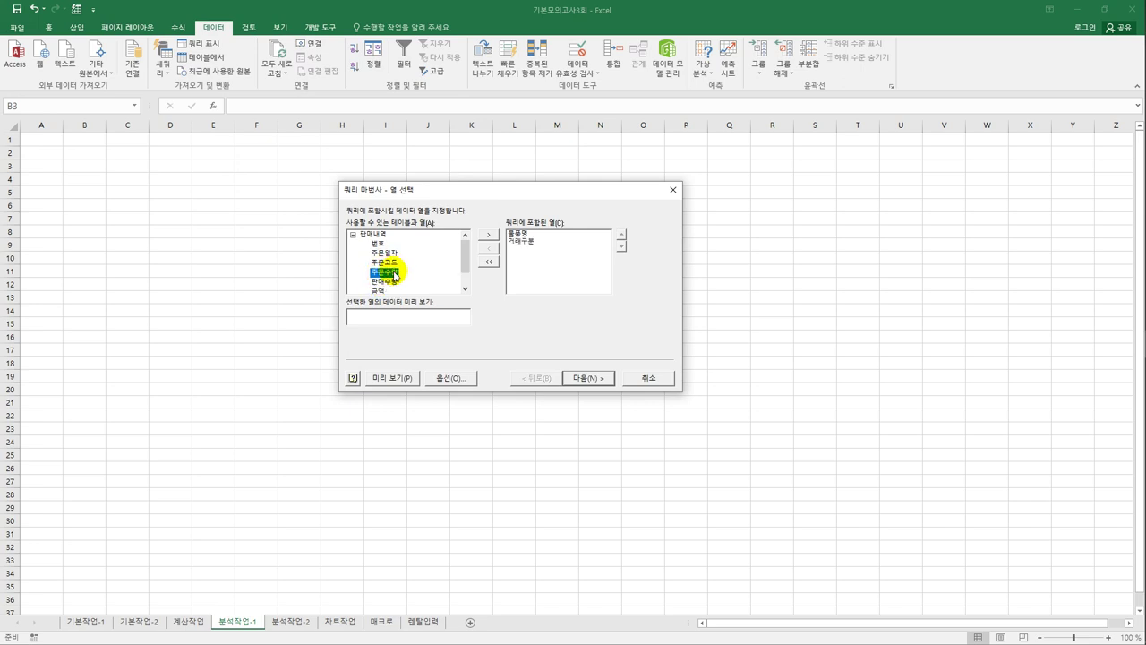
{"action": "left_click", "coordinate": [383, 290]}
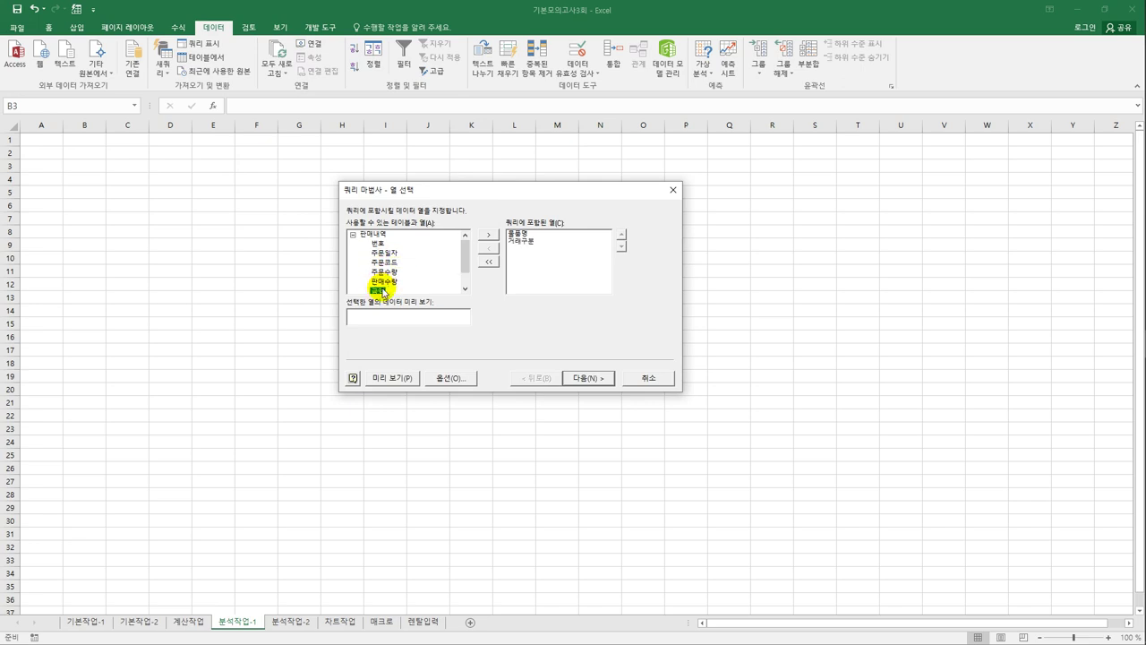
{"action": "double_click", "coordinate": [383, 290]}
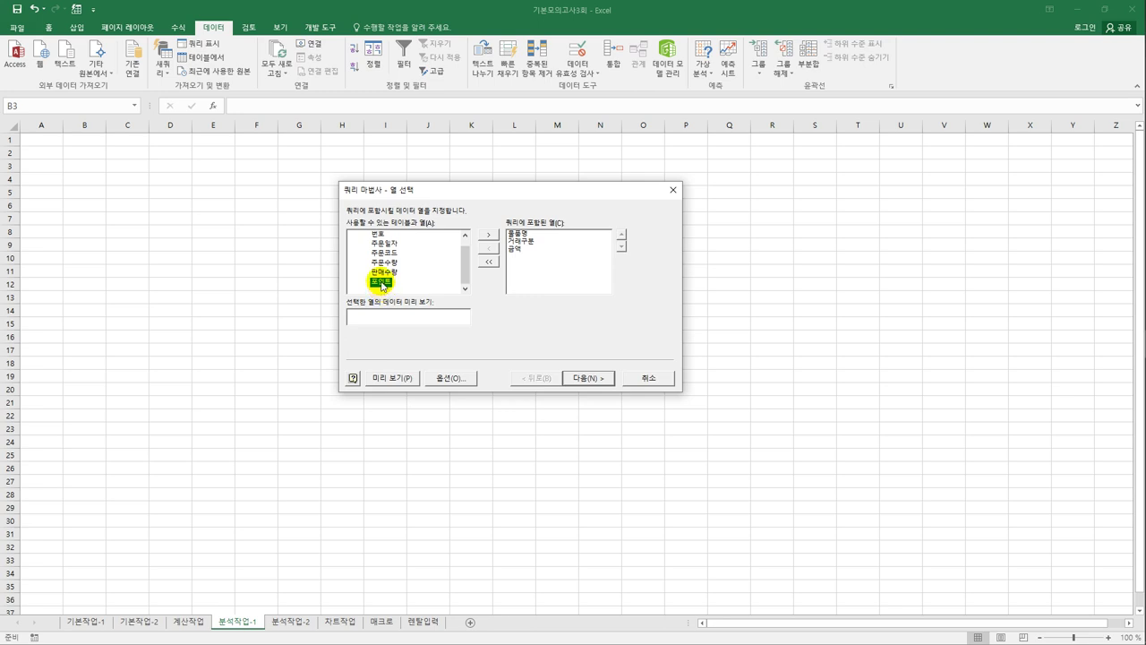
{"action": "double_click", "coordinate": [383, 282]}
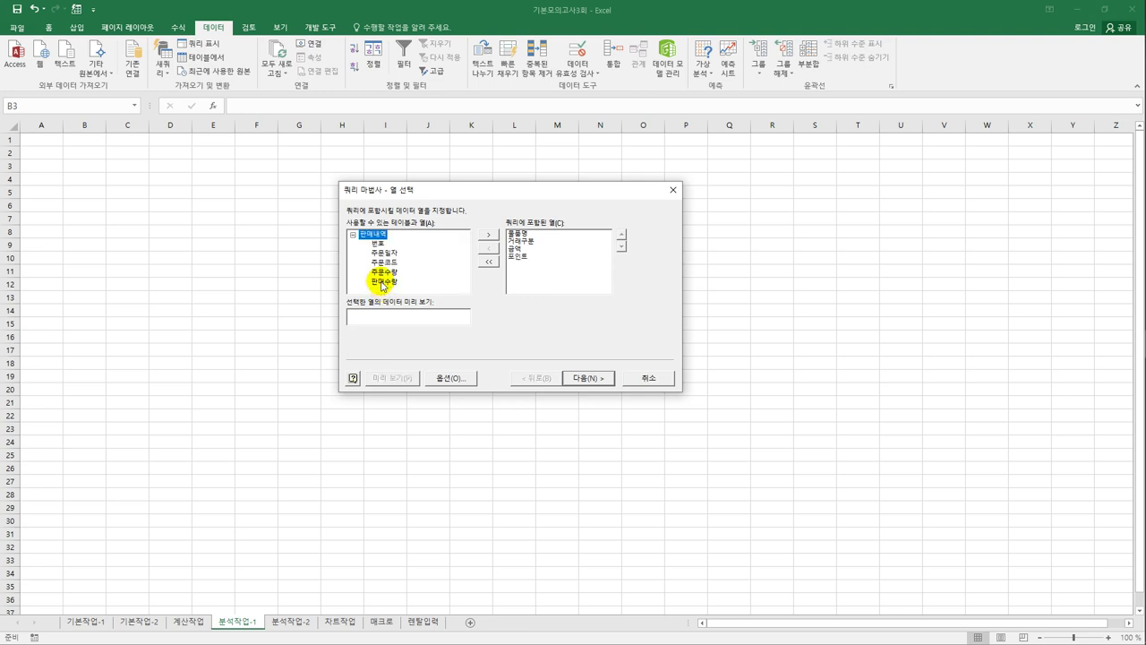
Finish the query without filtering or sorting and return the data to Excel as a PivotTable report at cell B3.
{"action": "left_click", "coordinate": [588, 378]}
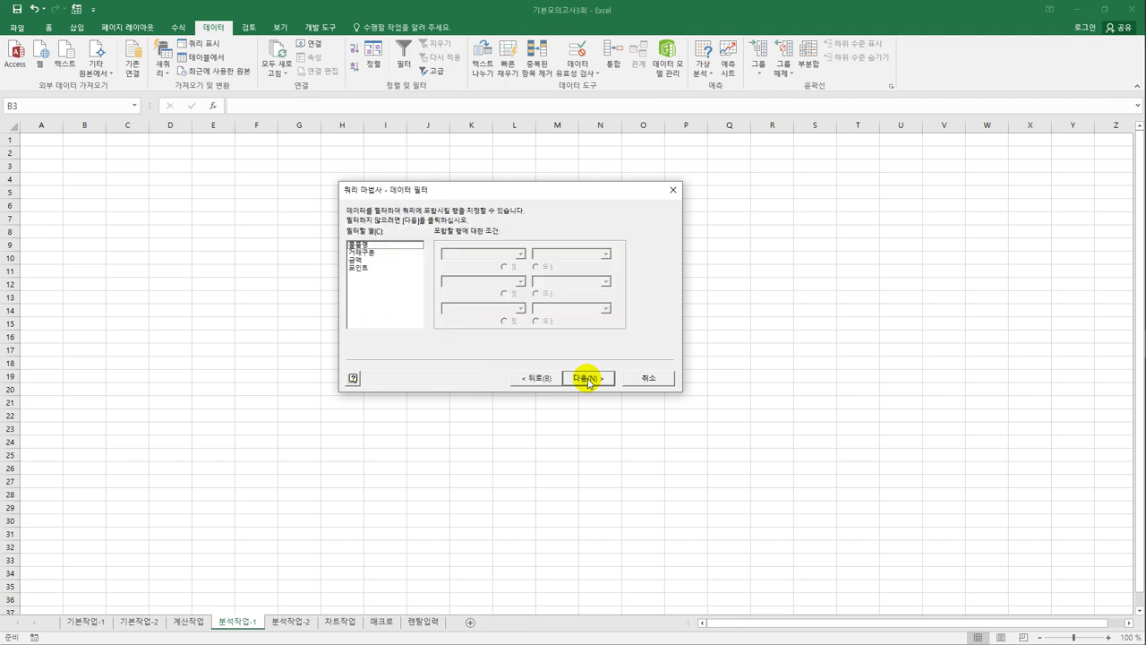
{"action": "left_click", "coordinate": [588, 377]}
{"action": "left_click", "coordinate": [588, 378]}
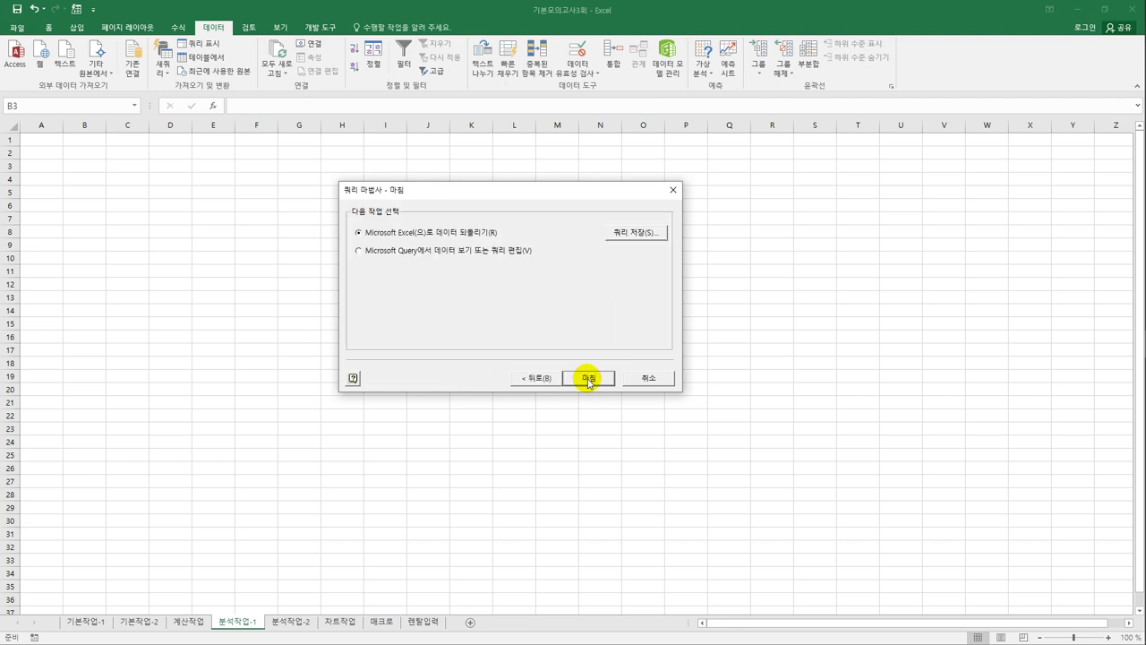
{"action": "left_click", "coordinate": [588, 378]}
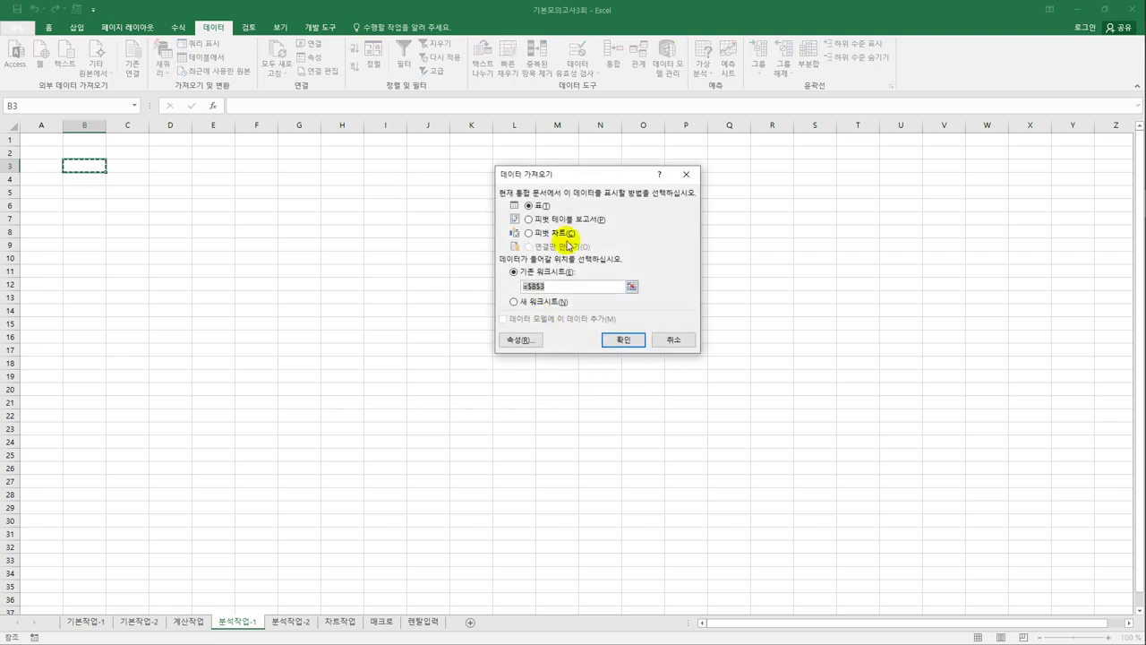
{"action": "left_click", "coordinate": [568, 221]}
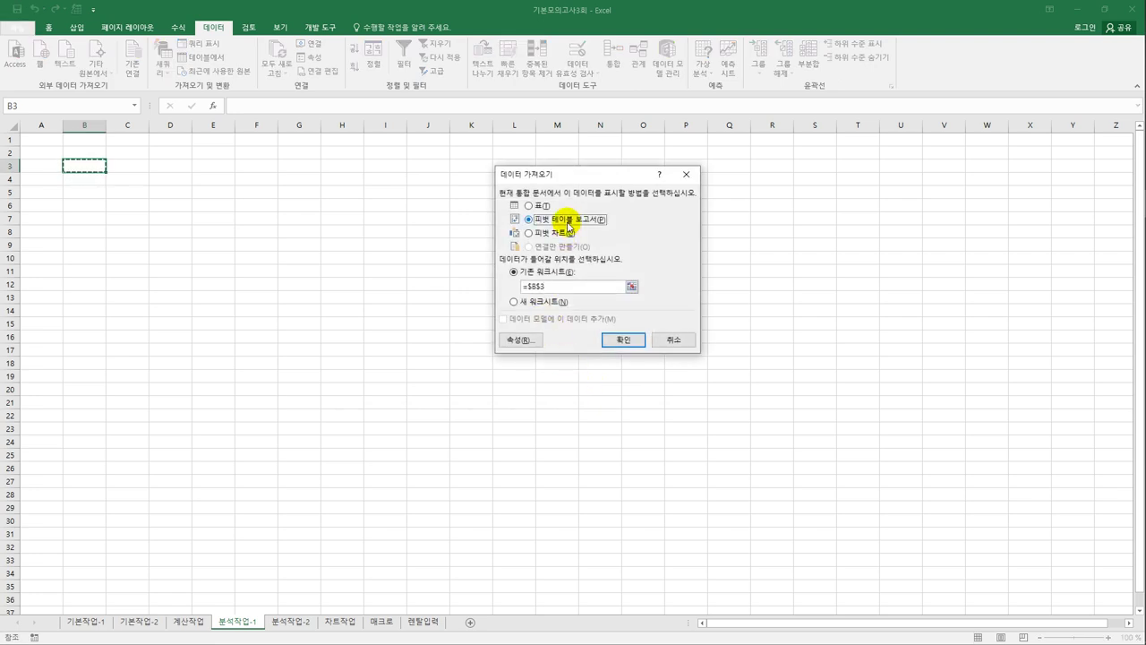
{"action": "left_click", "coordinate": [618, 341]}
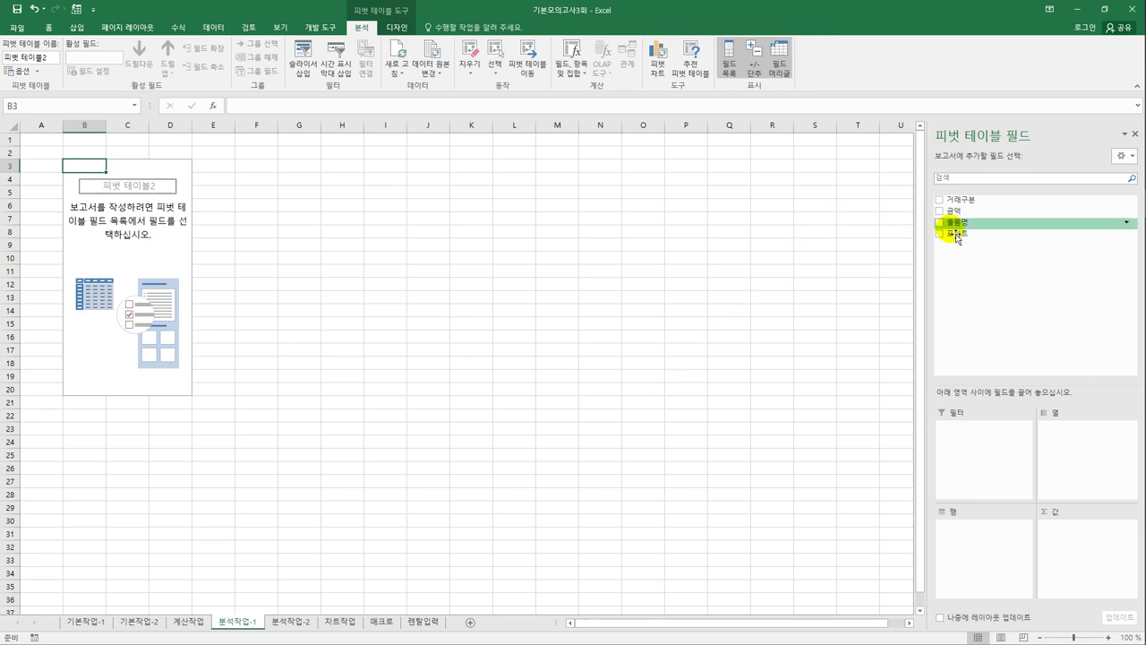
Lay out the PivotTable with 물품명 and 거래구분 as row fields and the sums of 금액 and 포인트 as values.
{"action": "left_click_drag", "start_coordinate": [955, 231], "coordinate": [967, 542]}
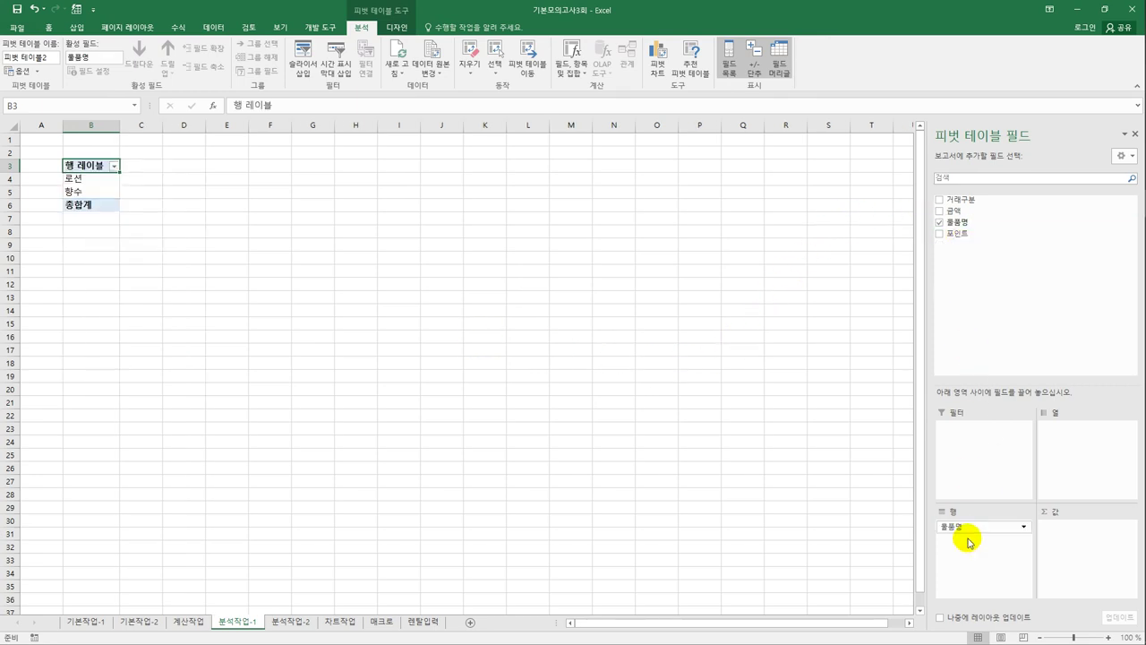
{"action": "left_click_drag", "start_coordinate": [962, 199], "coordinate": [968, 562]}
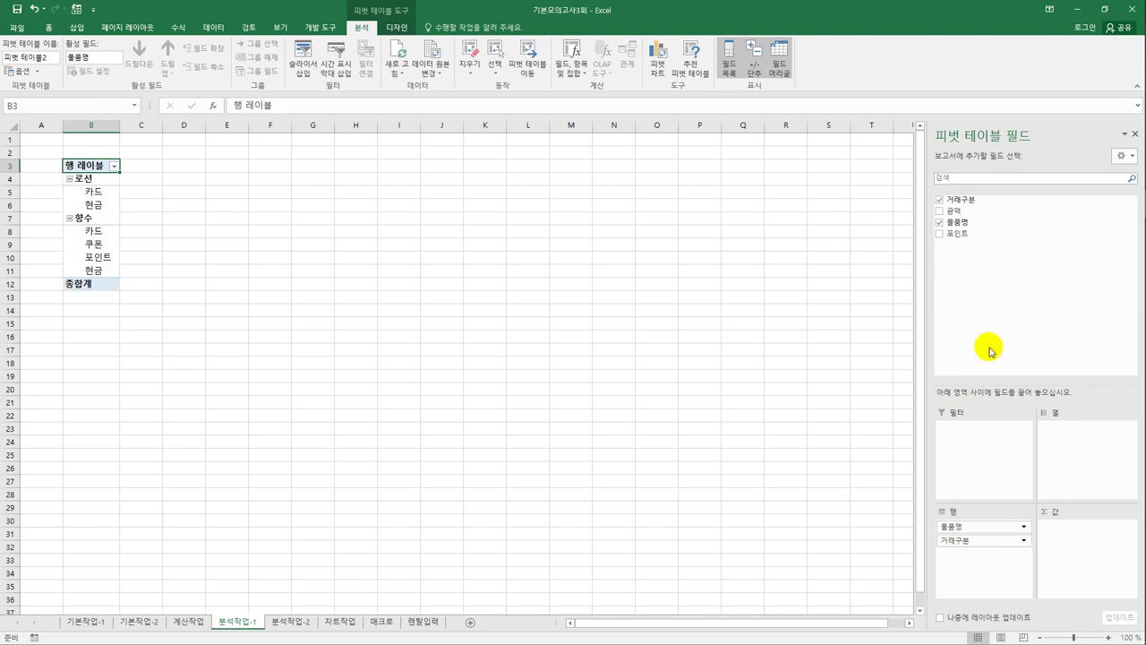
{"action": "left_click_drag", "start_coordinate": [963, 234], "coordinate": [1075, 548]}
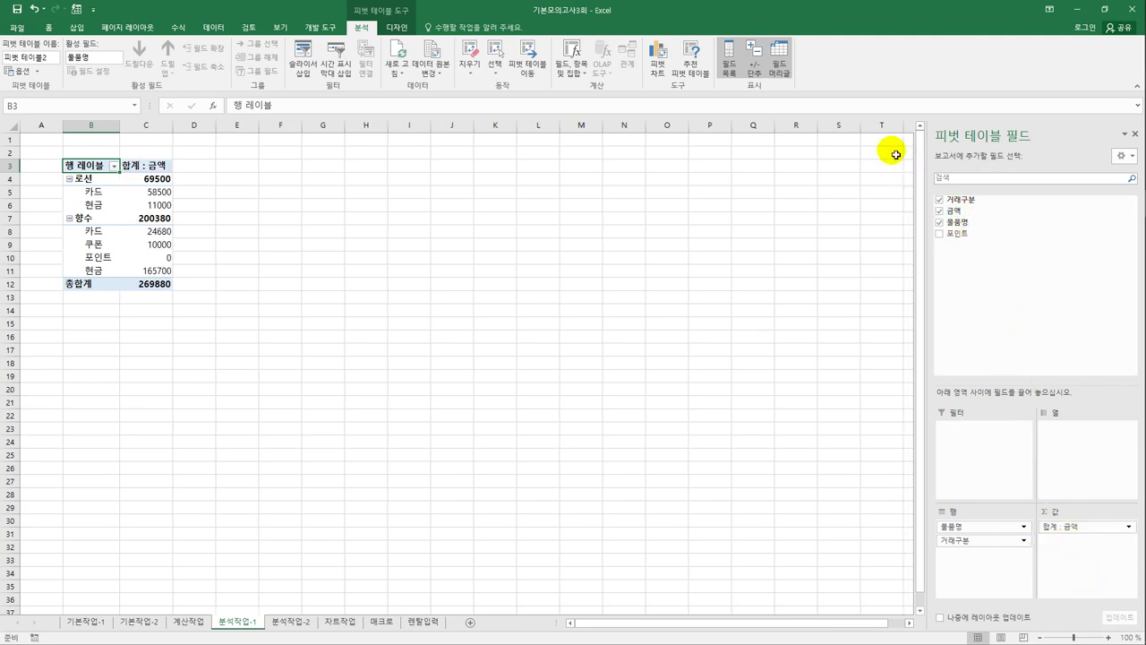
{"action": "left_click_drag", "start_coordinate": [956, 232], "coordinate": [1065, 550]}
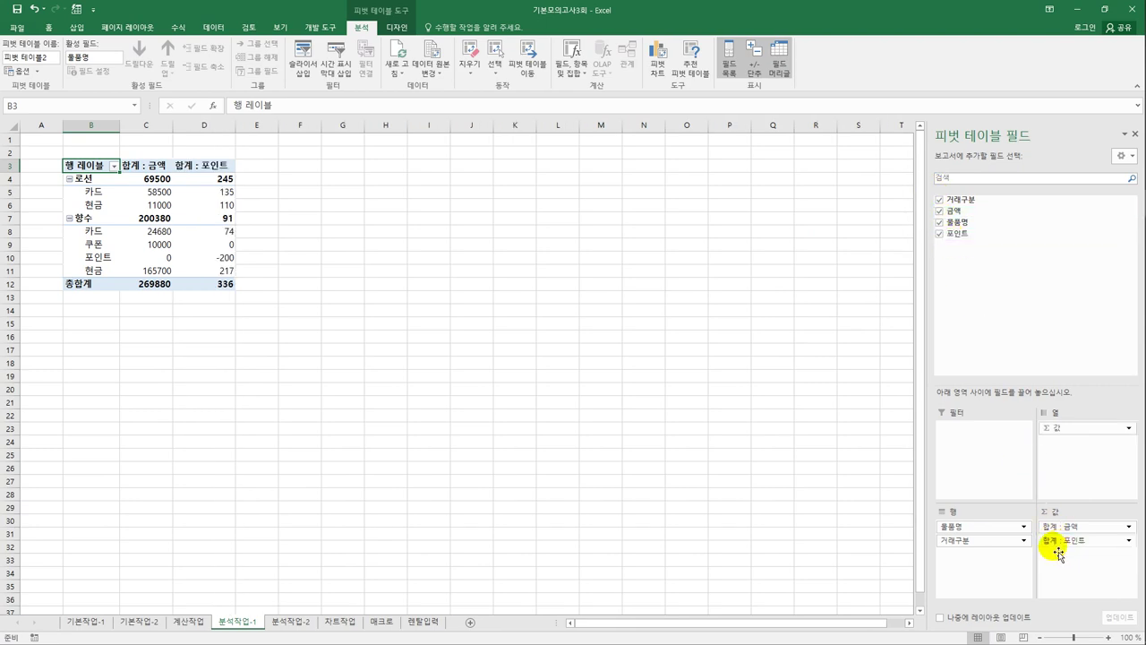
Change the PivotTable's report layout to tabular form (테이블 형식으로 표시).
{"action": "left_click", "coordinate": [398, 29]}
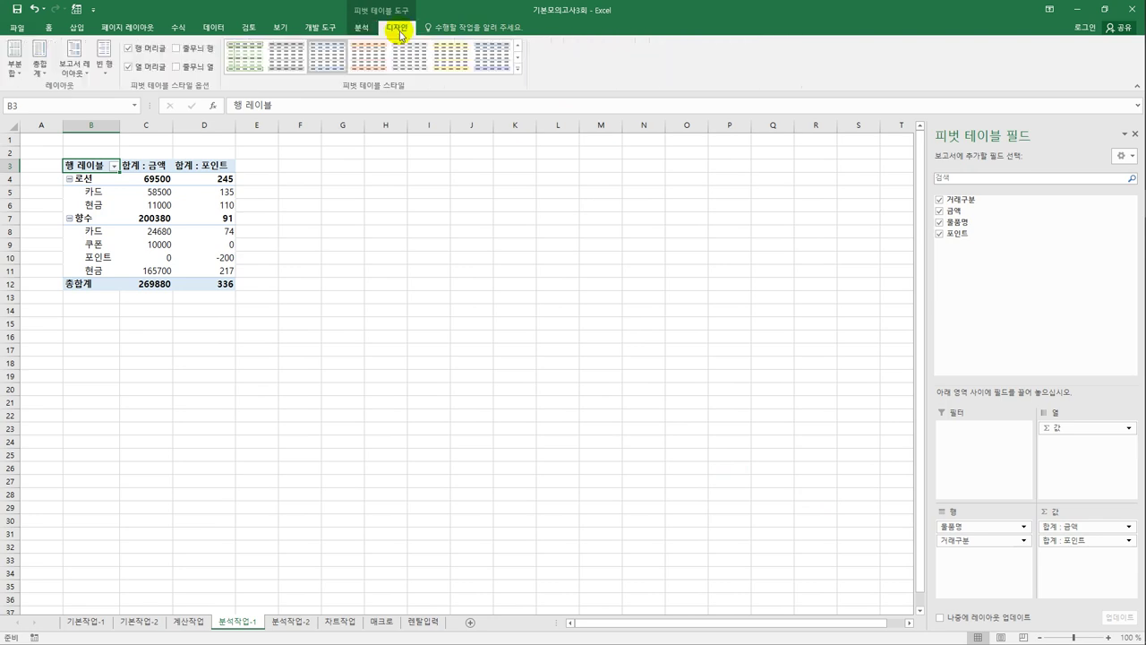
{"action": "left_click", "coordinate": [75, 77]}
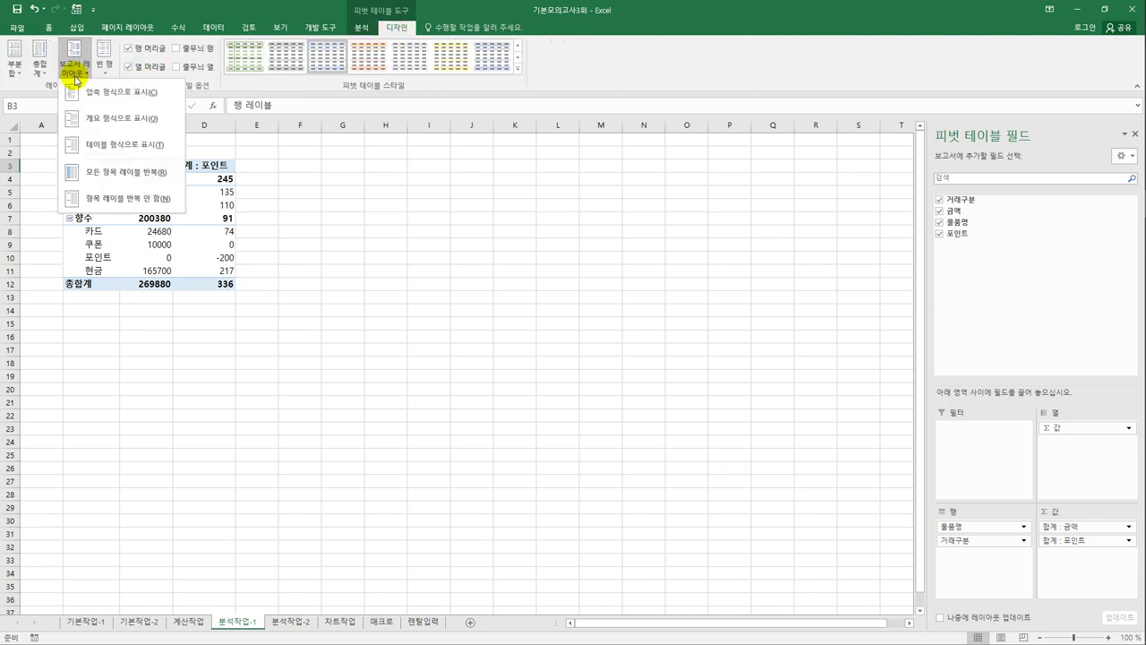
{"action": "left_click", "coordinate": [95, 149]}
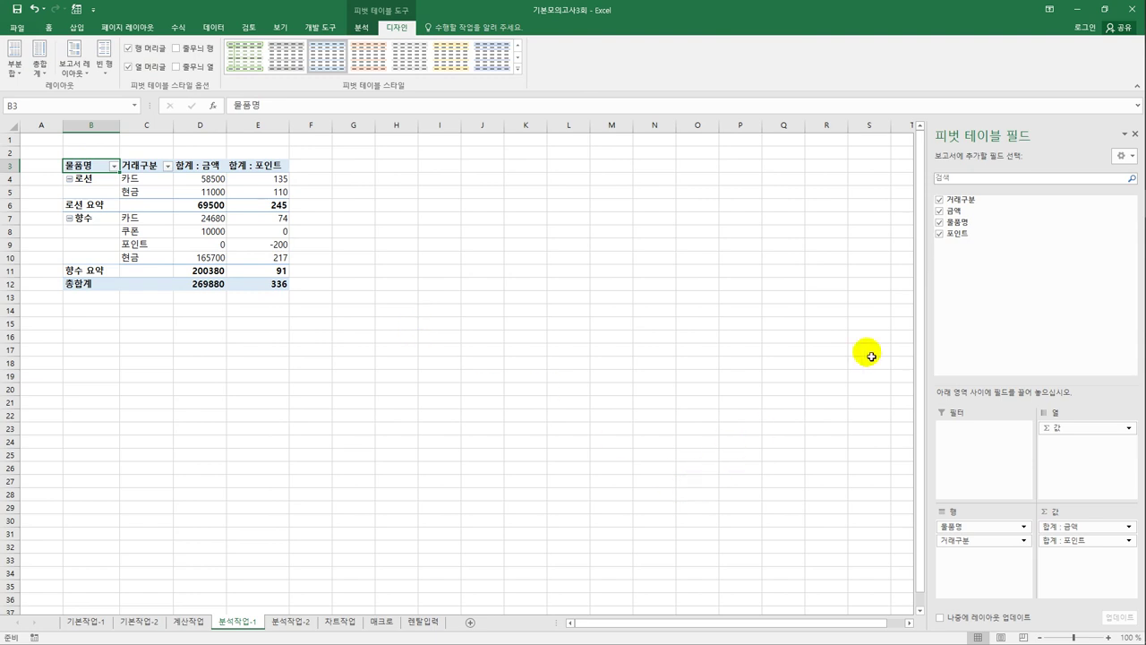
Add 금액 as a third value field, name it 금액비율 and show its values as 열 합계 비율 (% of column total).
{"action": "left_click_drag", "start_coordinate": [956, 211], "coordinate": [1060, 559]}
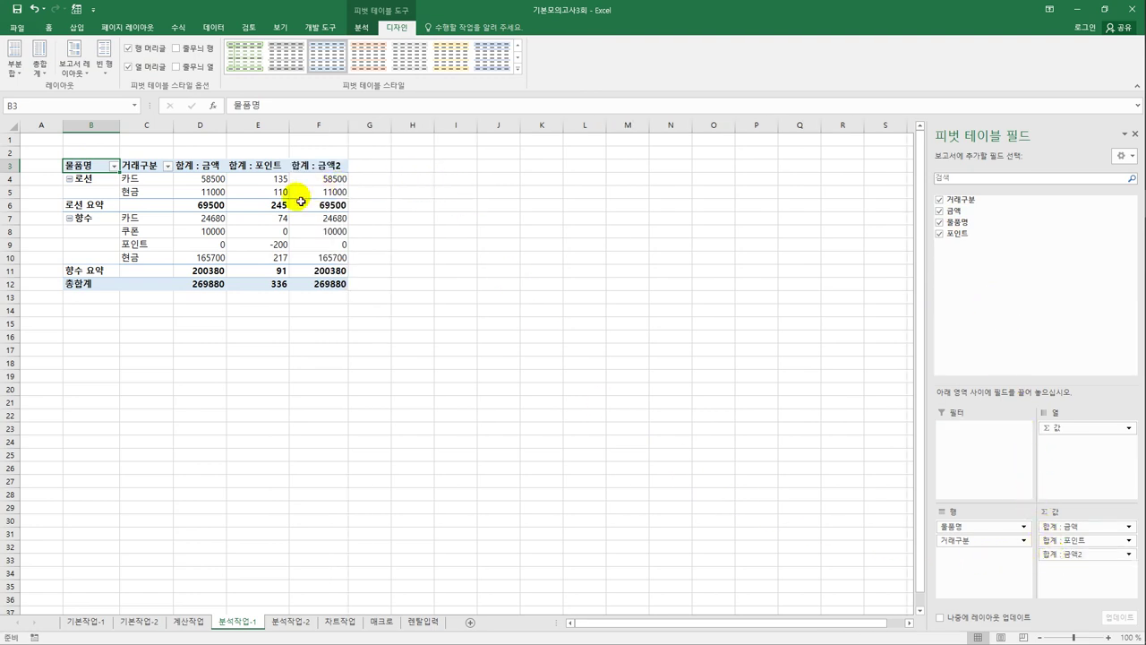
{"action": "left_click", "coordinate": [333, 167]}
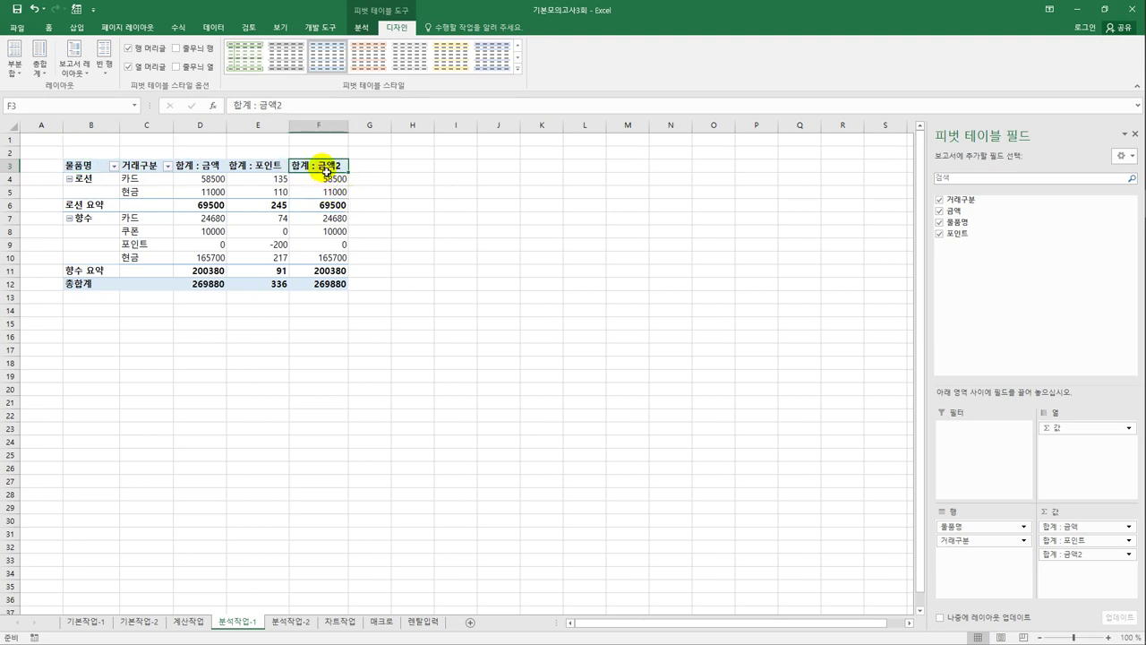
{"action": "double_click", "coordinate": [327, 170]}
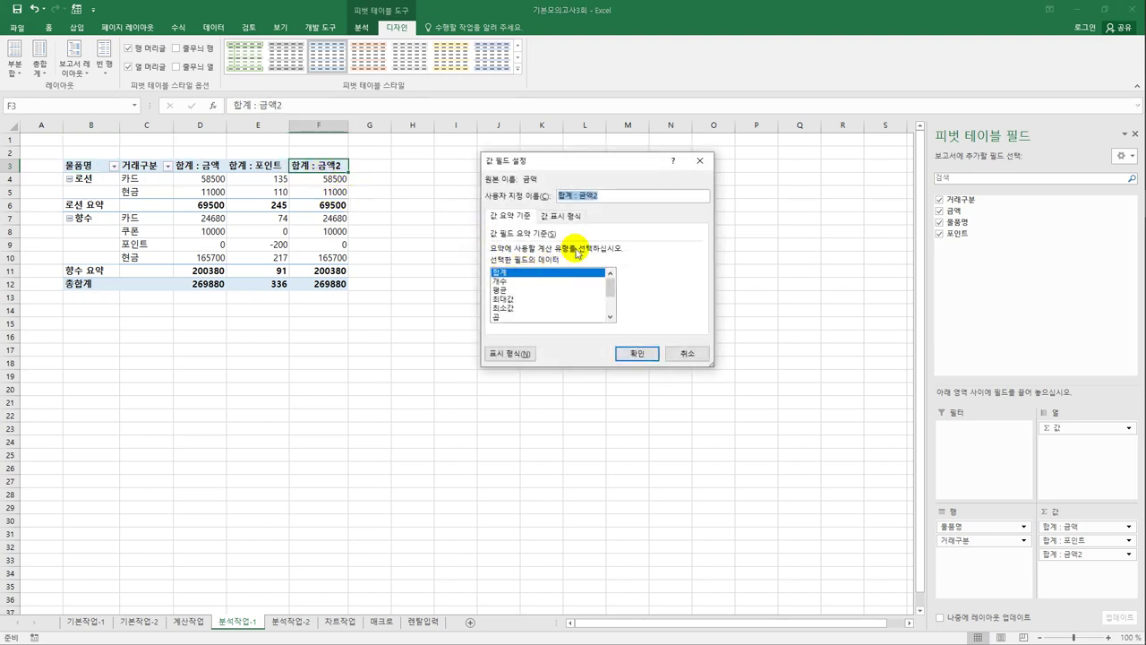
{"action": "type", "text": "금"}
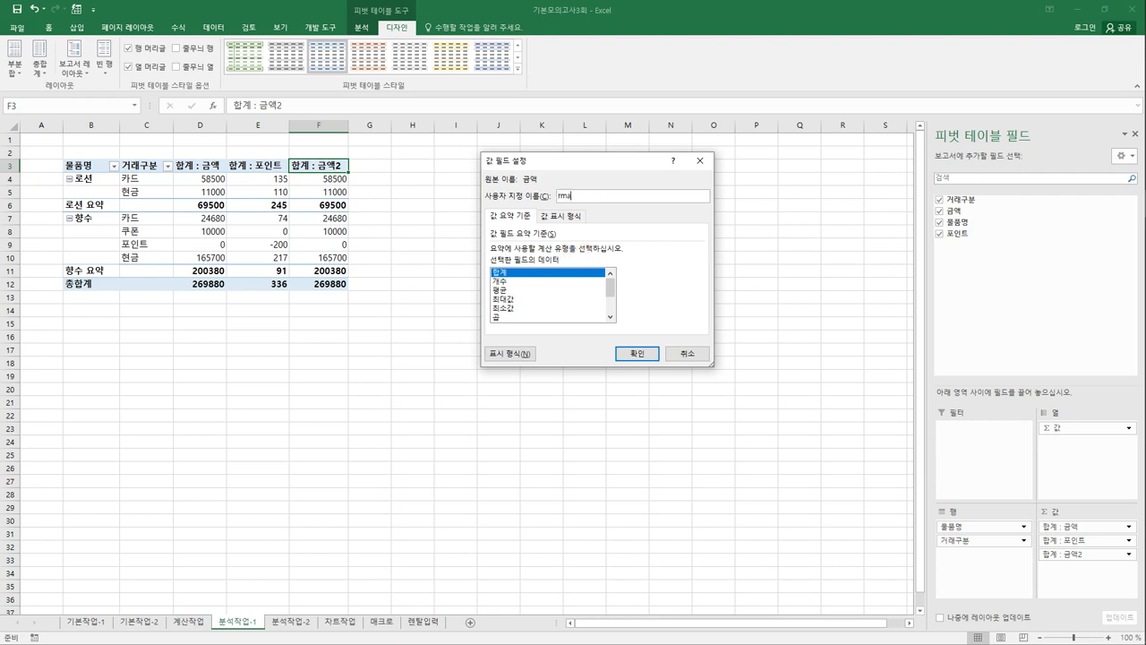
{"action": "type", "text": "액비율"}
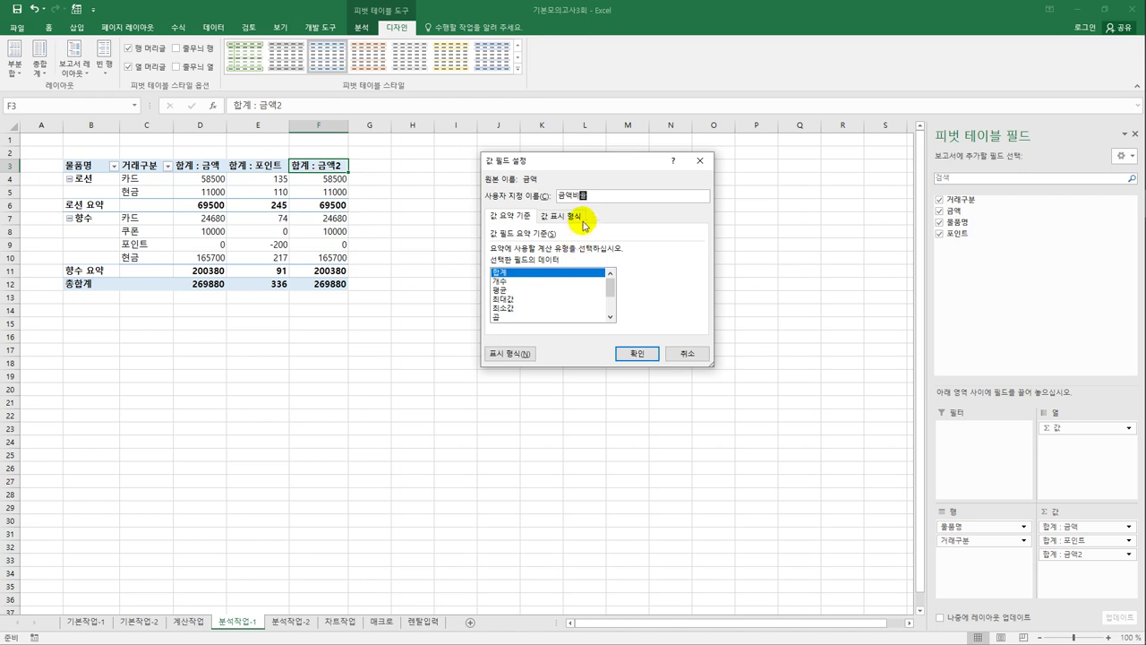
{"action": "left_click", "coordinate": [571, 216]}
{"action": "left_click", "coordinate": [574, 251]}
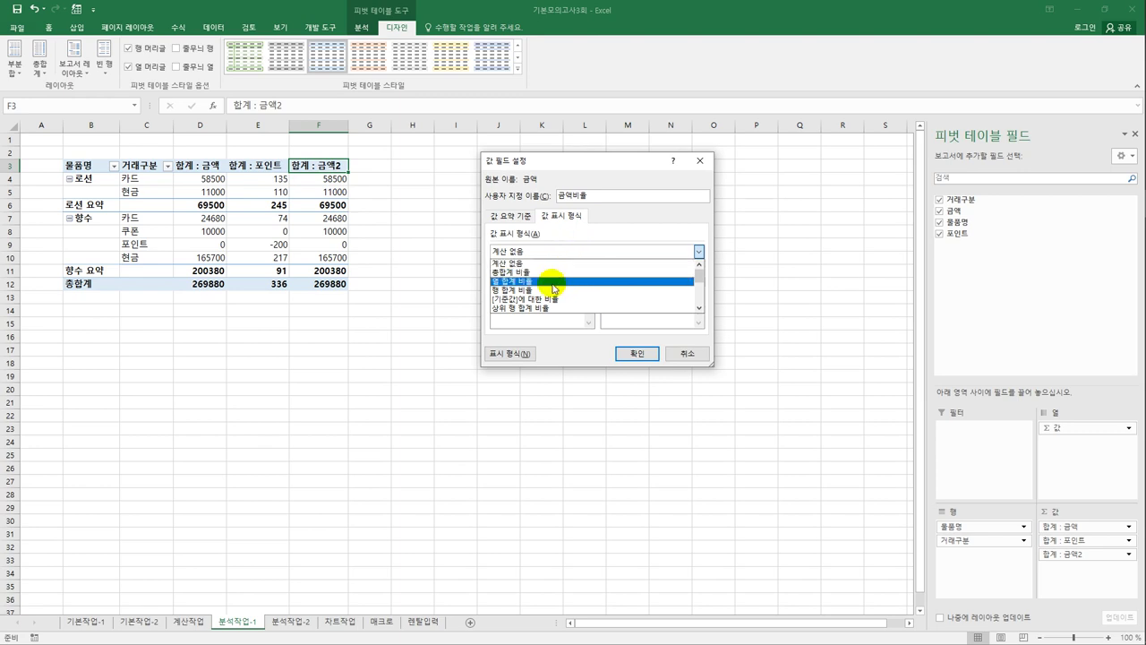
{"action": "left_click", "coordinate": [551, 281]}
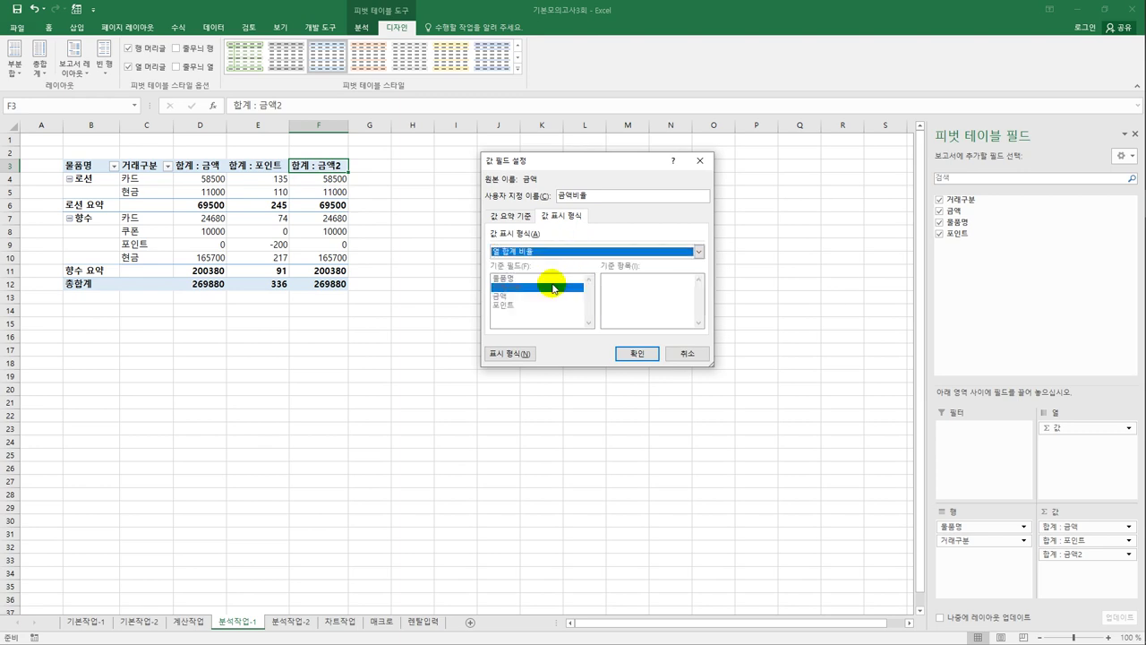
{"action": "left_click", "coordinate": [638, 355]}
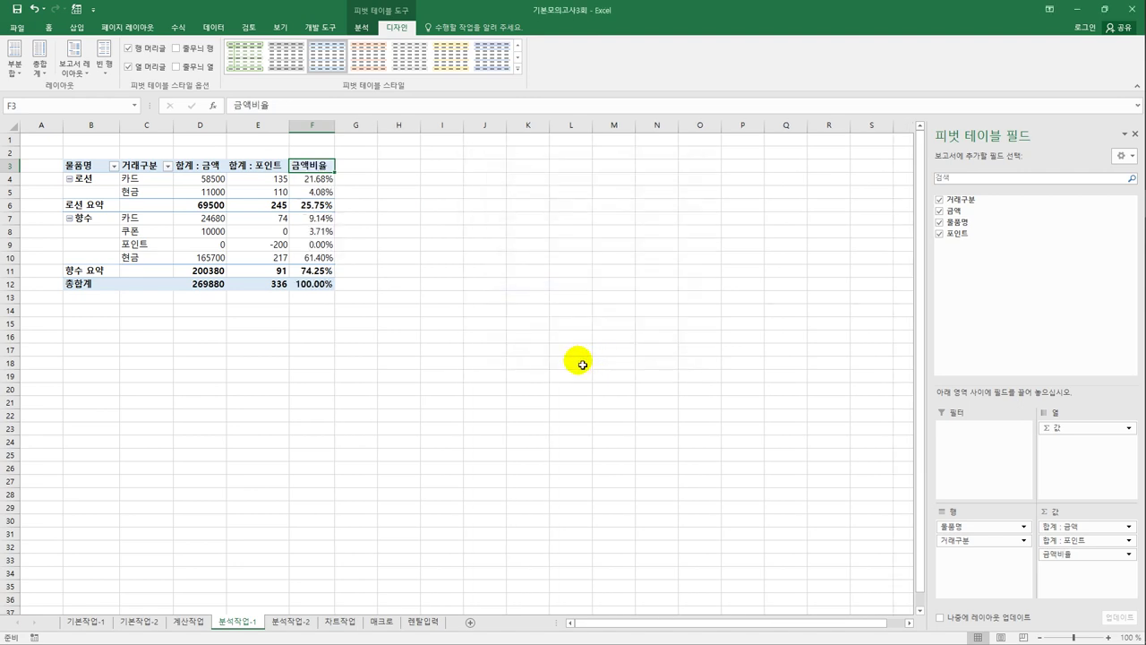
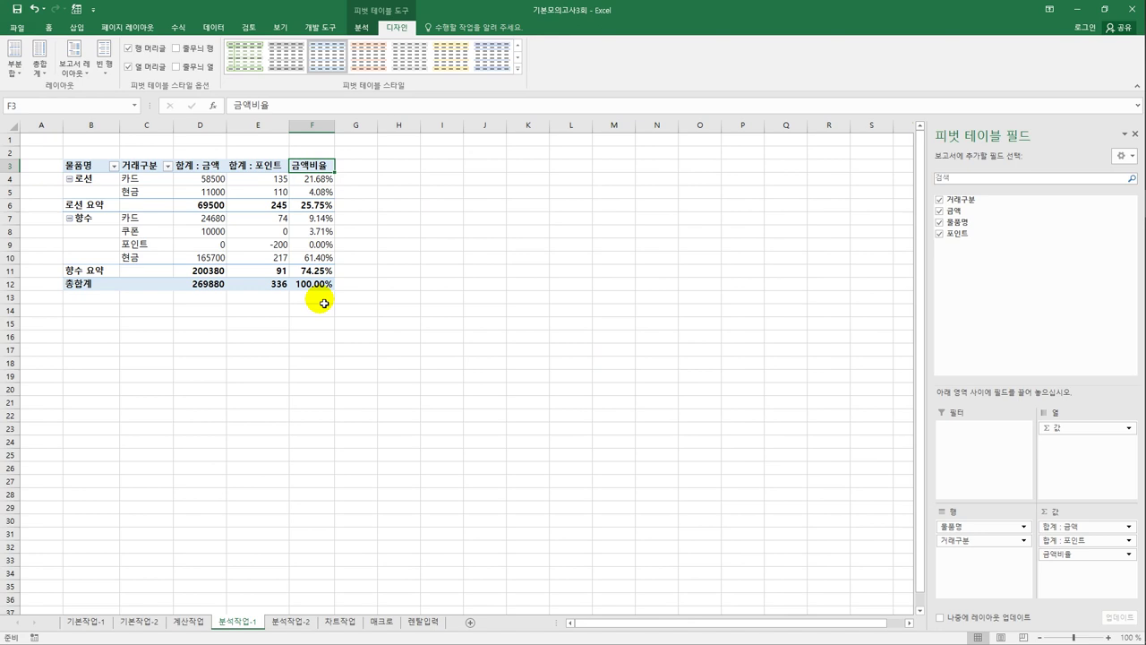
Format the 합계 : 금액 value field as 숫자 (Number) with 0 decimals and the thousands separator.
{"action": "left_click", "coordinate": [213, 168]}
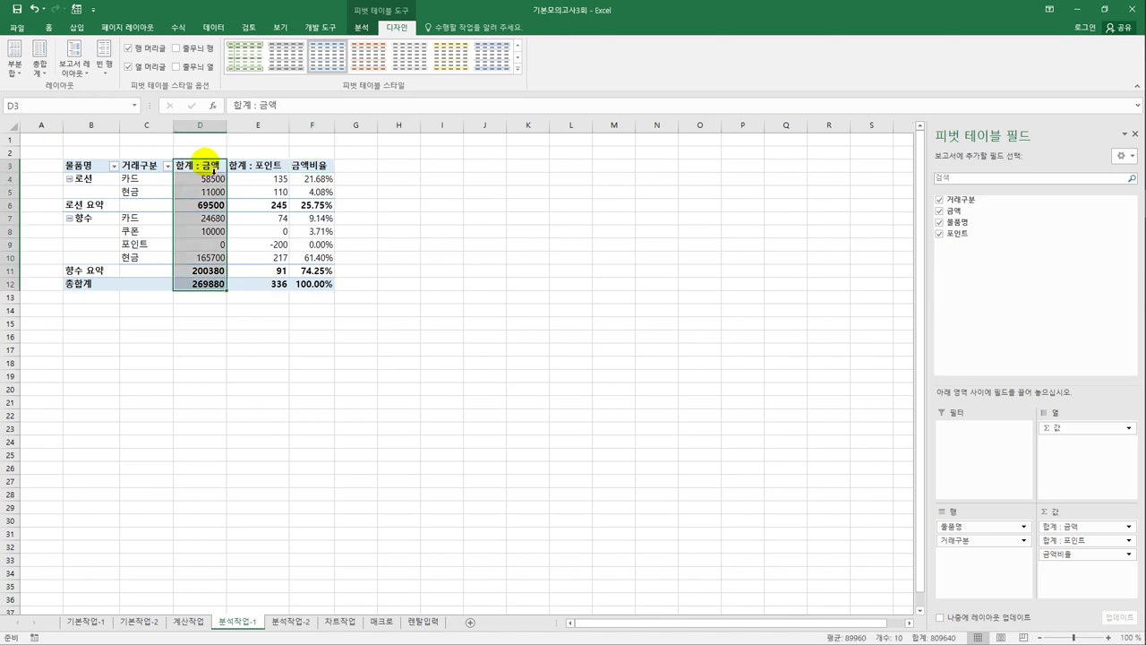
{"action": "left_click", "coordinate": [212, 169]}
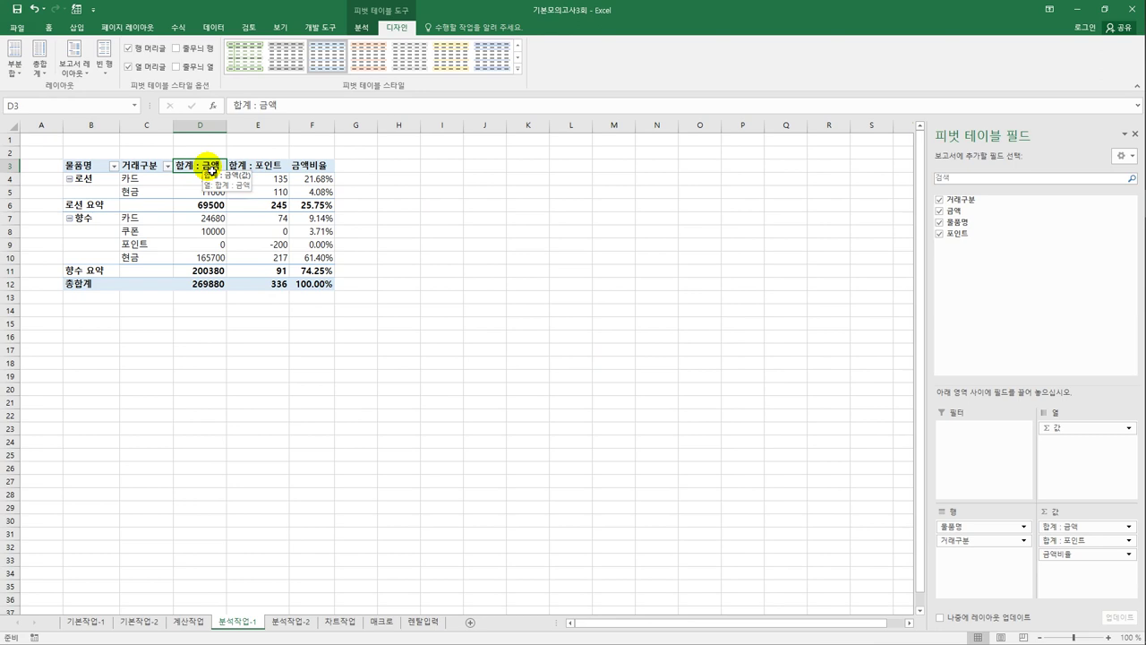
{"action": "double_click", "coordinate": [212, 170]}
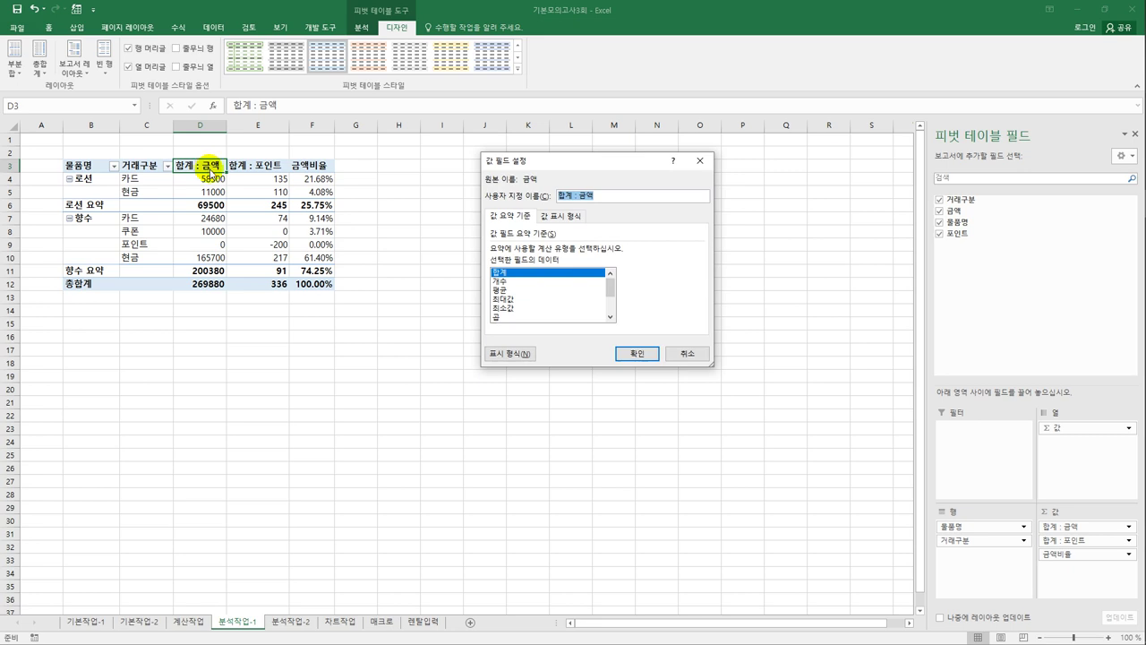
{"action": "left_click", "coordinate": [505, 354]}
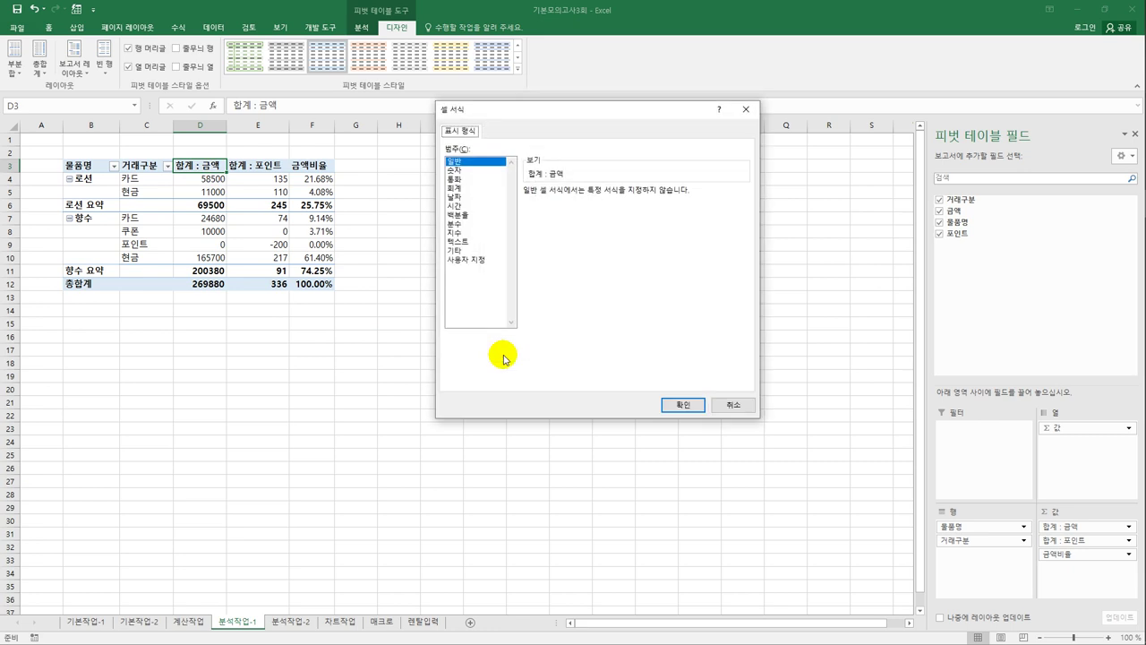
{"action": "left_click", "coordinate": [491, 170]}
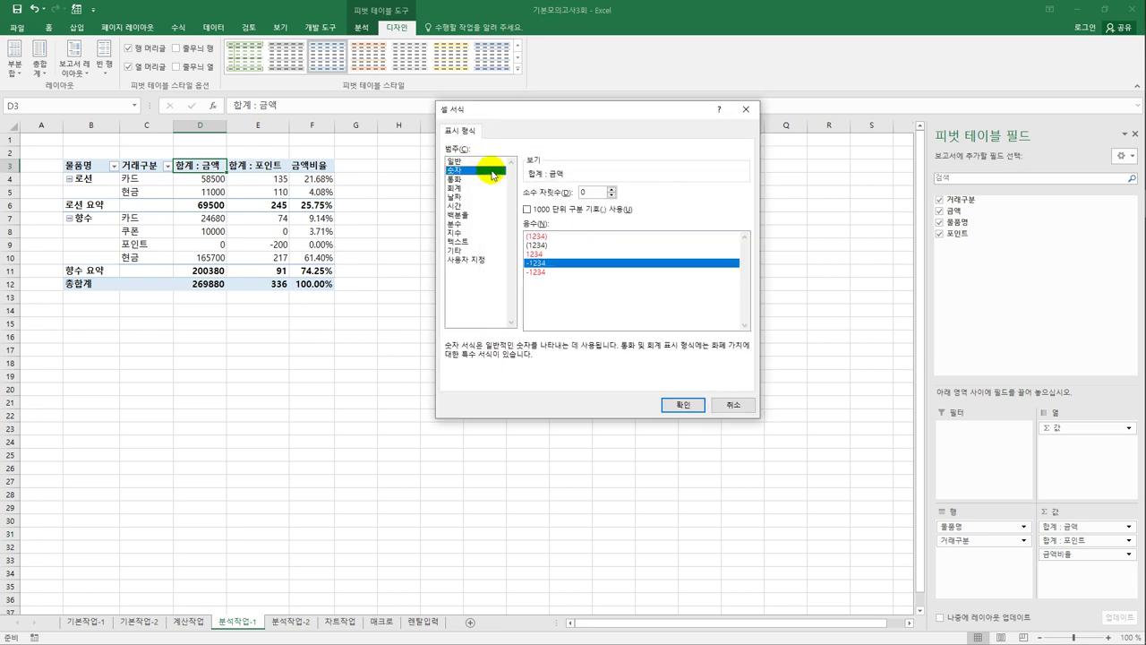
{"action": "left_click", "coordinate": [545, 210]}
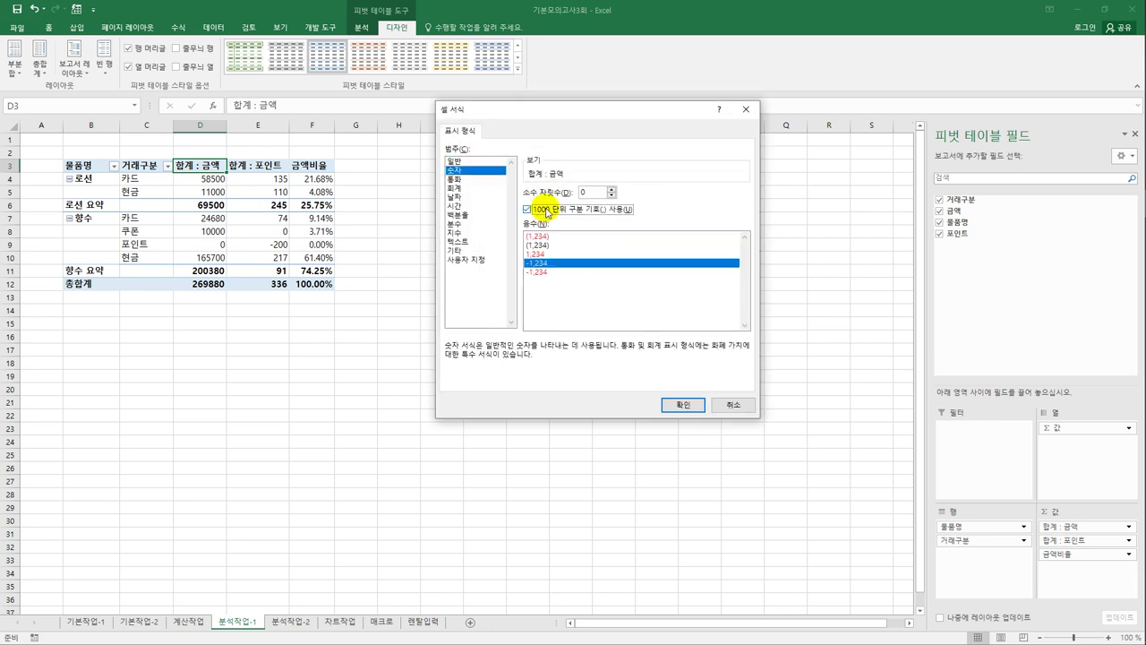
{"action": "left_click", "coordinate": [690, 403]}
{"action": "left_click", "coordinate": [635, 355]}
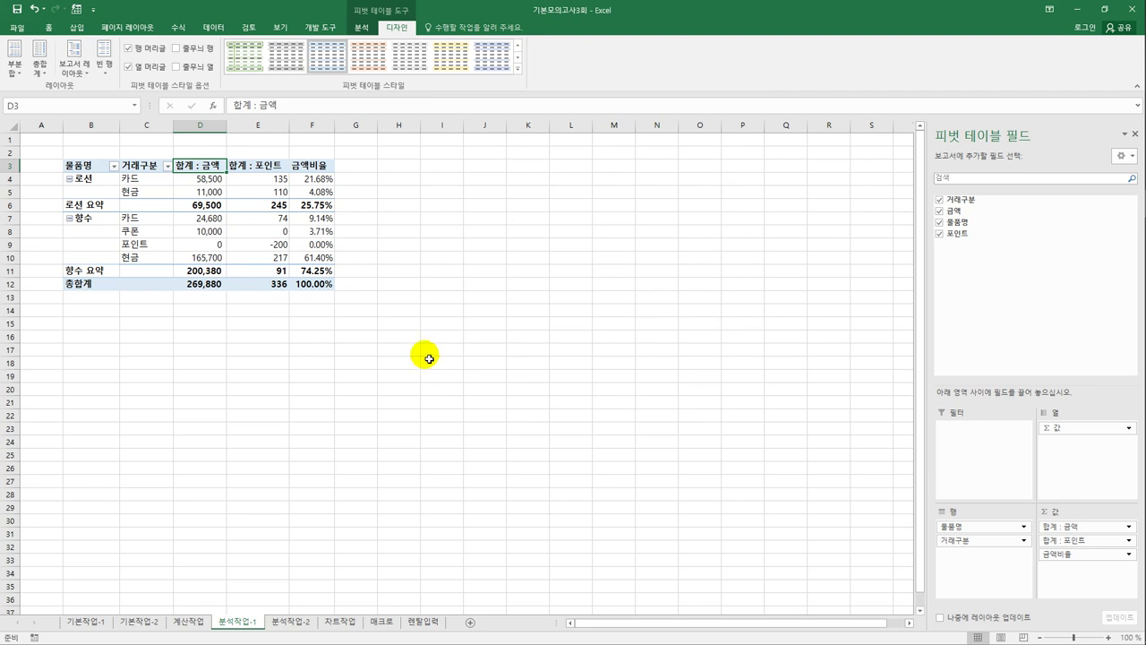
Apply the orange style from the third row of the 밝게 (Light) group to the PivotTable.
{"action": "left_click", "coordinate": [516, 70]}
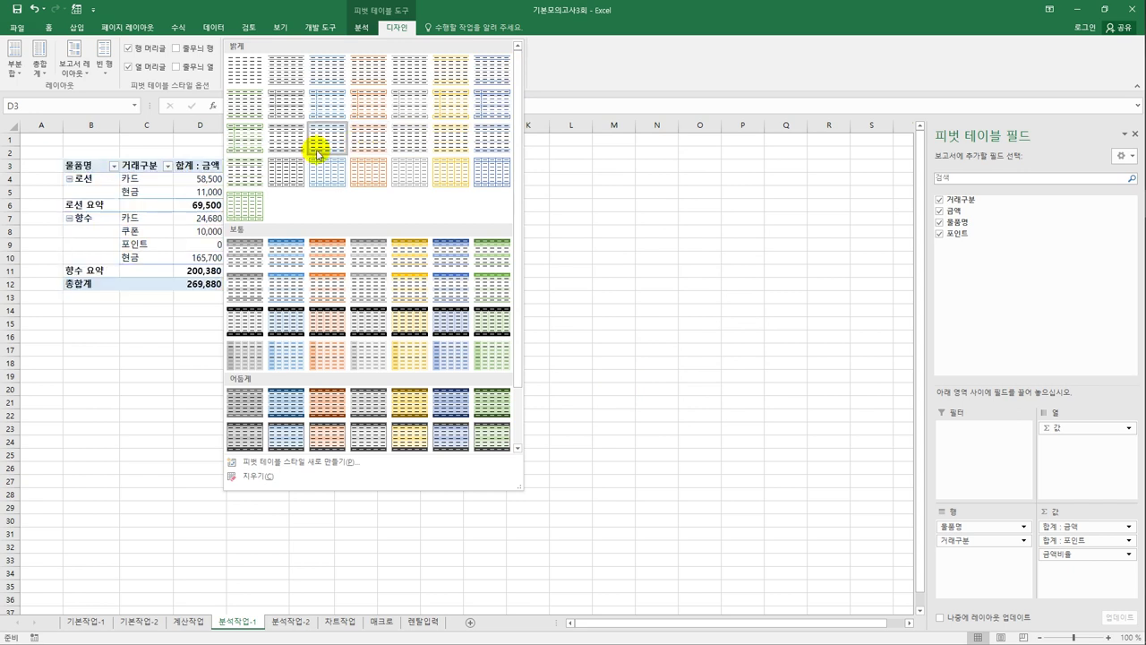
{"action": "left_click", "coordinate": [362, 147]}
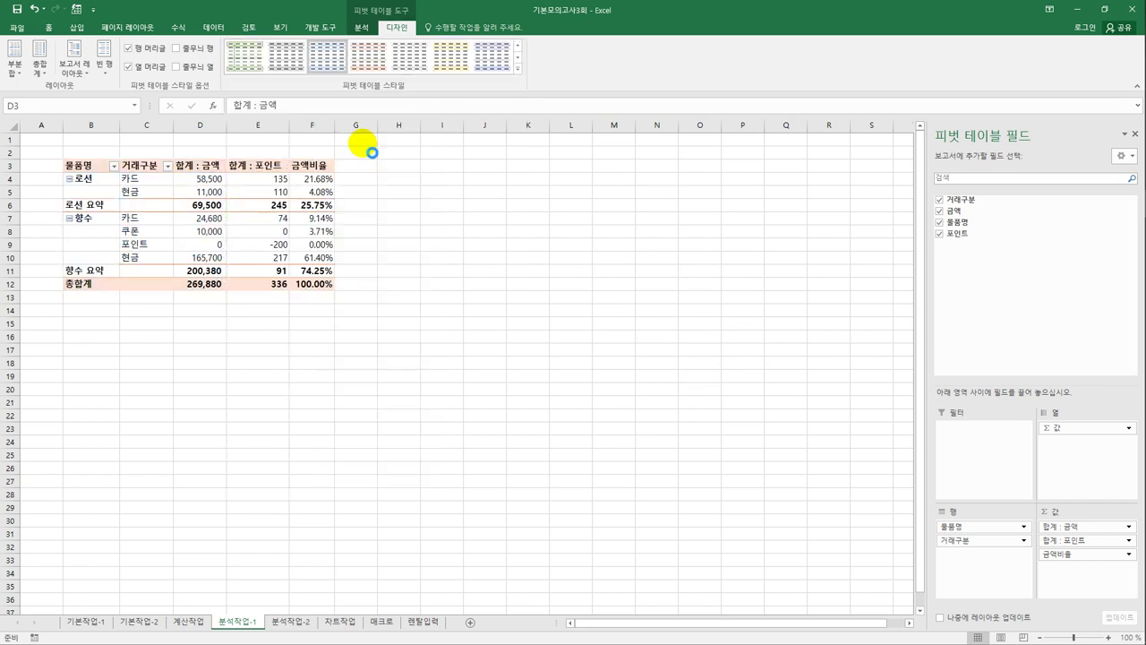
On the 분석작업-2 sheet, remove duplicate rows that match in 거래구분, 물품명, 주문수량 and 판매수량.
{"action": "left_click", "coordinate": [381, 258]}
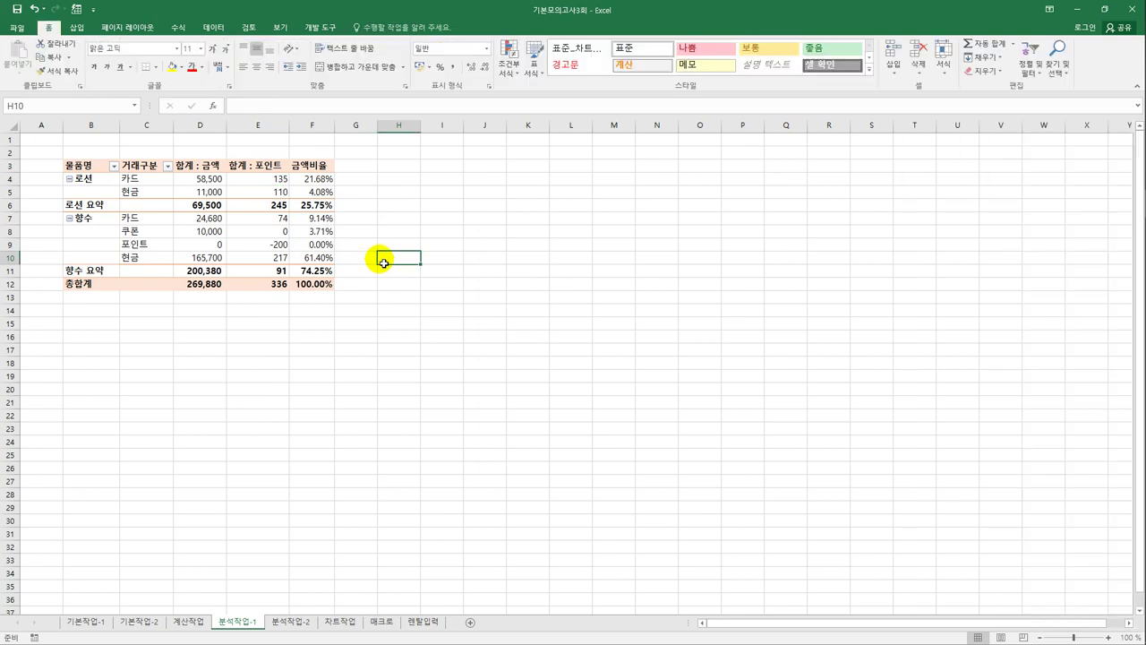
{"action": "left_click", "coordinate": [304, 620]}
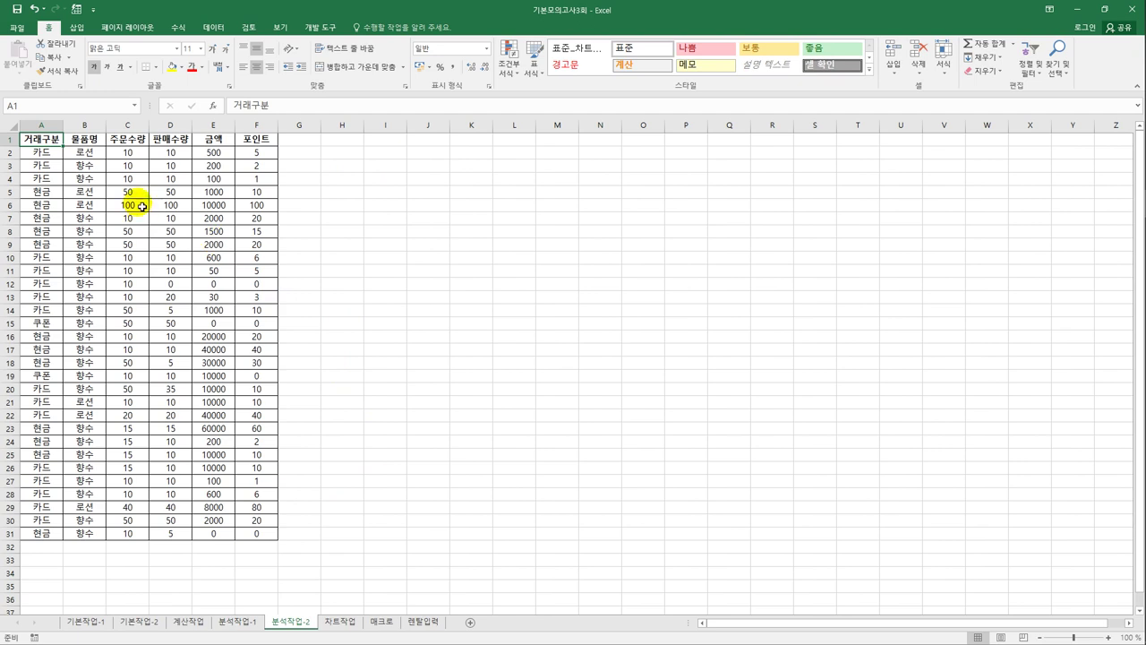
{"action": "left_click", "coordinate": [84, 166]}
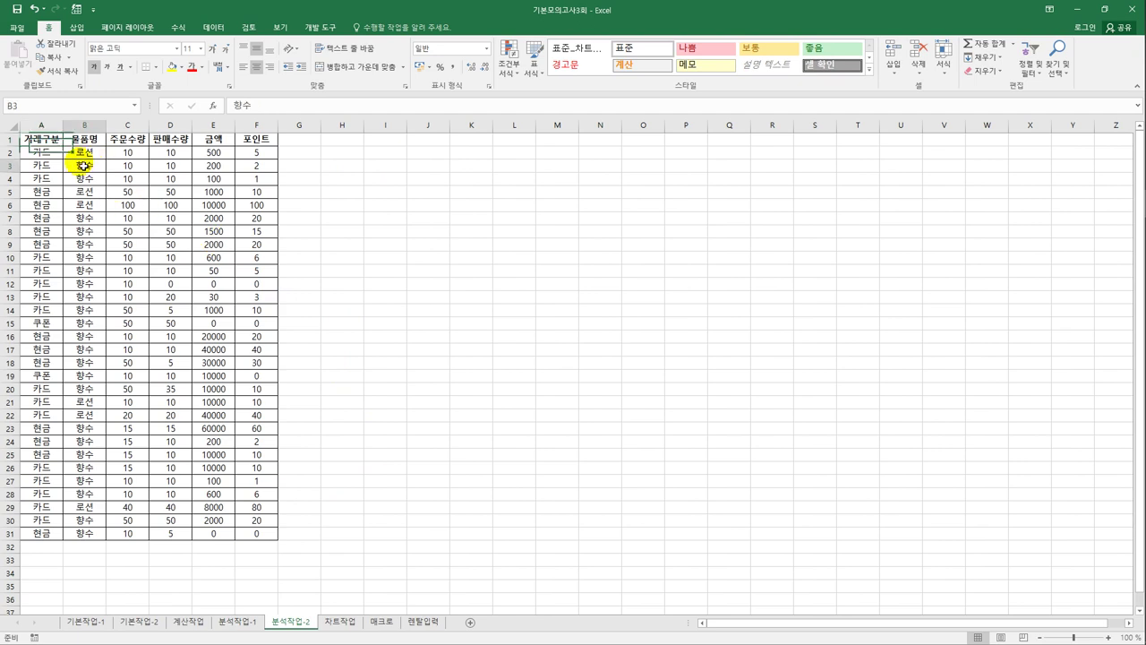
{"action": "left_click", "coordinate": [213, 27]}
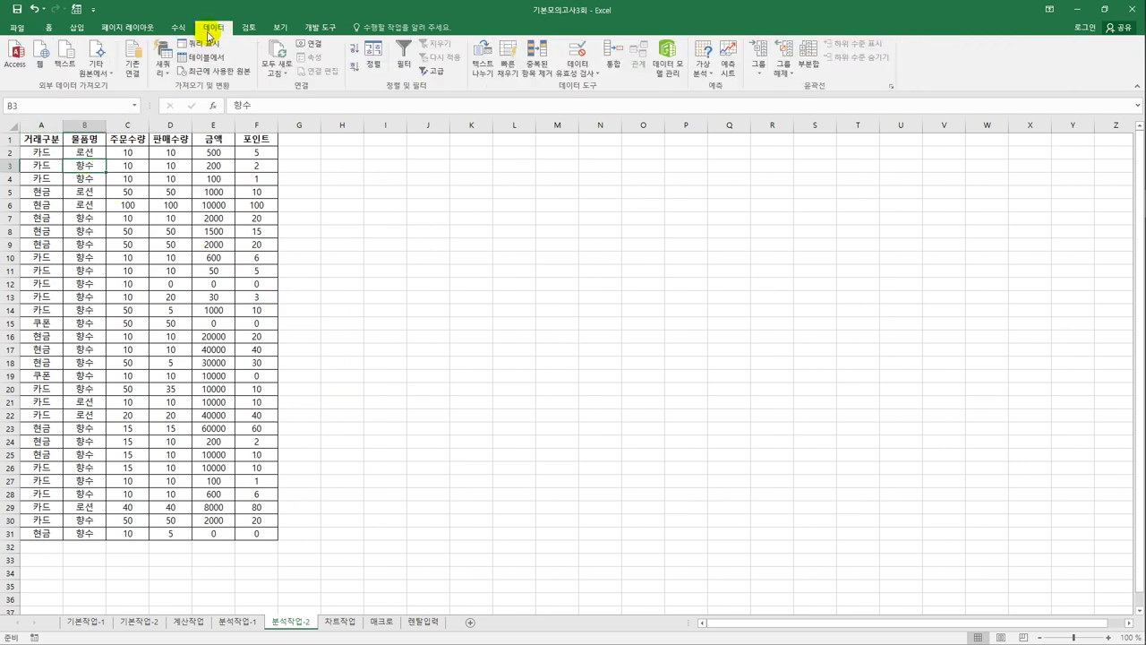
{"action": "left_click", "coordinate": [546, 71]}
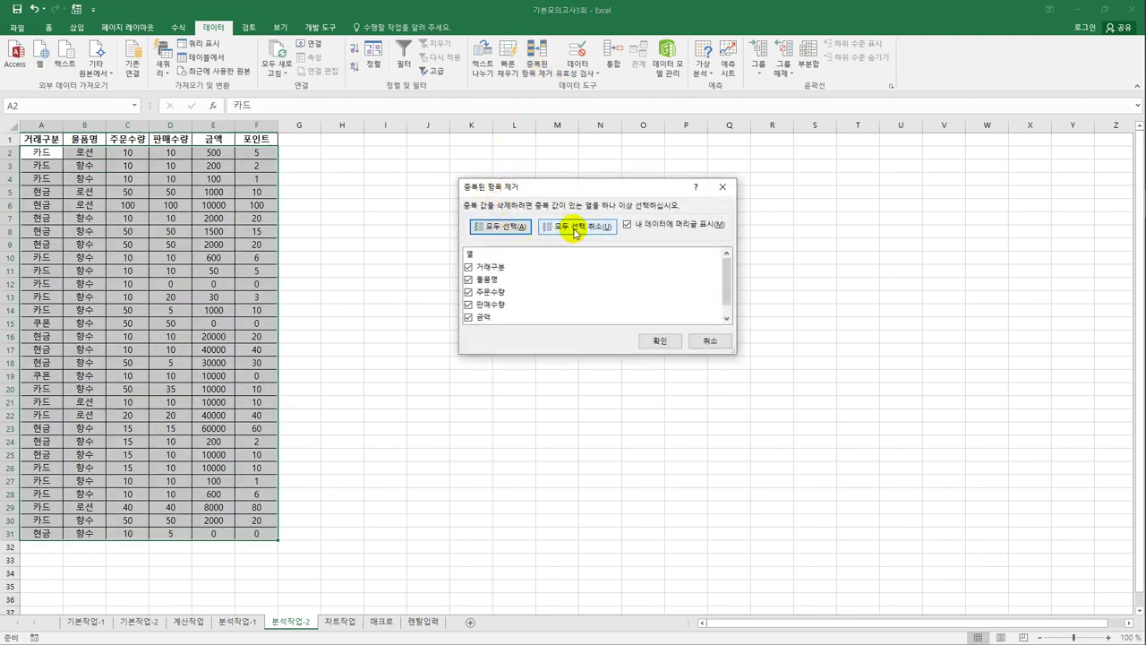
{"action": "left_click", "coordinate": [575, 229]}
{"action": "left_click", "coordinate": [467, 266]}
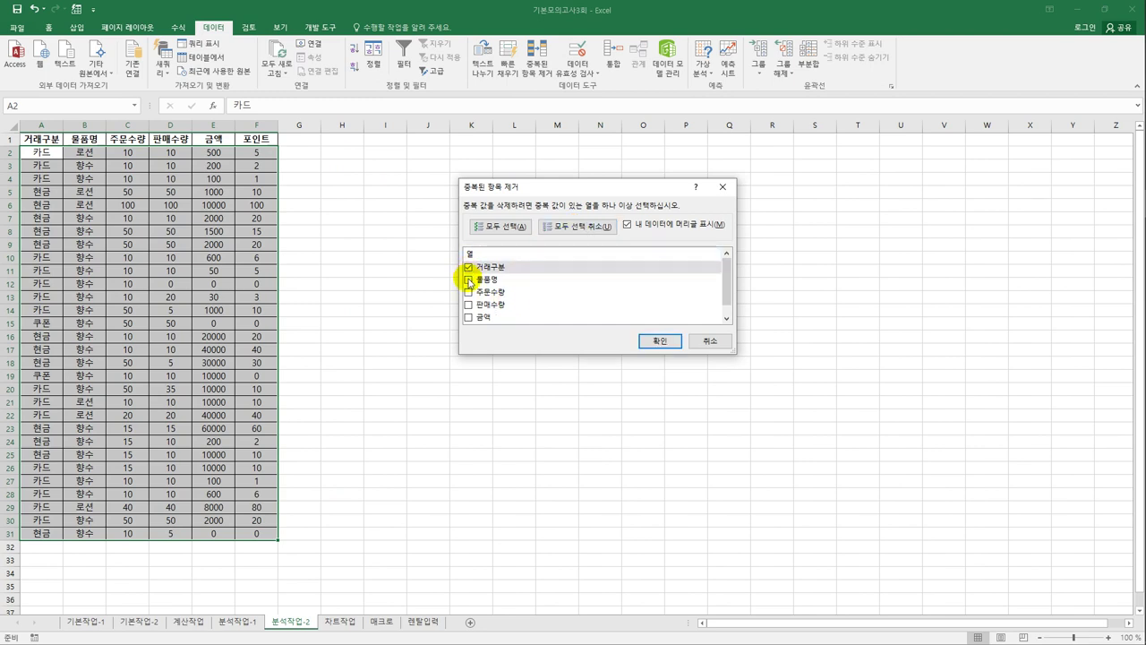
{"action": "left_click", "coordinate": [469, 279]}
{"action": "left_click", "coordinate": [468, 292]}
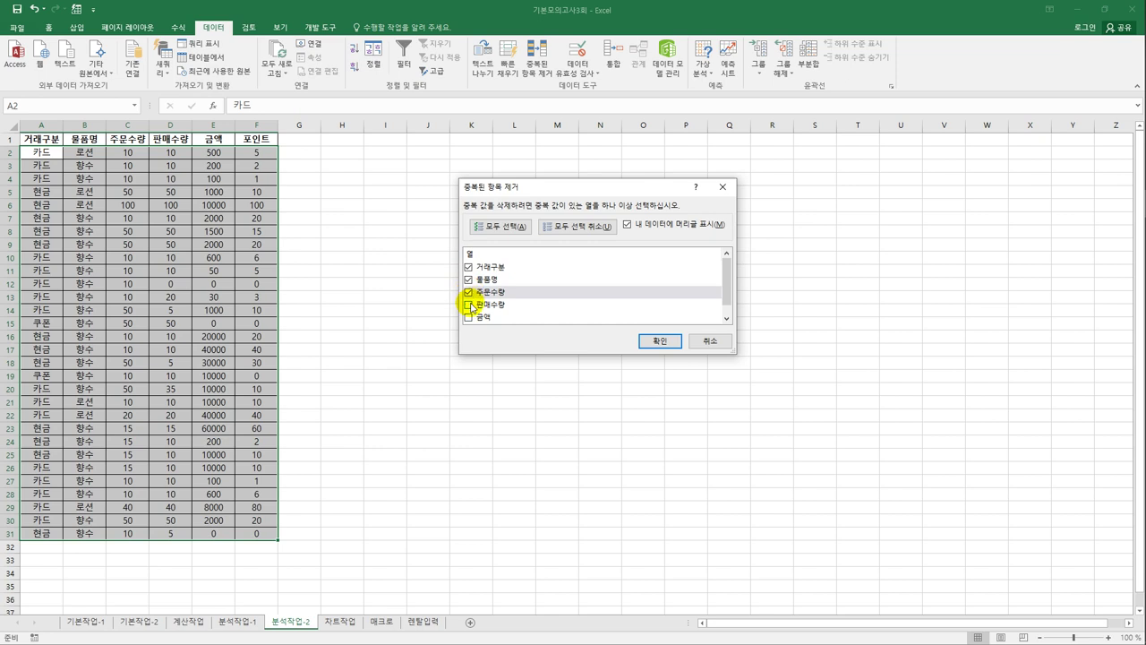
{"action": "left_click", "coordinate": [470, 306]}
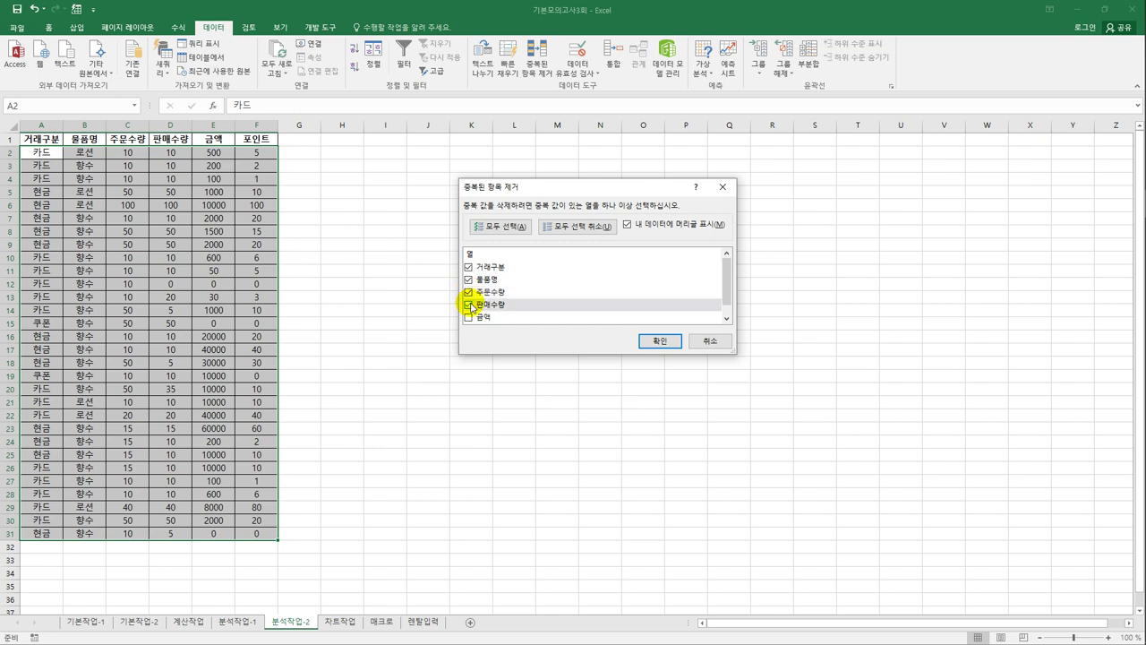
{"action": "left_click", "coordinate": [652, 342]}
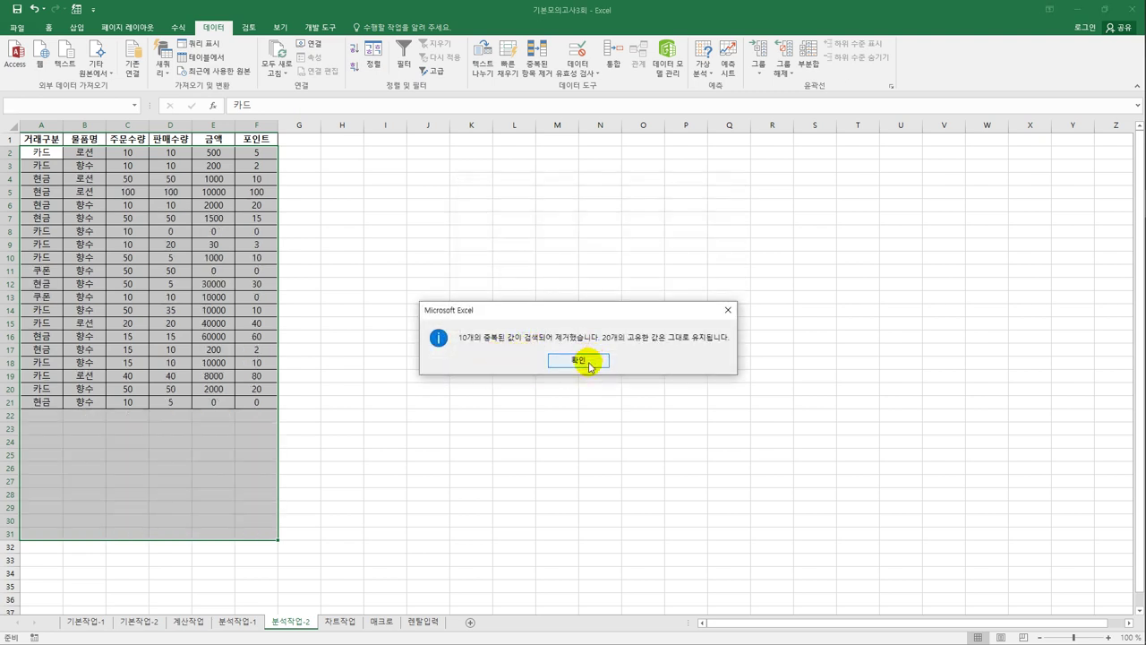
{"action": "left_click", "coordinate": [579, 361]}
Sort the table by 물품명 with 거래구분 as the second key, both in ascending order (오름차순).
{"action": "key", "text": "Down"}
{"action": "key", "text": "Right"}
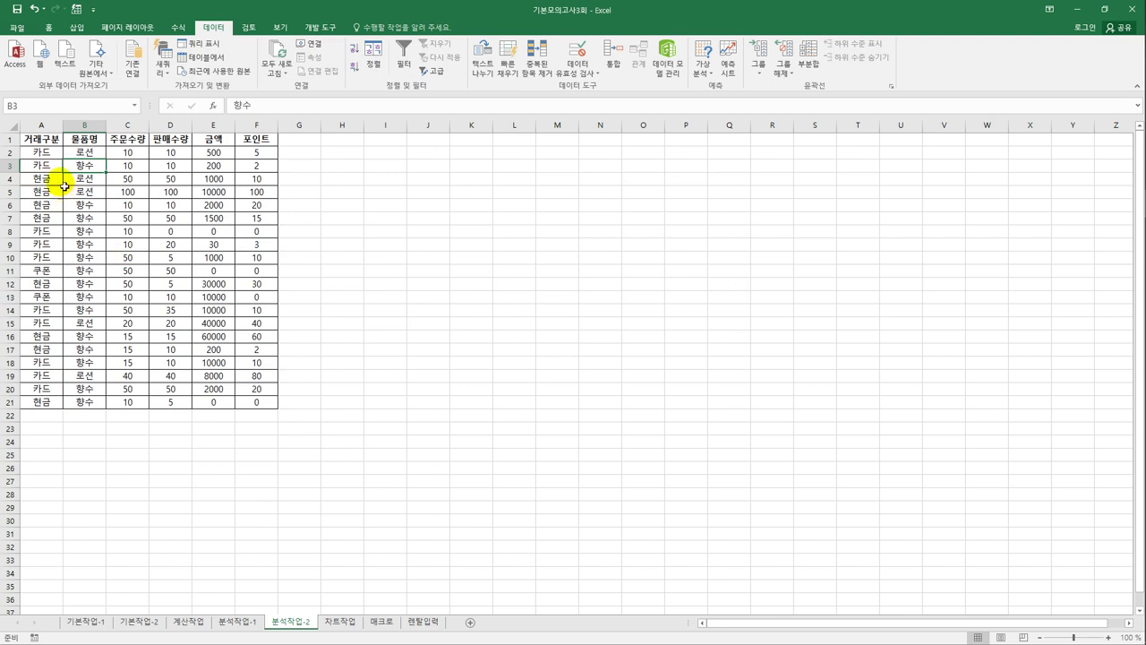
{"action": "left_click", "coordinate": [43, 165]}
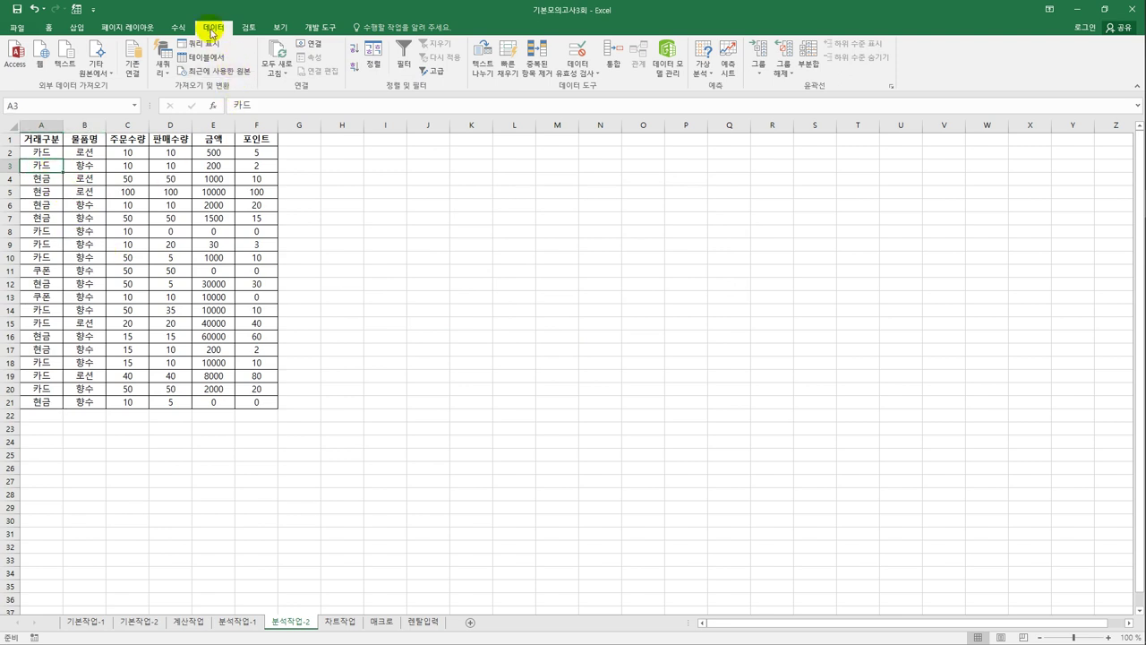
{"action": "left_click", "coordinate": [372, 52]}
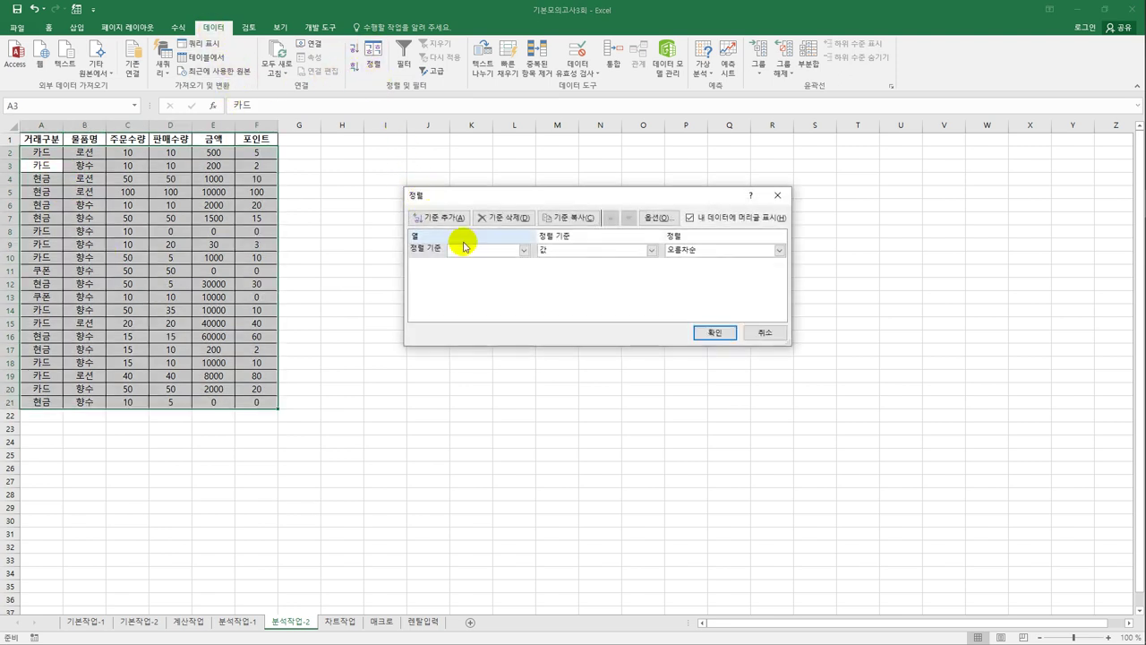
{"action": "left_click", "coordinate": [517, 251]}
{"action": "left_click", "coordinate": [515, 275]}
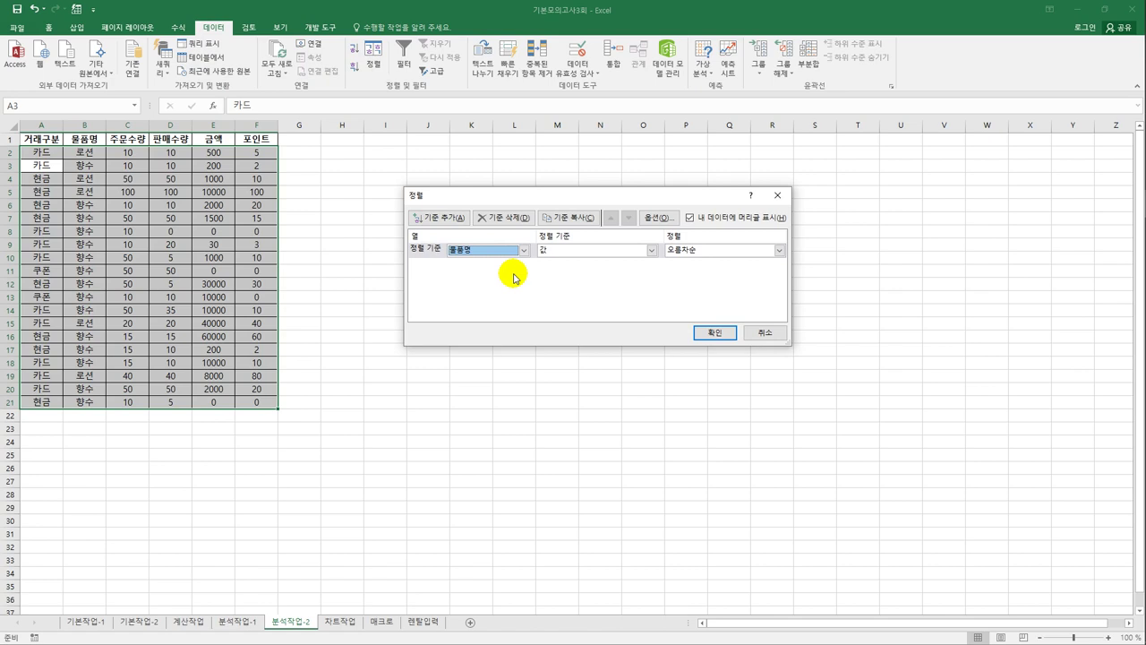
{"action": "left_click", "coordinate": [449, 224]}
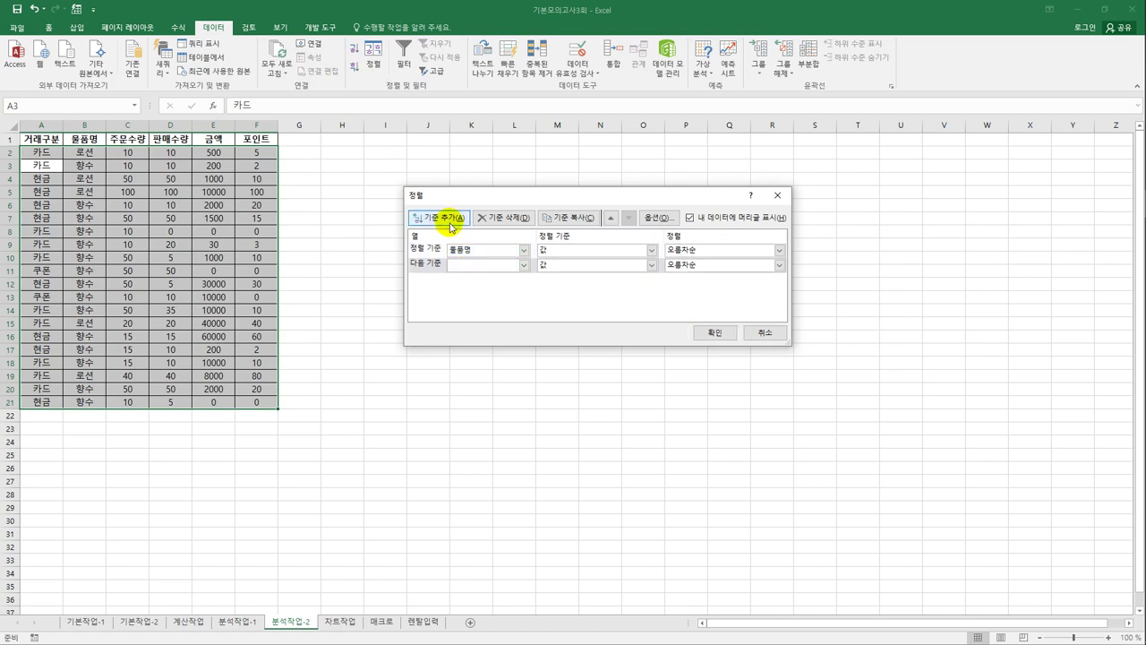
{"action": "left_click", "coordinate": [524, 265]}
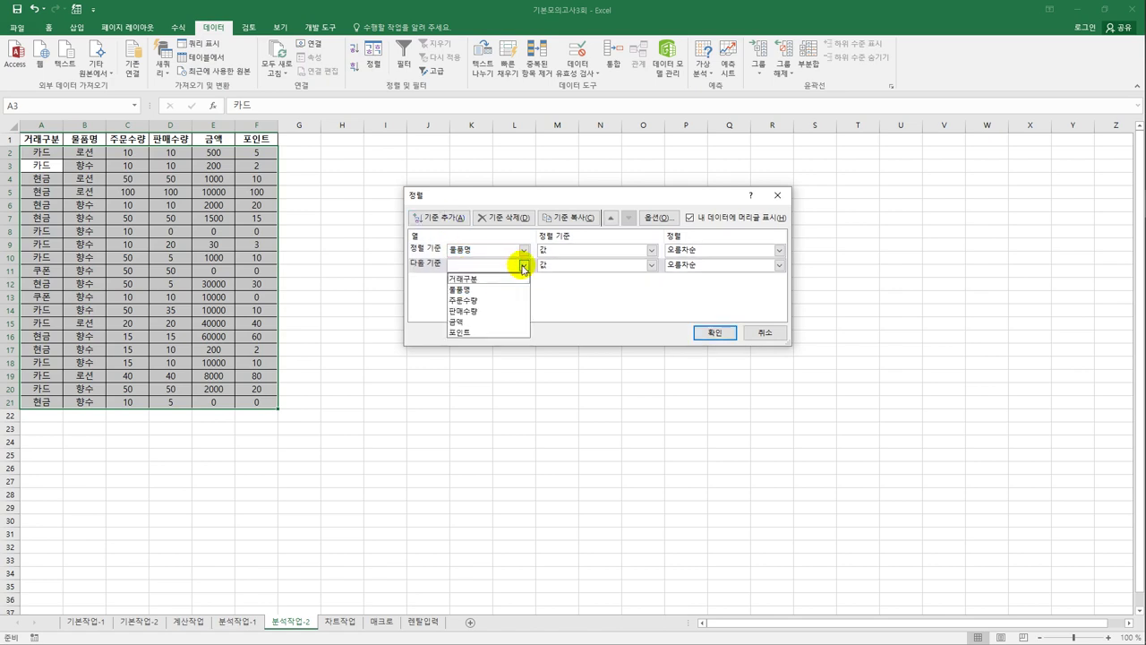
{"action": "left_click", "coordinate": [507, 279]}
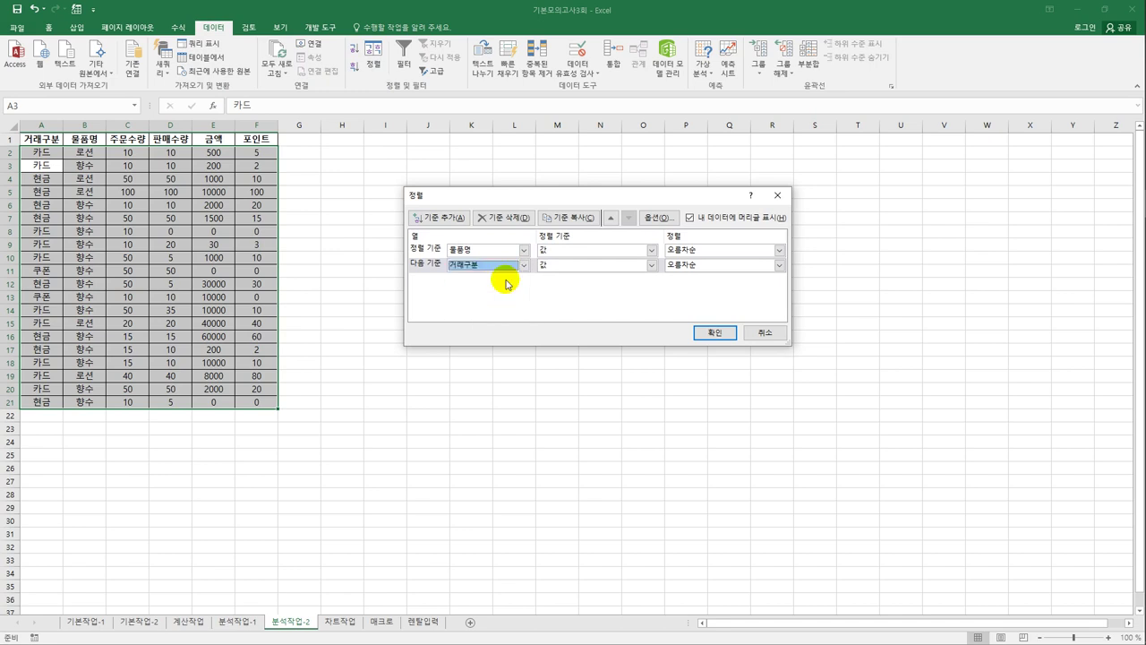
{"action": "left_click", "coordinate": [705, 332]}
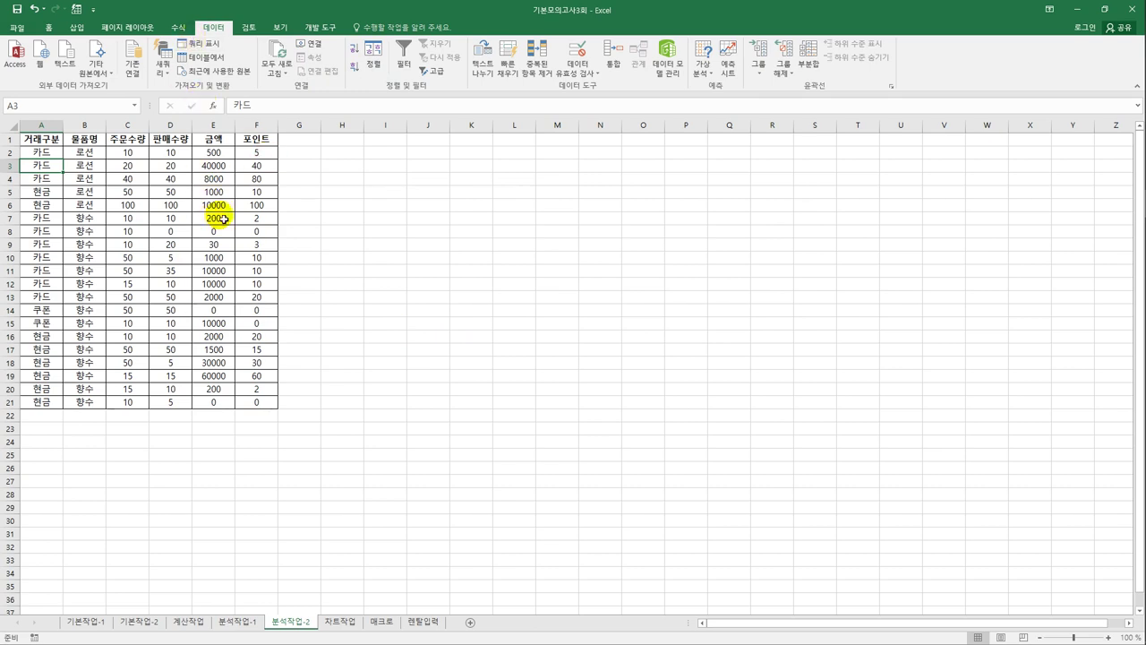
Add subtotals to the table grouped by 물품명, using 평균 (average) on 금액 only.
{"action": "left_click", "coordinate": [801, 72]}
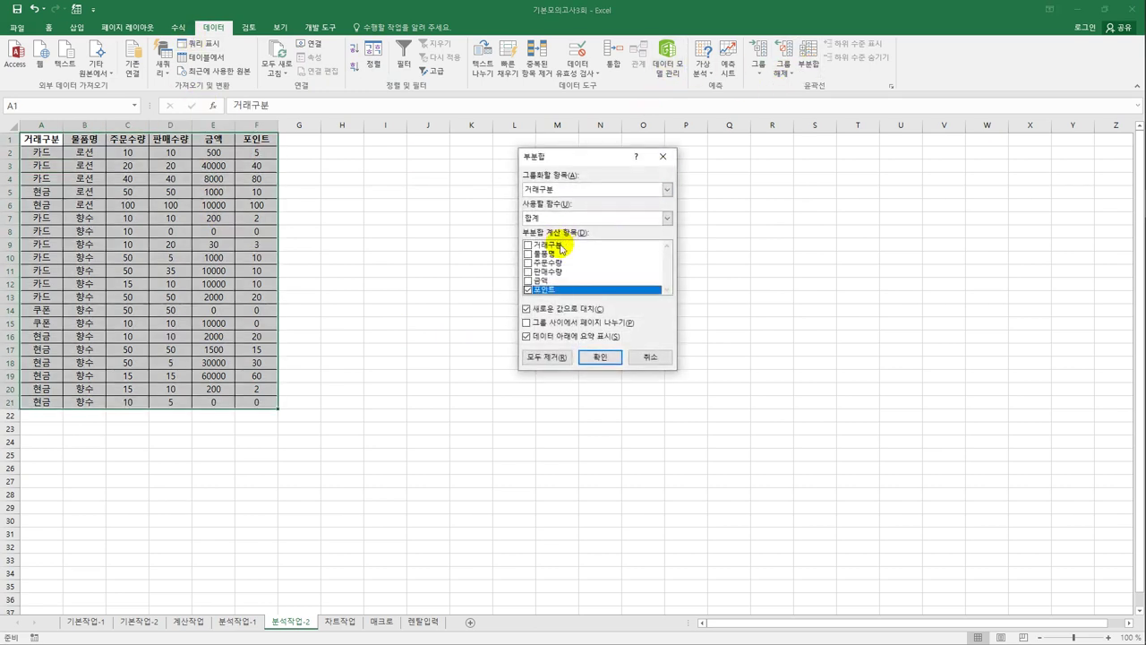
{"action": "left_click", "coordinate": [556, 188]}
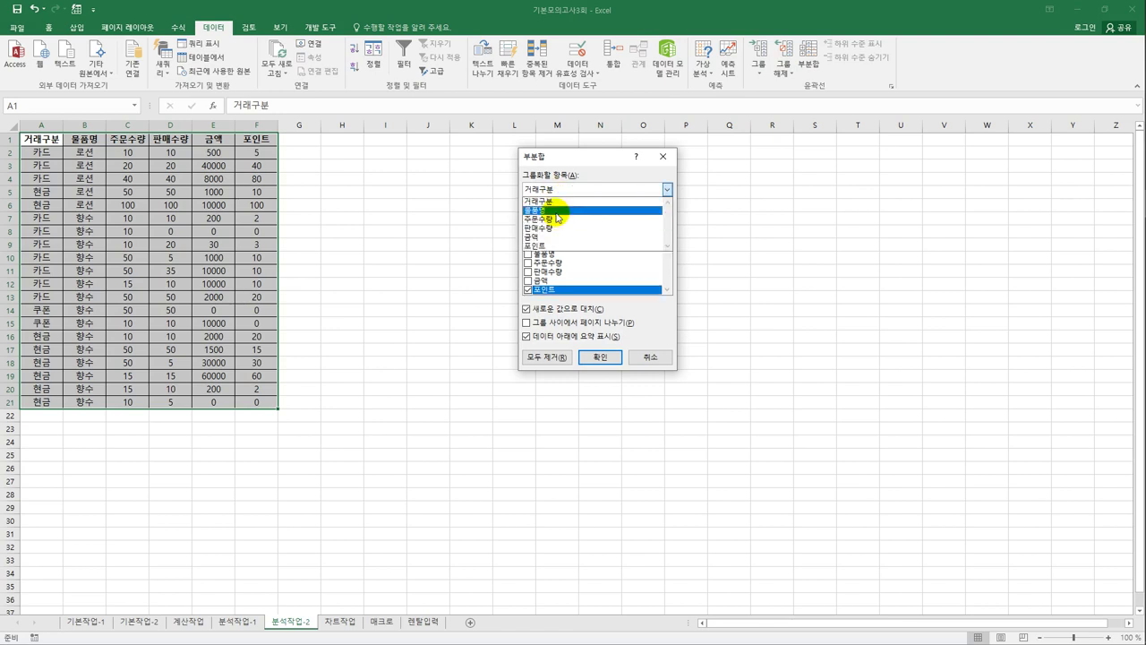
{"action": "left_click", "coordinate": [556, 211]}
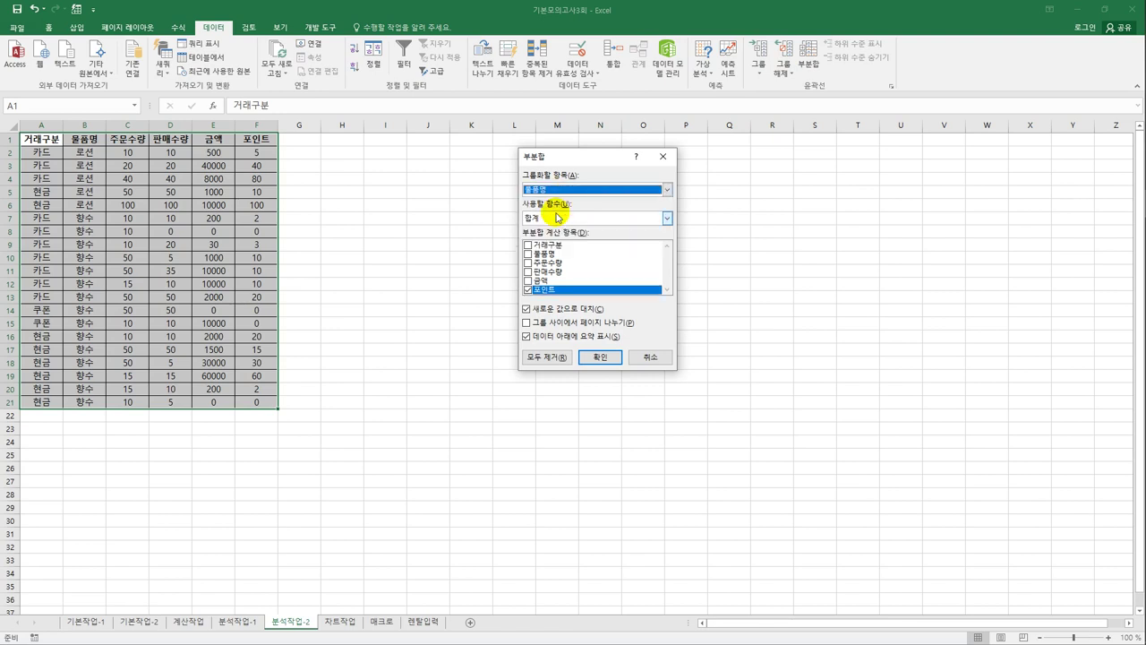
{"action": "left_click", "coordinate": [527, 289]}
{"action": "left_click", "coordinate": [527, 280]}
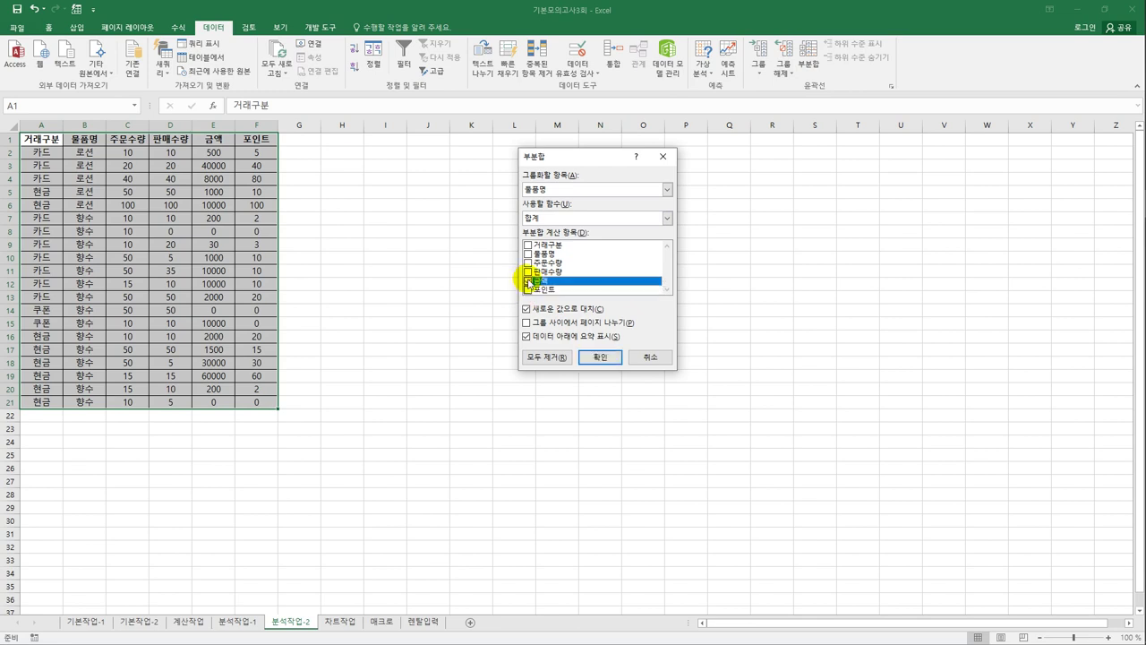
{"action": "left_click", "coordinate": [583, 218]}
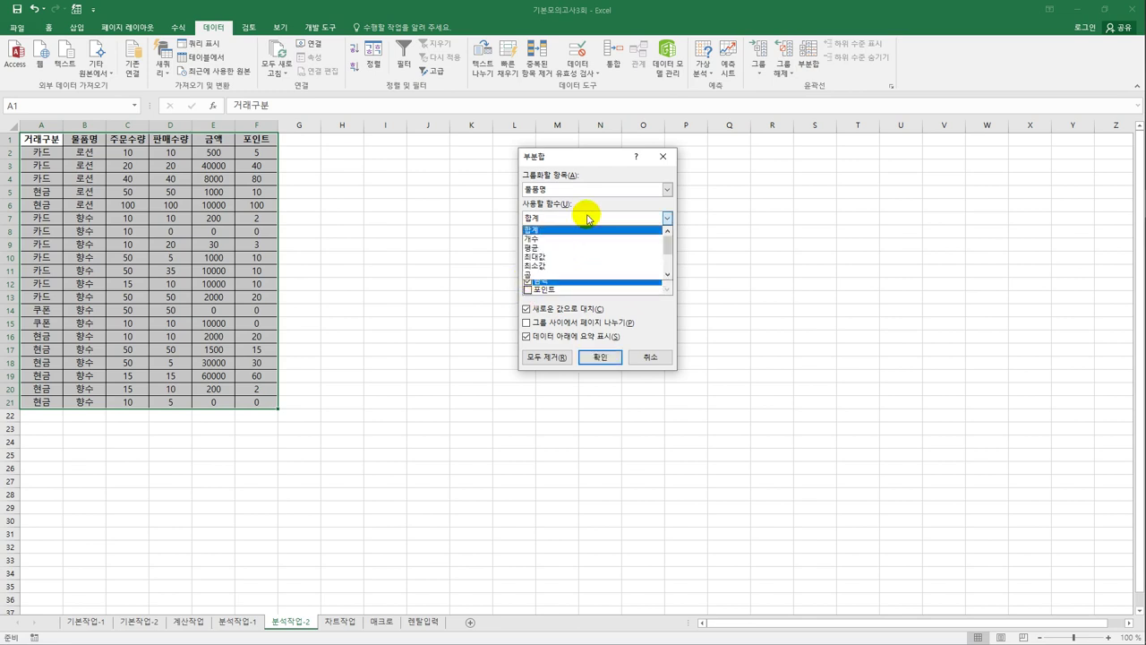
{"action": "left_click", "coordinate": [582, 248]}
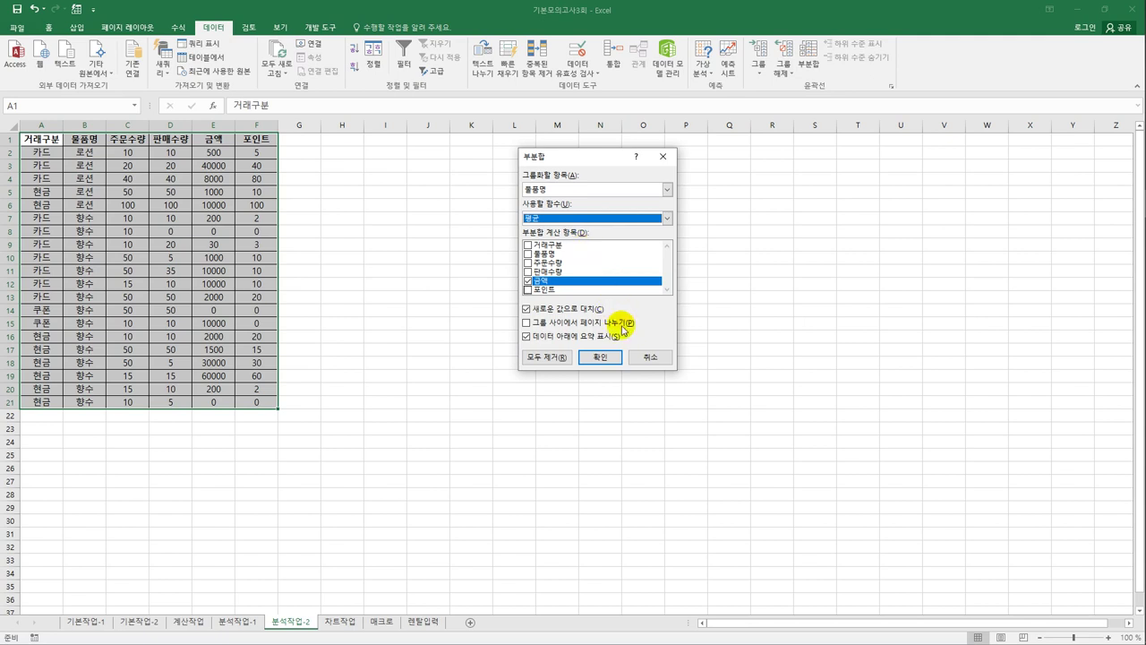
{"action": "left_click", "coordinate": [595, 360]}
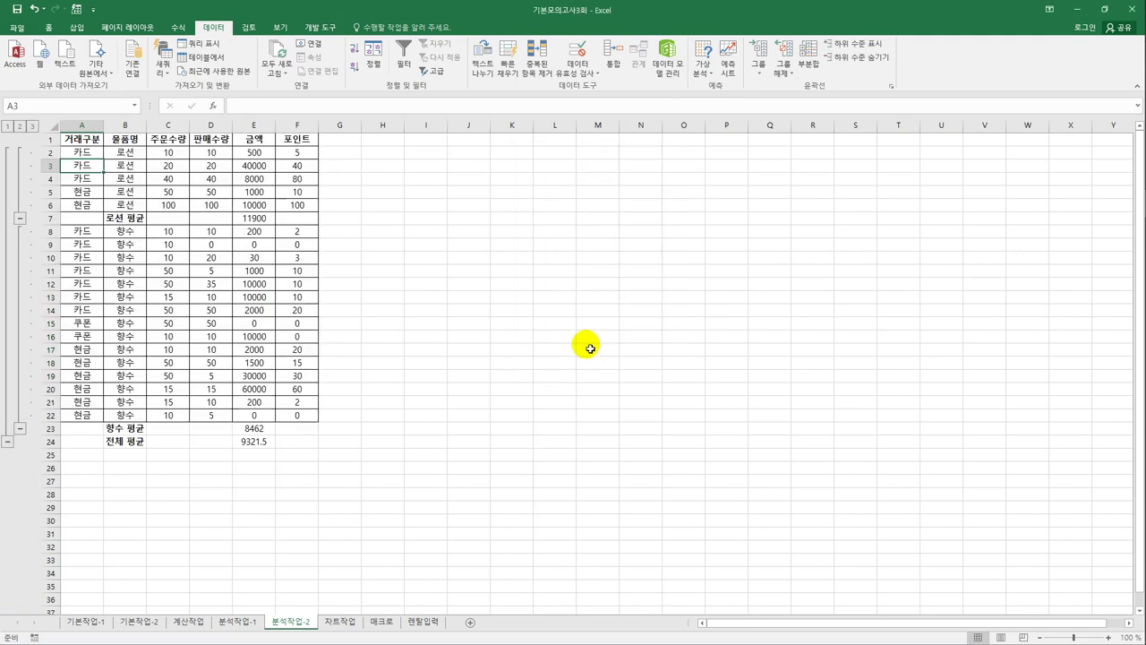
Add a nested subtotal grouped by 거래구분 using 개수 (count) on 주문수량, without replacing the existing subtotals.
{"action": "left_click", "coordinate": [808, 64]}
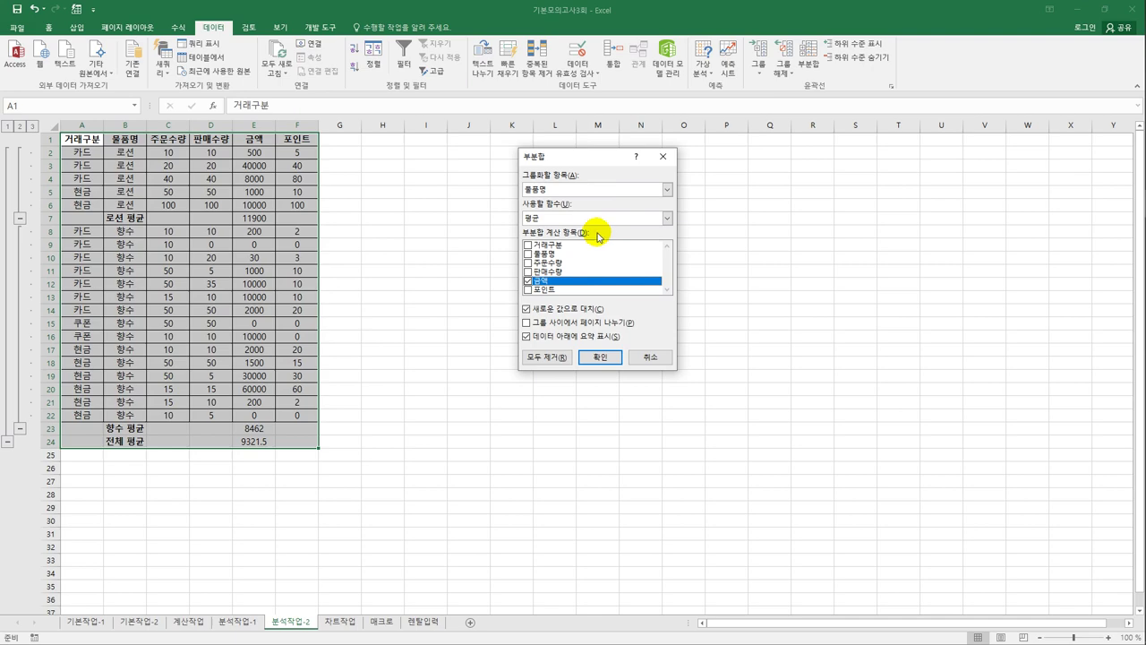
{"action": "left_click", "coordinate": [569, 189]}
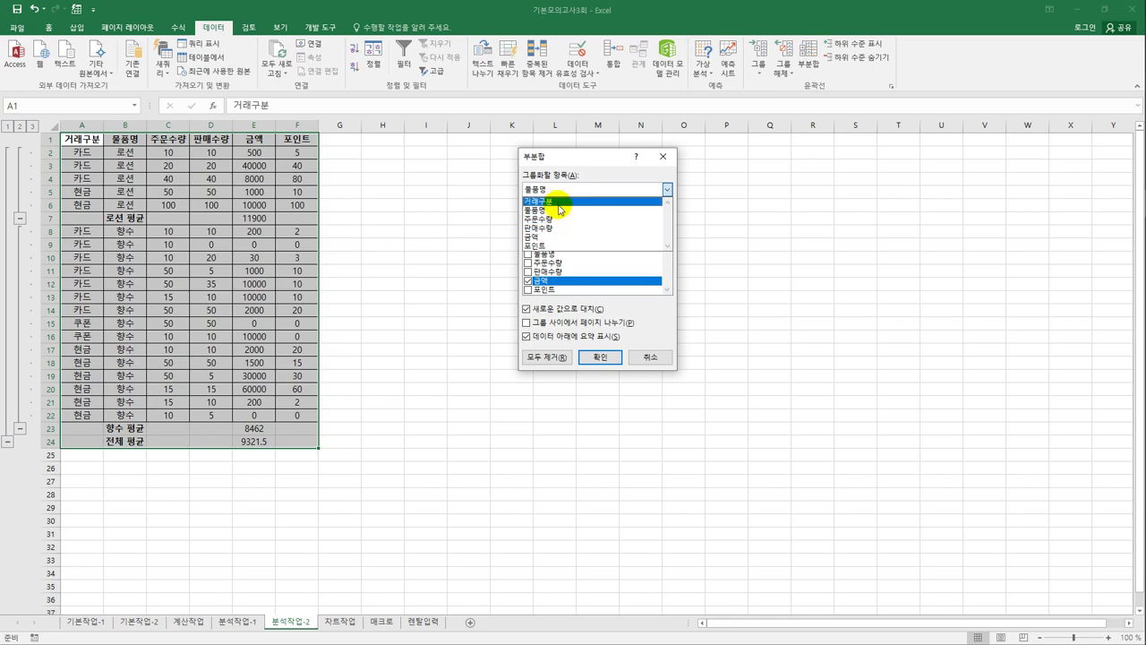
{"action": "left_click", "coordinate": [558, 204]}
{"action": "left_click", "coordinate": [526, 281]}
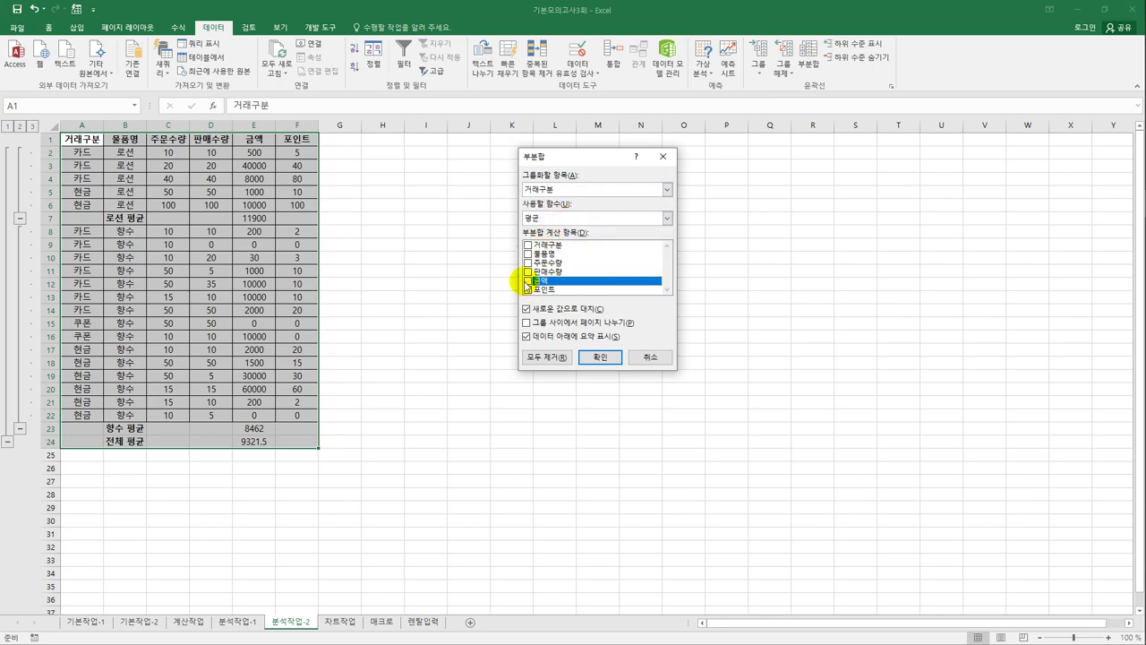
{"action": "left_click", "coordinate": [528, 253]}
{"action": "left_click", "coordinate": [552, 218]}
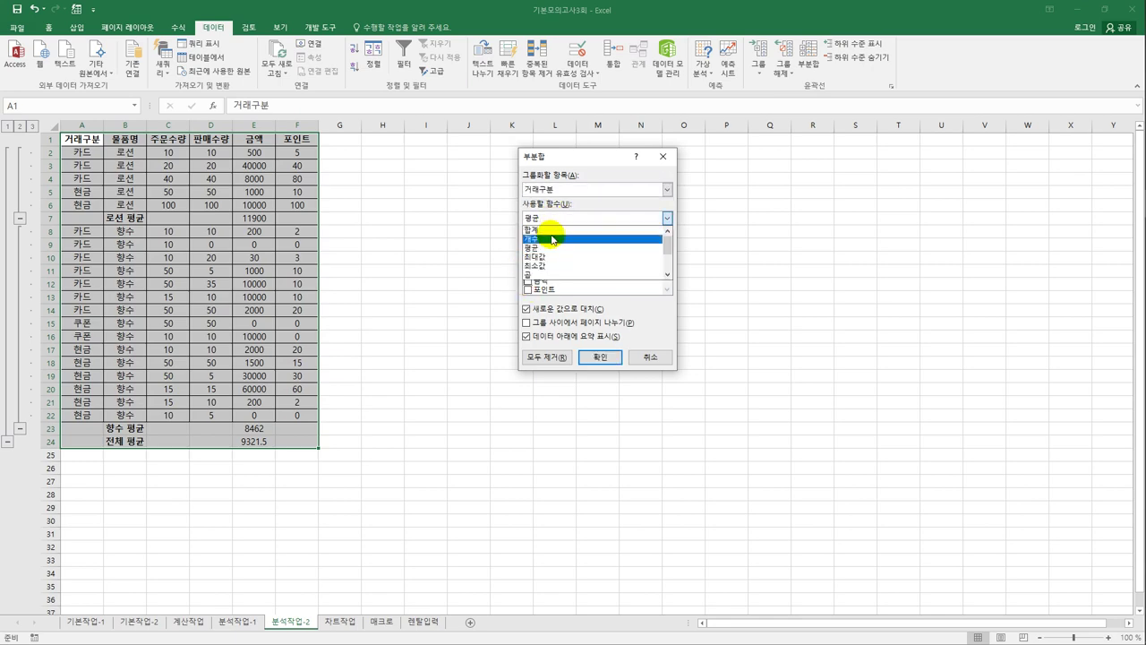
{"action": "left_click", "coordinate": [553, 239]}
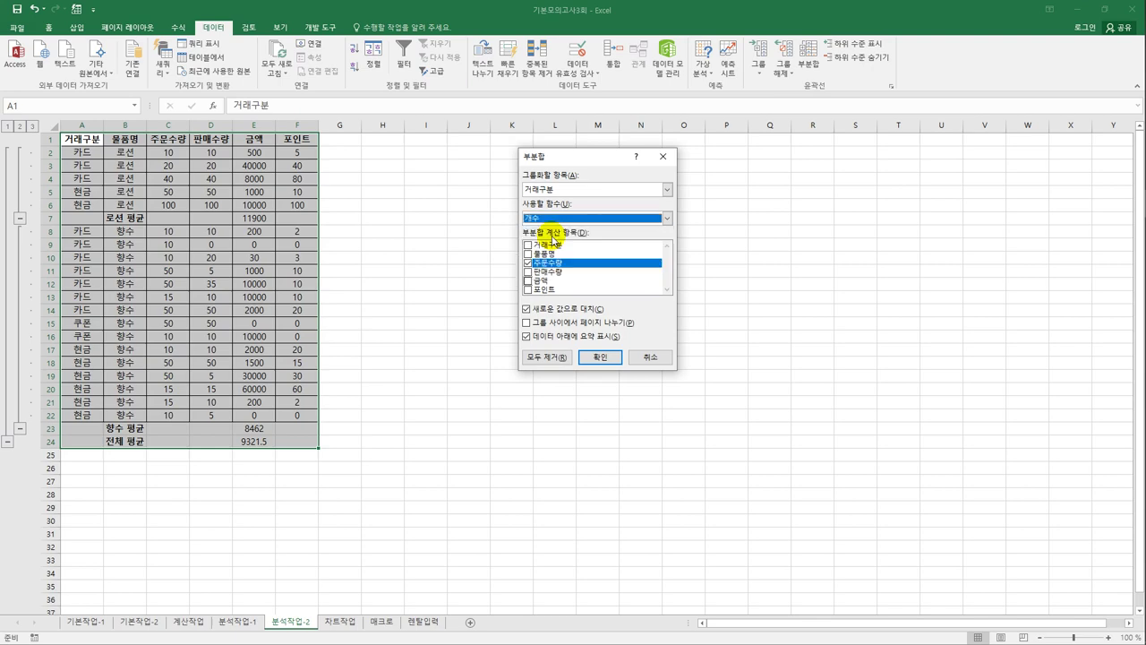
{"action": "left_click", "coordinate": [544, 310]}
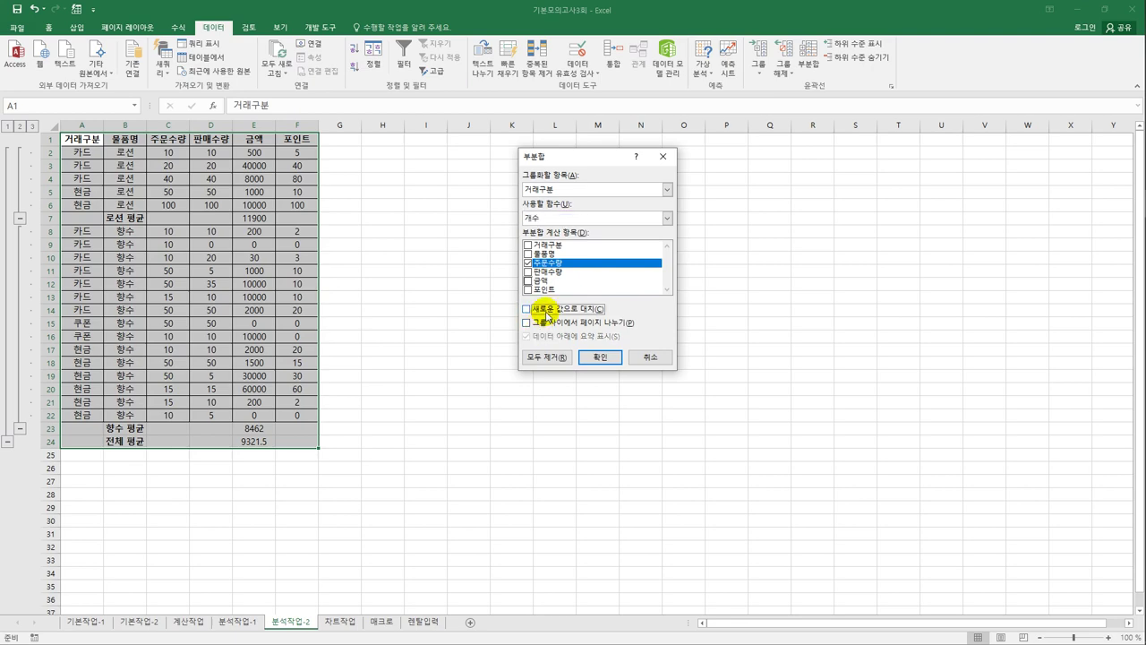
{"action": "left_click", "coordinate": [599, 356]}
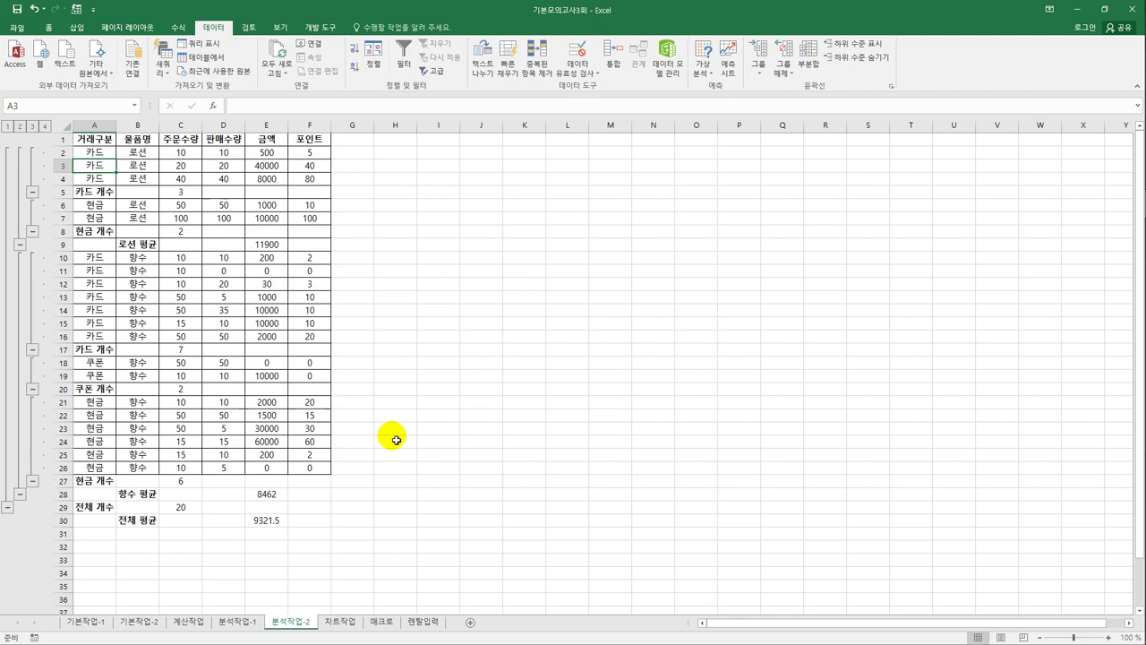
On the 차트작업 sheet, change the 강릉 series to a line with markers (표식이 있는 꺾은선형).
{"action": "left_click", "coordinate": [337, 620]}
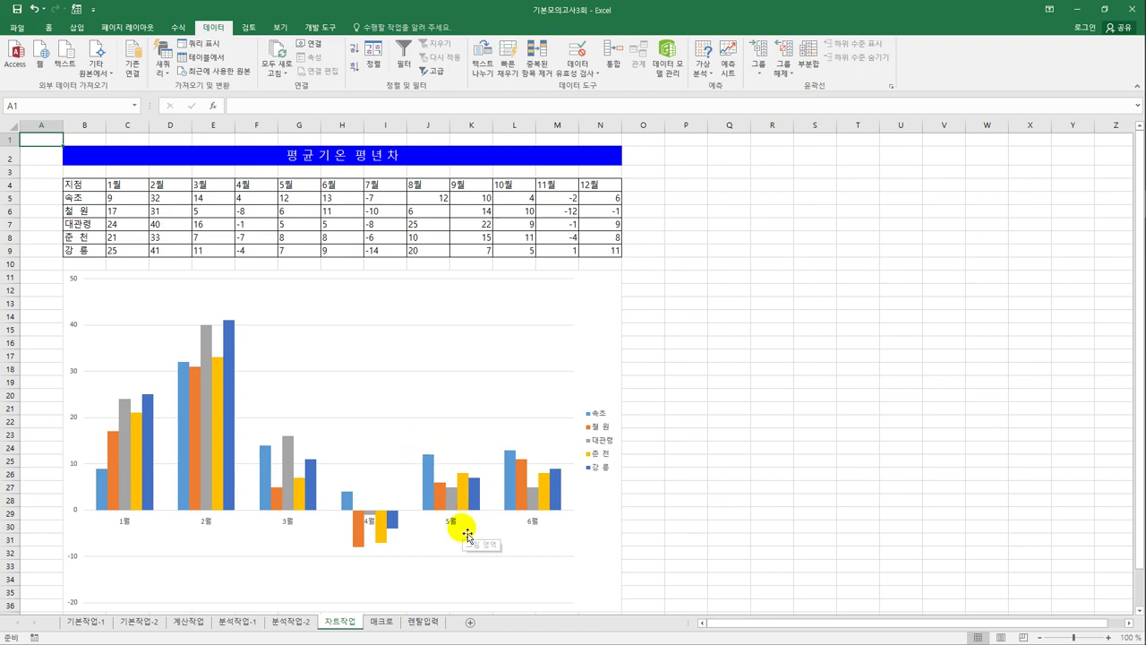
{"action": "left_click", "coordinate": [226, 387]}
{"action": "right_click", "coordinate": [228, 358]}
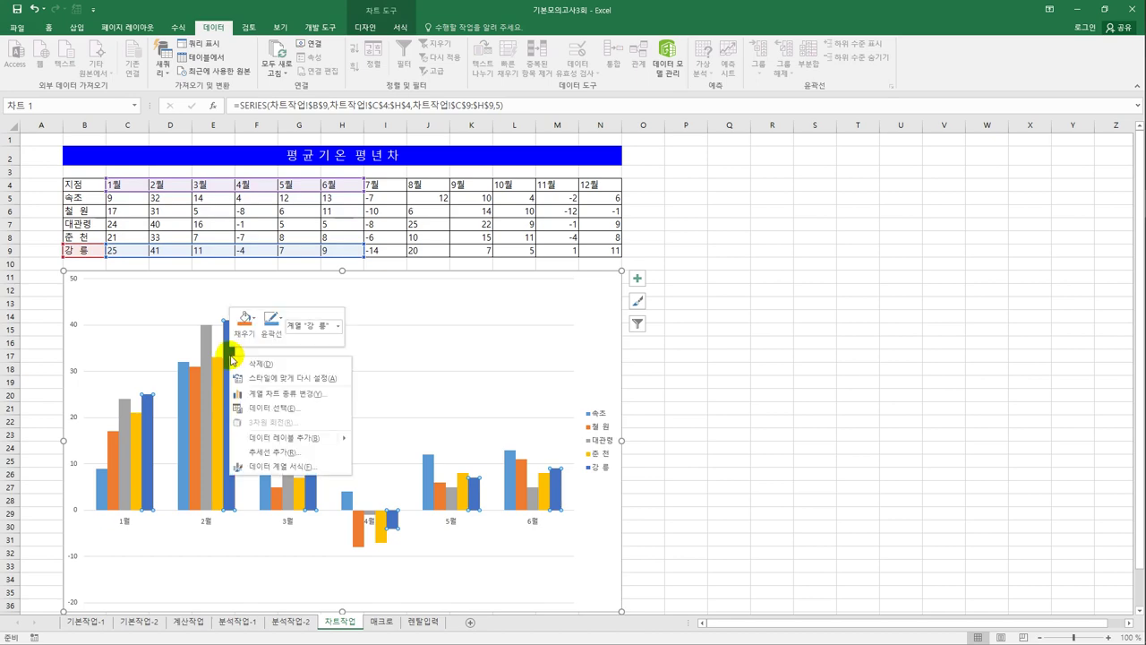
{"action": "left_click", "coordinate": [294, 394]}
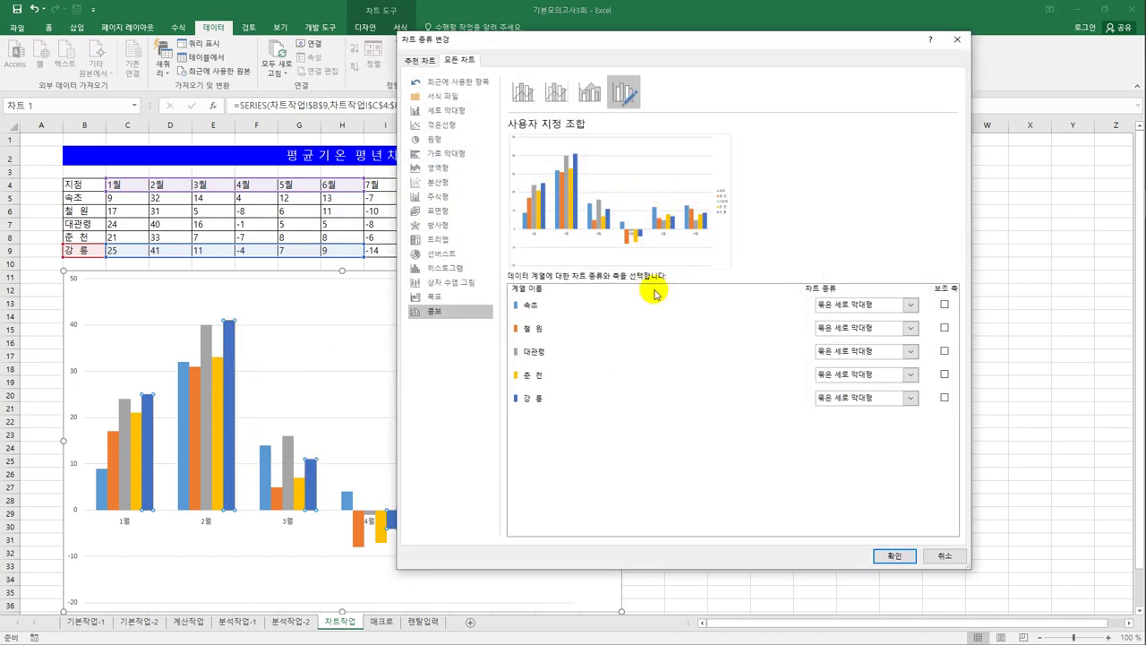
{"action": "left_click", "coordinate": [567, 403]}
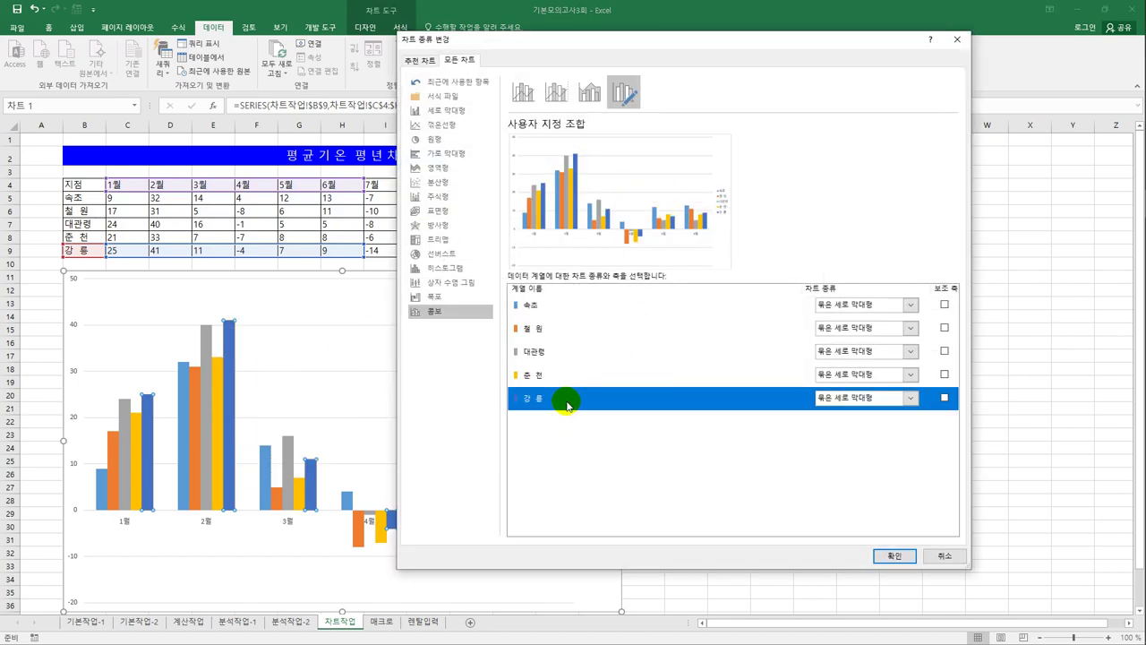
{"action": "left_click", "coordinate": [912, 399]}
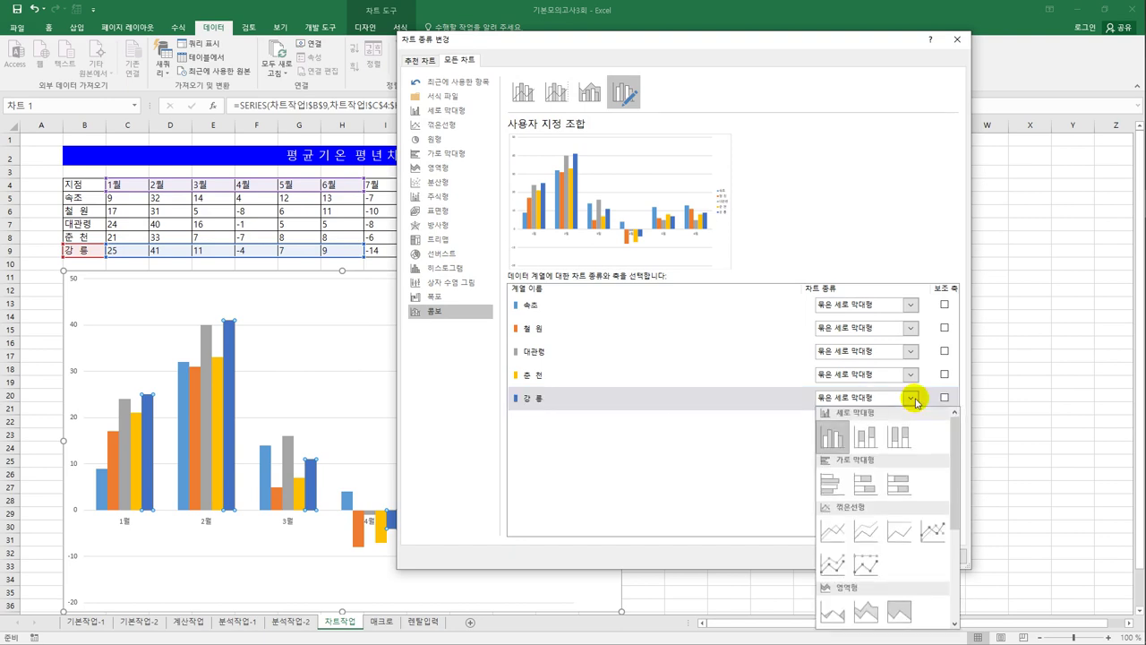
{"action": "left_click", "coordinate": [926, 534]}
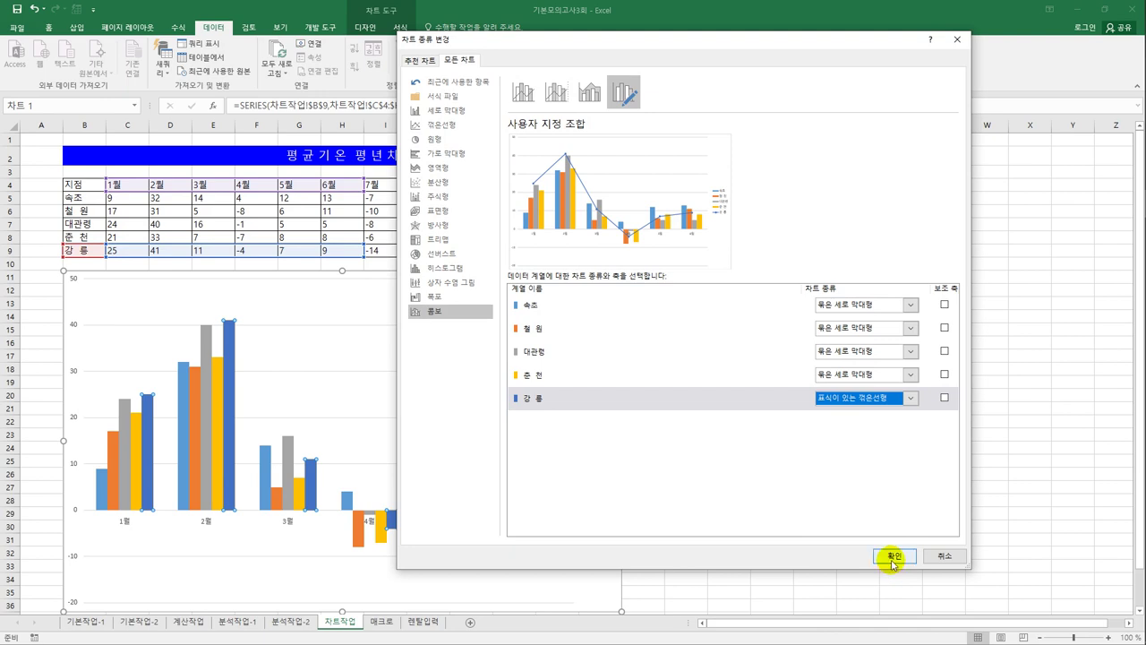
{"action": "left_click", "coordinate": [891, 556]}
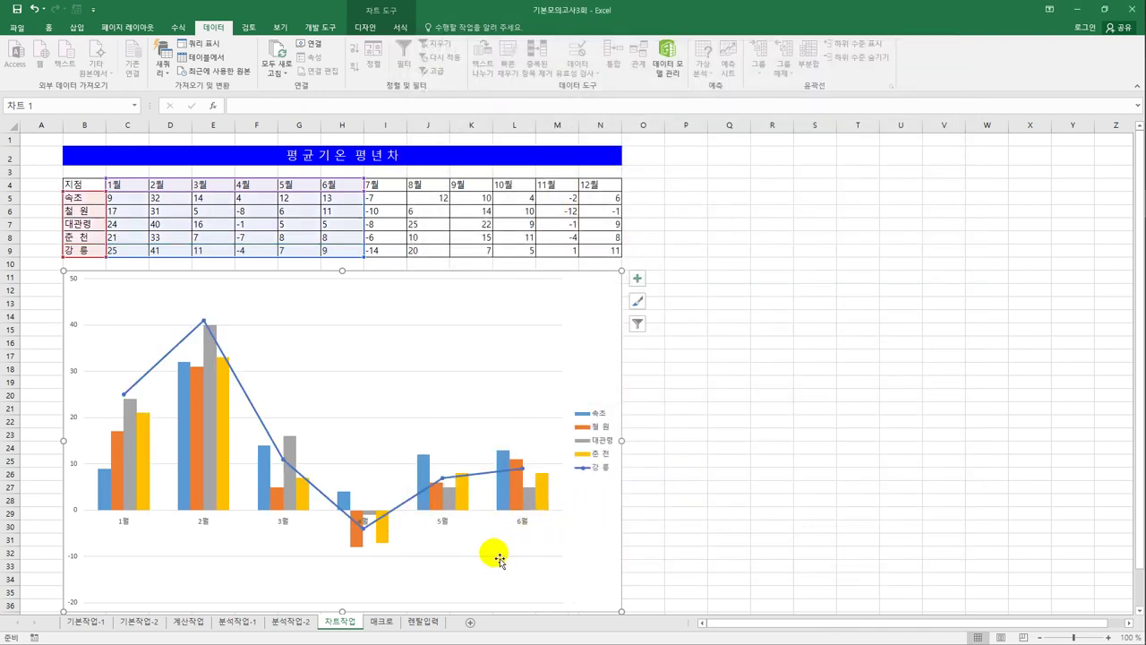
Add data labels to the 강릉 line series in the chart.
{"action": "left_click", "coordinate": [399, 510]}
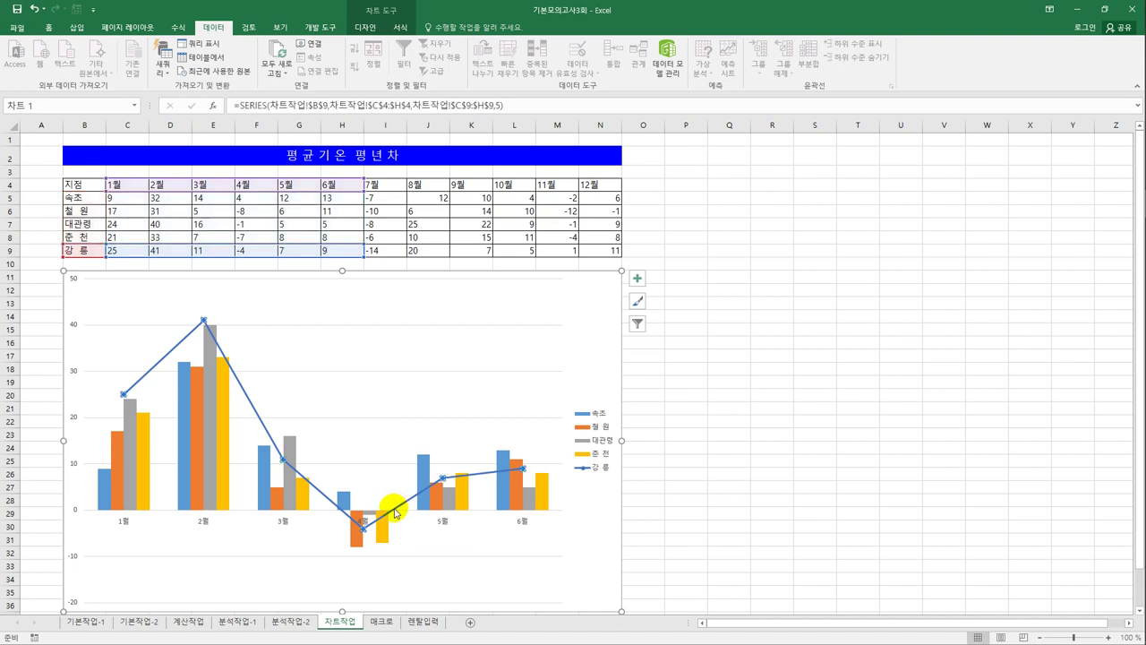
{"action": "right_click", "coordinate": [395, 513]}
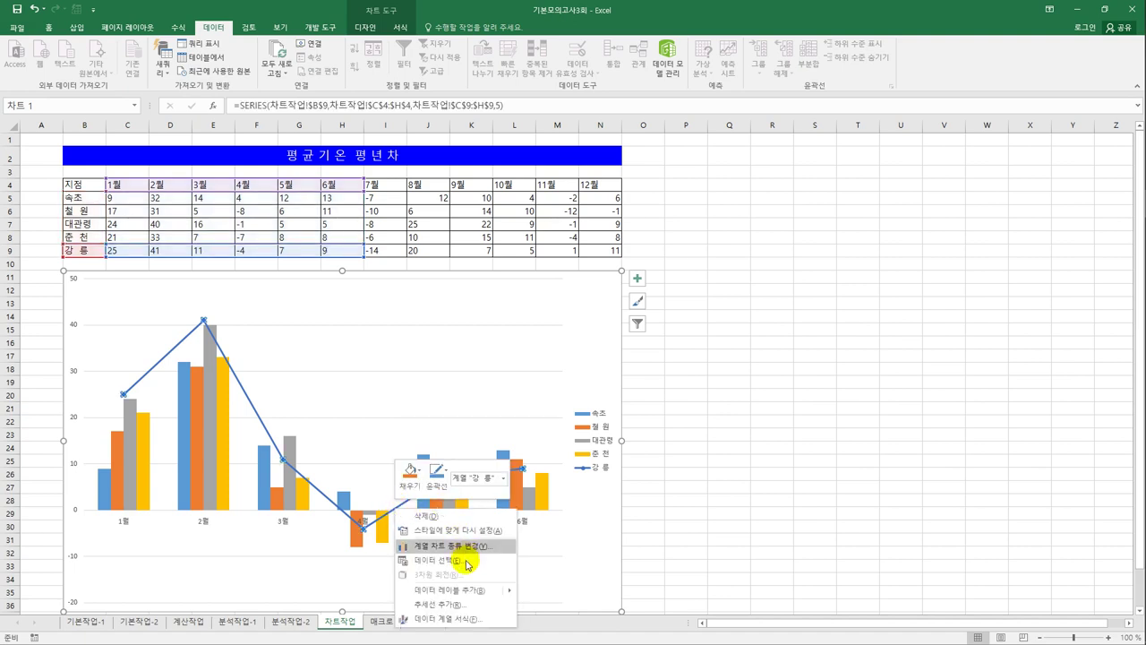
{"action": "left_click", "coordinate": [448, 590]}
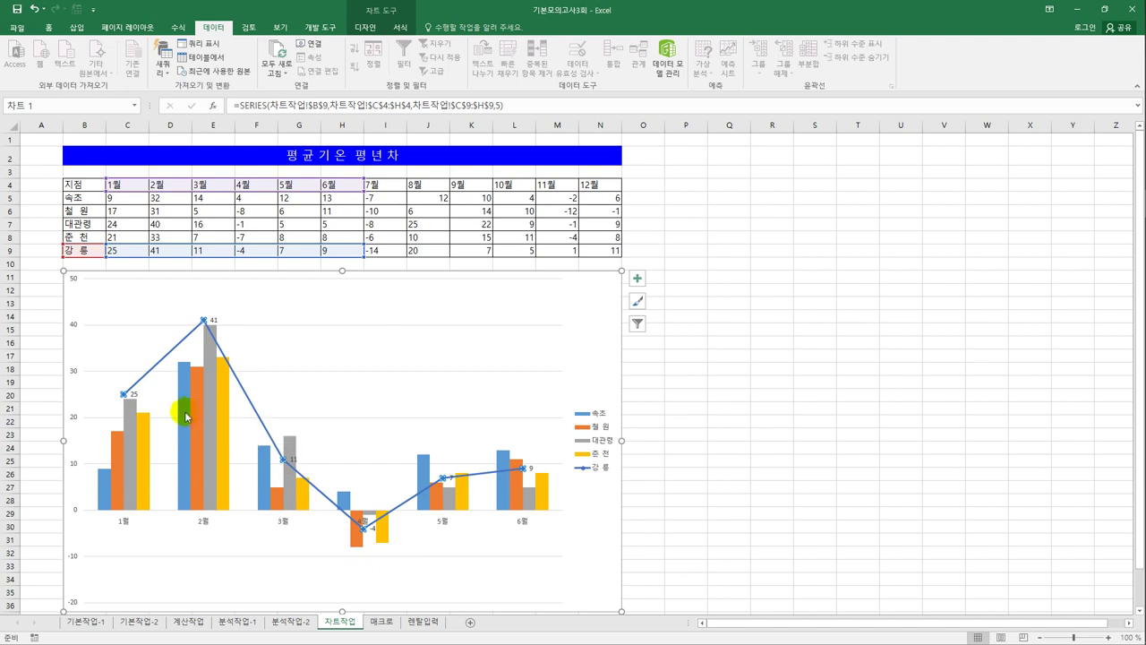
Set the series overlap (계열 겹치기) of the column series to 50%.
{"action": "left_click", "coordinate": [181, 401]}
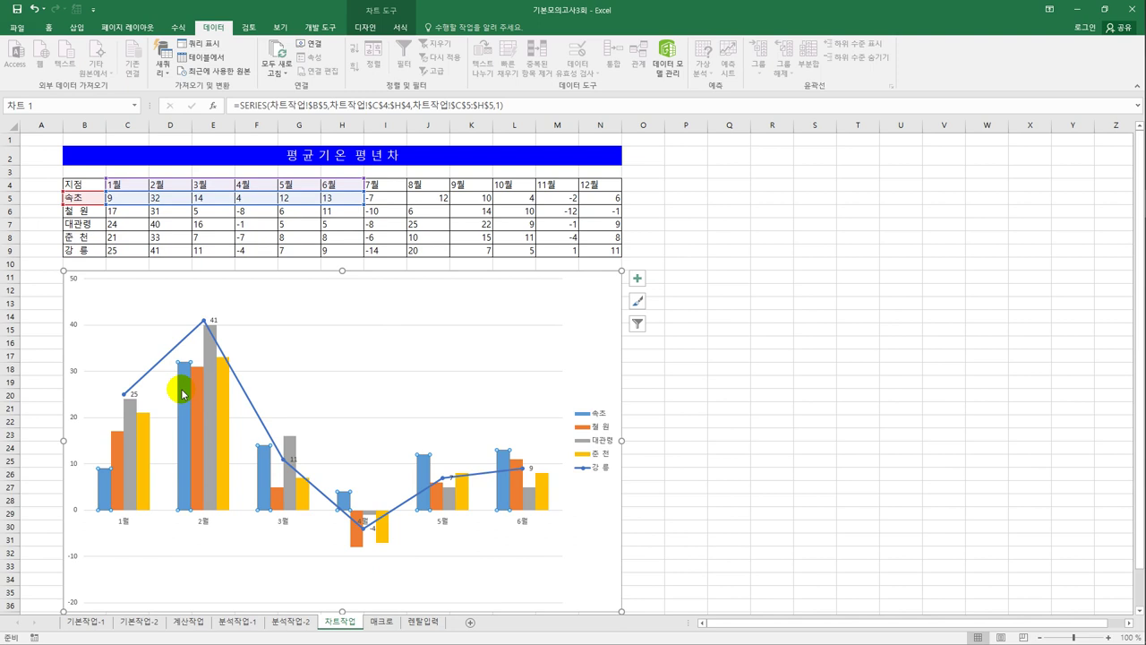
{"action": "right_click", "coordinate": [182, 391]}
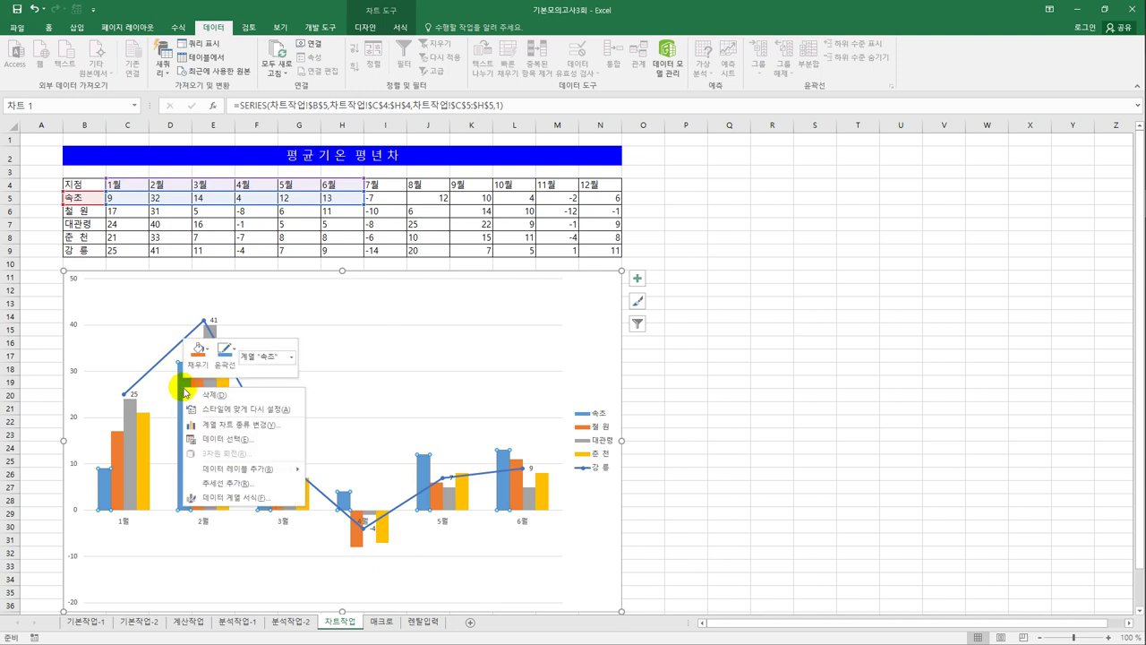
{"action": "left_click", "coordinate": [249, 501]}
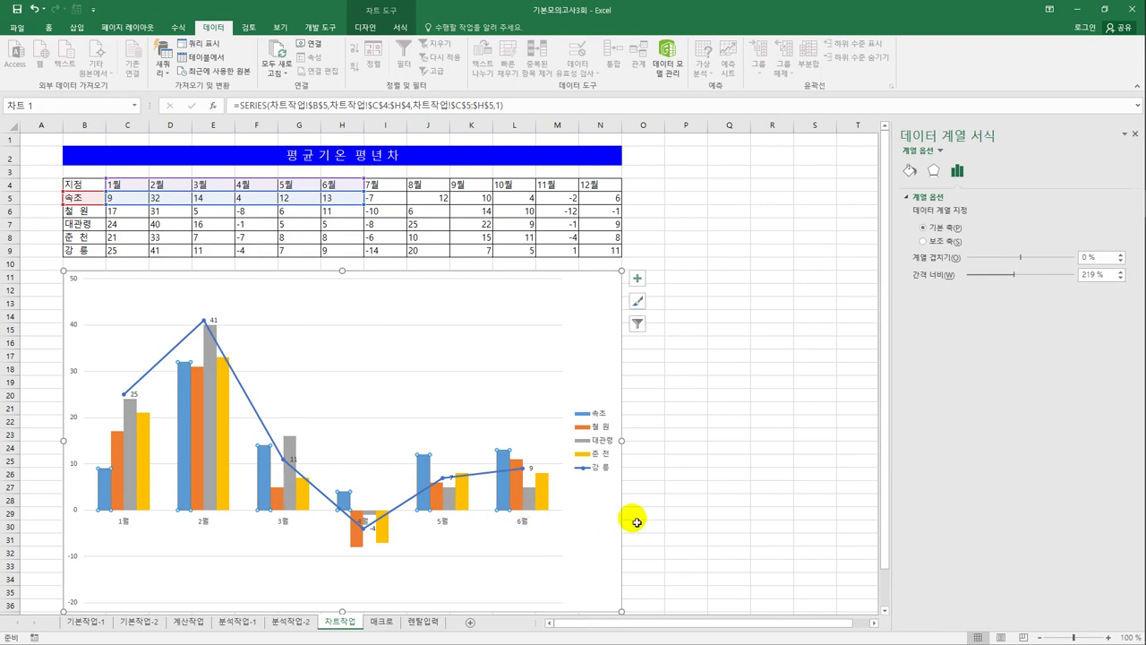
{"action": "left_click", "coordinate": [1083, 258]}
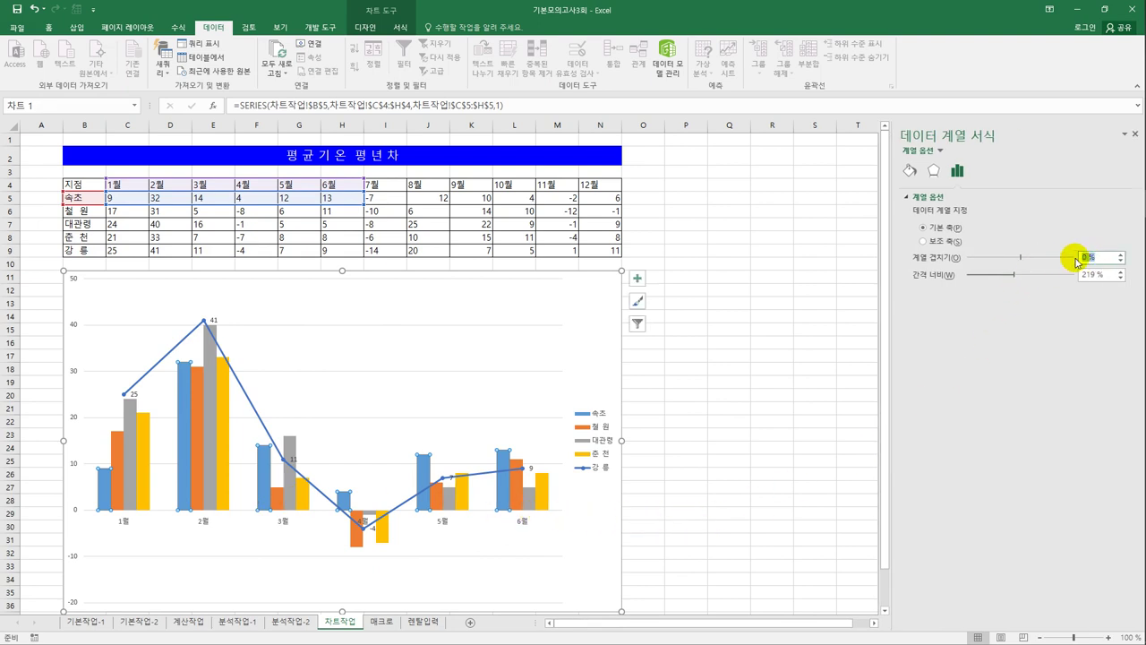
{"action": "type", "text": "50"}
{"action": "key", "text": "Return"}
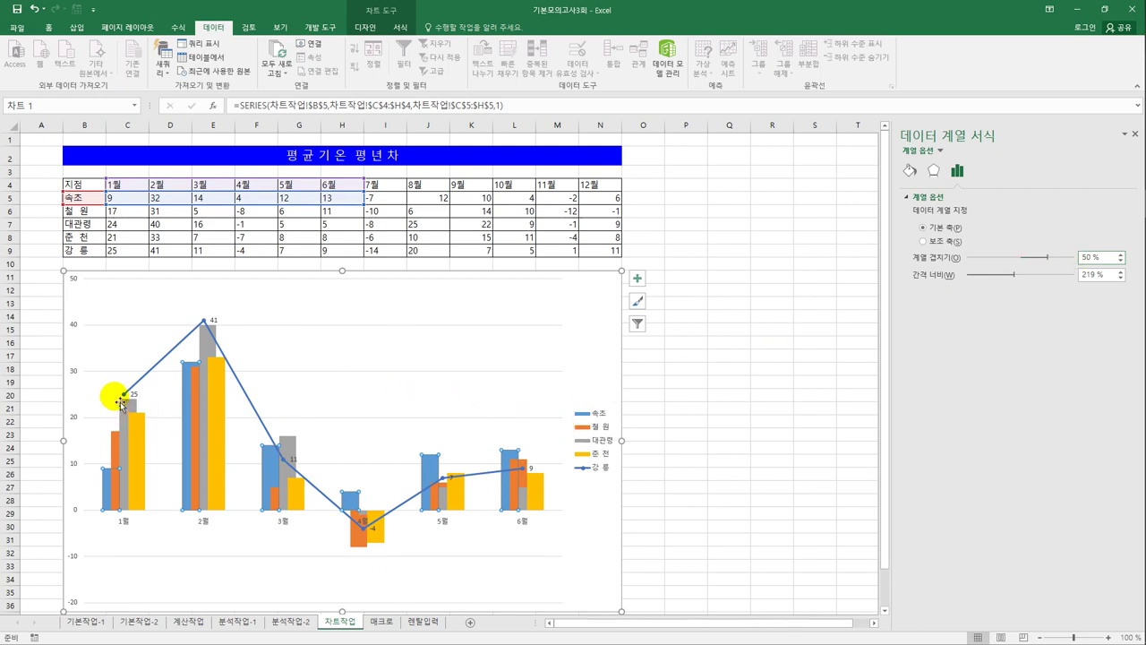
Set the chart's vertical axis to a maximum of 45, a minimum of -10 and a major unit of 5.
{"action": "left_click", "coordinate": [73, 375]}
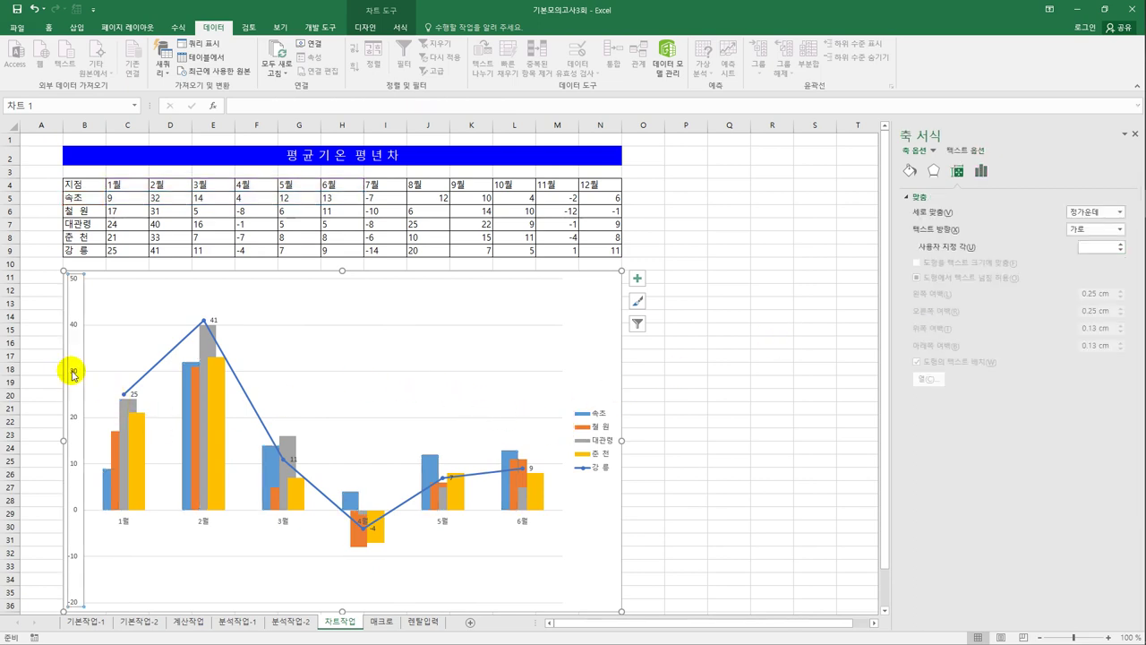
{"action": "left_click", "coordinate": [980, 170]}
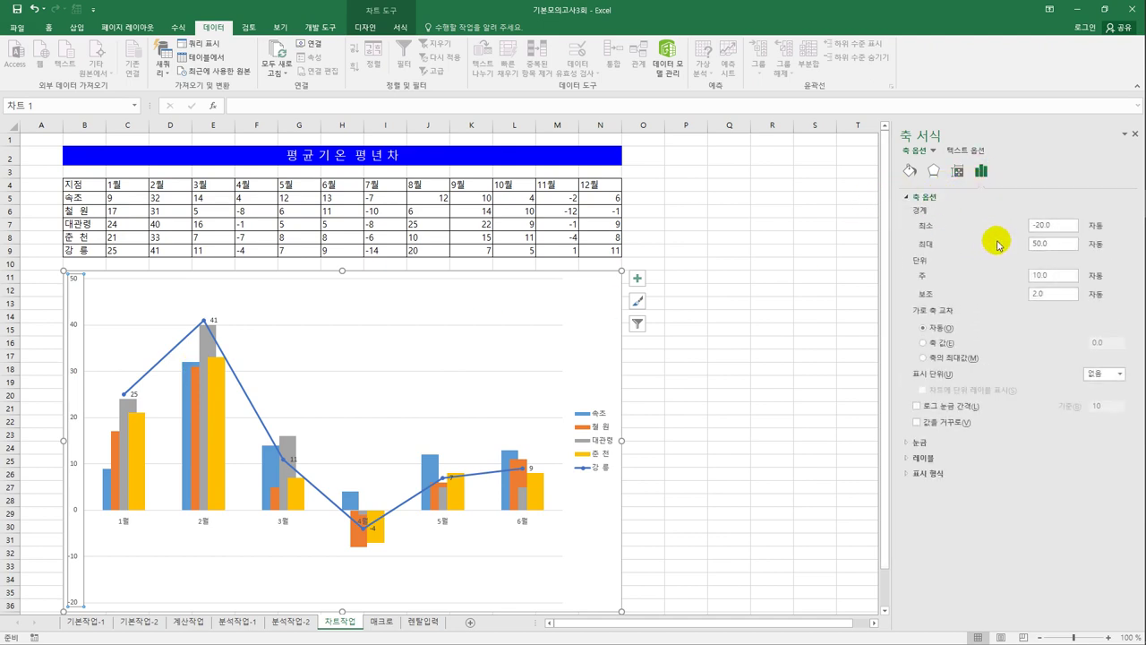
{"action": "left_click_drag", "start_coordinate": [1070, 246], "coordinate": [1021, 248]}
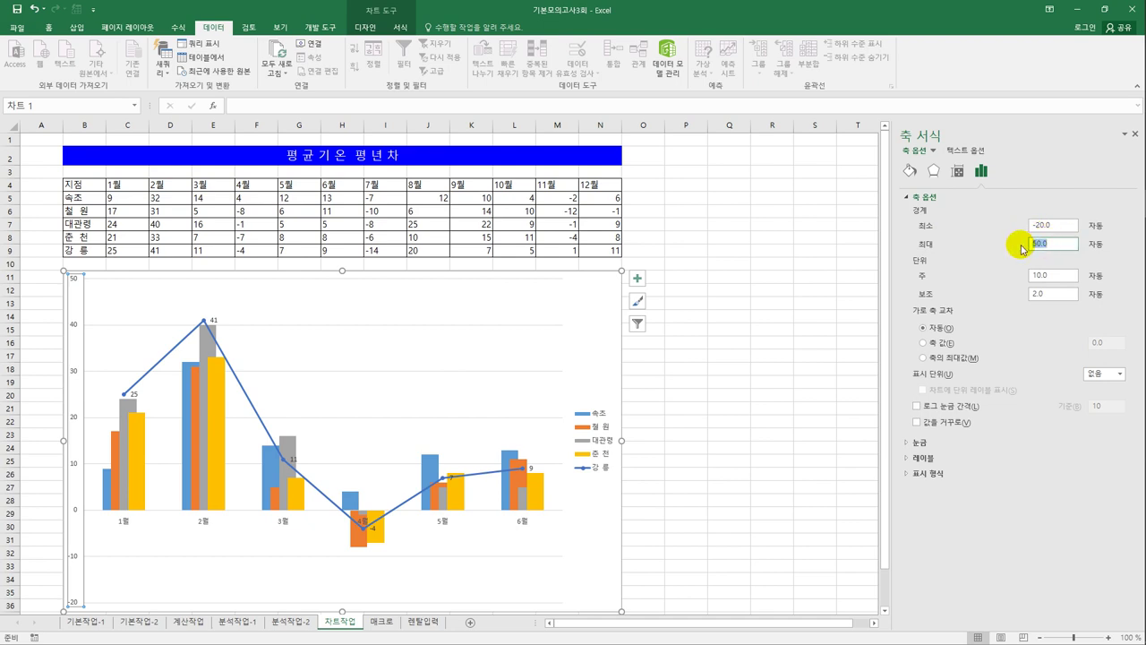
{"action": "type", "text": "45"}
{"action": "left_click_drag", "start_coordinate": [1049, 225], "coordinate": [1025, 233]}
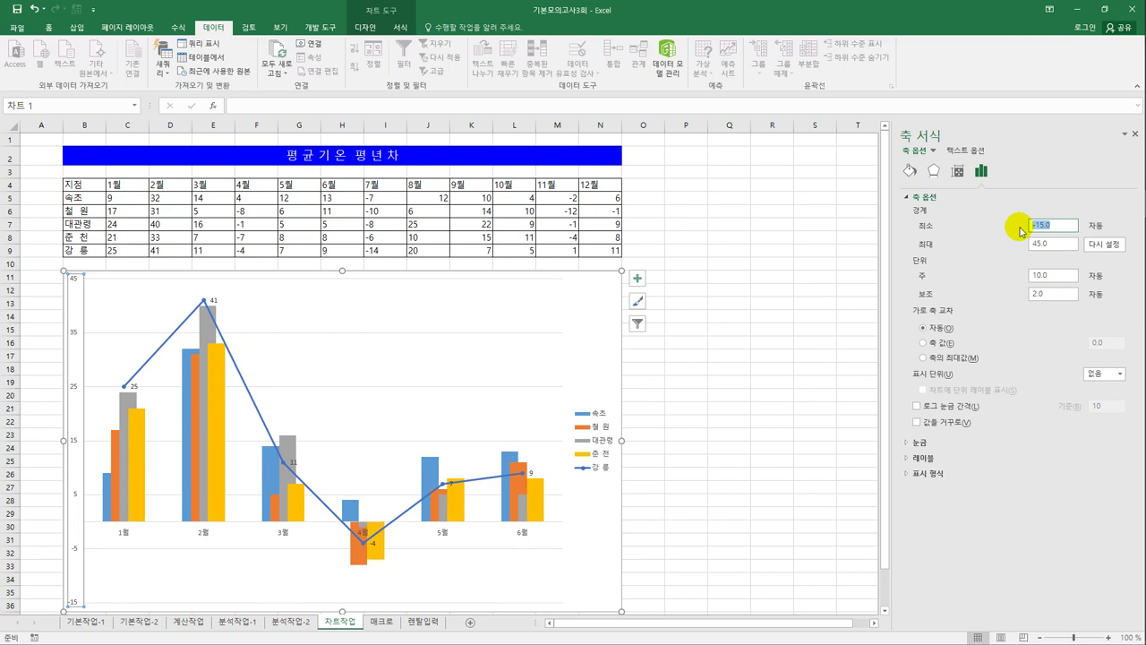
{"action": "type", "text": "-10"}
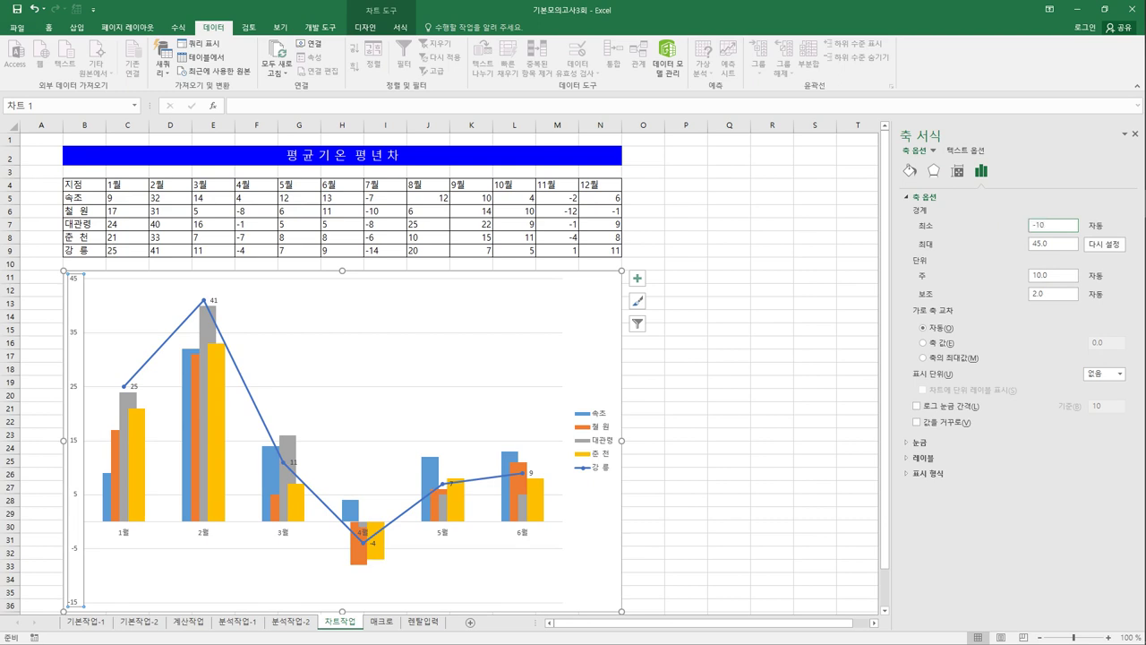
{"action": "left_click_drag", "start_coordinate": [1052, 275], "coordinate": [1005, 274]}
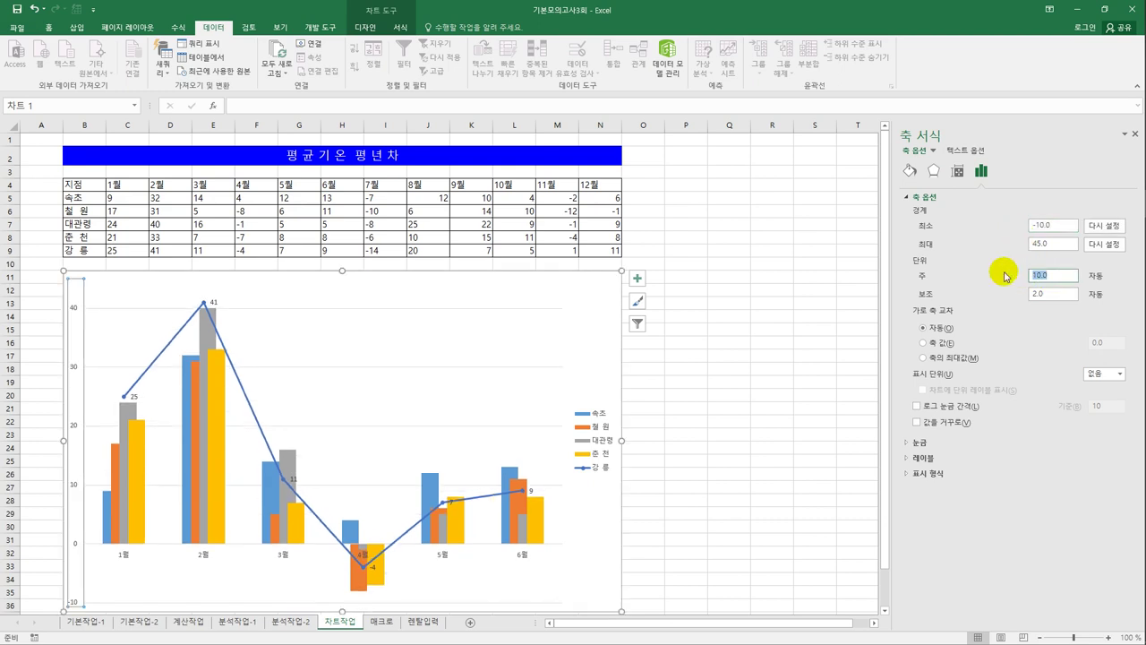
{"action": "type", "text": "5"}
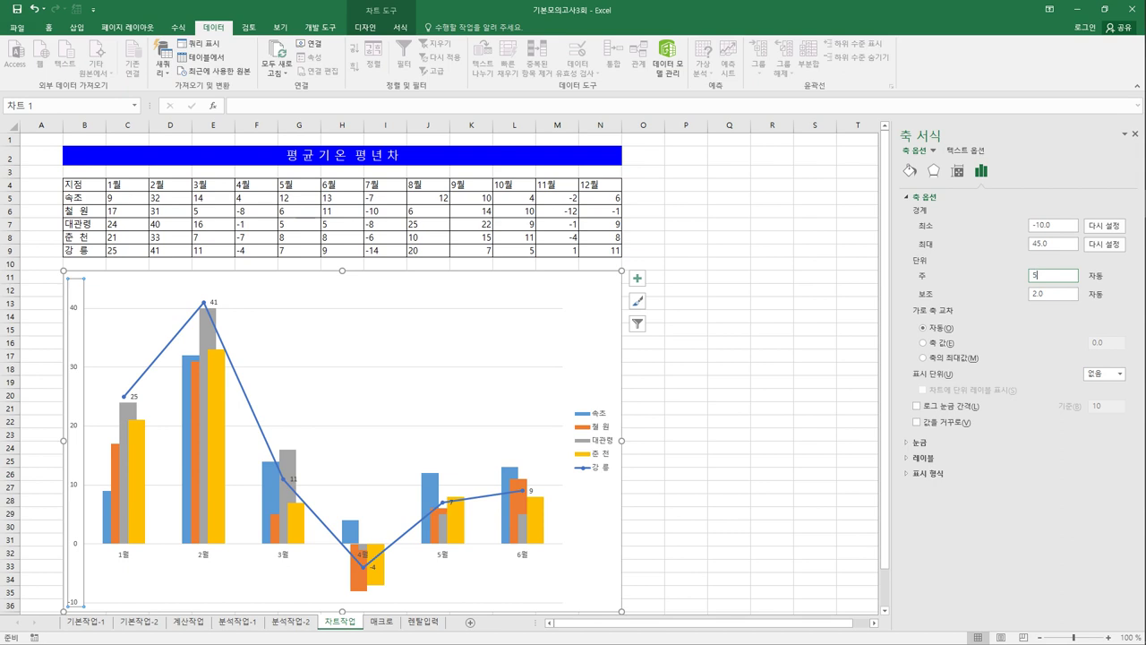
Give the chart area rounded corners (둥근 모서리) and an outer (바깥쪽) shadow offset to the lower right.
{"action": "left_click", "coordinate": [609, 305]}
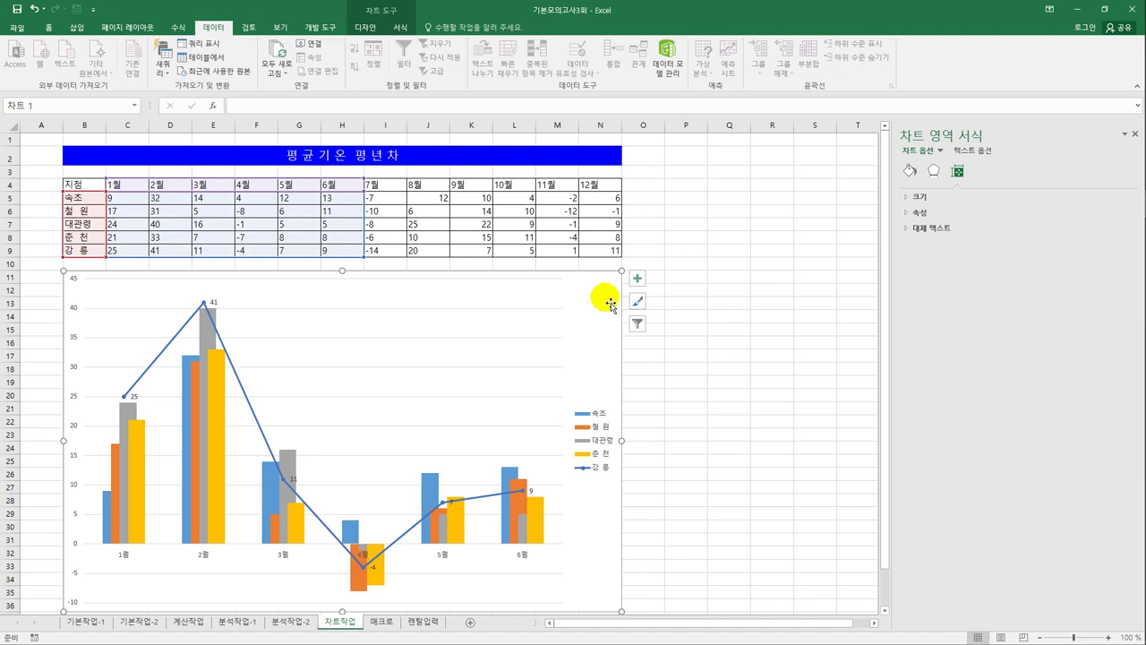
{"action": "left_click", "coordinate": [909, 172]}
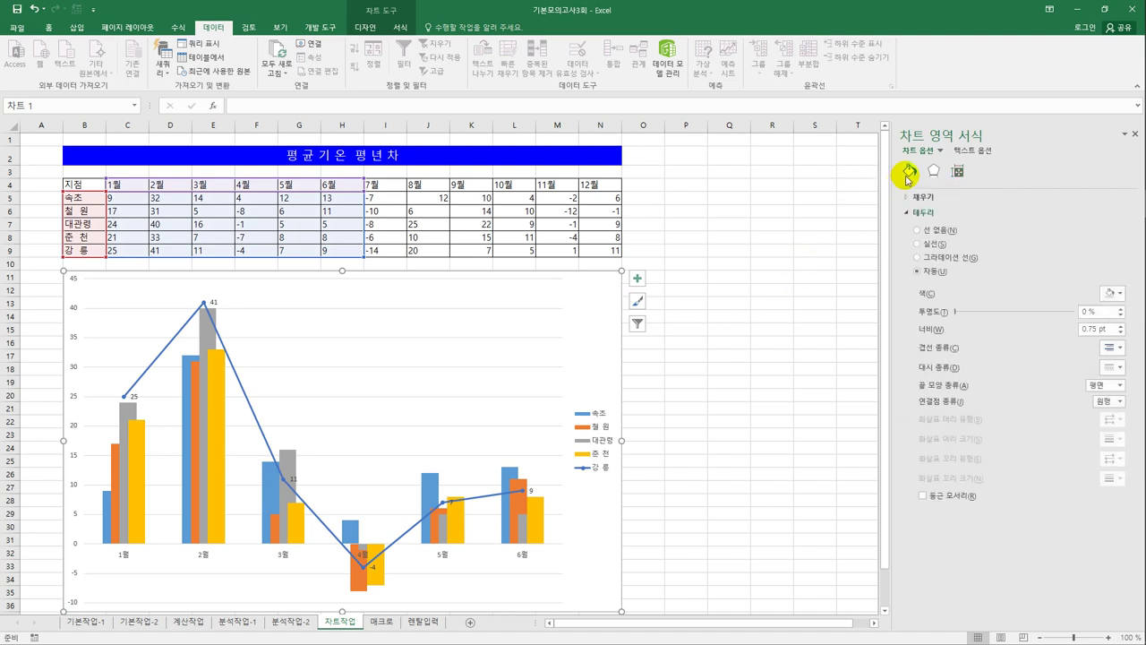
{"action": "left_click", "coordinate": [949, 498]}
{"action": "left_click", "coordinate": [933, 170]}
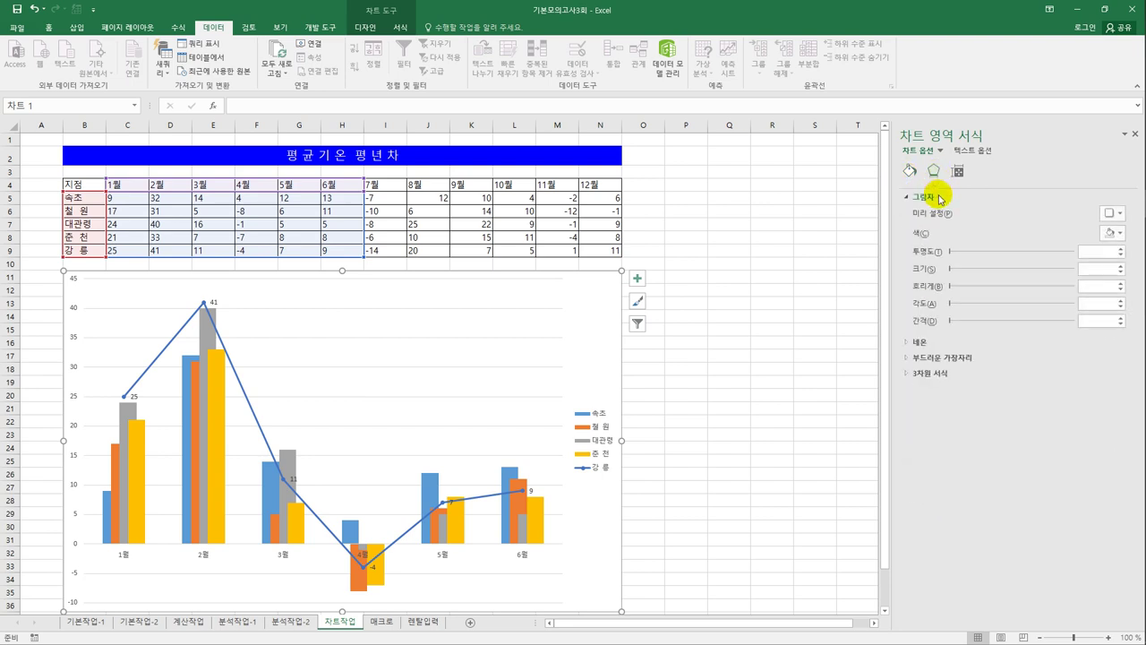
{"action": "left_click", "coordinate": [1119, 213]}
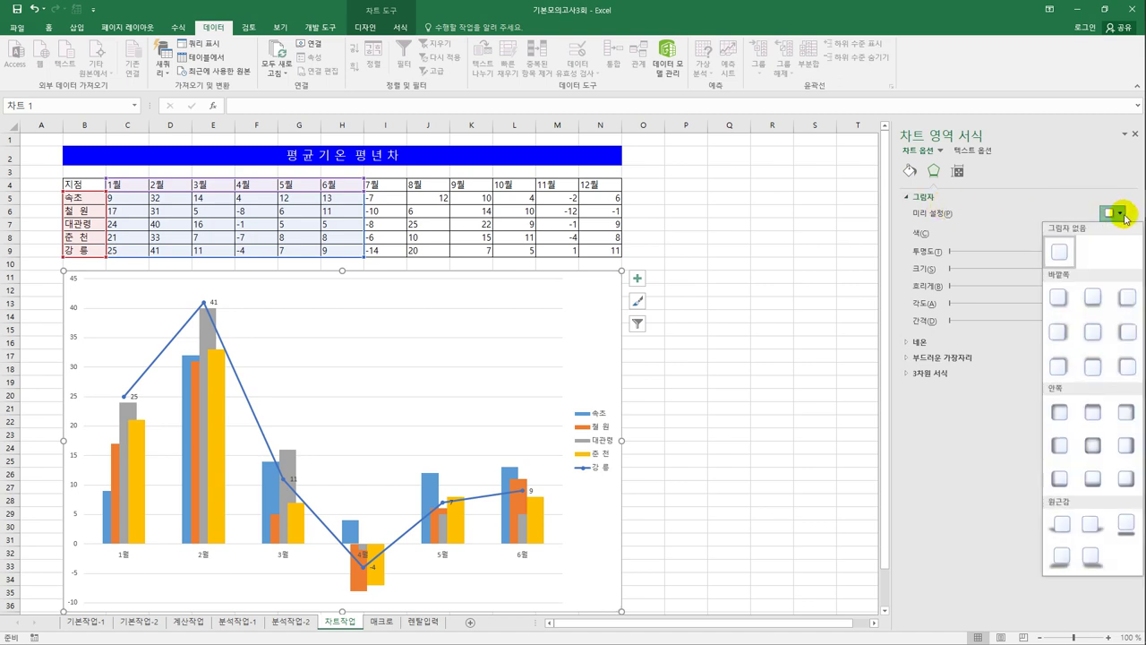
{"action": "left_click", "coordinate": [1057, 299]}
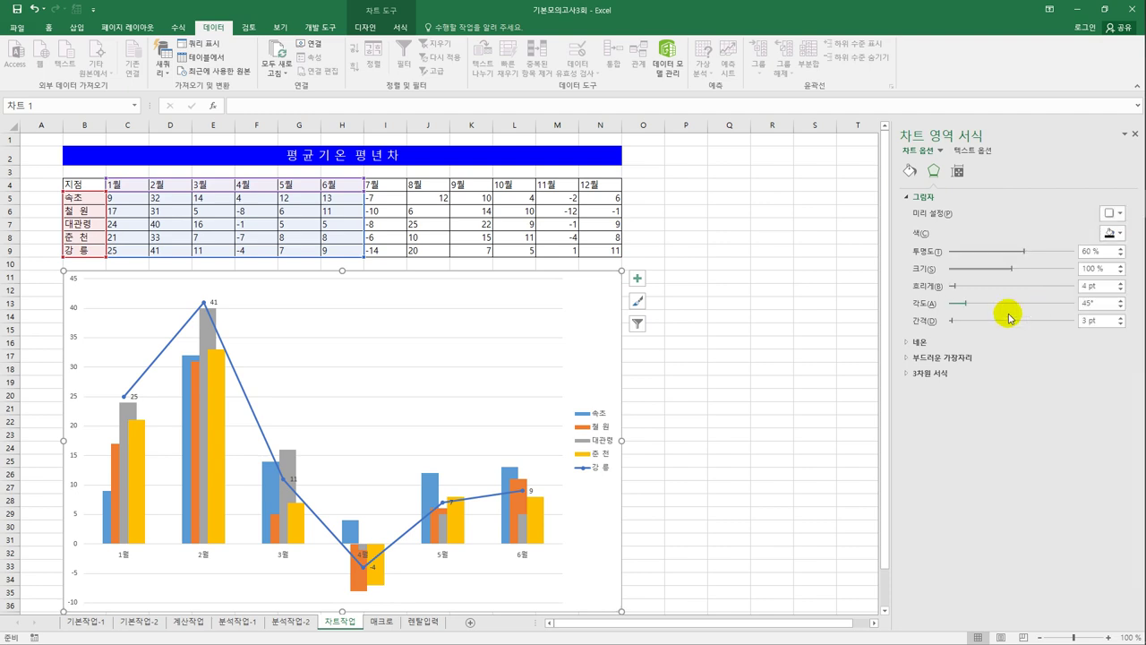
{"action": "left_click", "coordinate": [742, 415]}
{"action": "scroll", "coordinate": [758, 435], "scroll_direction": "down", "scroll_amount": 1}
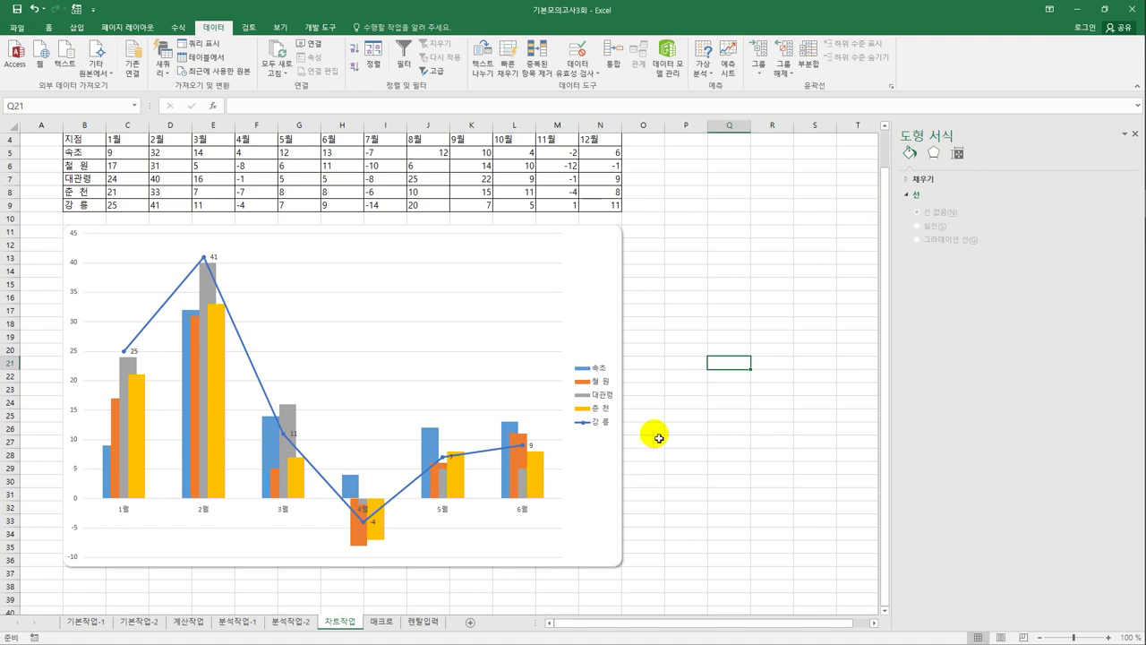
On the 매크로 sheet, start recording a macro named 서식적용, stored in the current workbook (현재 통합 문서).
{"action": "left_click", "coordinate": [381, 621]}
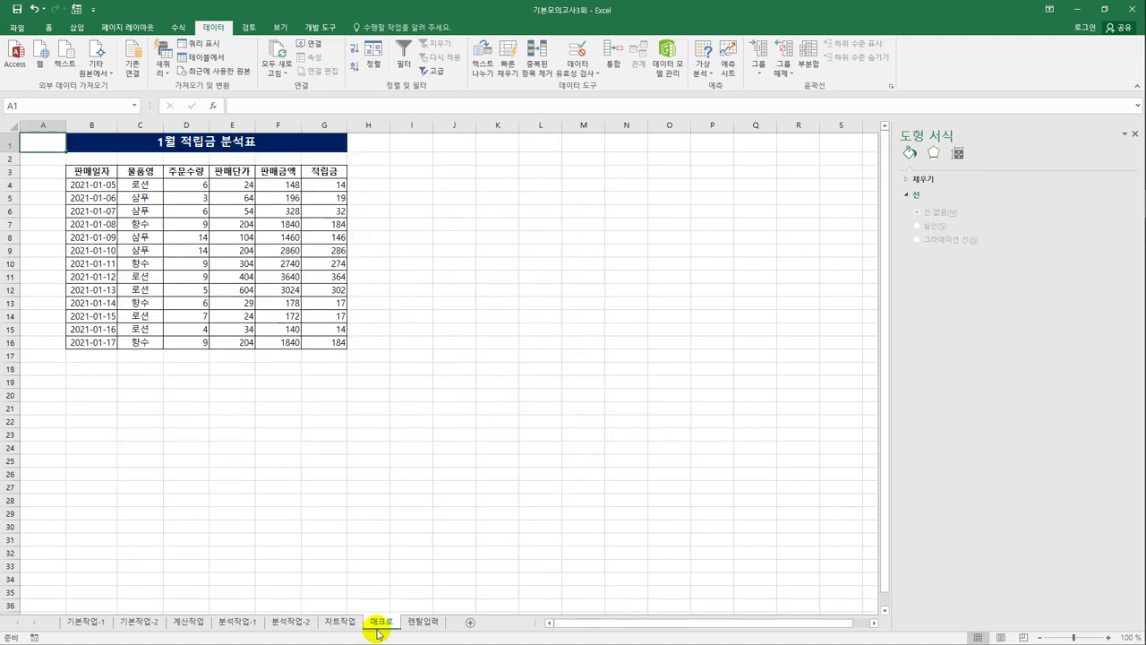
{"action": "left_click", "coordinate": [472, 345]}
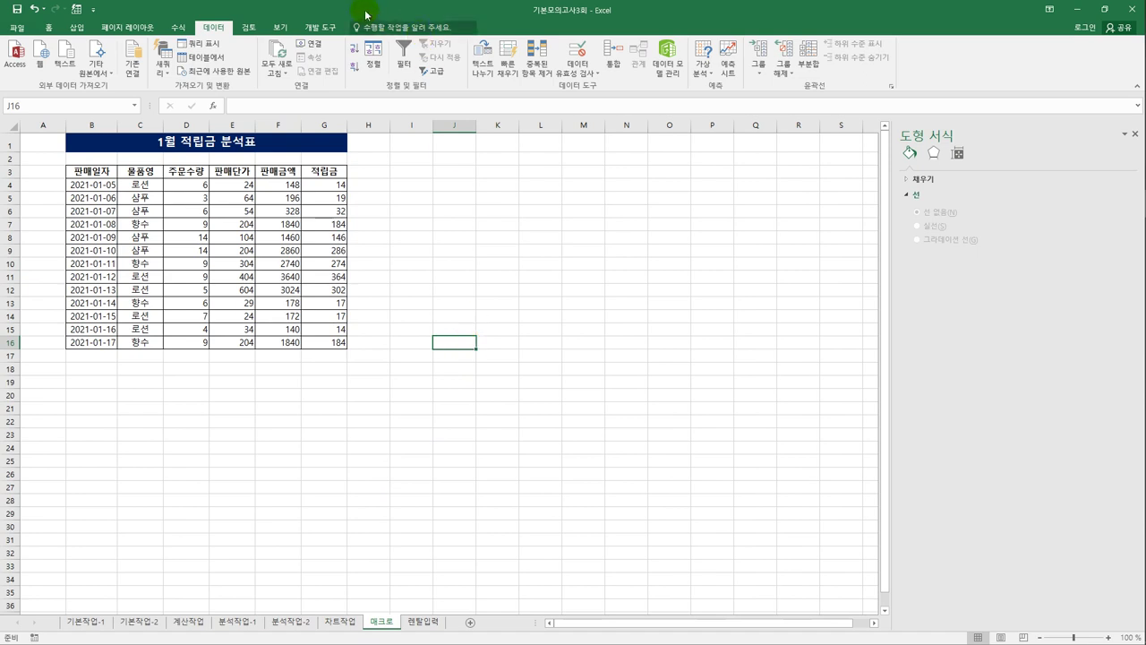
{"action": "left_click", "coordinate": [315, 27]}
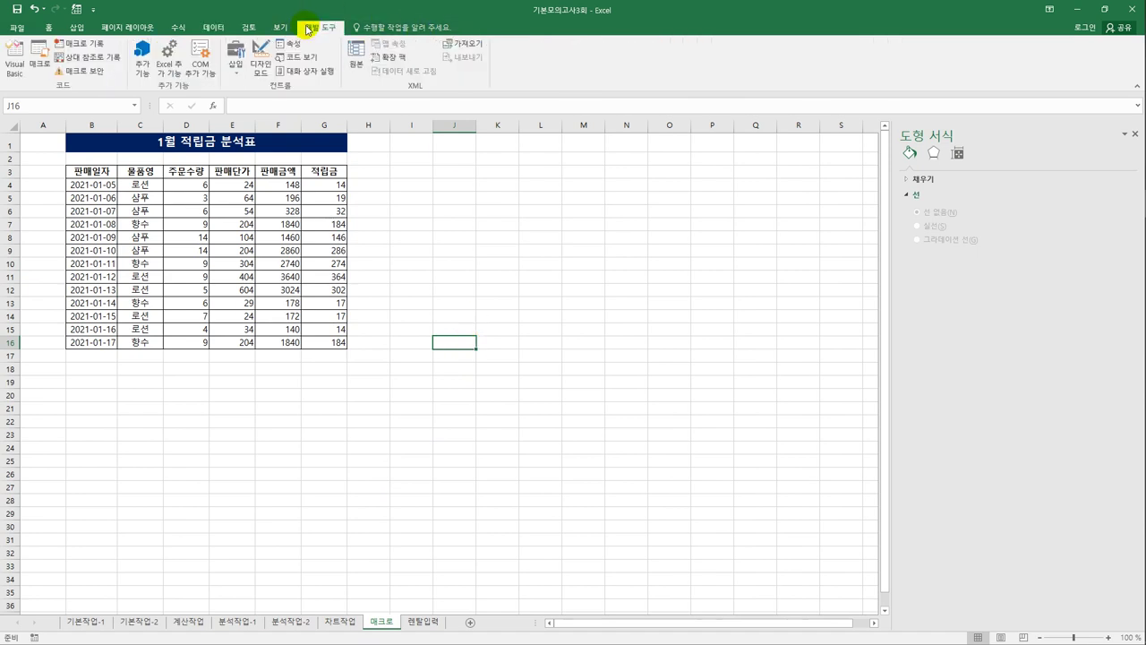
{"action": "left_click", "coordinate": [84, 43]}
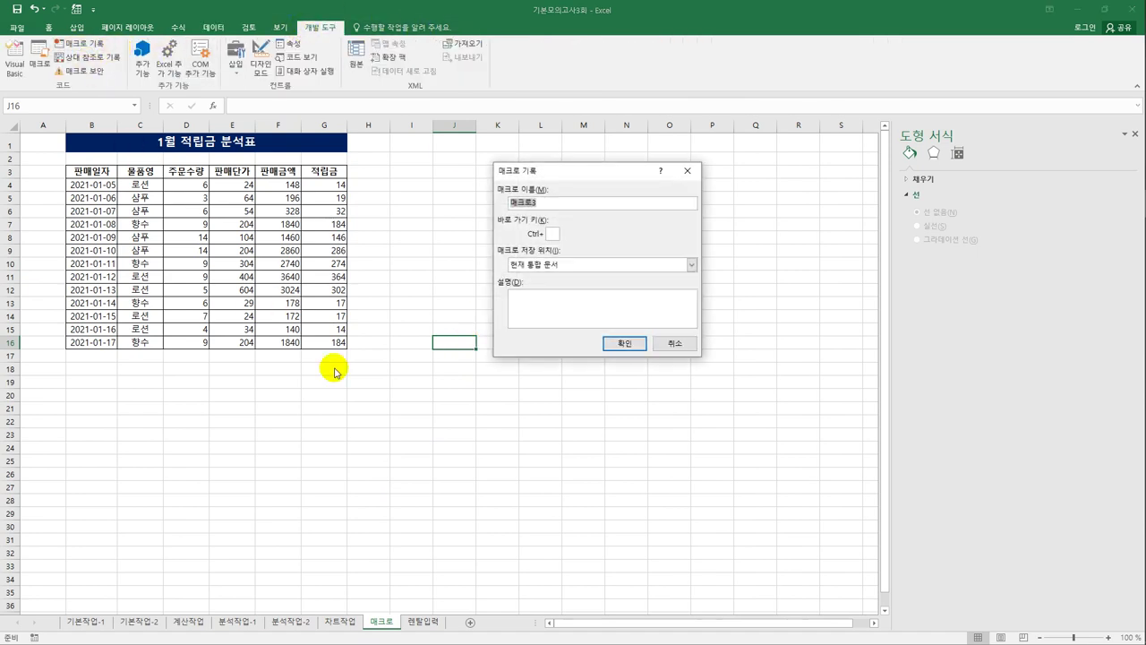
{"action": "type", "text": "서식적용"}
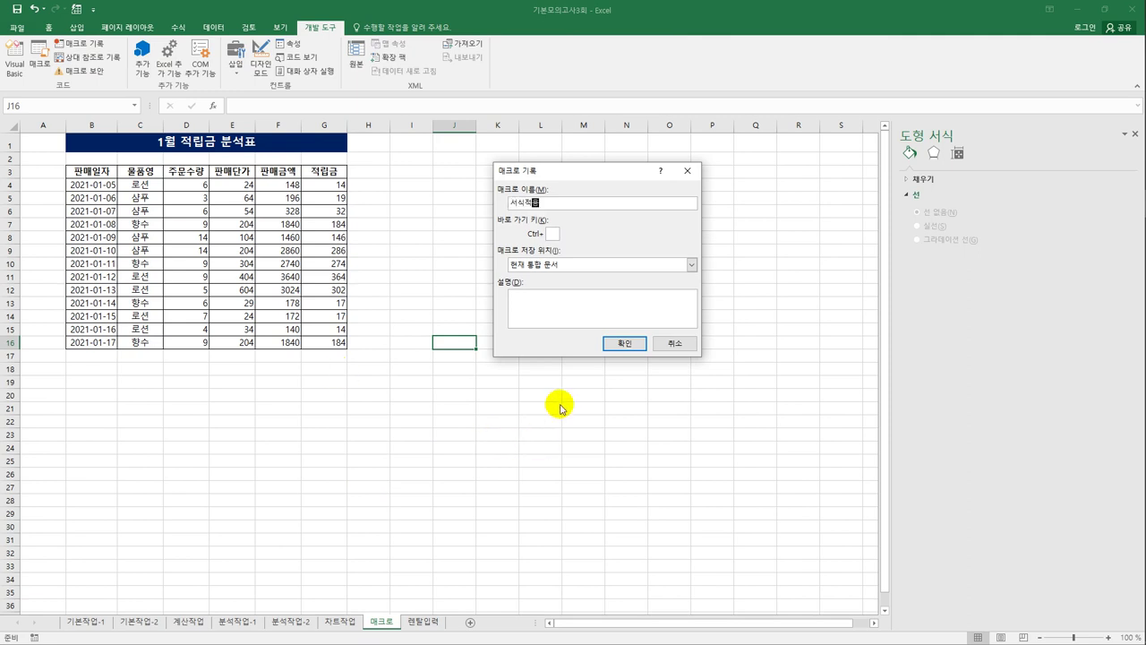
{"action": "left_click", "coordinate": [611, 347]}
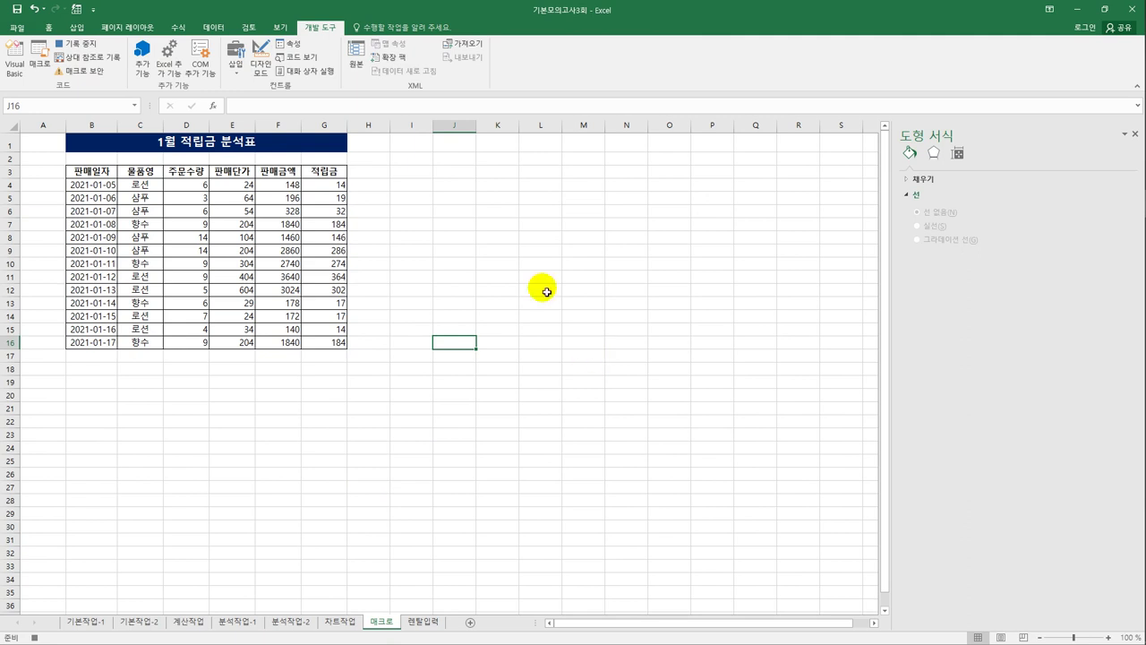
Apply the custom number format [빨강][>=10]0;[파랑][<=5]0;0 to the 주문수량 values in D4:D16.
{"action": "left_click_drag", "start_coordinate": [206, 190], "coordinate": [197, 344]}
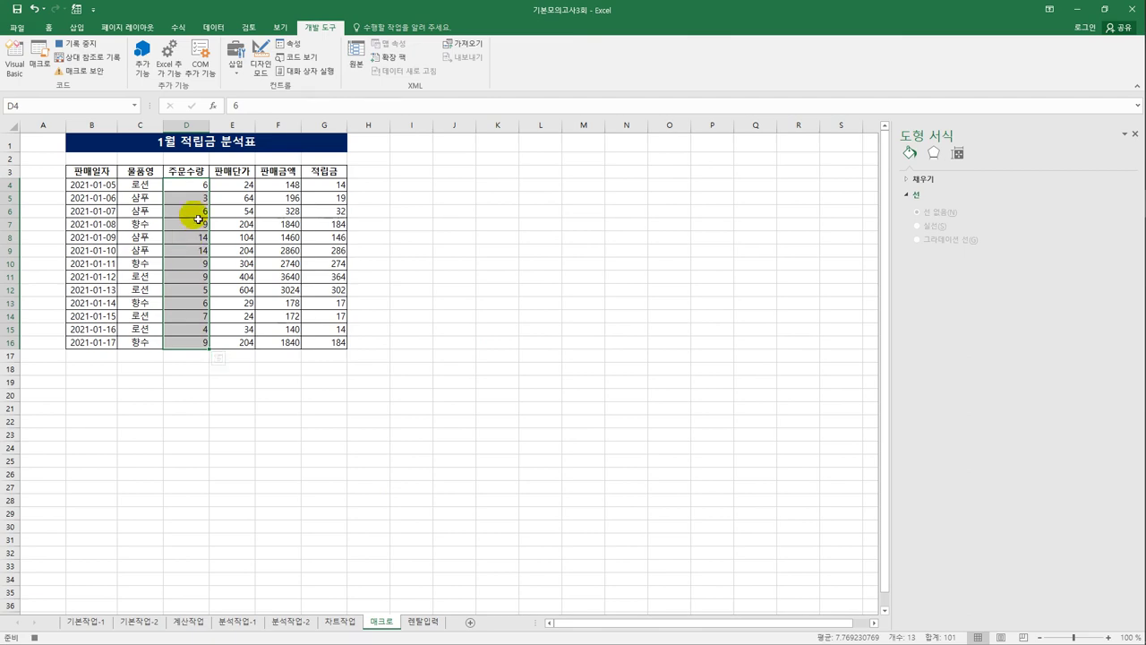
{"action": "right_click", "coordinate": [198, 217]}
{"action": "left_click", "coordinate": [259, 402]}
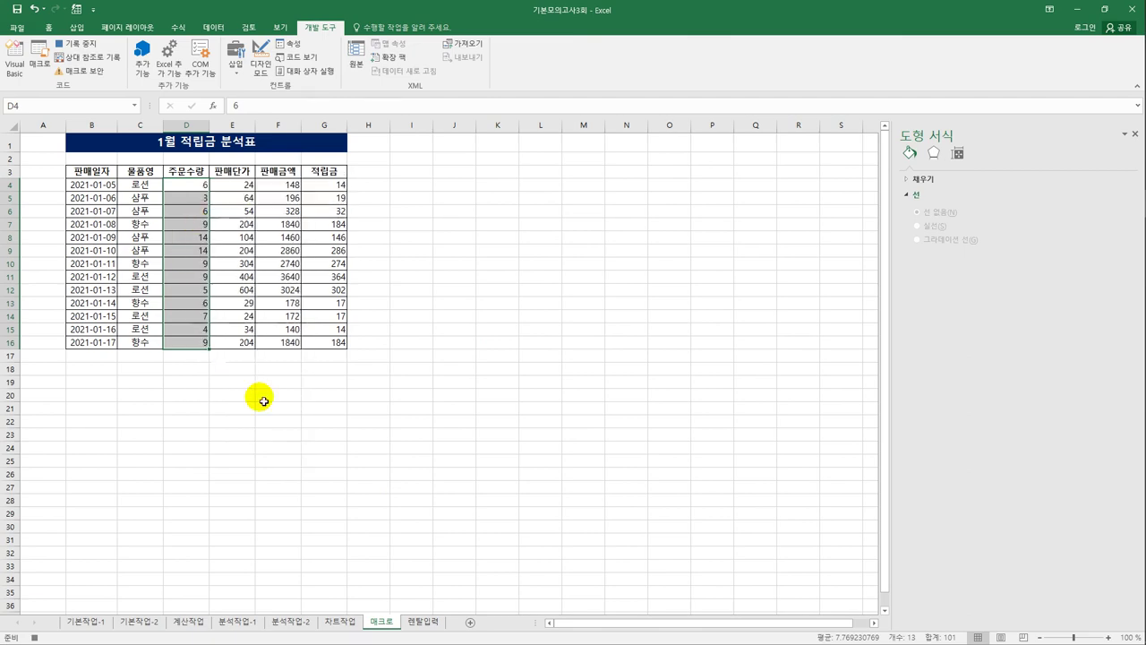
{"action": "left_click_drag", "start_coordinate": [301, 238], "coordinate": [559, 159]}
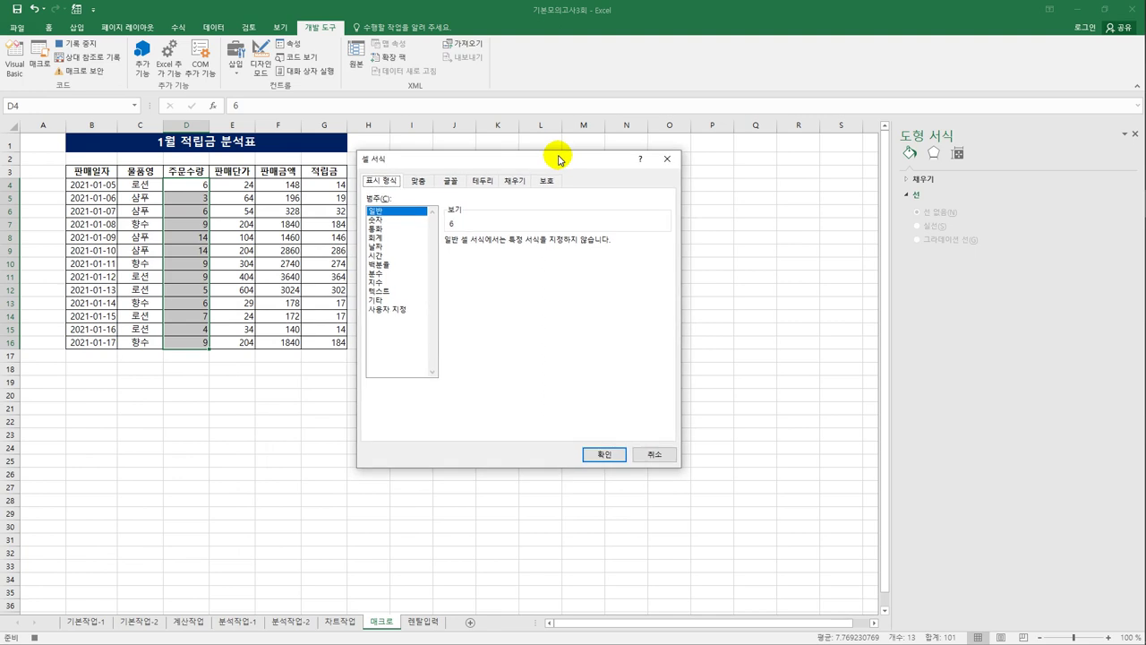
{"action": "left_click", "coordinate": [410, 309]}
{"action": "left_click_drag", "start_coordinate": [478, 252], "coordinate": [409, 251]}
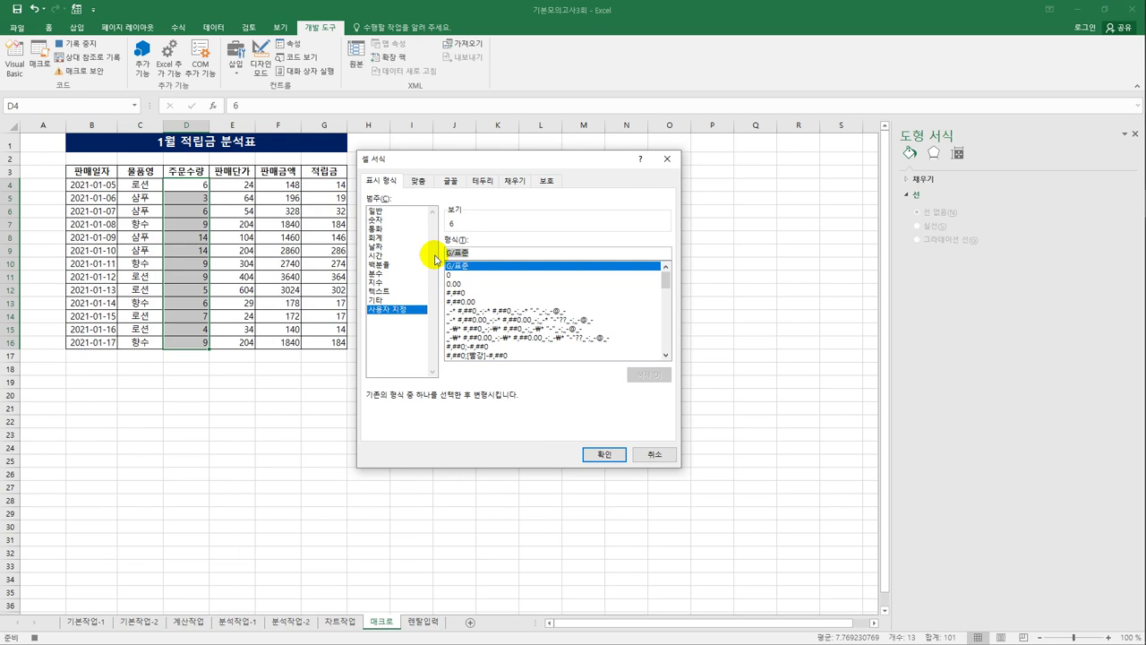
{"action": "key", "text": "BackSpace"}
{"action": "type", "text": "["}
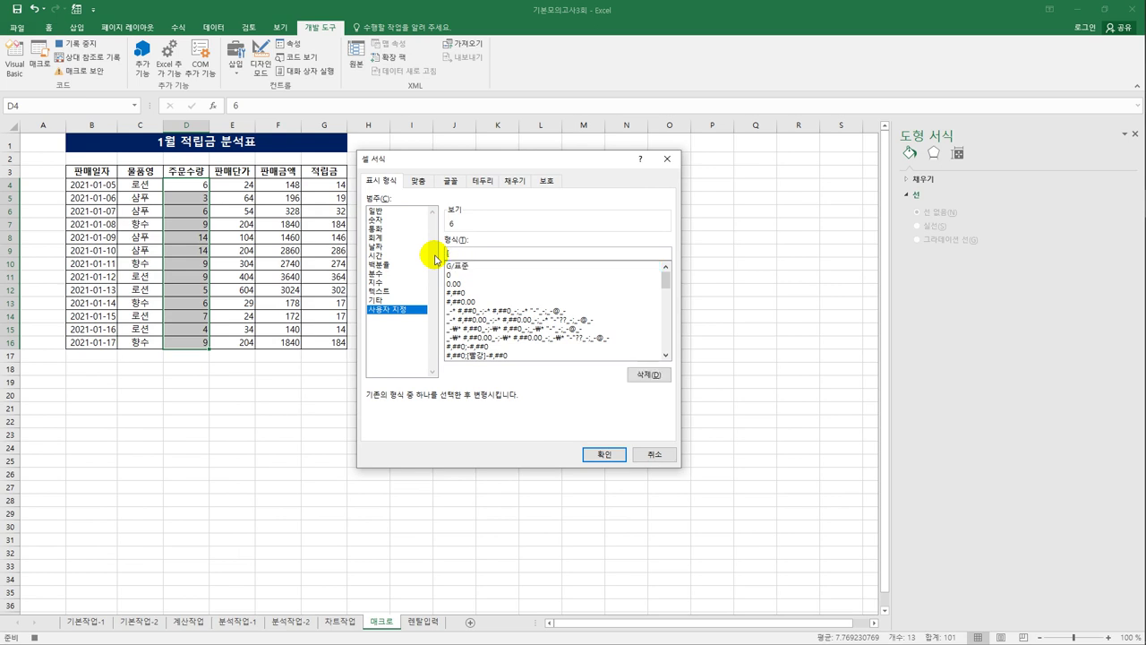
{"action": "type", "text": "C"}
{"action": "type", "text": "빨"}
{"action": "type", "text": "강]"}
{"action": "type", "text": "[>=10]"}
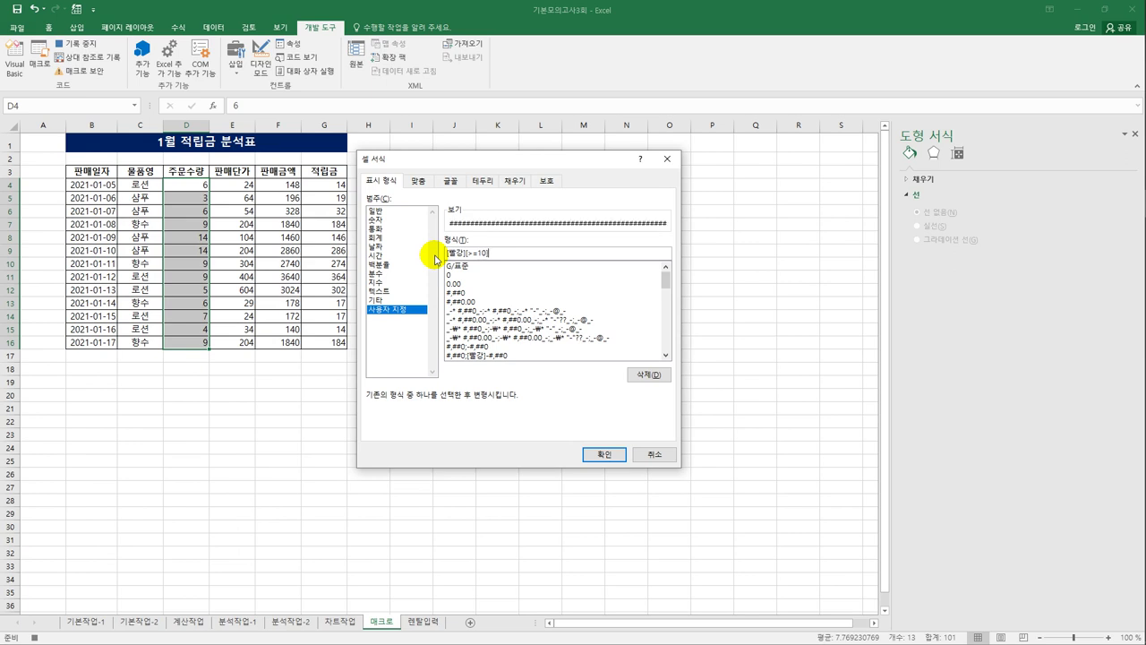
{"action": "type", "text": "0"}
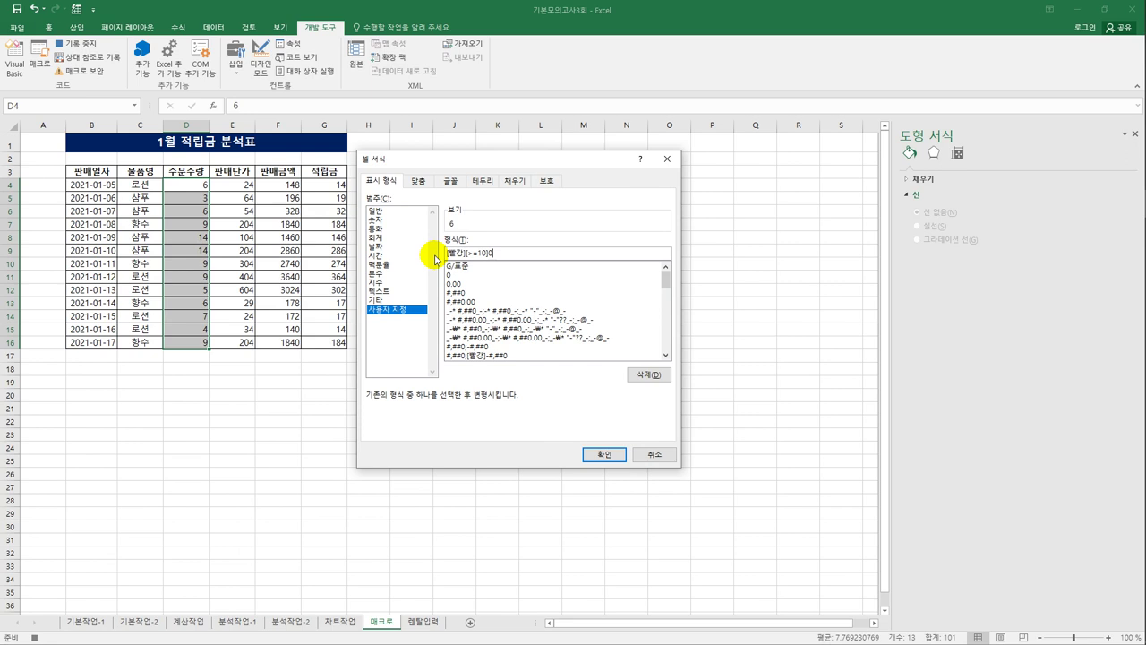
{"action": "type", "text": ";"}
{"action": "type", "text": "[v"}
{"action": "type", "text": "kfkd]"}
{"action": "type", "text": "[<=5]"}
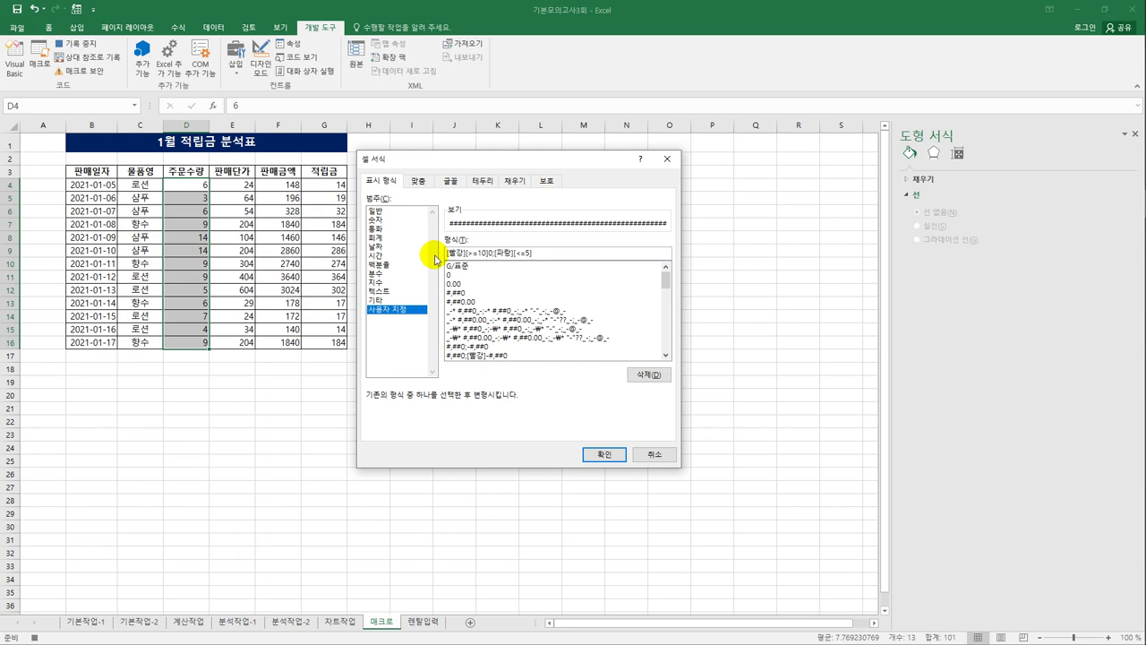
{"action": "type", "text": "0;0"}
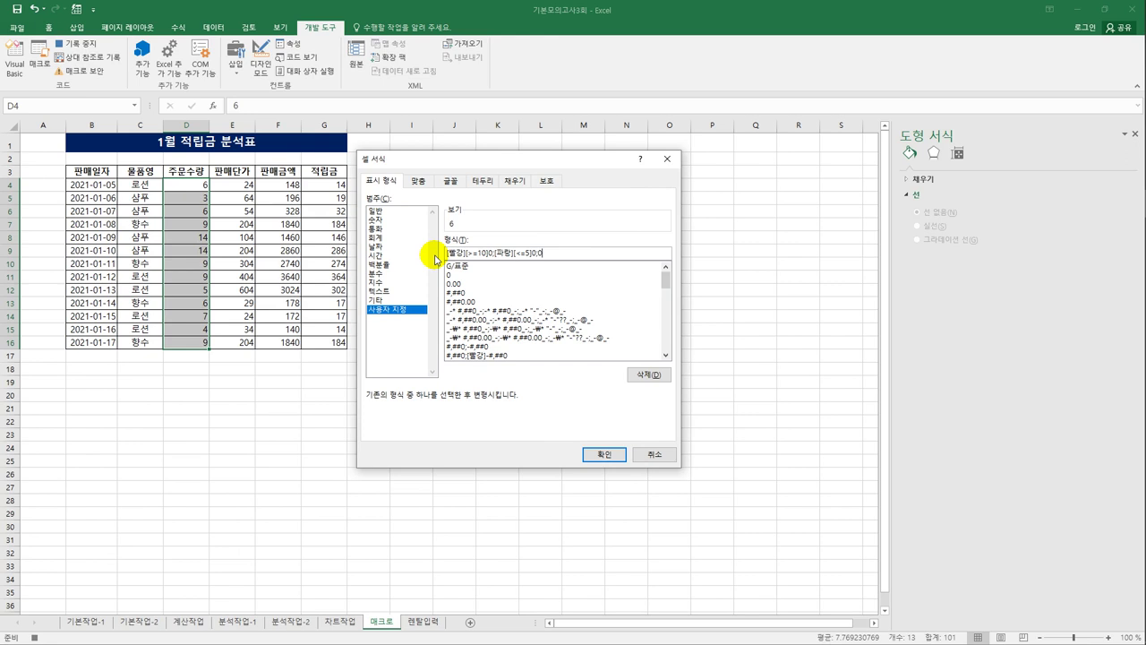
{"action": "left_click", "coordinate": [606, 456]}
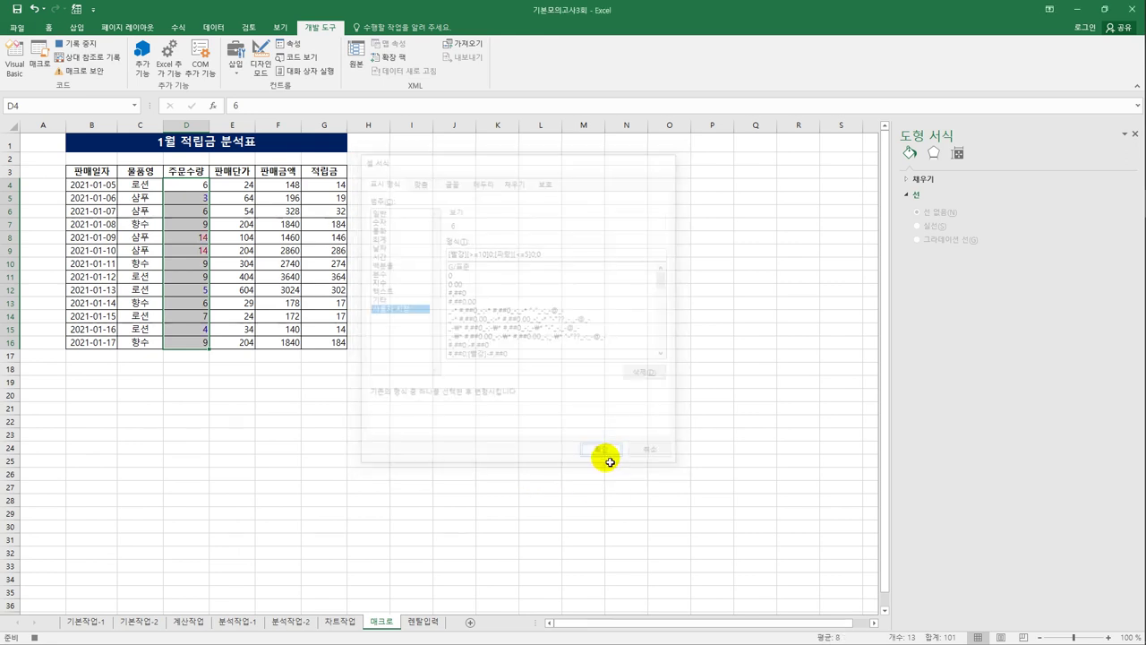
Deselect the formatted 주문수량 range and stop recording the 서식적용 macro.
{"action": "left_click", "coordinate": [192, 348]}
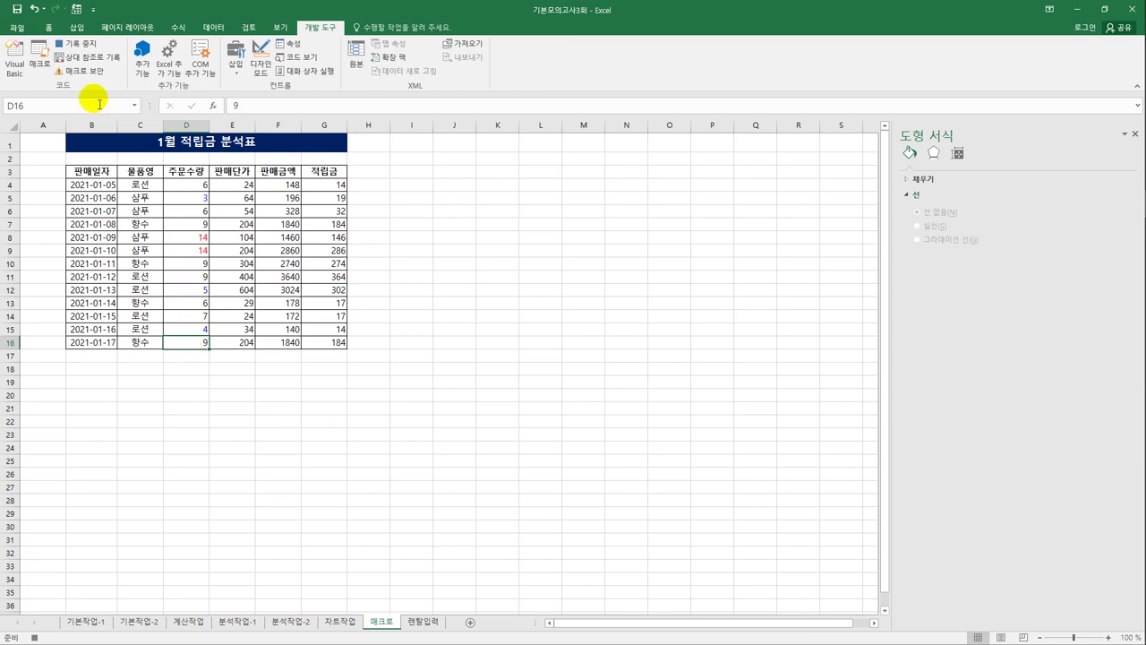
{"action": "left_click", "coordinate": [65, 51]}
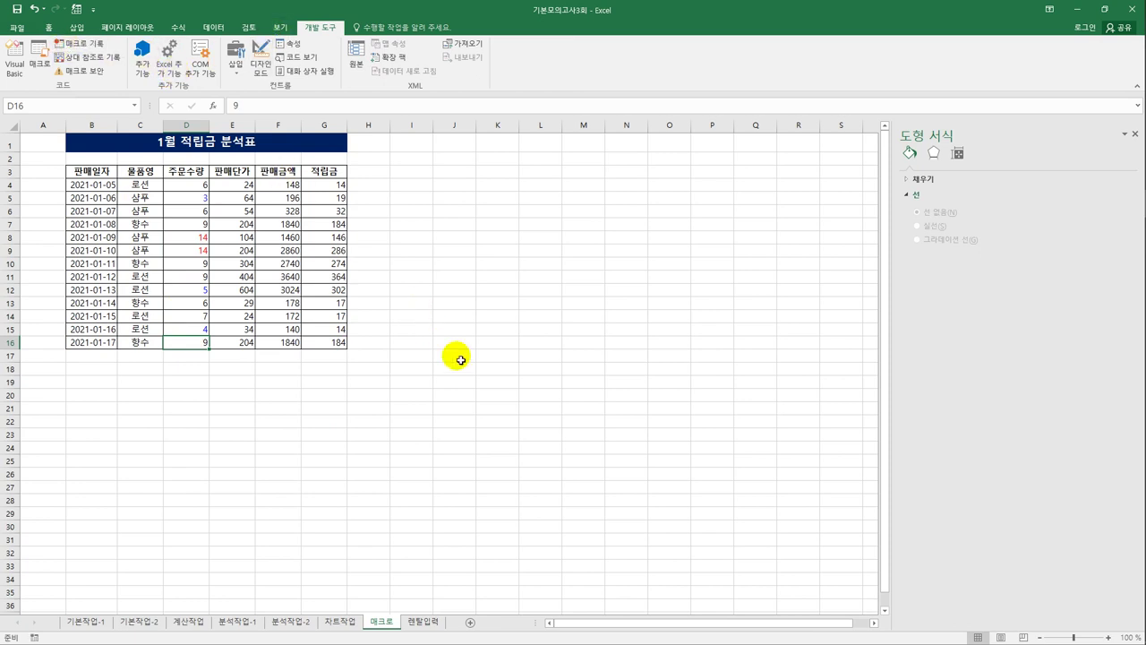
{"action": "left_click", "coordinate": [471, 384]}
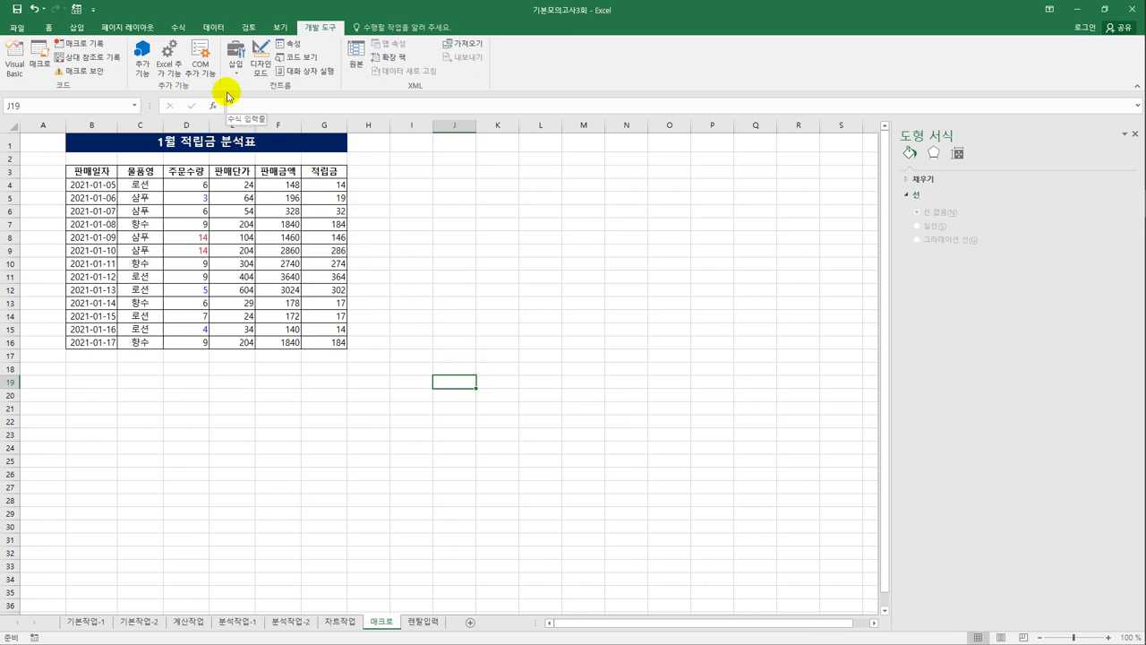
Insert a form-control button over I3:J4 labelled 서식적용 and assign the 서식적용 macro to it.
{"action": "left_click", "coordinate": [236, 65]}
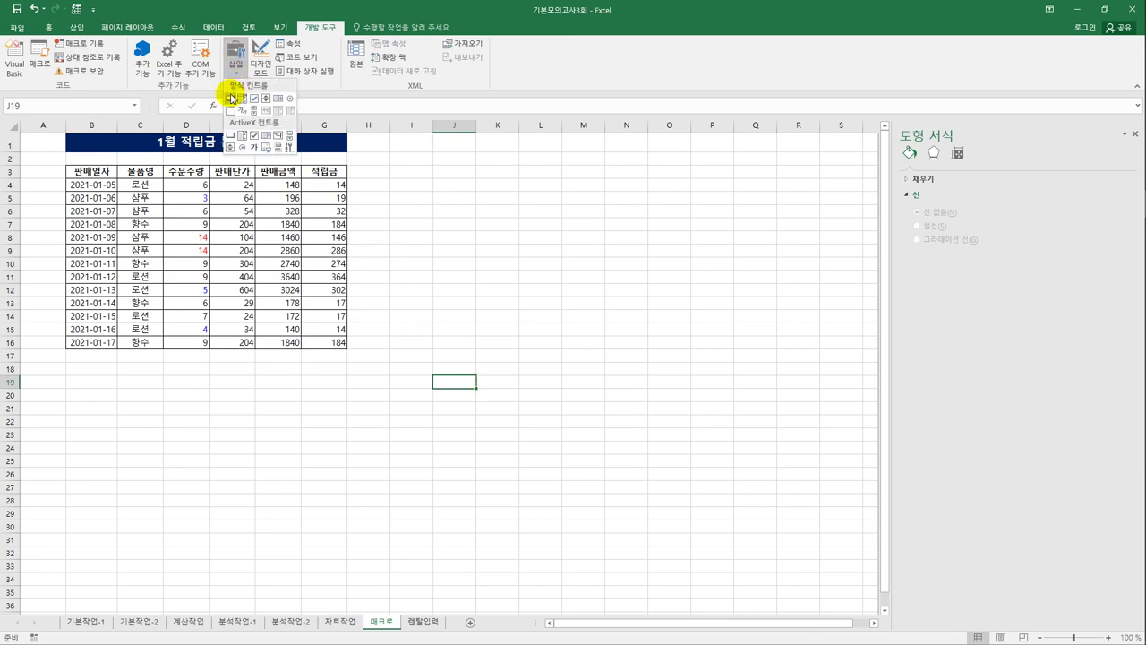
{"action": "left_click", "coordinate": [231, 97]}
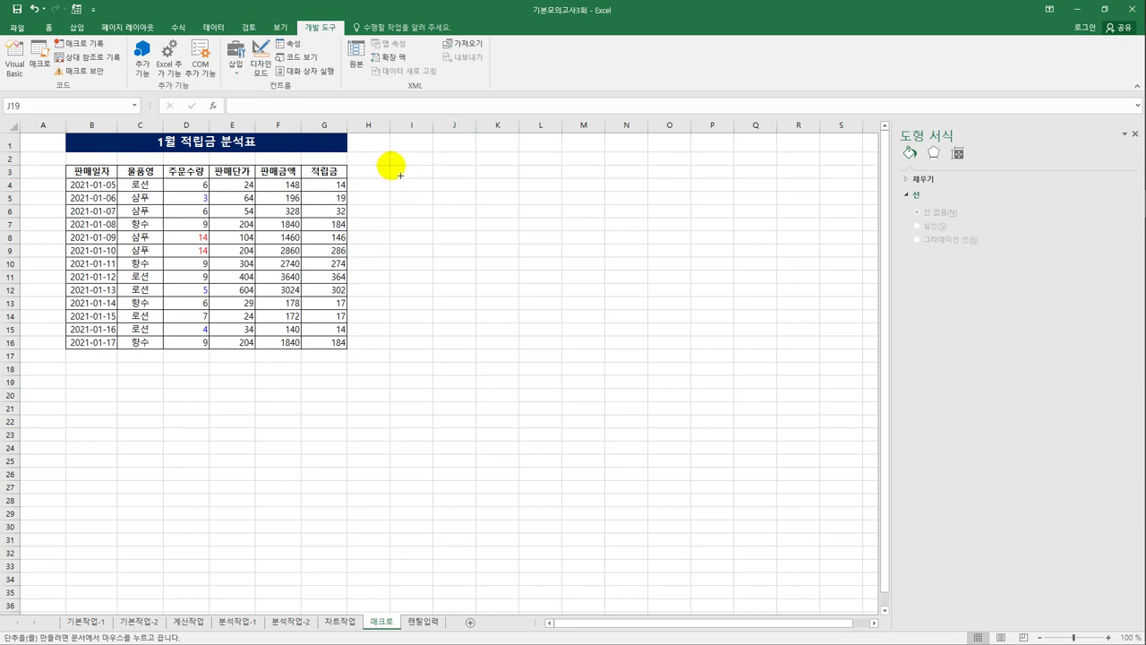
{"action": "left_click_drag", "start_coordinate": [399, 175], "coordinate": [465, 196]}
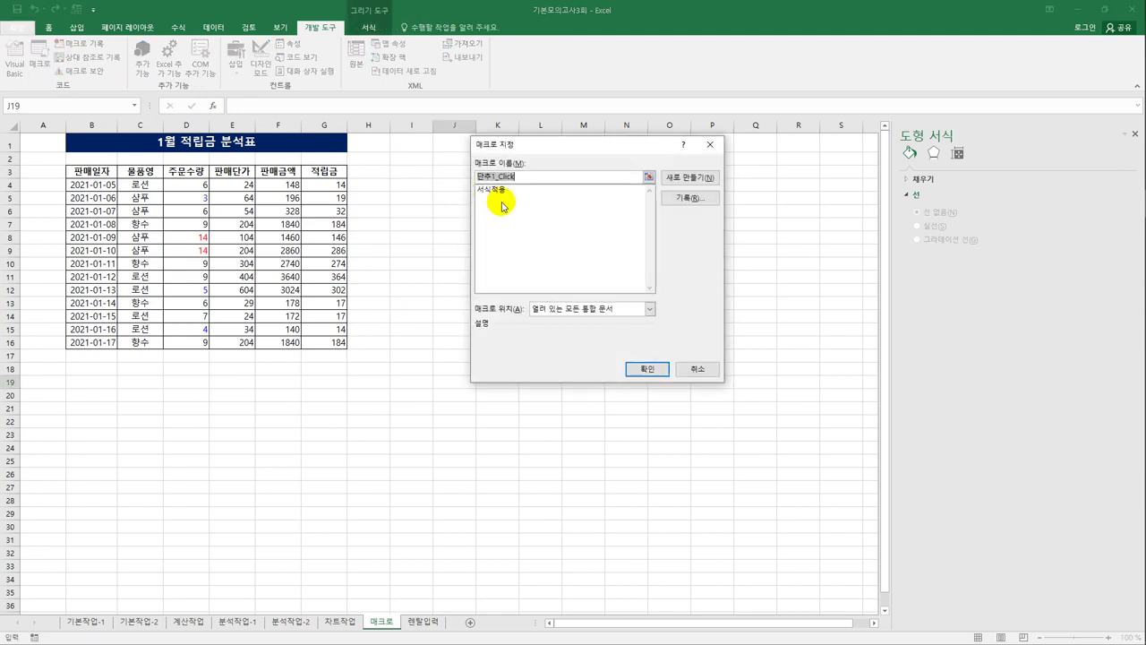
{"action": "left_click", "coordinate": [503, 190]}
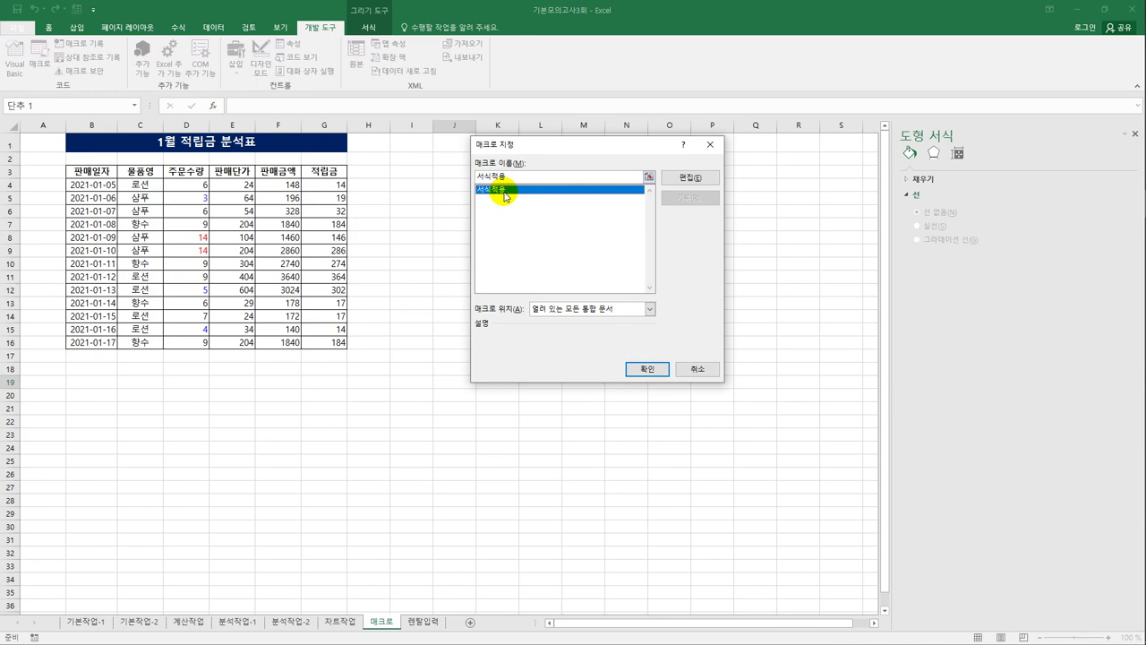
{"action": "left_click", "coordinate": [656, 371]}
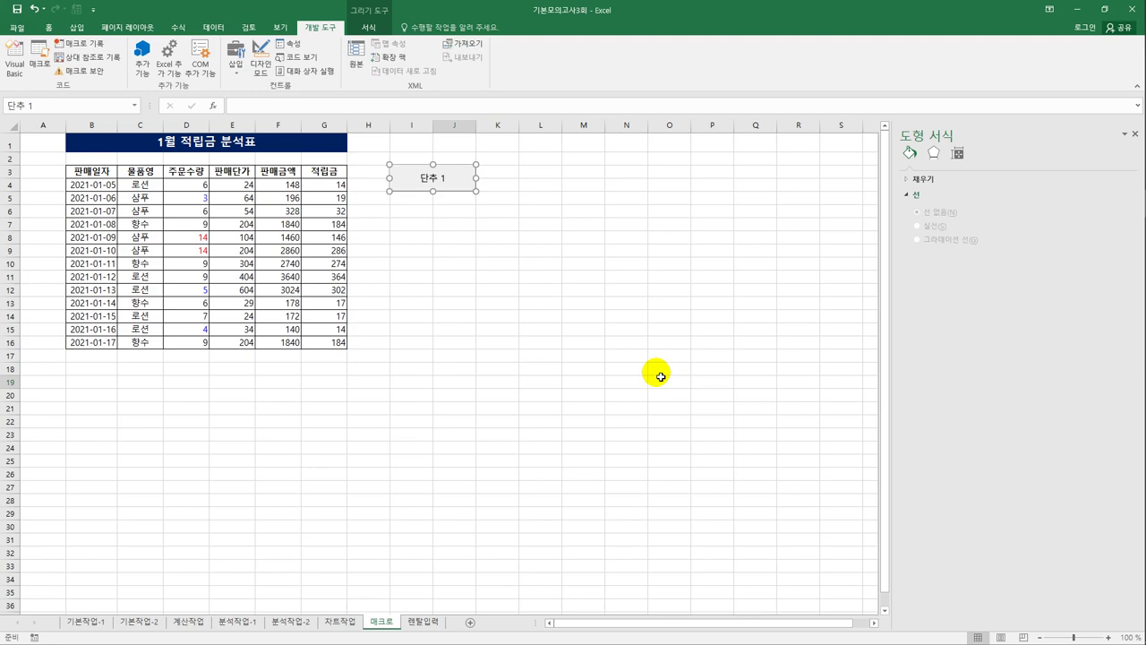
{"action": "type", "text": "서식"}
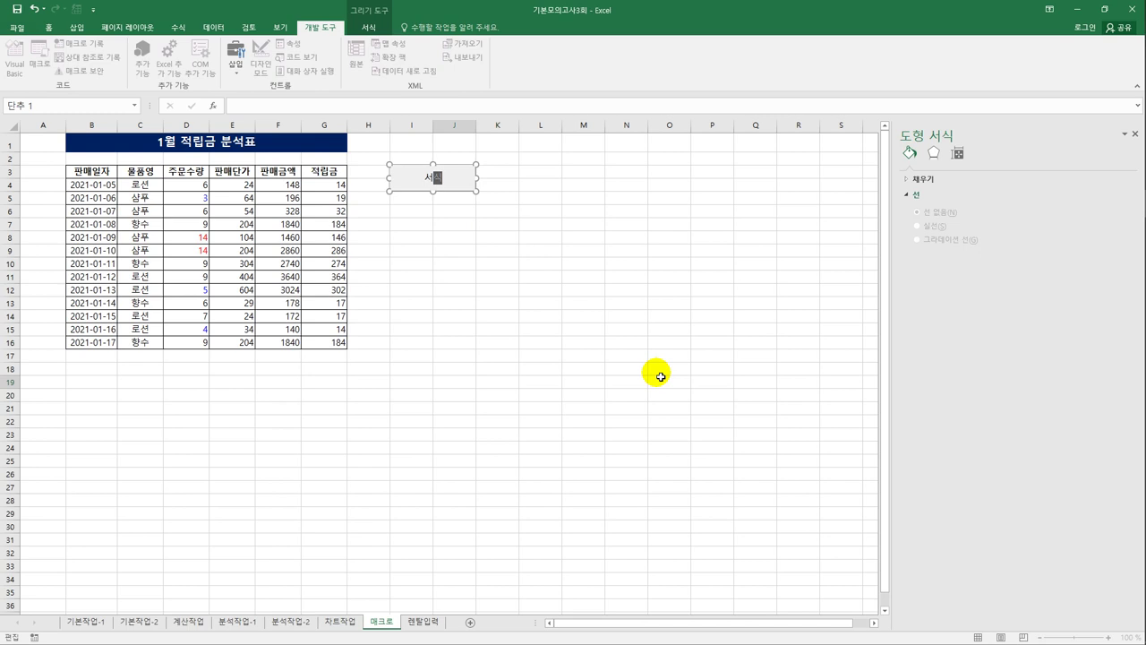
{"action": "type", "text": "적요ㅇ"}
{"action": "left_click", "coordinate": [559, 250]}
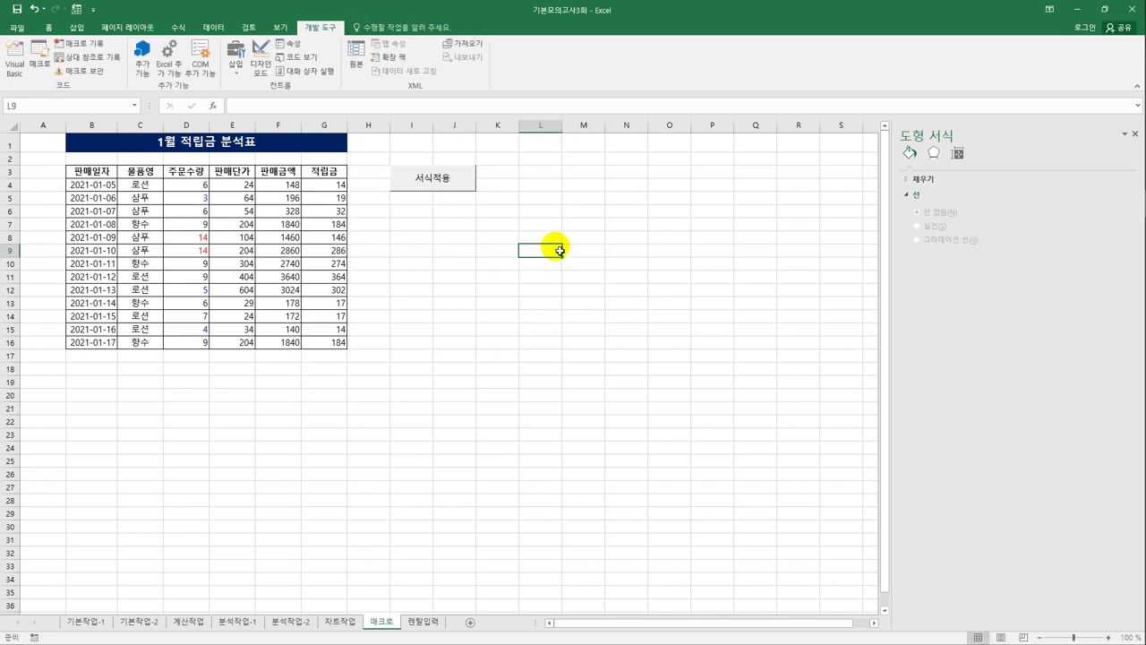
Start recording a macro named 서식해제, stored in the current workbook (현재 통합 문서).
{"action": "left_click", "coordinate": [94, 51]}
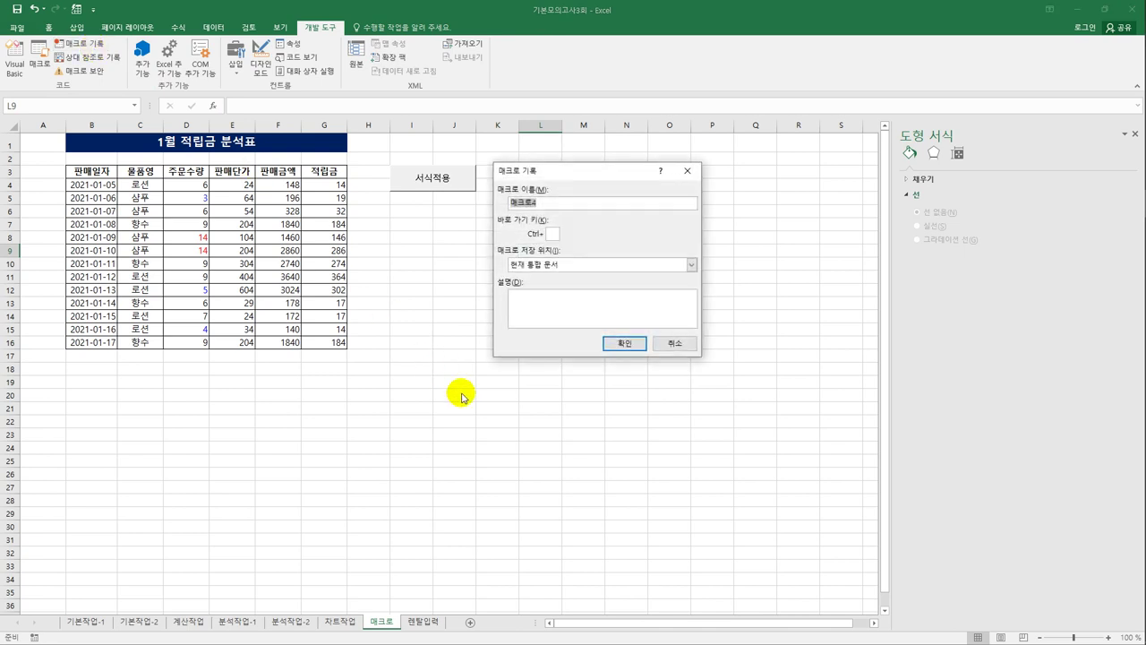
{"action": "type", "text": "서식해제"}
{"action": "left_click", "coordinate": [617, 345]}
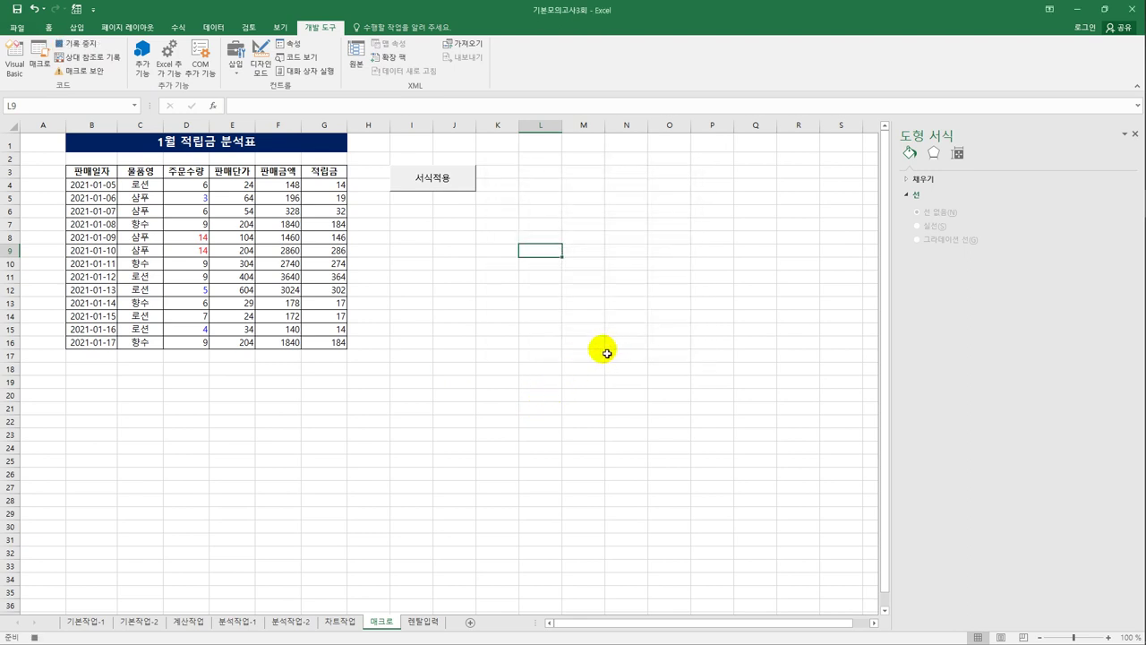
Reset the 주문수량 values in D4:D16 to the General (일반) number format and stop recording the macro.
{"action": "left_click", "coordinate": [197, 192]}
{"action": "left_click_drag", "start_coordinate": [197, 192], "coordinate": [194, 345]}
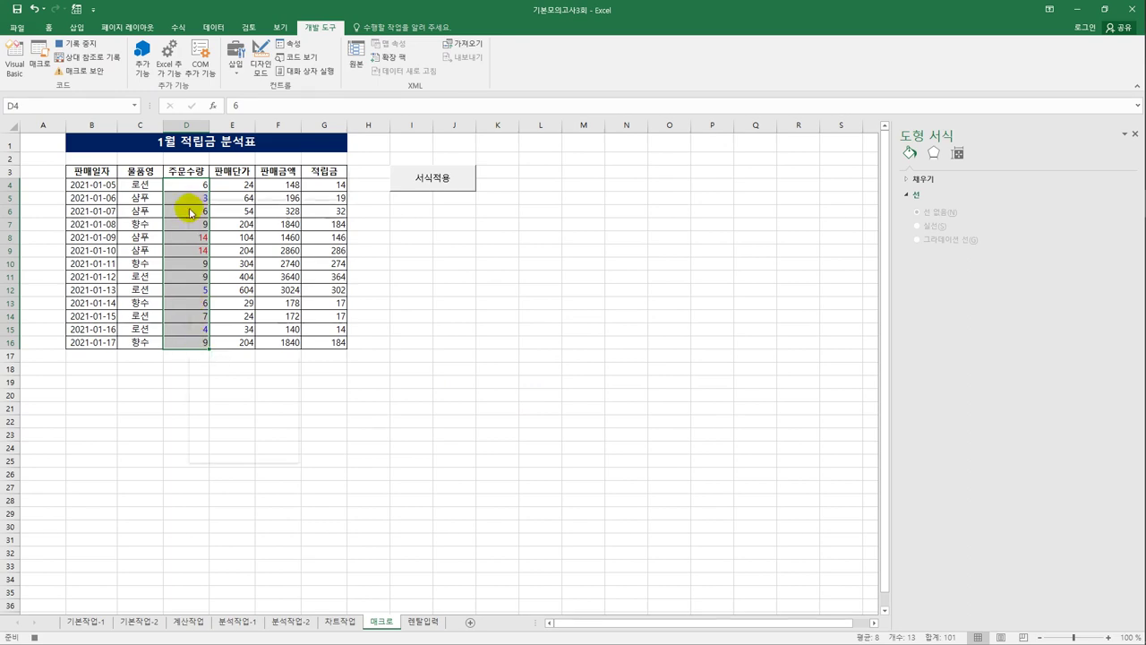
{"action": "right_click", "coordinate": [190, 208]}
{"action": "left_click", "coordinate": [252, 395]}
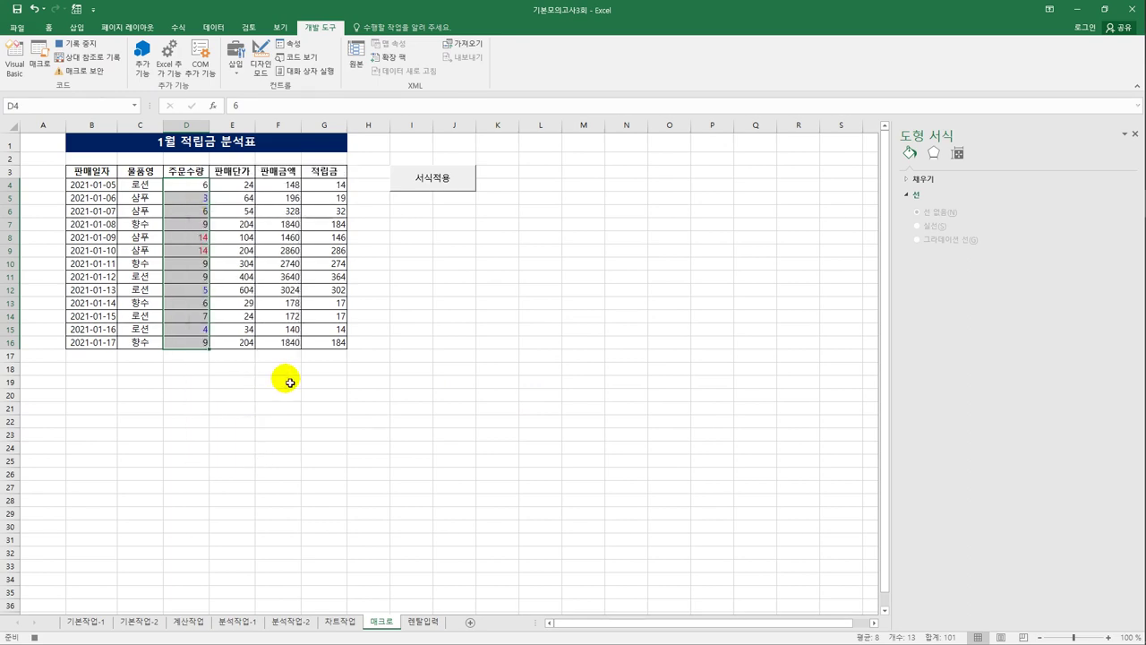
{"action": "left_click_drag", "start_coordinate": [316, 240], "coordinate": [719, 151]}
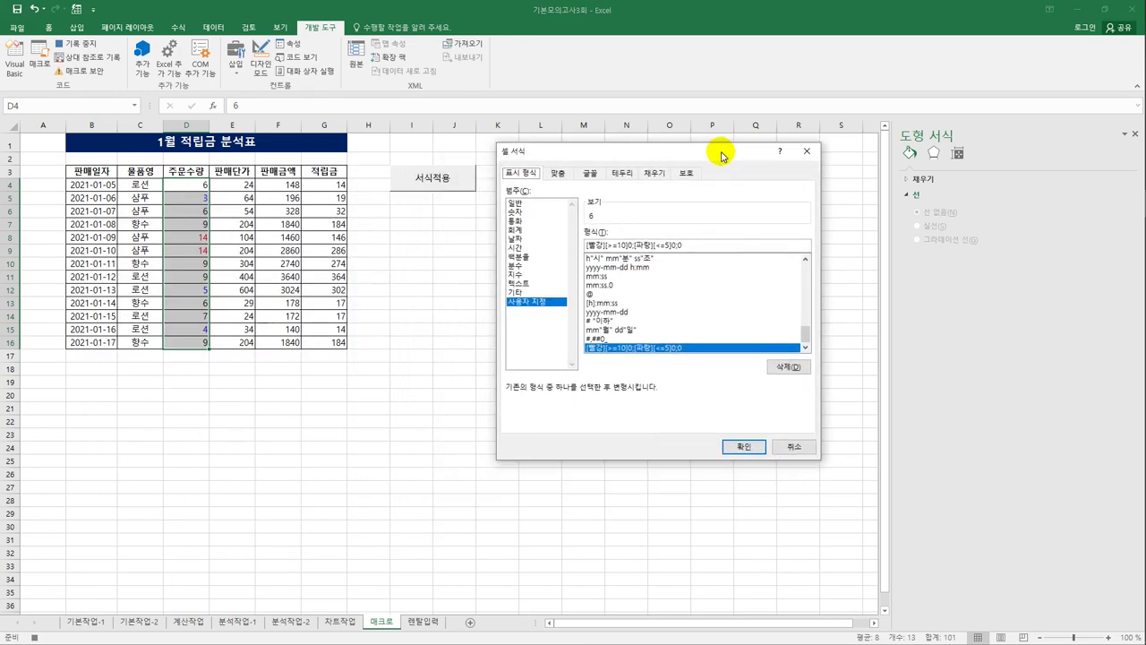
{"action": "left_click", "coordinate": [537, 203]}
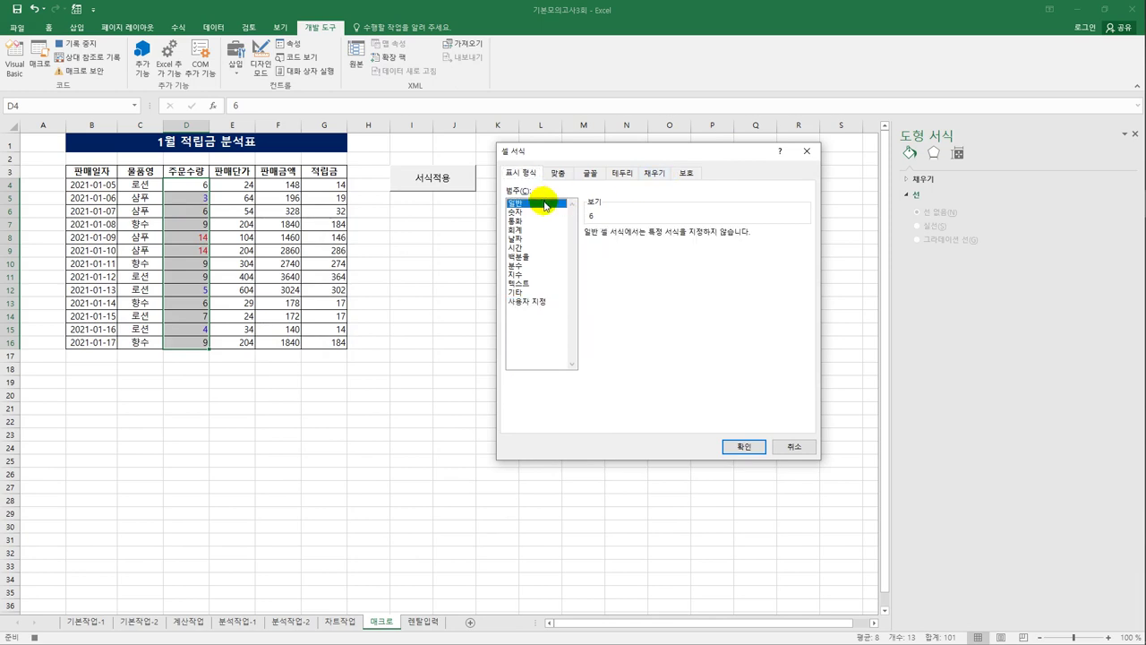
{"action": "left_click", "coordinate": [743, 445]}
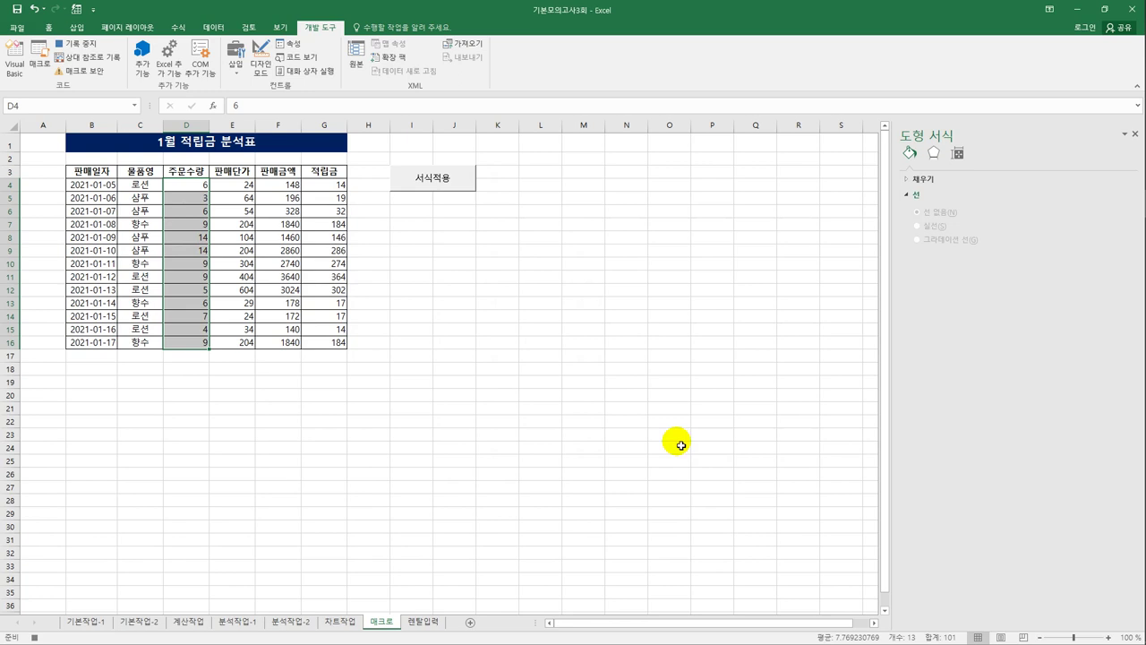
{"action": "left_click", "coordinate": [201, 347]}
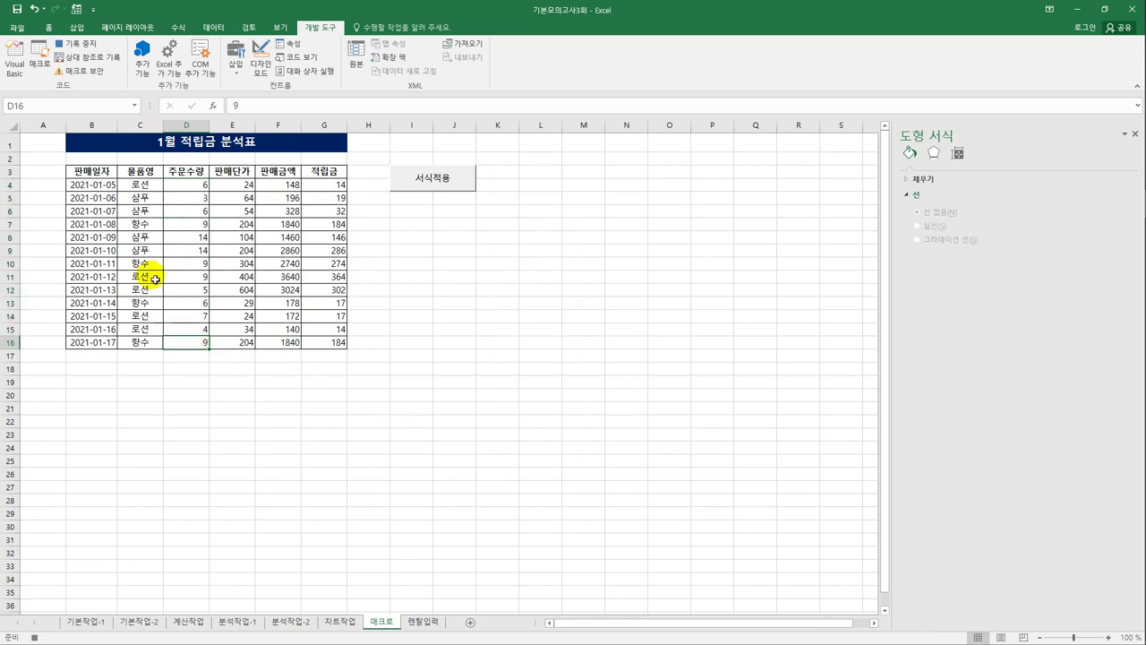
{"action": "left_click", "coordinate": [79, 44]}
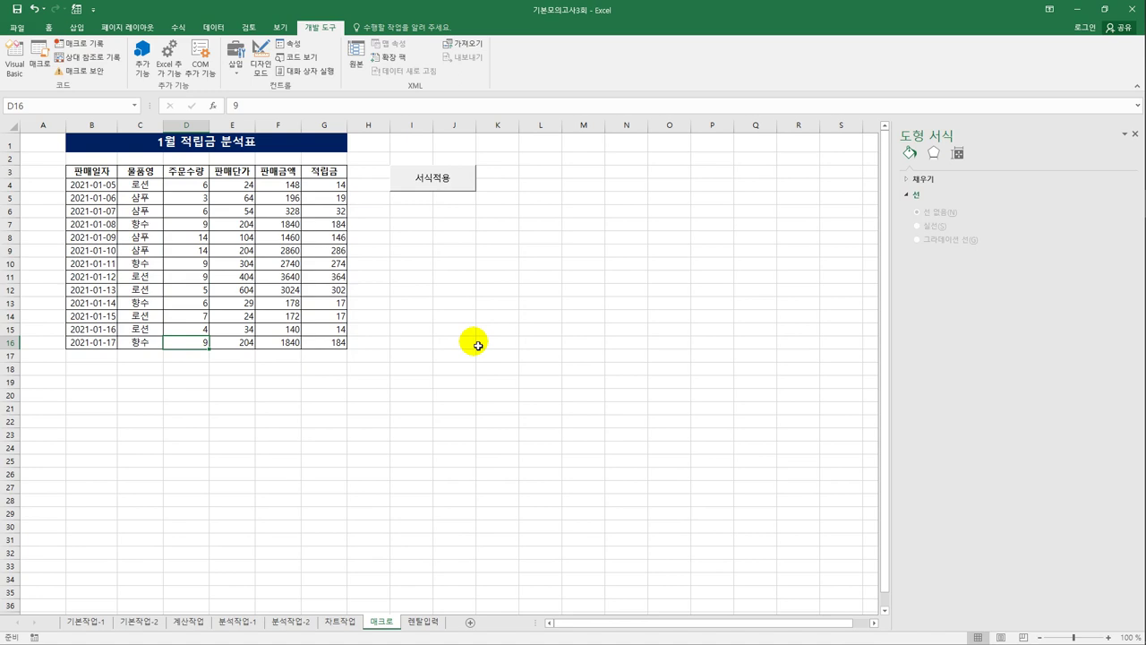
Insert a form-control button over I6:J7 labelled 서식해제 and assign the 서식해제 macro to it.
{"action": "left_click", "coordinate": [235, 57]}
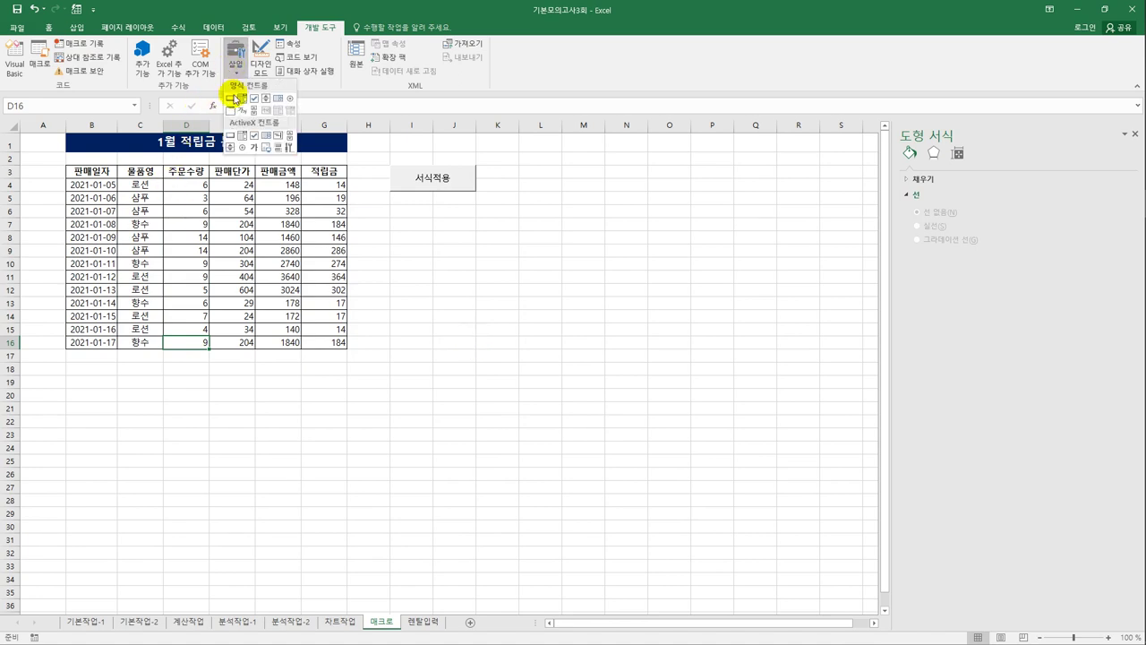
{"action": "left_click", "coordinate": [234, 98]}
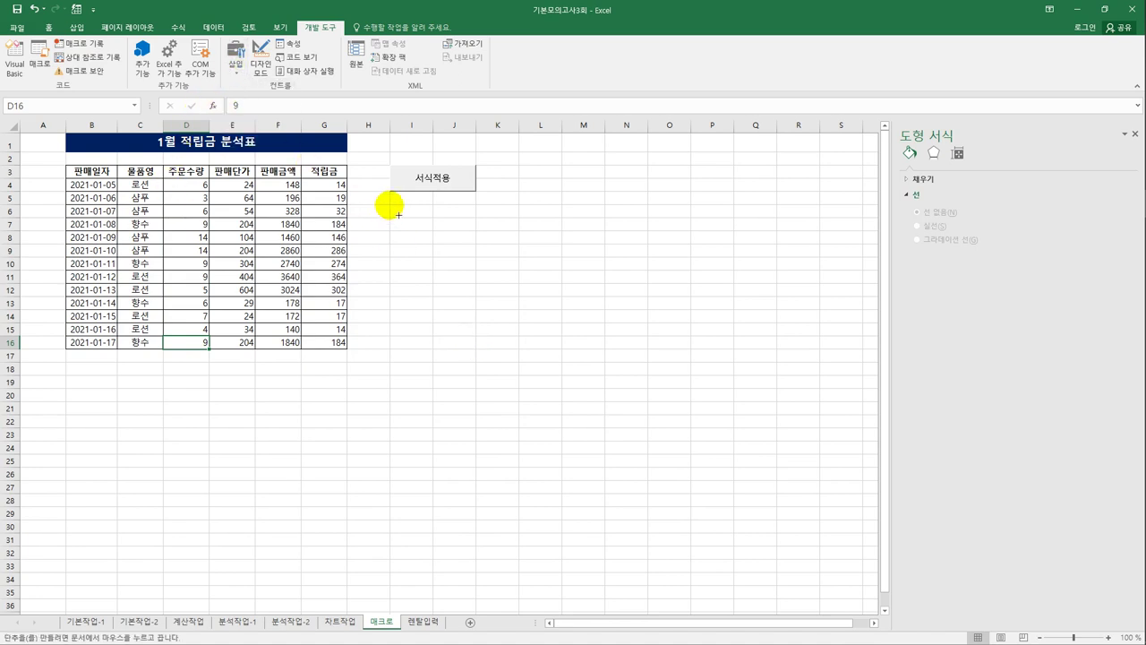
{"action": "left_click_drag", "start_coordinate": [398, 215], "coordinate": [460, 237]}
{"action": "left_click", "coordinate": [490, 199]}
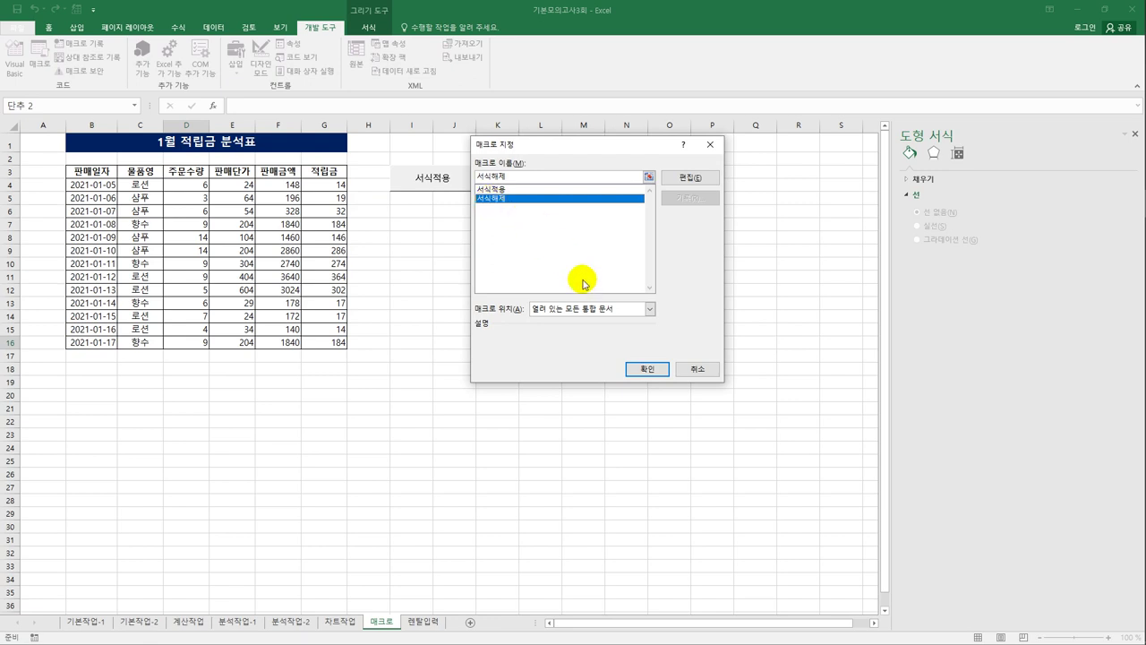
{"action": "left_click", "coordinate": [652, 369]}
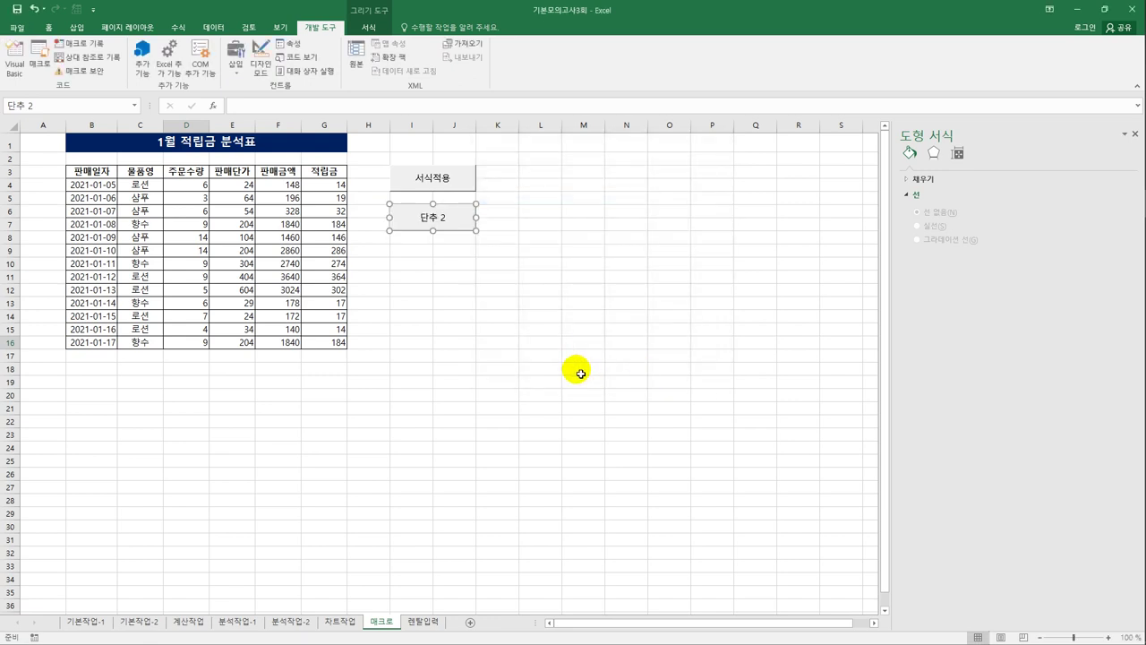
{"action": "type", "text": "서식해제"}
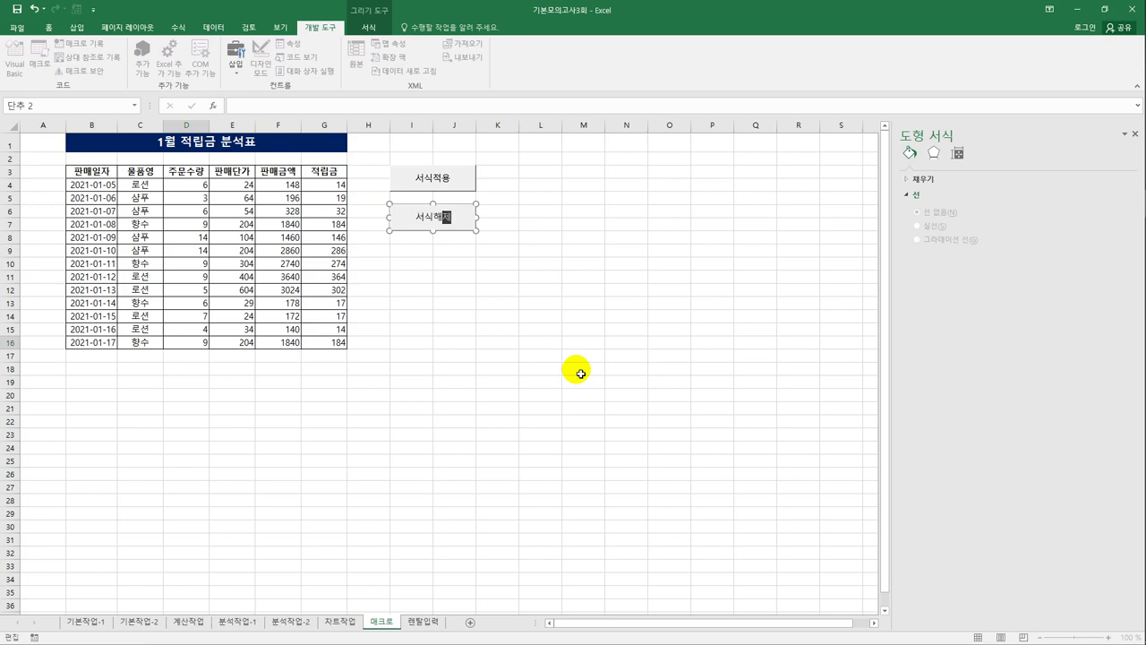
{"action": "left_click", "coordinate": [580, 374]}
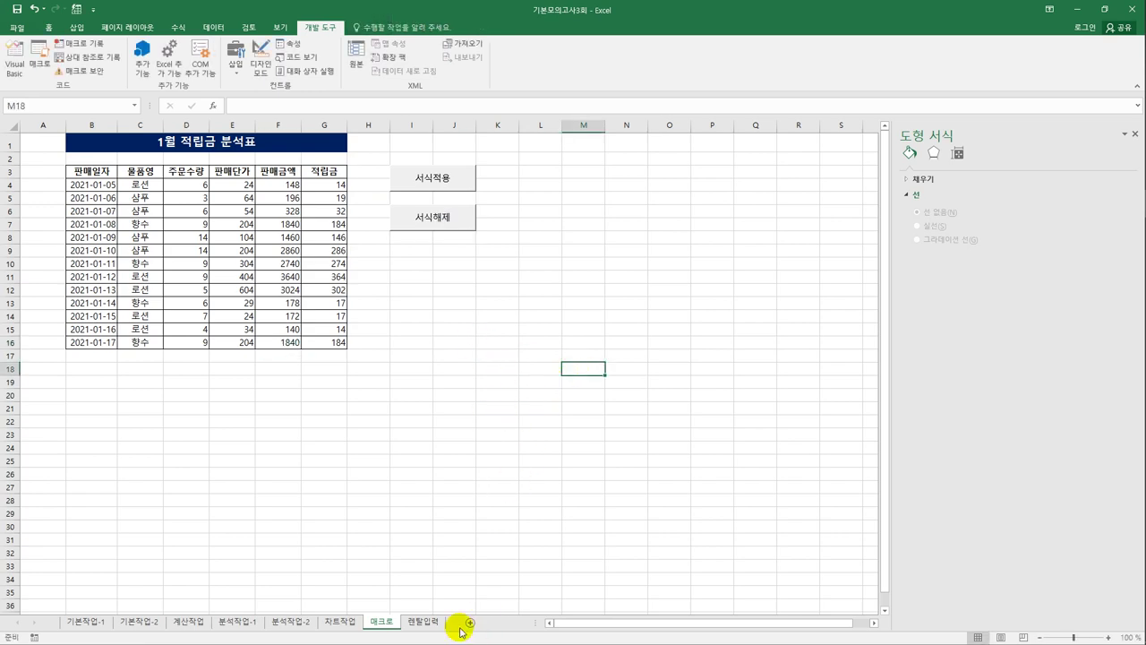
On the 렌탈입력 sheet, enable design mode and add 렌탈입력화면.Show to the click procedure of the 렌탈입력 button.
{"action": "left_click", "coordinate": [422, 621]}
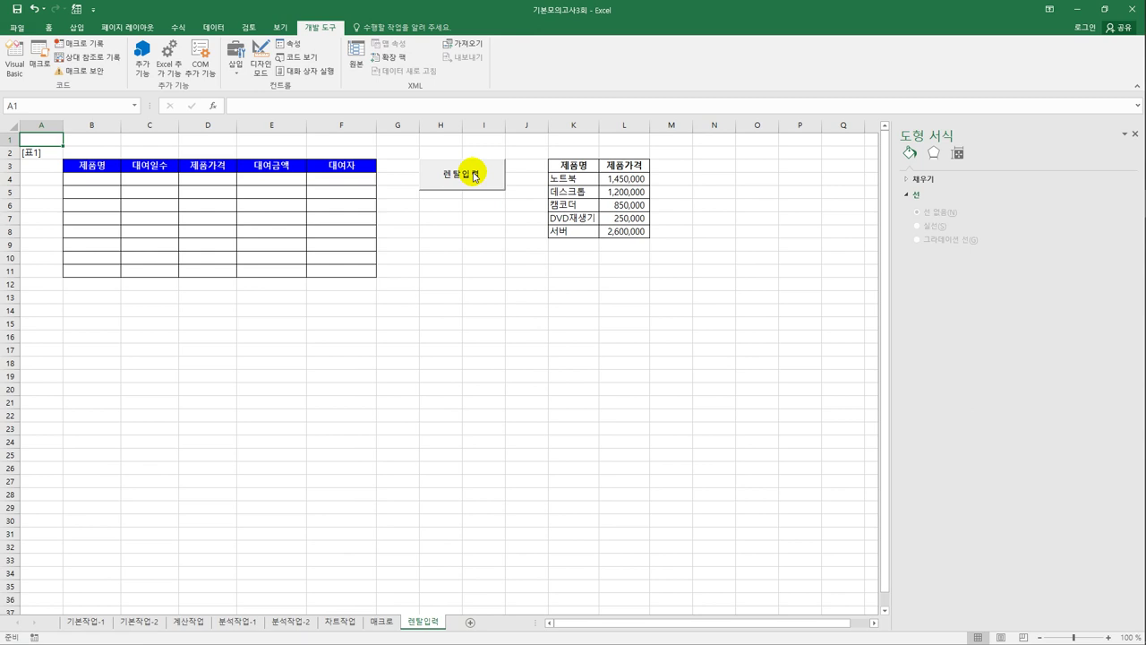
{"action": "left_click", "coordinate": [260, 63]}
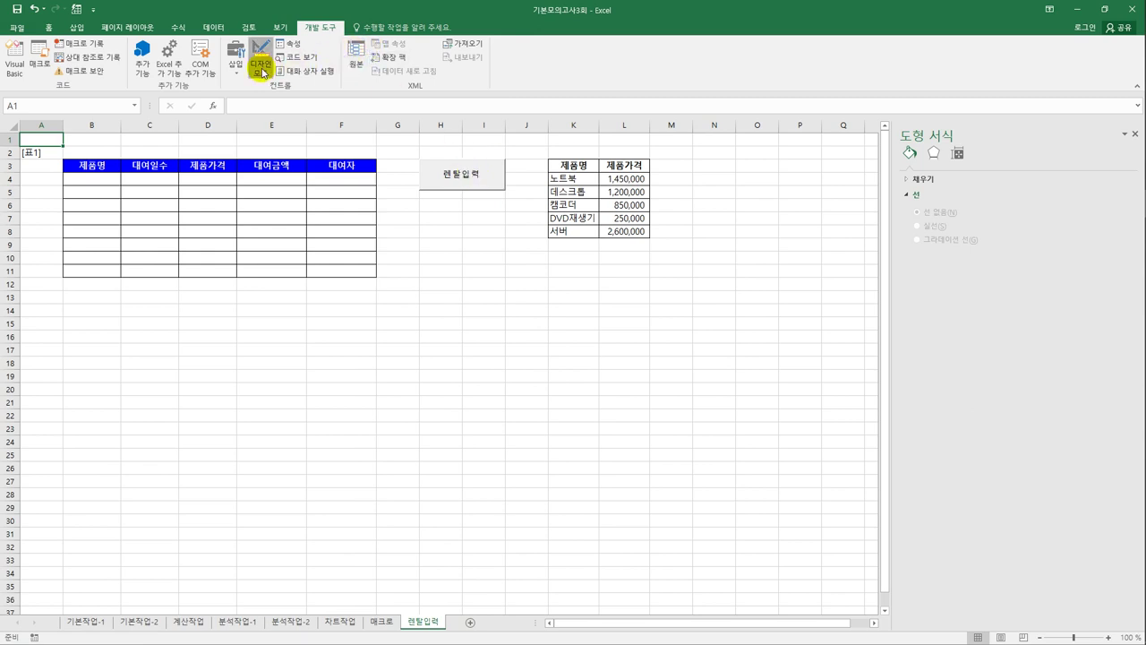
{"action": "left_click", "coordinate": [491, 188]}
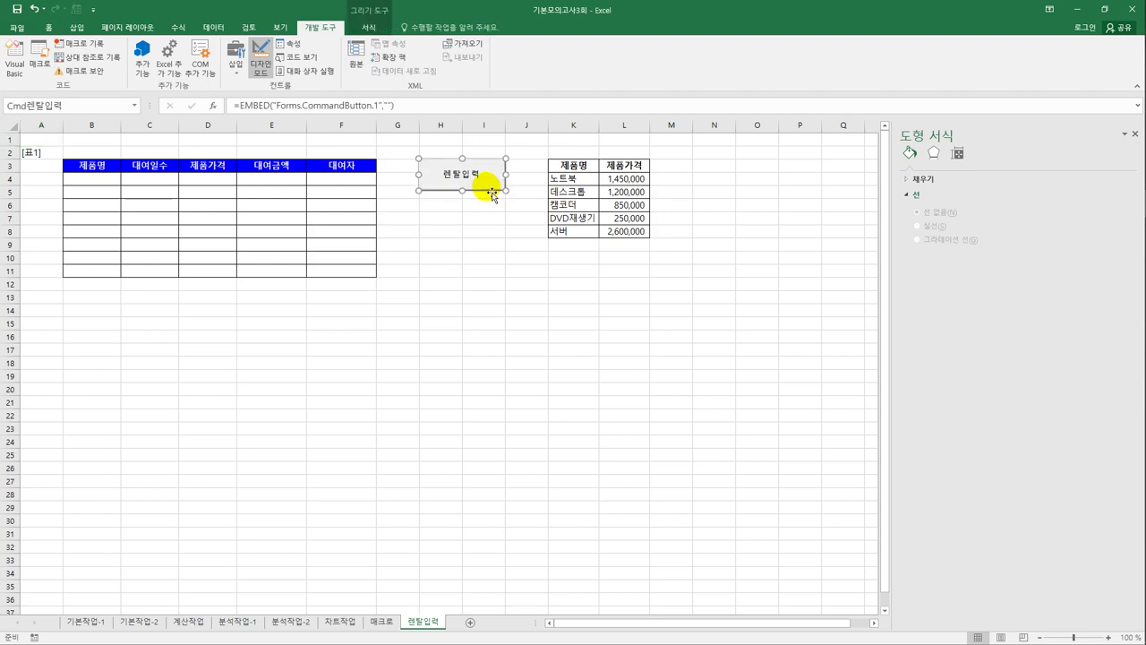
{"action": "double_click", "coordinate": [486, 187]}
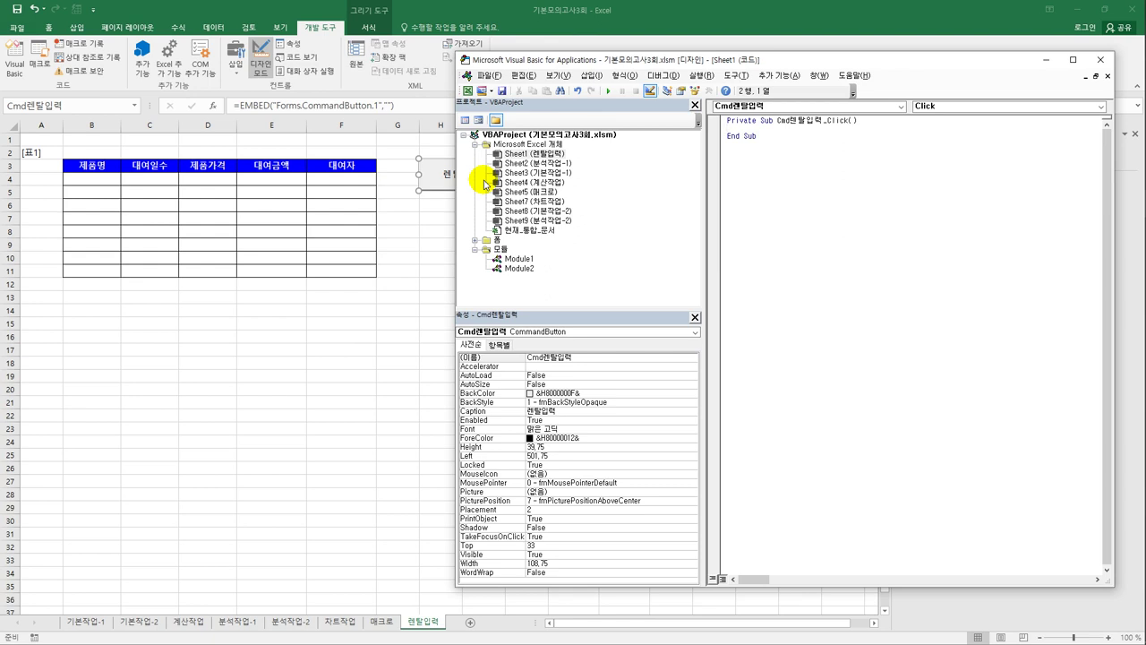
{"action": "key", "text": "Tab"}
{"action": "type", "text": "렌탈입력"}
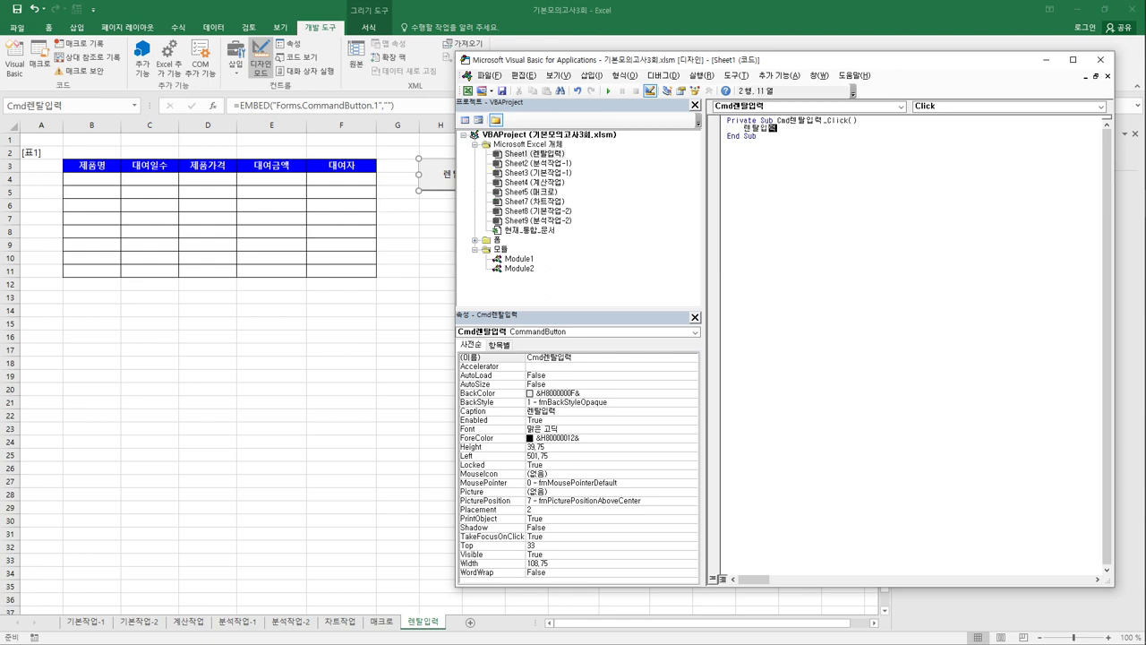
{"action": "type", "text": "화면."}
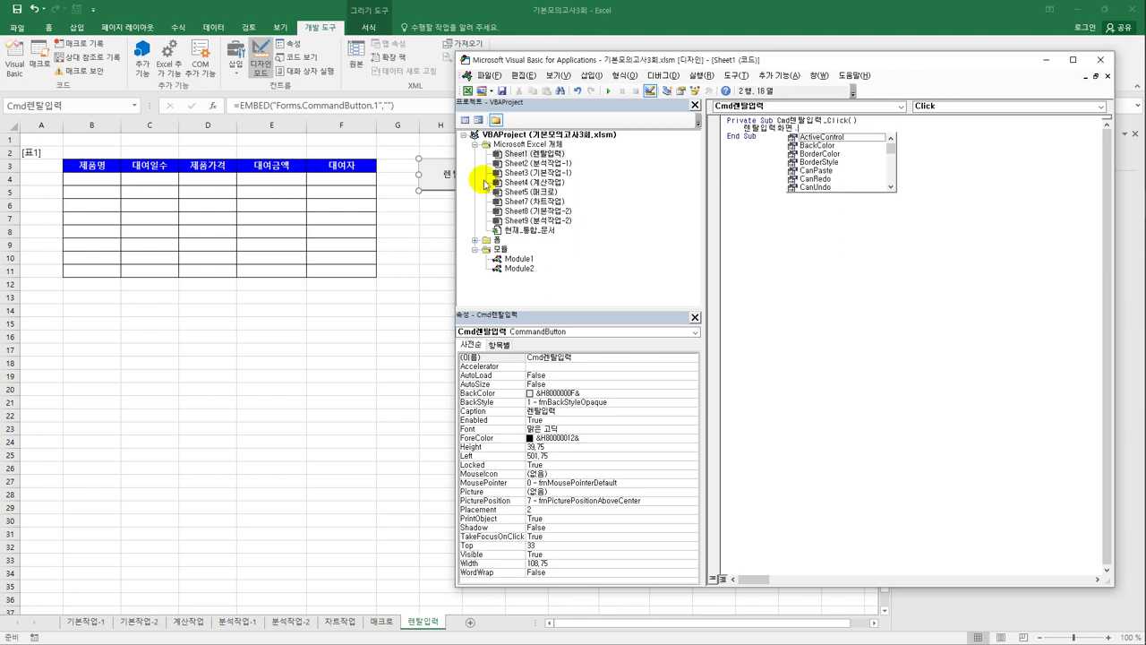
{"action": "type", "text": "Show"}
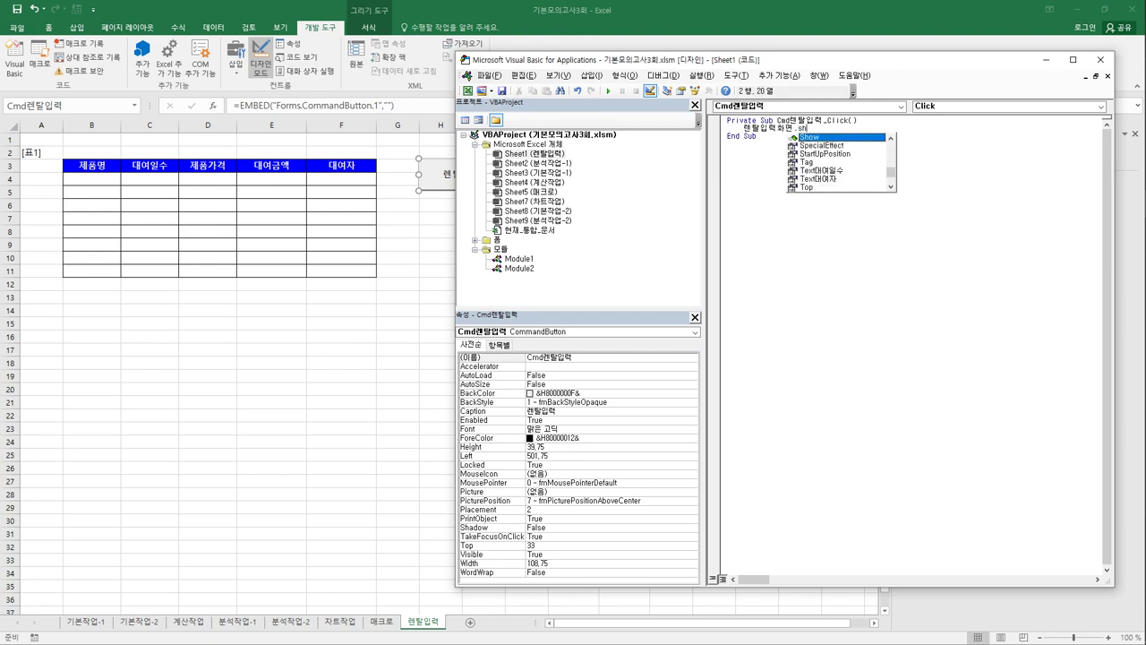
Open the code of the 렌탈입력화면 form and create its UserForm Initialize procedure.
{"action": "double_click", "coordinate": [488, 240]}
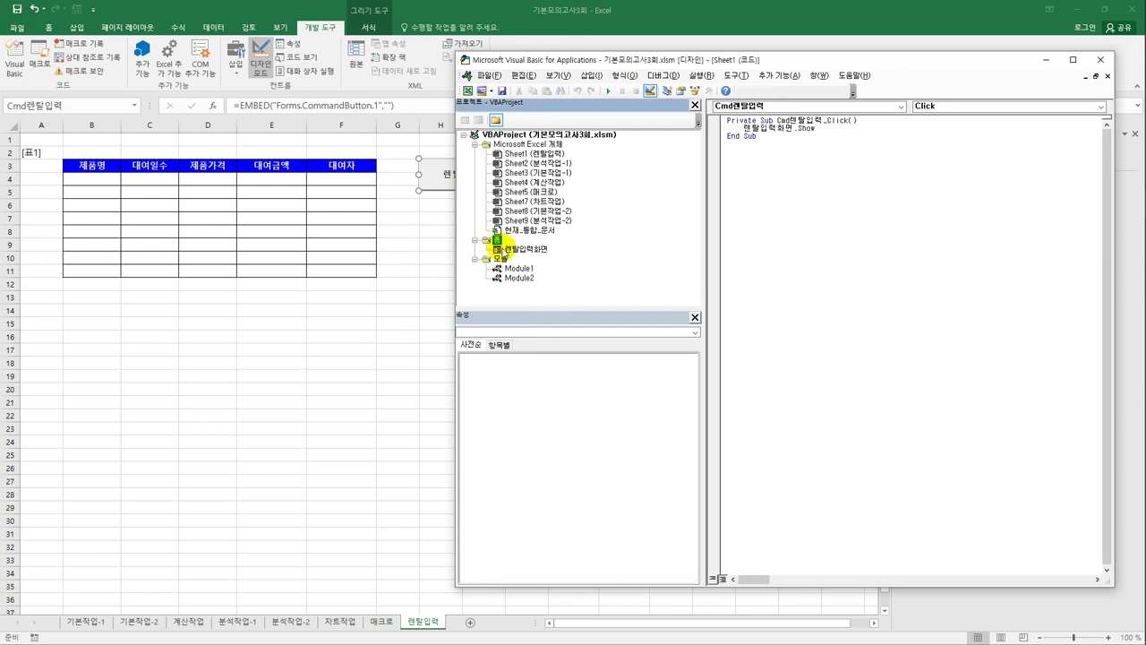
{"action": "double_click", "coordinate": [503, 250]}
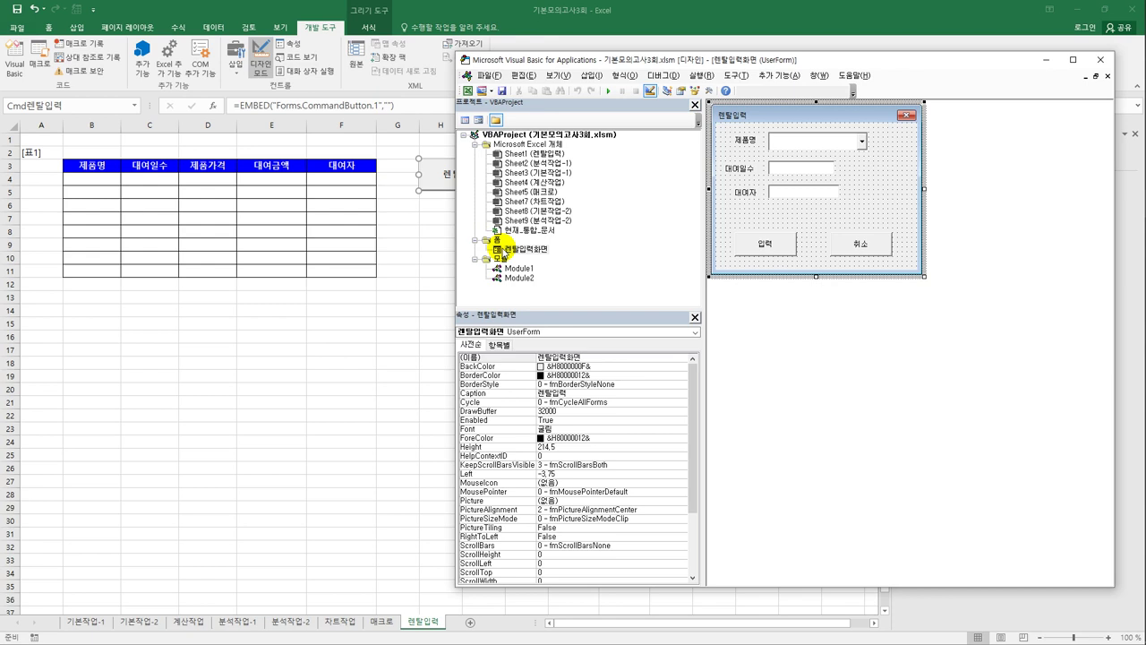
{"action": "left_click", "coordinate": [464, 119]}
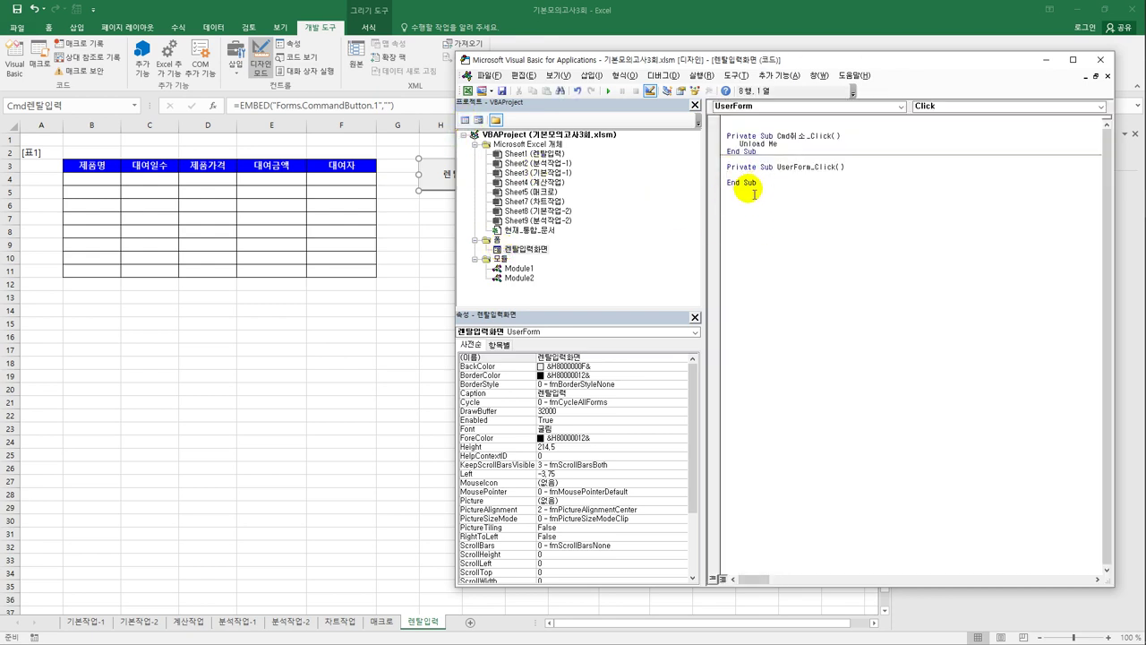
{"action": "left_click", "coordinate": [954, 107]}
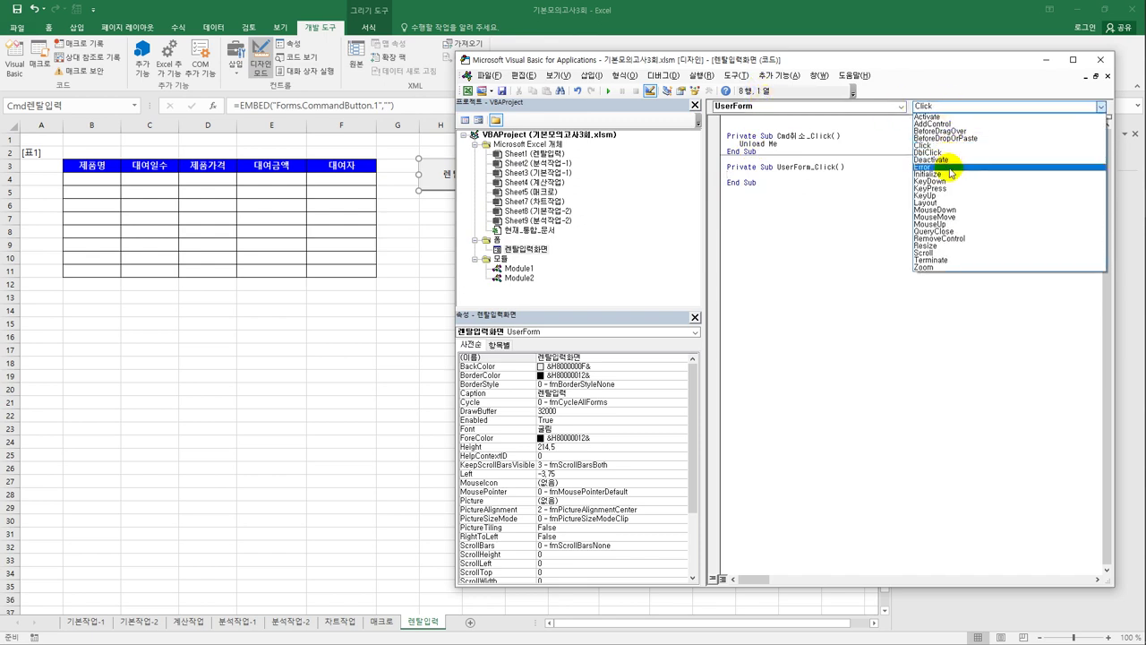
{"action": "left_click", "coordinate": [928, 174]}
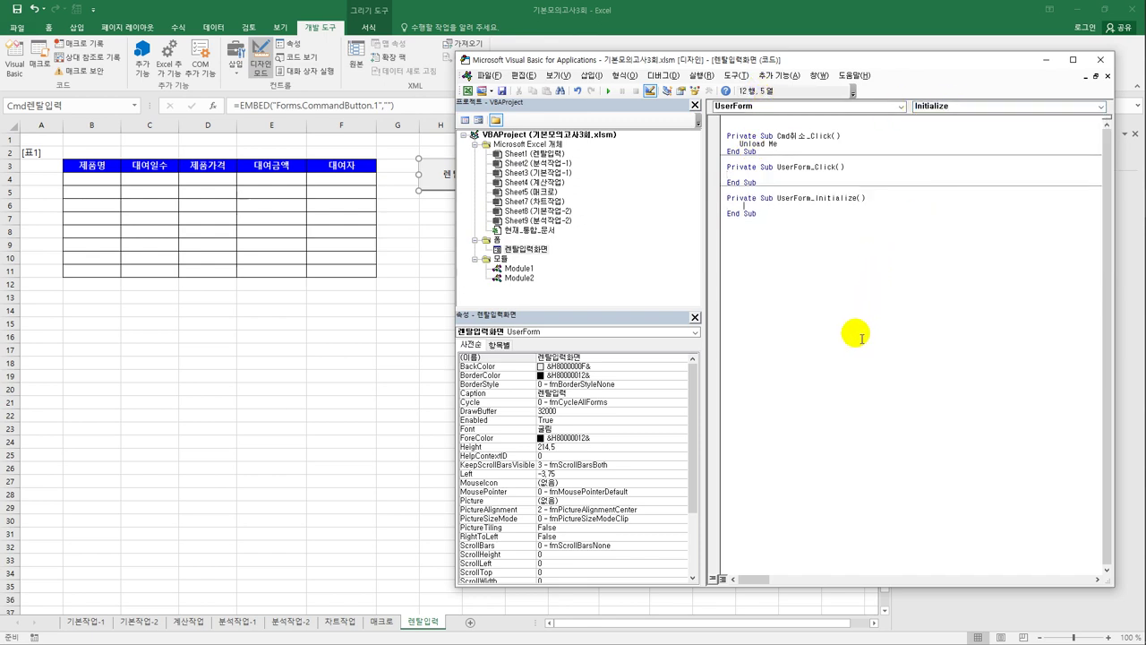
Set Cmb제품명.RowSource = "K4:K8" in the UserForm_Initialize procedure.
{"action": "key", "text": "Tab"}
{"action": "type", "text": "cmb"}
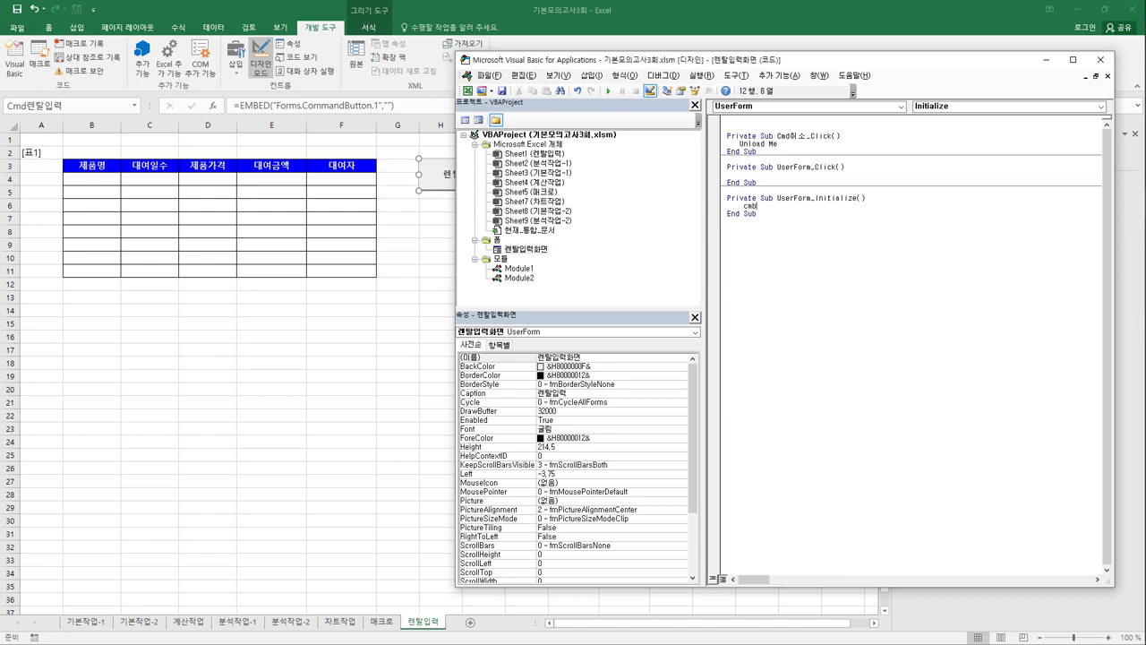
{"action": "type", "text": "제품명.row = \"K4:K8\""}
{"action": "left_click", "coordinate": [756, 214]}
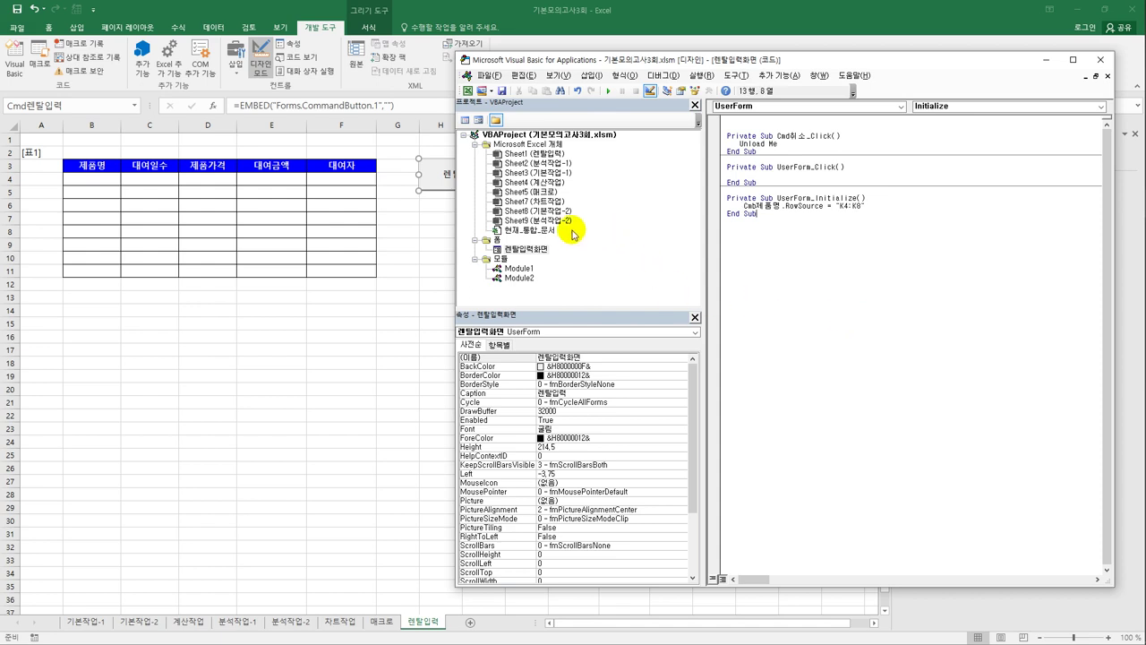
Create the click procedure for the 입력 button (Cmd입력) of the 렌탈입력화면 form.
{"action": "double_click", "coordinate": [524, 248]}
{"action": "left_click", "coordinate": [786, 249]}
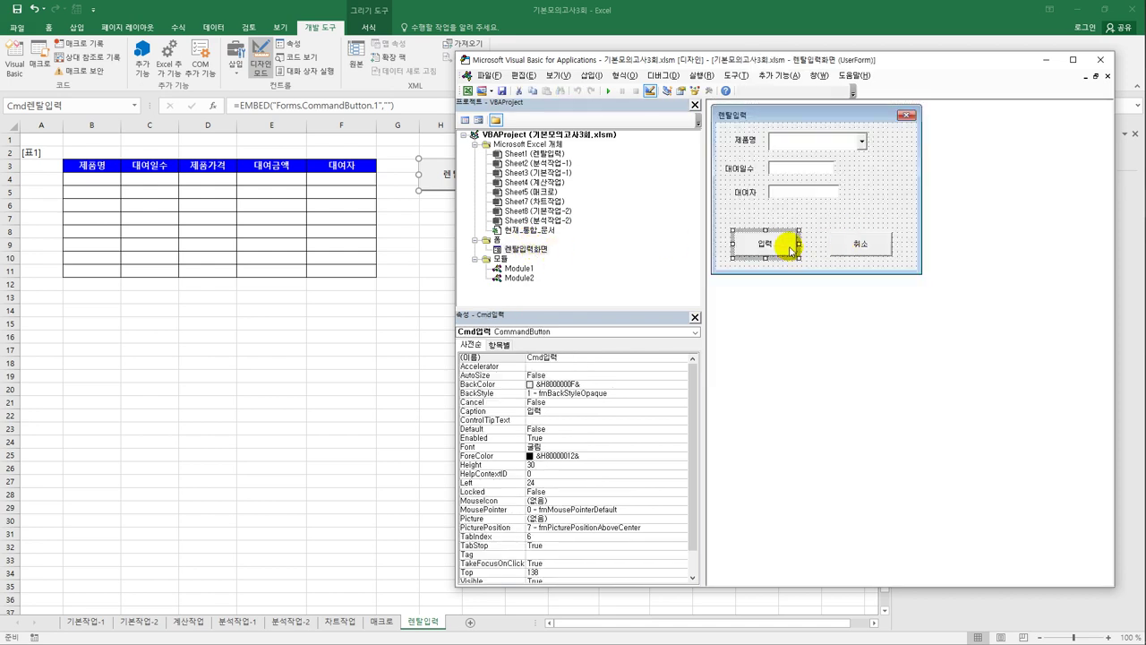
{"action": "double_click", "coordinate": [786, 249]}
{"action": "key", "text": "Tab"}
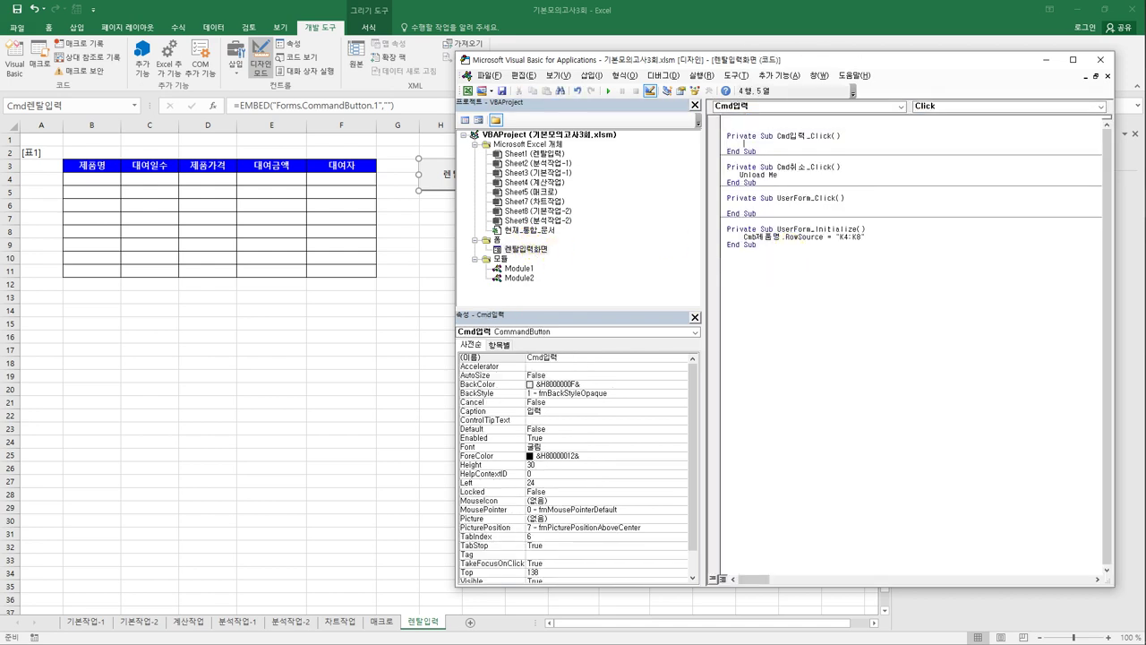
Check the cell area around the [표1] header row and start the row variable as i = range("B3") in Cmd입력_Click.
{"action": "left_click", "coordinate": [73, 174]}
{"action": "left_click_drag", "start_coordinate": [73, 174], "coordinate": [344, 164]}
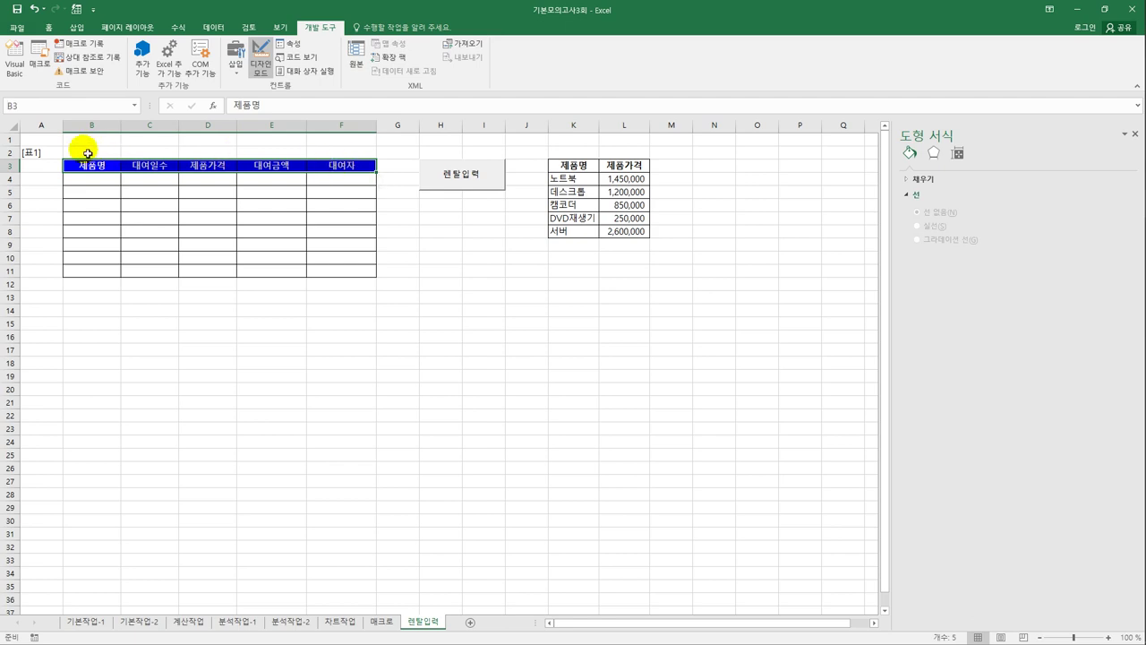
{"action": "left_click_drag", "start_coordinate": [55, 154], "coordinate": [329, 168]}
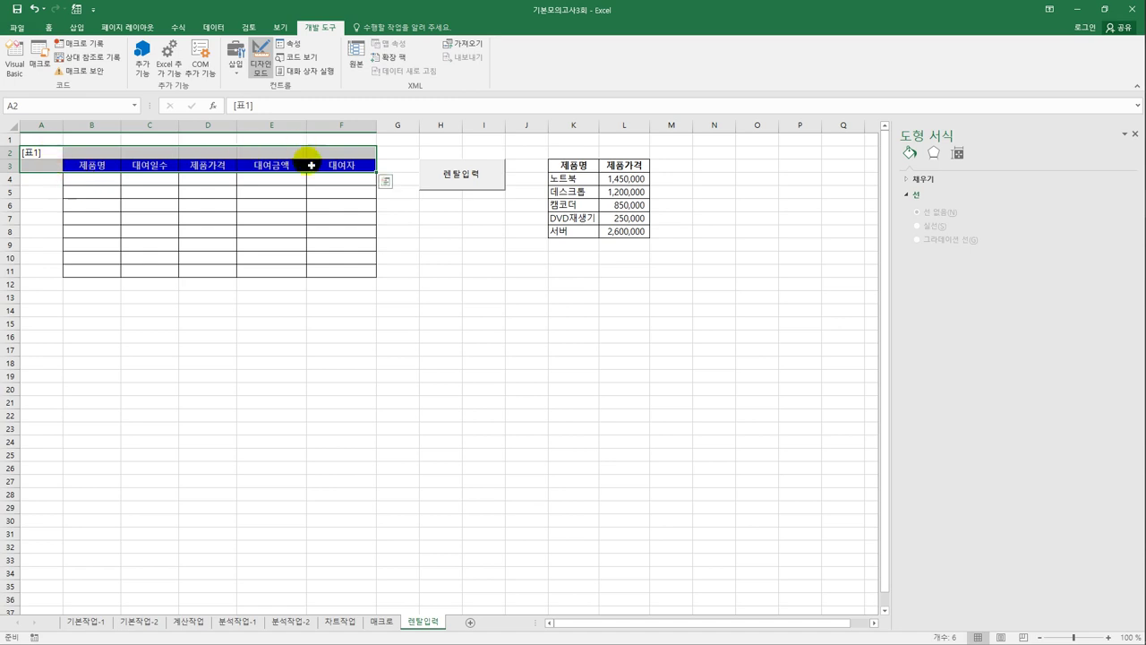
{"action": "left_click", "coordinate": [16, 63]}
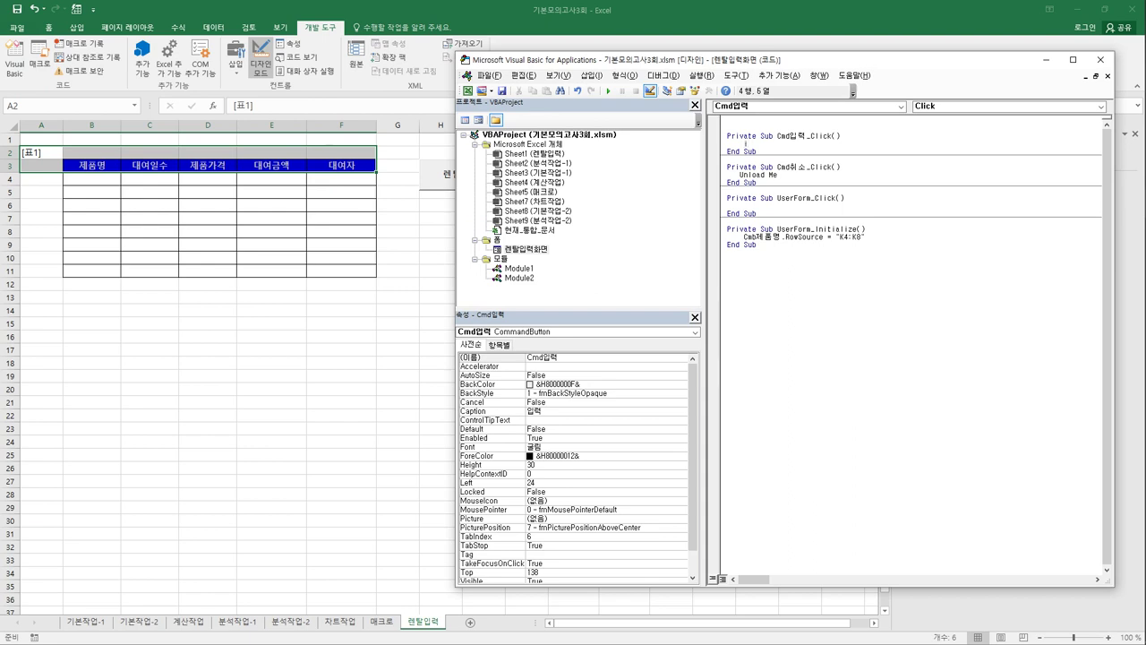
{"action": "type", "text": "= range("}
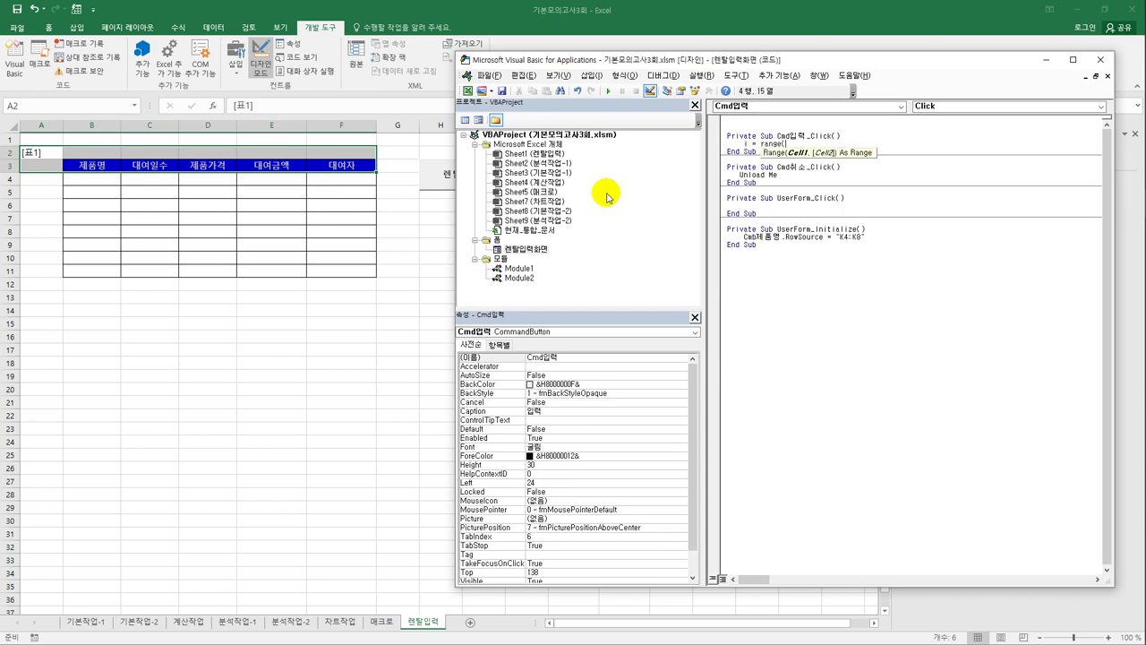
{"action": "type", "text": "\""}
{"action": "type", "text": "B3\")"}
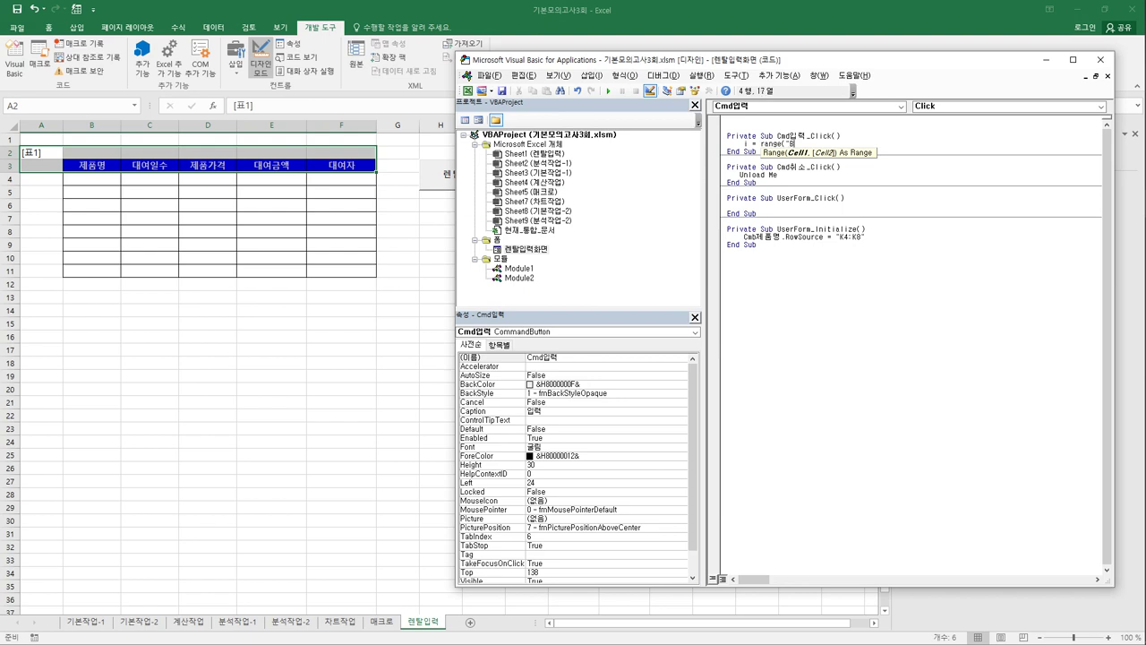
{"action": "type", "text": ".cun"}
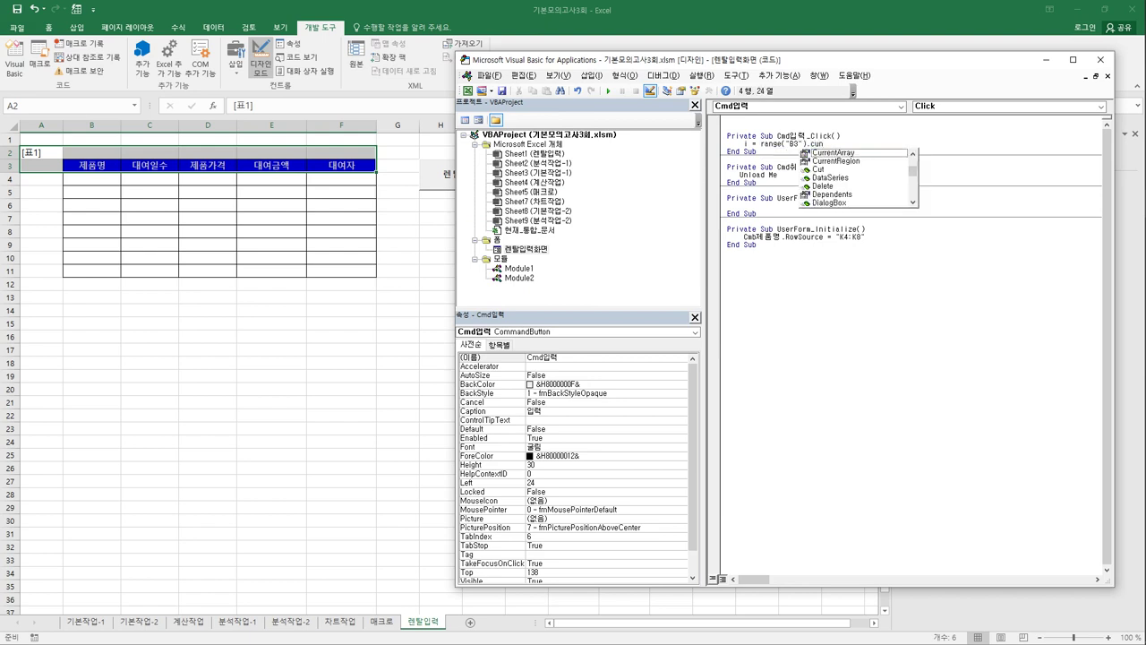
{"action": "key", "text": "Tab"}
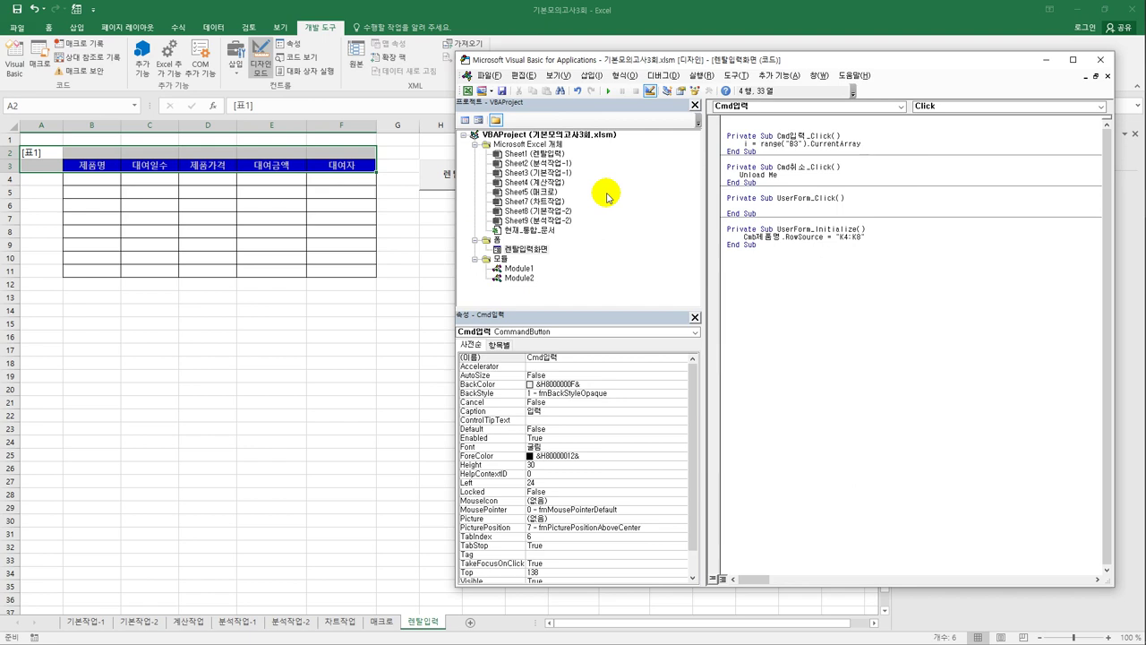
{"action": "key", "text": "BackSpace"}
{"action": "key", "text": "BackSpace"}
{"action": "key", "text": "BackSpace"}
{"action": "key", "text": "BackSpace"}
{"action": "key", "text": "BackSpace"}
{"action": "key", "text": "BackSpace"}
{"action": "key", "text": "BackSpace"}
{"action": "key", "text": "BackSpace"}
{"action": "key", "text": "BackSpace"}
{"action": "key", "text": "BackSpace"}
{"action": "key", "text": "BackSpace"}
{"action": "key", "text": "BackSpace"}
{"action": "key", "text": "BackSpace"}
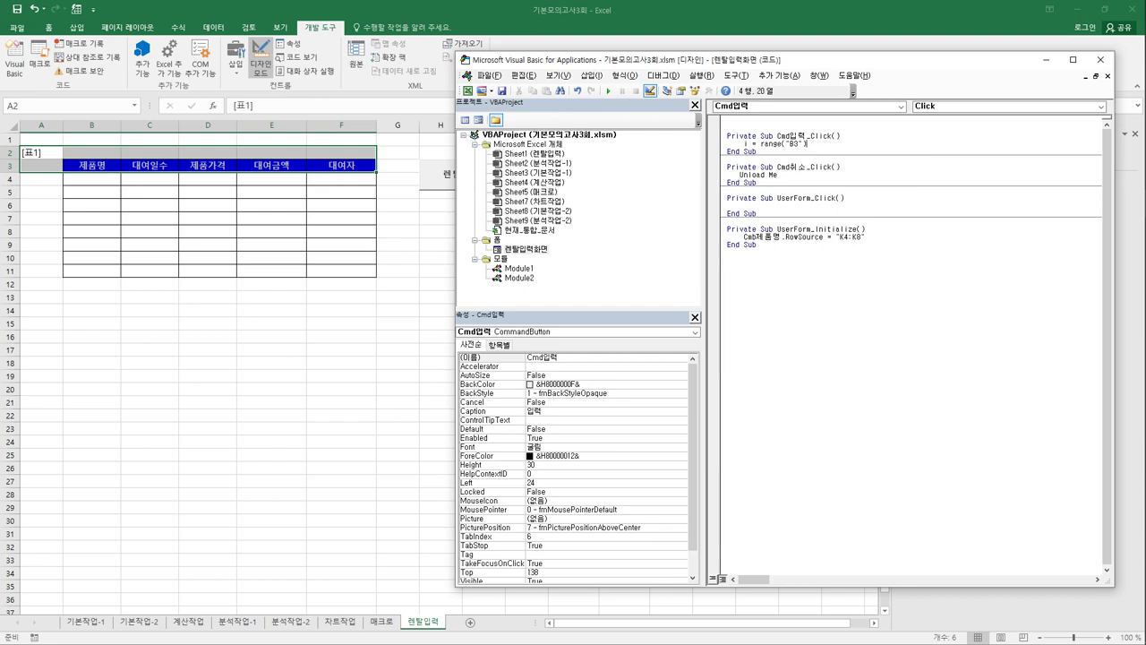
Complete the row variable line in Cmd입력_Click with .CurrentRegion.Rows.Count + 2 after Range("B3").
{"action": "type", "text": ".c"}
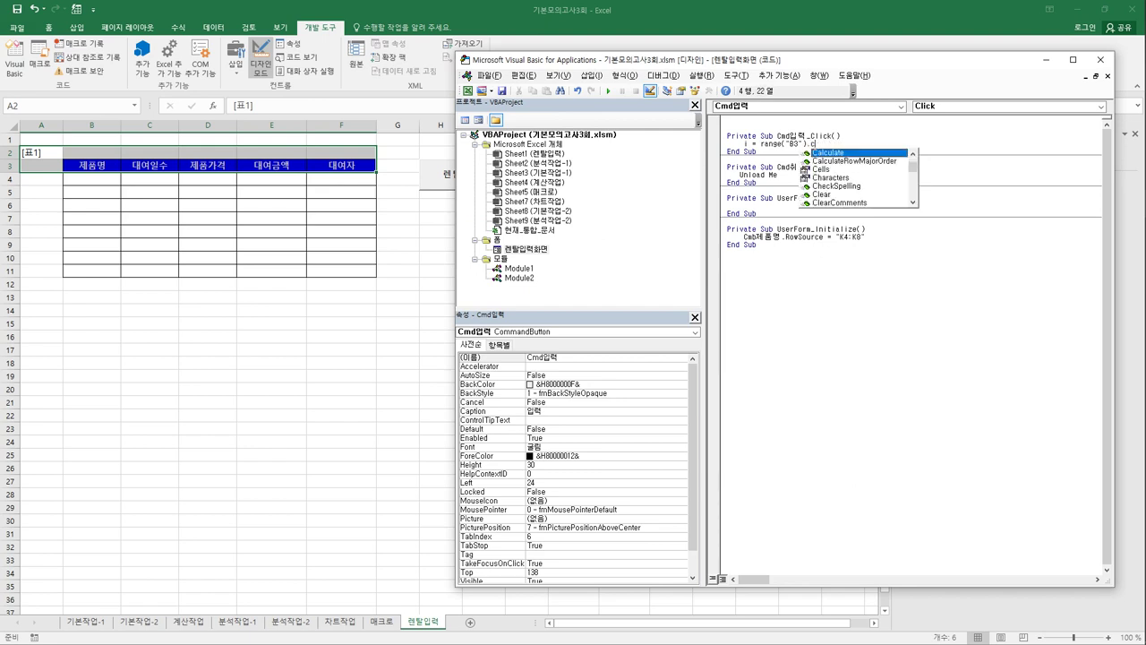
{"action": "type", "text": "ur"}
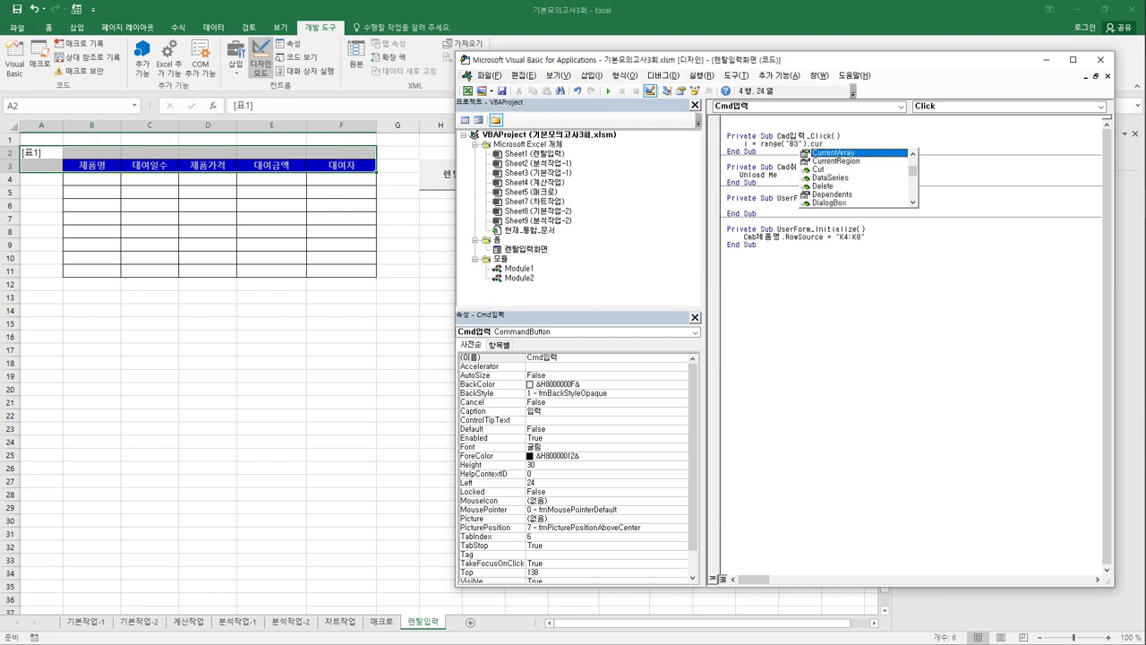
{"action": "key", "text": "Down"}
{"action": "key", "text": "Tab"}
{"action": "type", "text": ".r"}
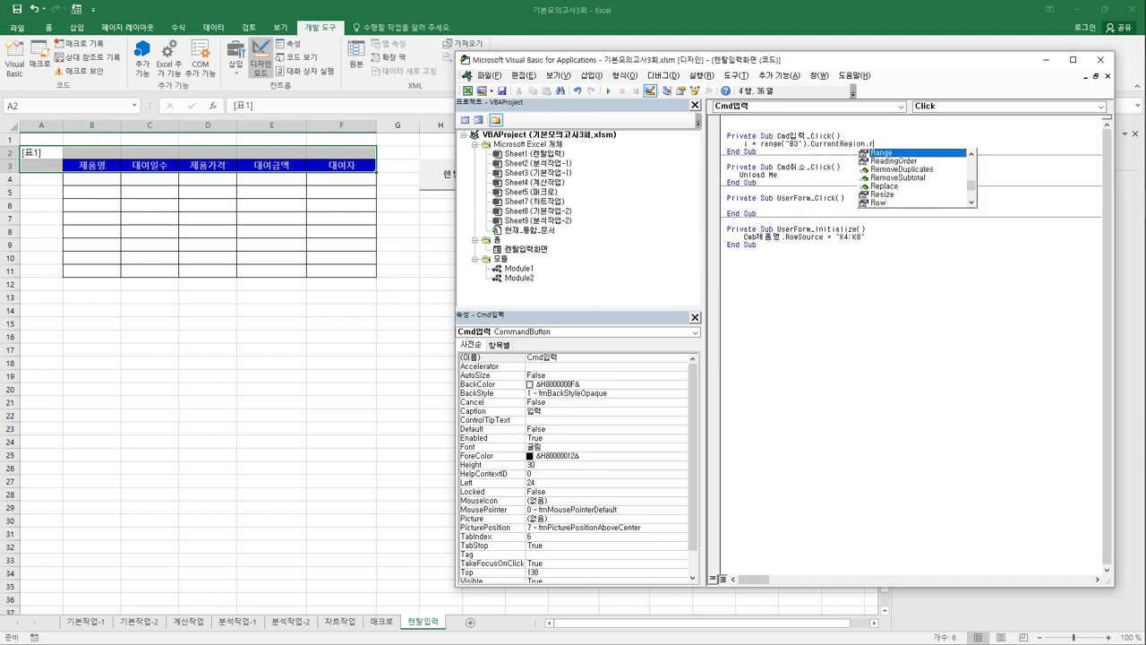
{"action": "type", "text": "ows.count"}
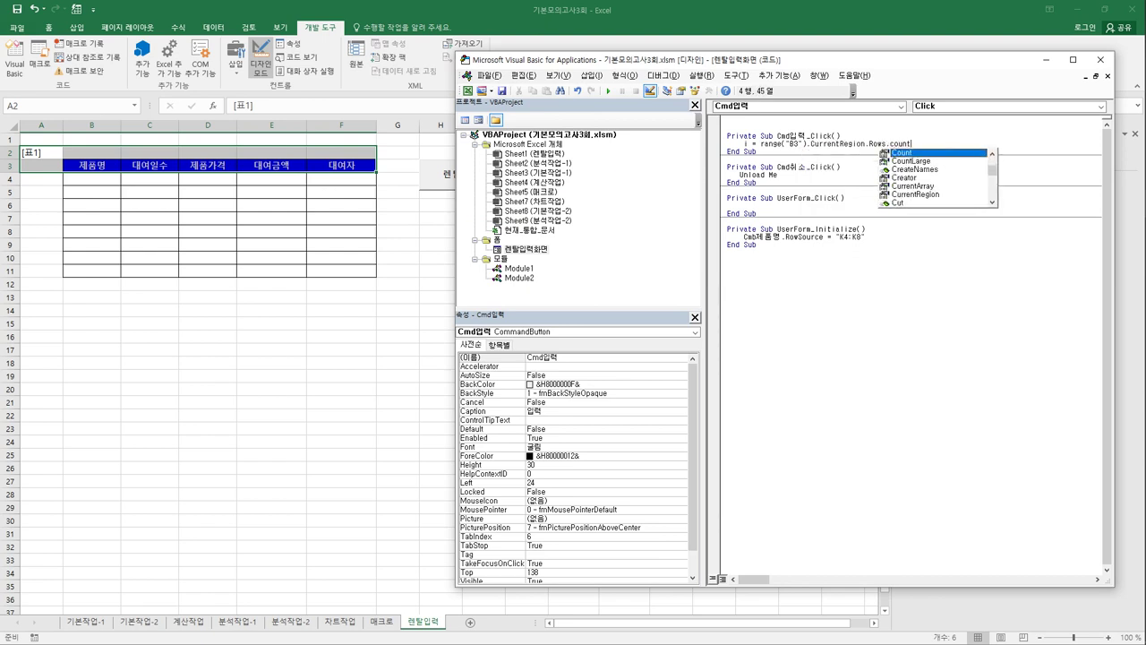
{"action": "type", "text": " +2"}
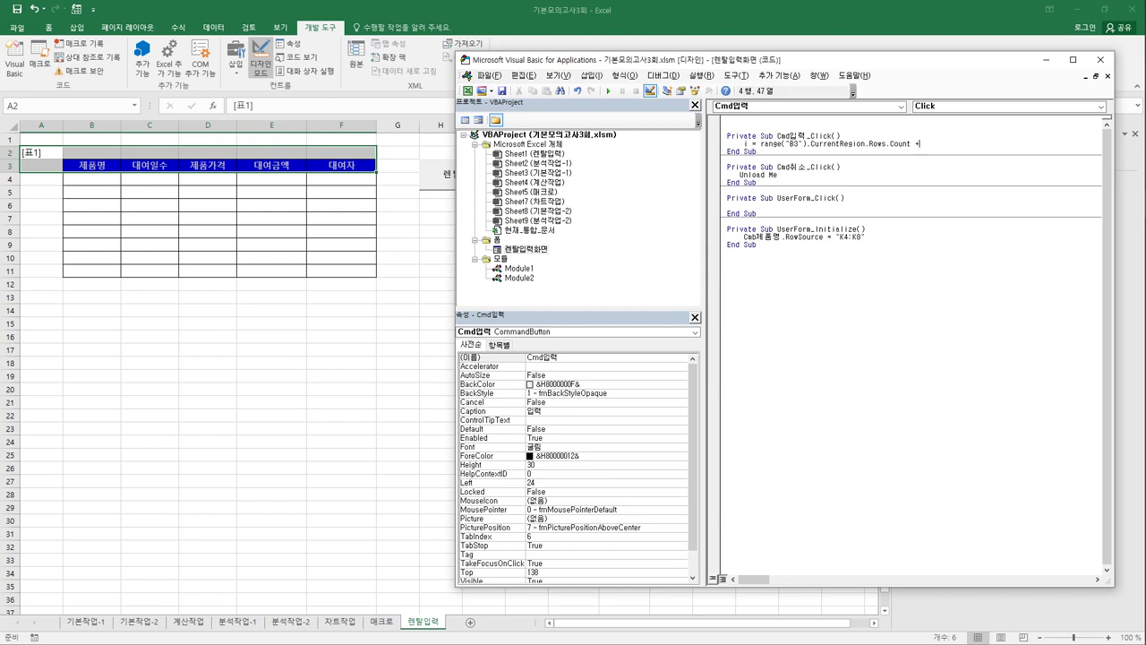
{"action": "key", "text": "Return"}
{"action": "key", "text": "Return"}
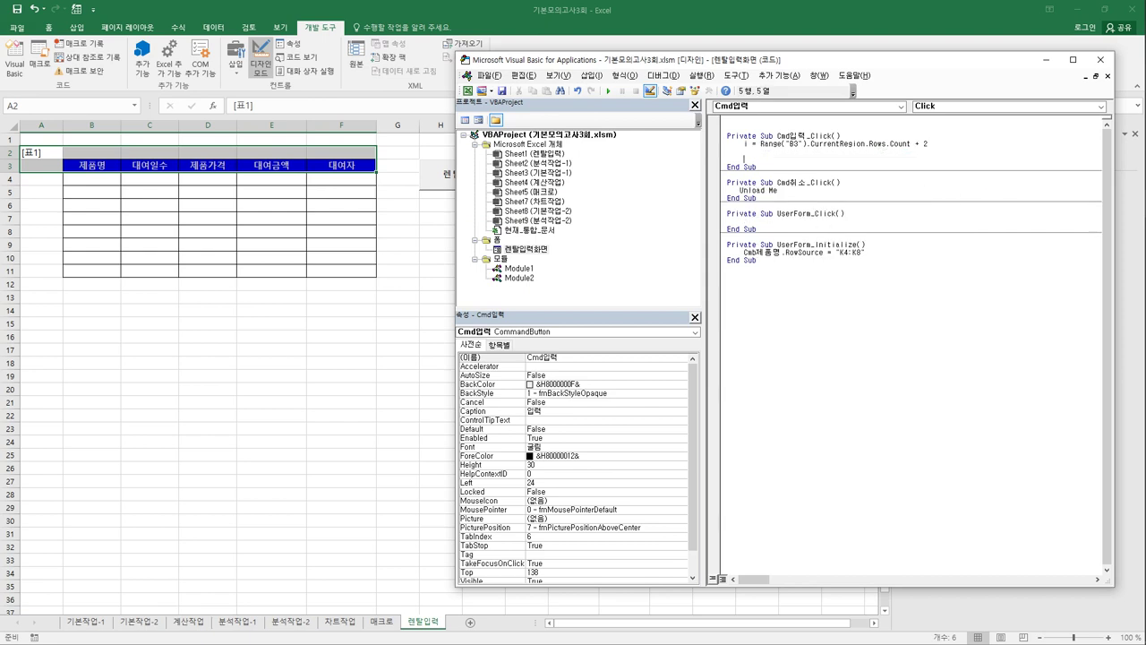
Add the line Cells(i, 2) = Cmb제품명 to Cmd입력_Click to write the chosen product name to the sheet.
{"action": "type", "text": "cells(i,"}
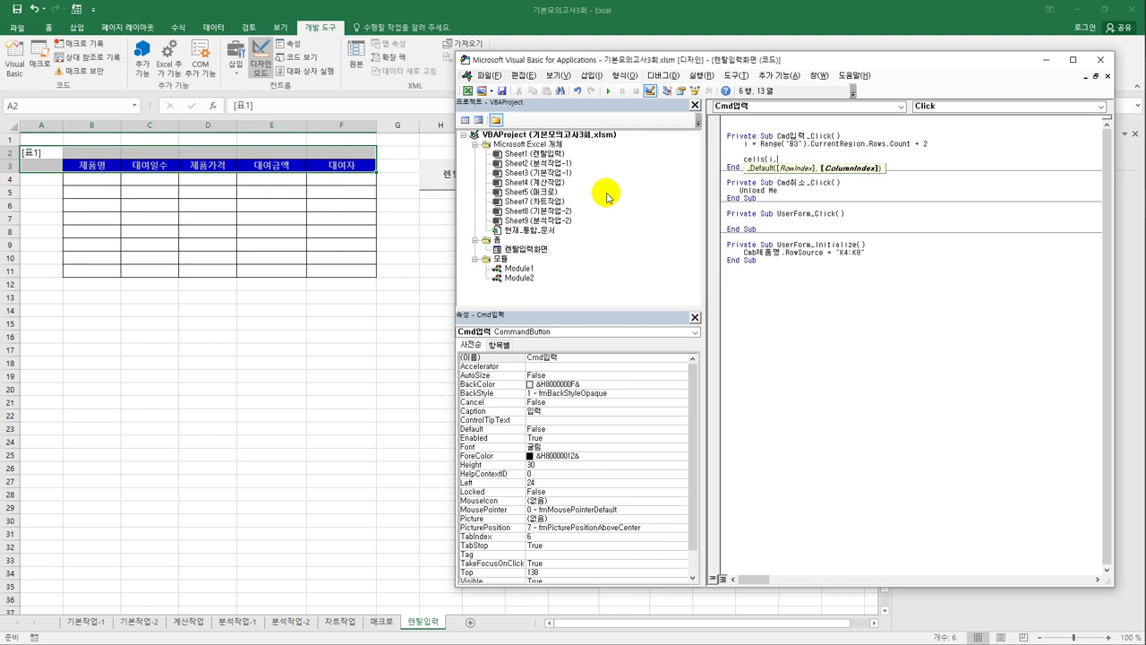
{"action": "type", "text": "2"}
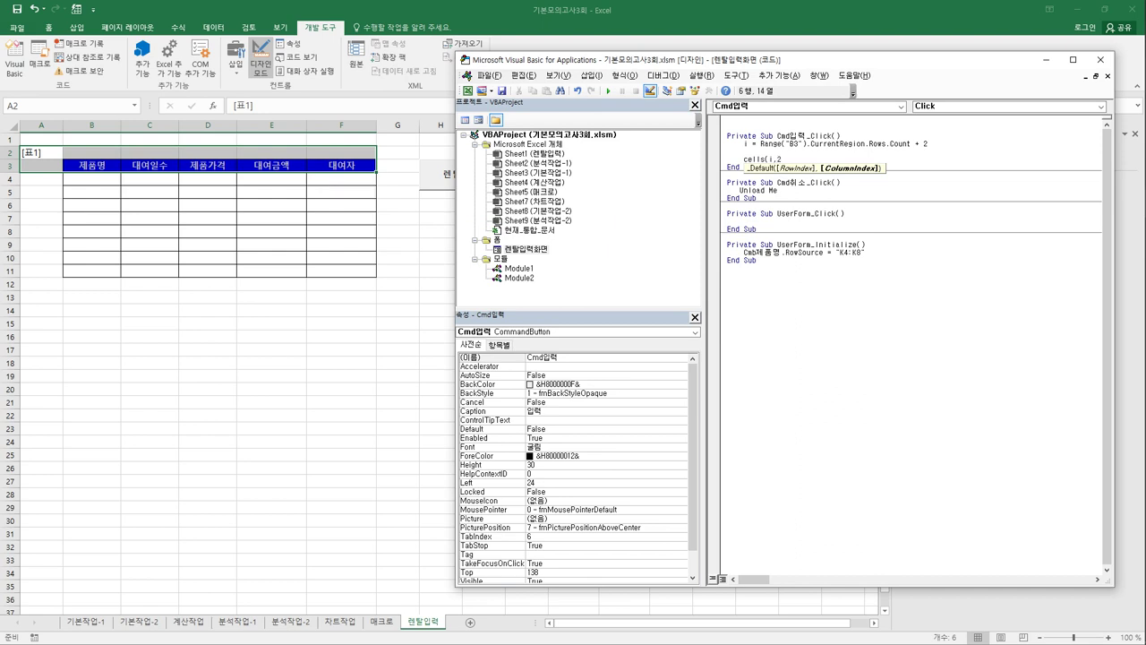
{"action": "type", "text": ")"}
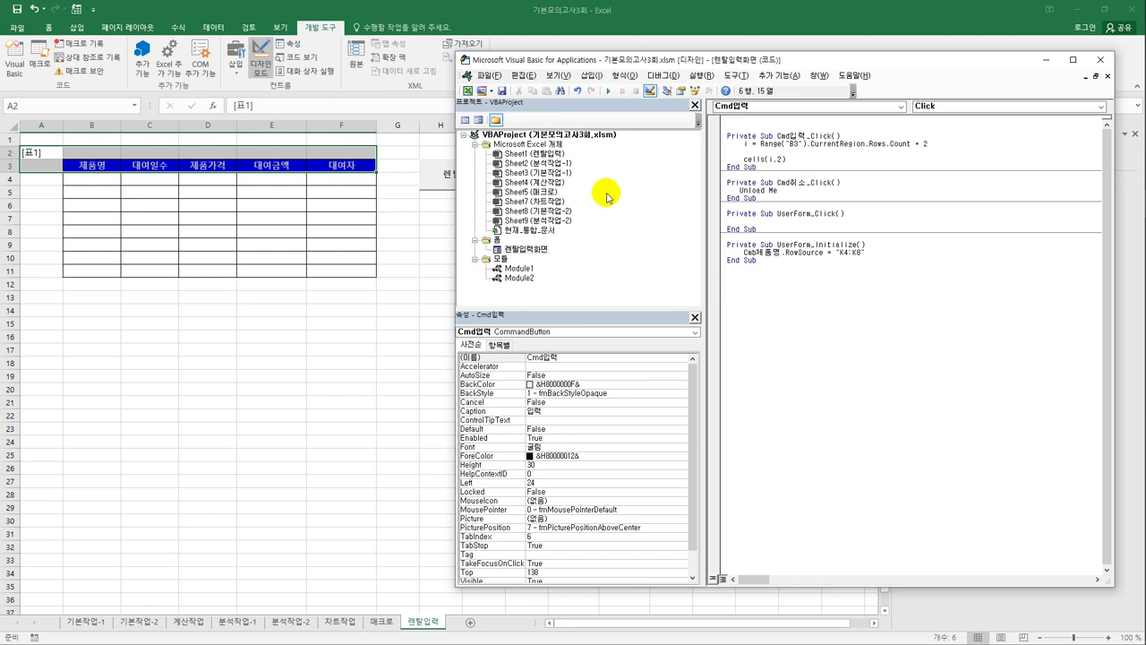
{"action": "type", "text": " = cmb제품명"}
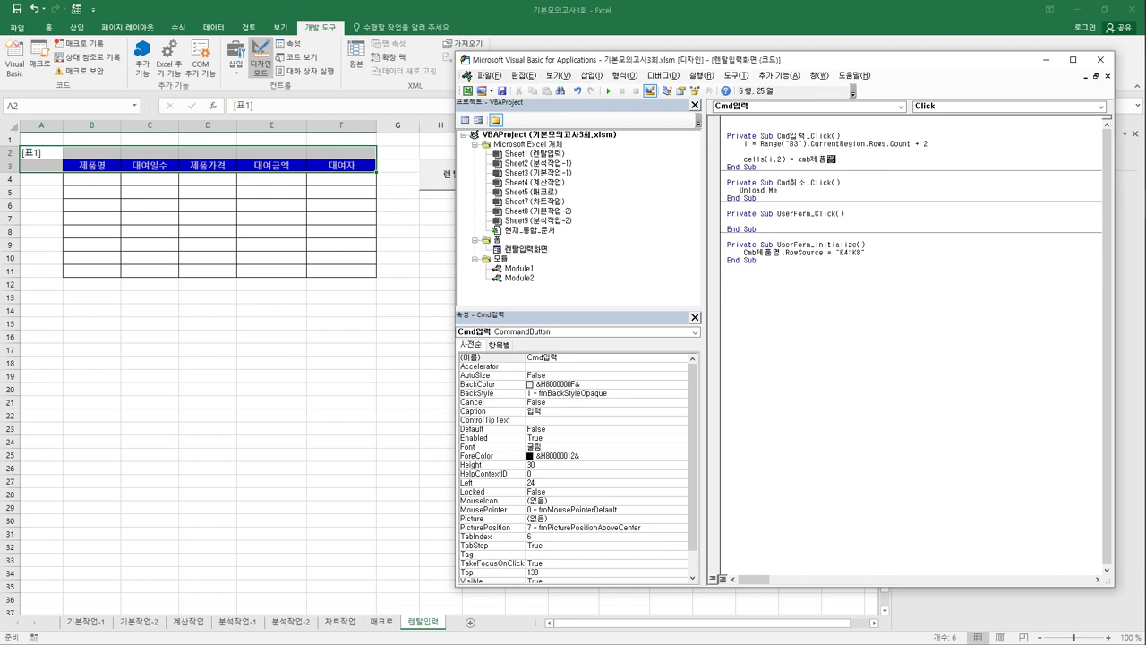
{"action": "key", "text": "Return"}
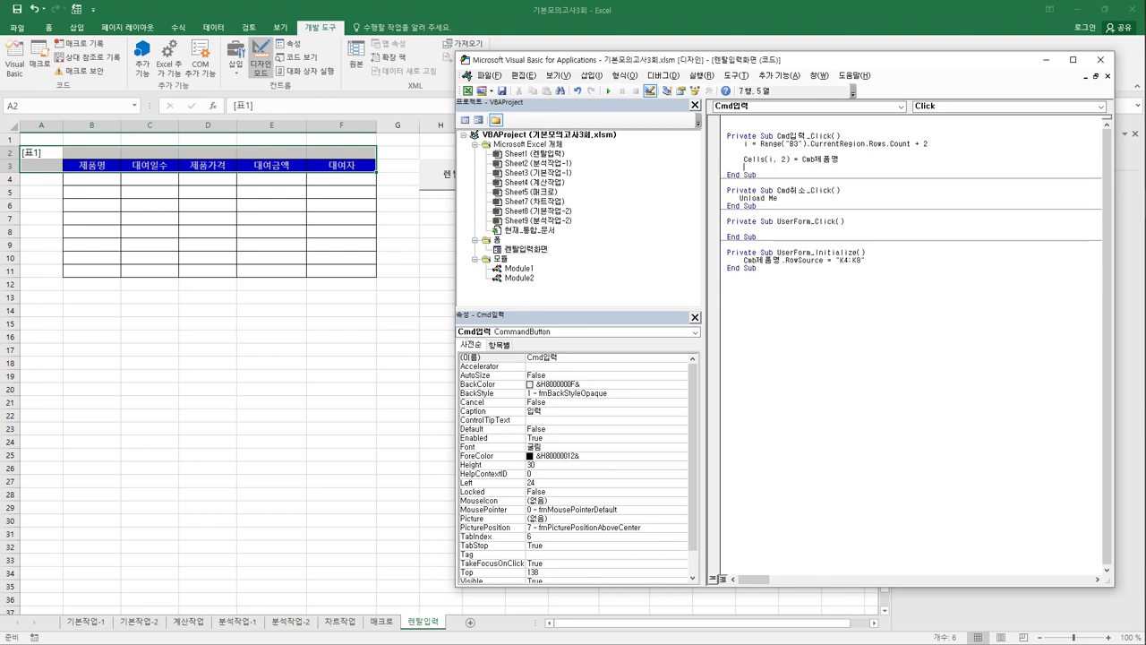
Add the line Cells(i, 3) = Text대여일수.Value to Cmd입력_Click to write the rental days to the sheet.
{"action": "type", "text": "ㅊ"}
{"action": "key", "text": "BackSpace"}
{"action": "type", "text": "cells(i,3"}
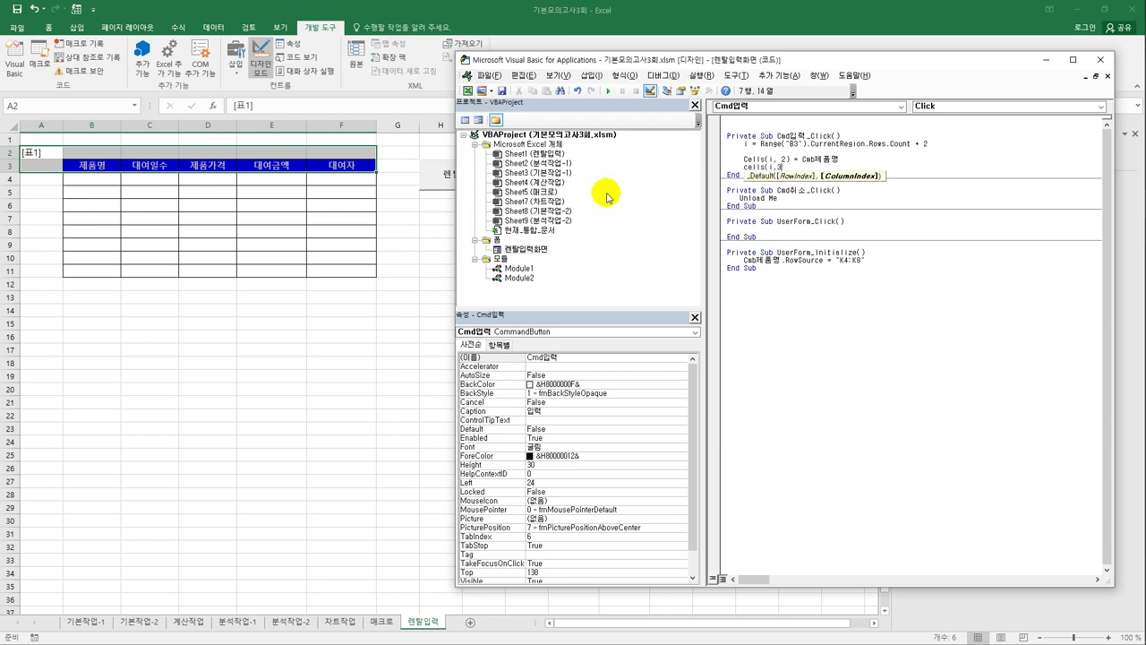
{"action": "type", "text": ") = "}
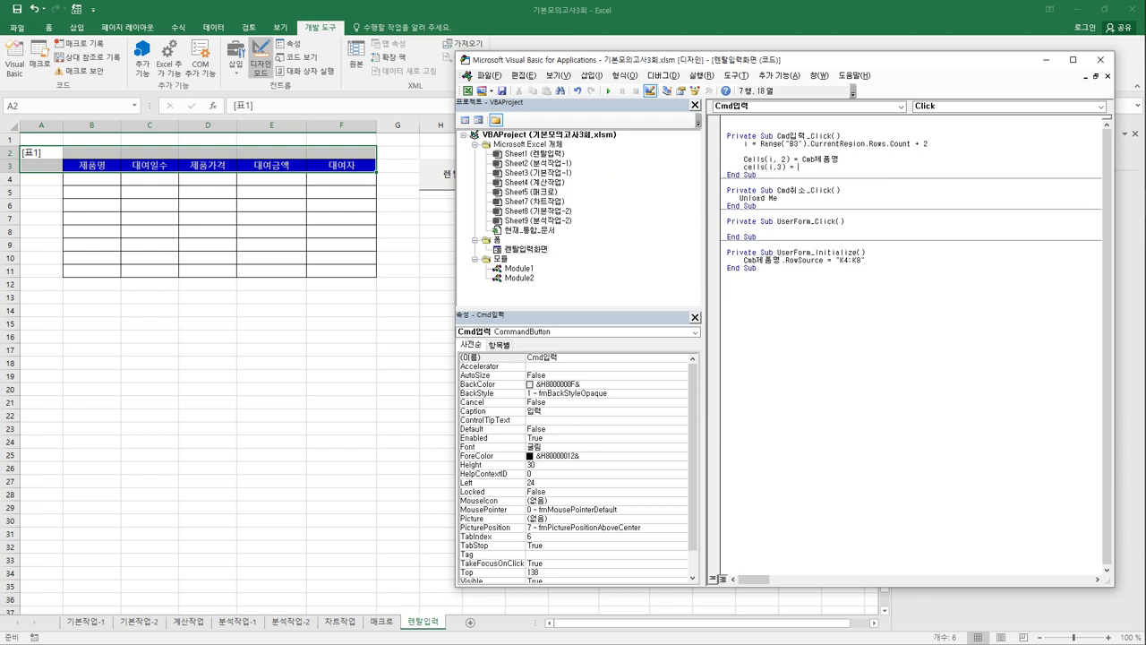
{"action": "type", "text": "text대여일수.va"}
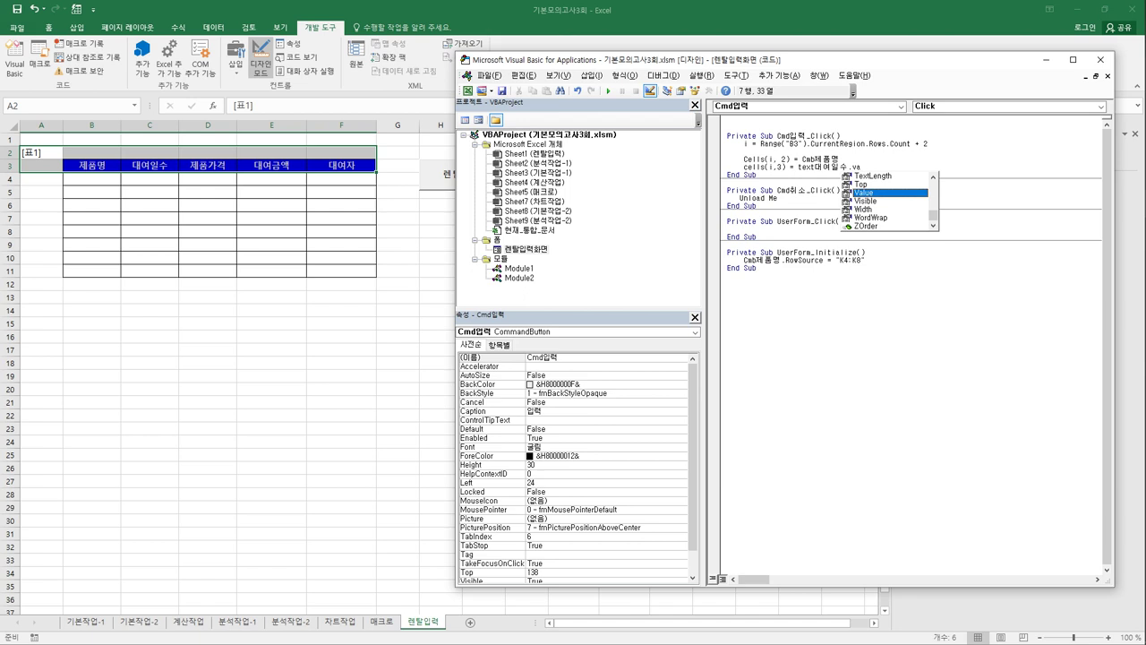
{"action": "key", "text": "Tab"}
{"action": "key", "text": "Return"}
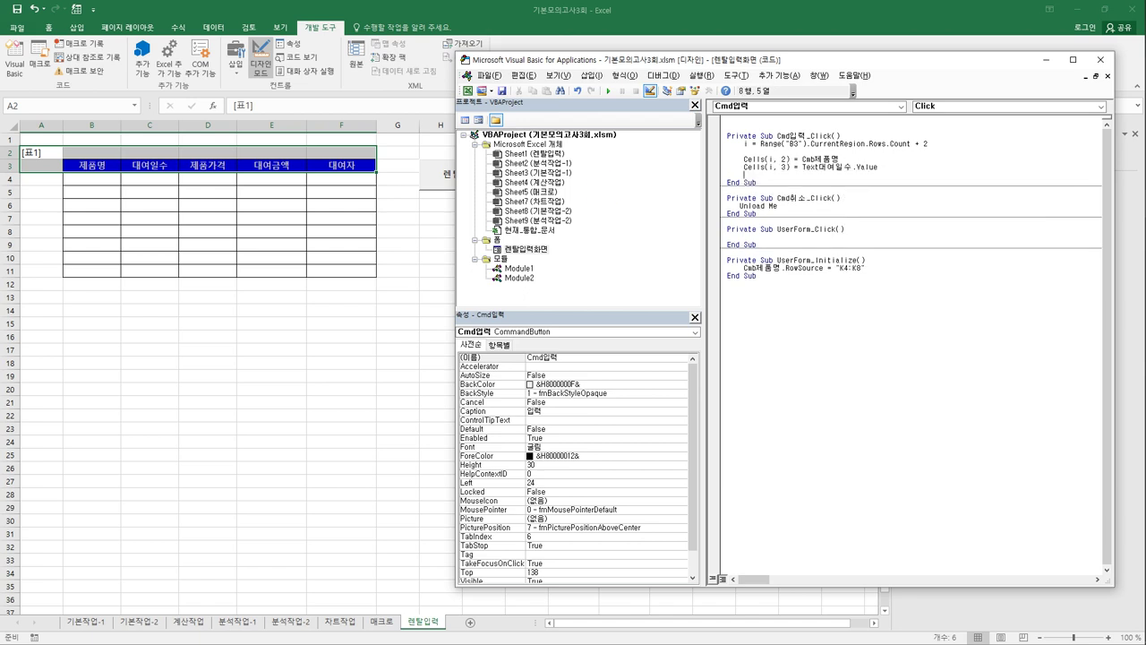
Turn off design mode on the 렌탈입력 sheet and open the input form with the 렌탈입력 button.
{"action": "left_click", "coordinate": [318, 349]}
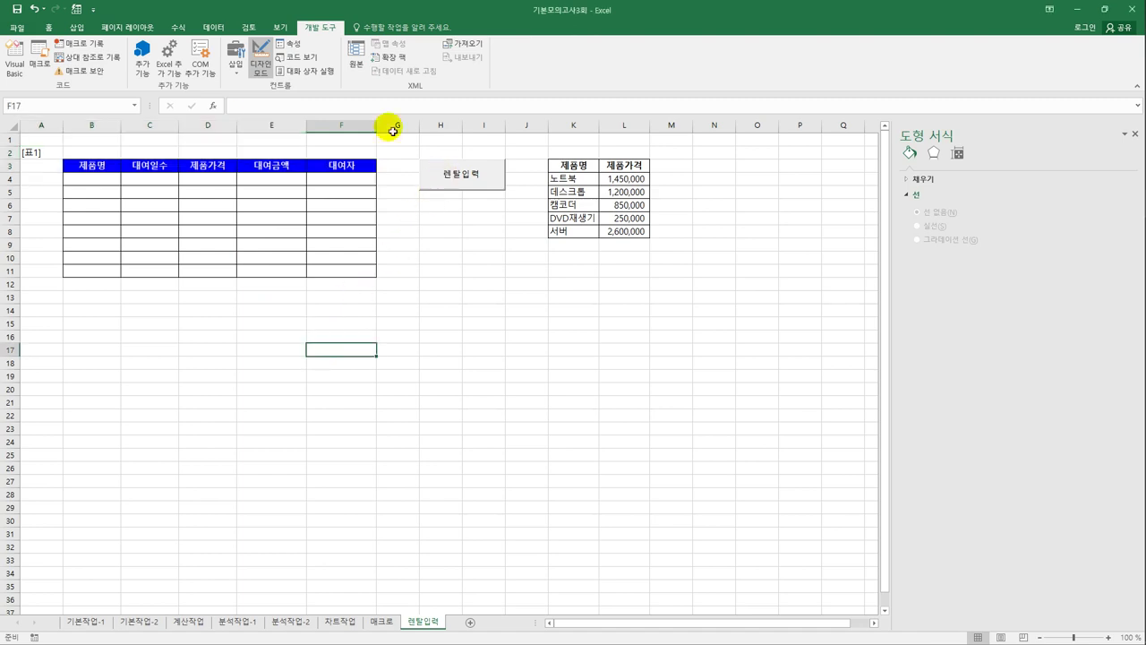
{"action": "left_click", "coordinate": [259, 56]}
{"action": "left_click", "coordinate": [445, 175]}
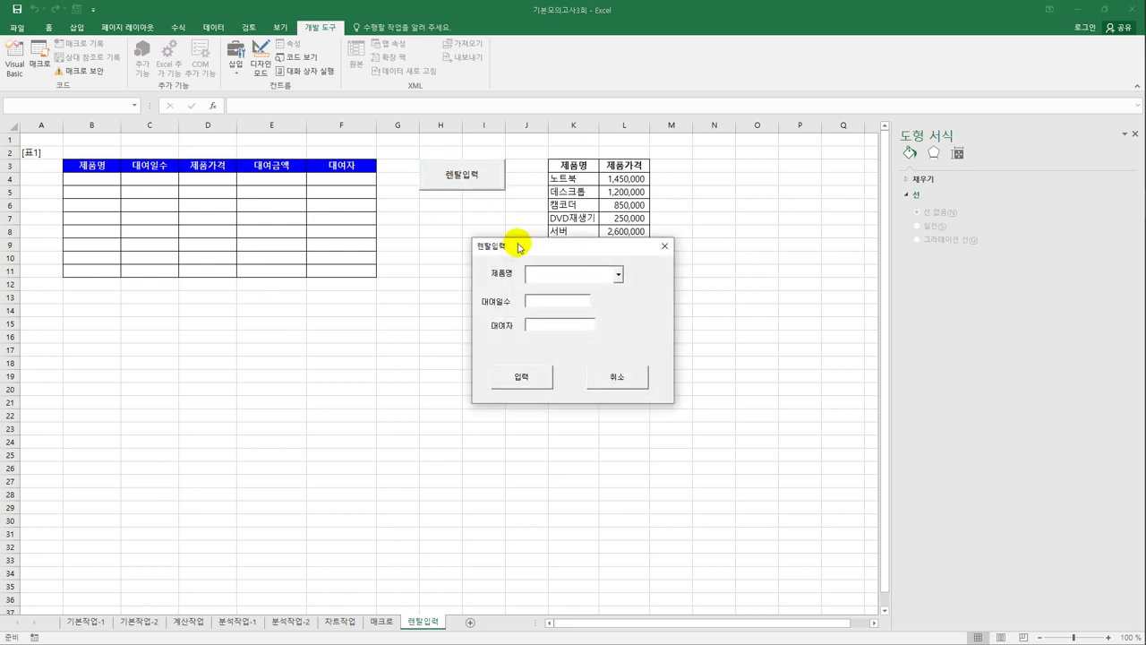
Choose 노트북 as the 제품명, compare the product list with the price table in K3:L8, and close the form.
{"action": "left_click_drag", "start_coordinate": [510, 238], "coordinate": [409, 304]}
{"action": "left_click", "coordinate": [511, 337]}
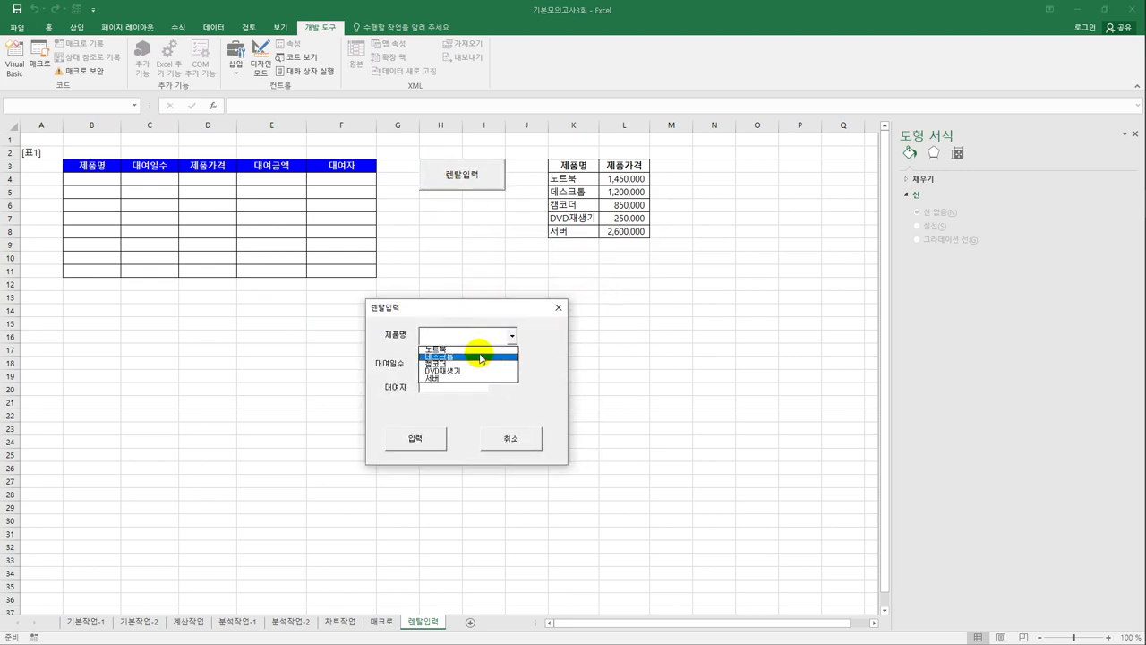
{"action": "left_click", "coordinate": [470, 348]}
{"action": "left_click", "coordinate": [464, 363]}
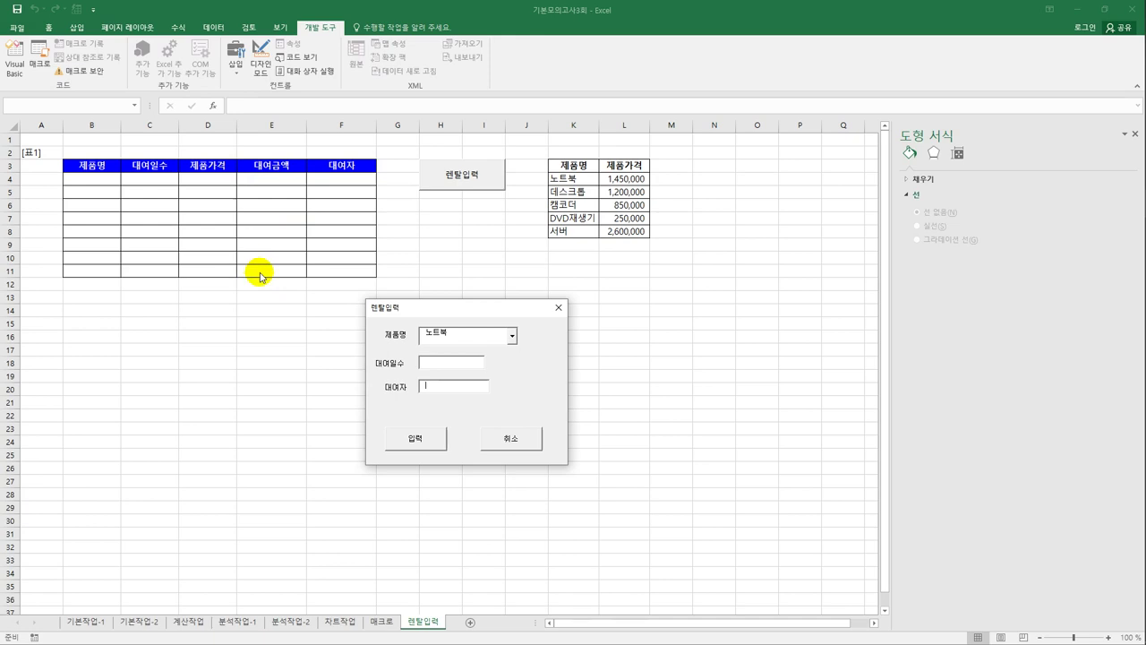
{"action": "left_click", "coordinate": [512, 336]}
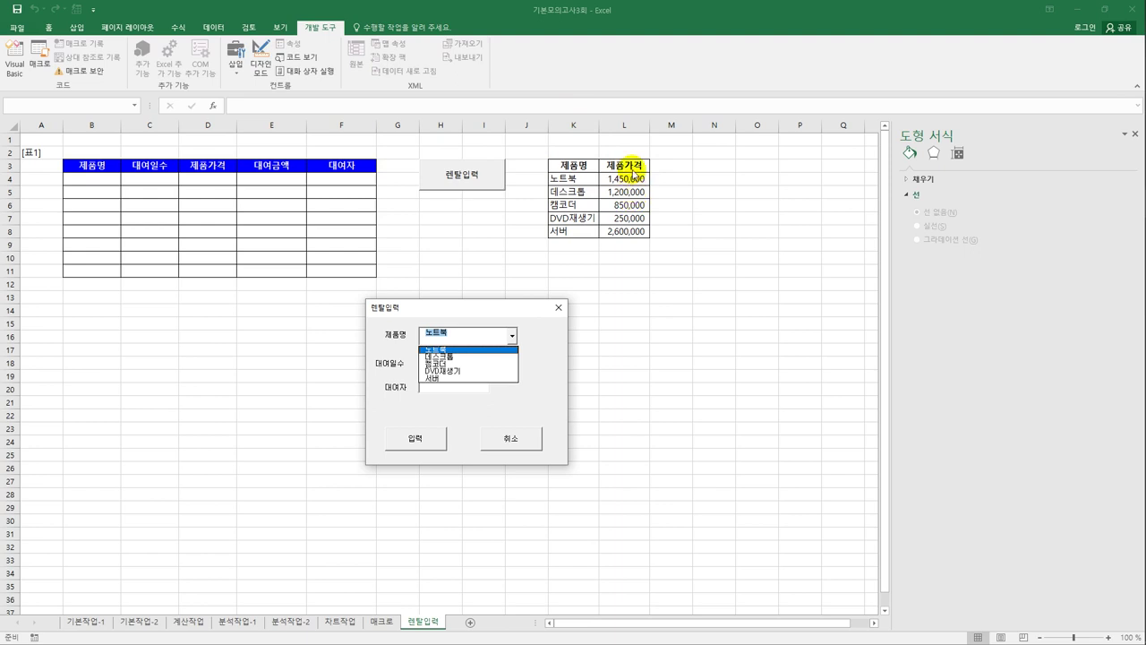
{"action": "left_click", "coordinate": [558, 309]}
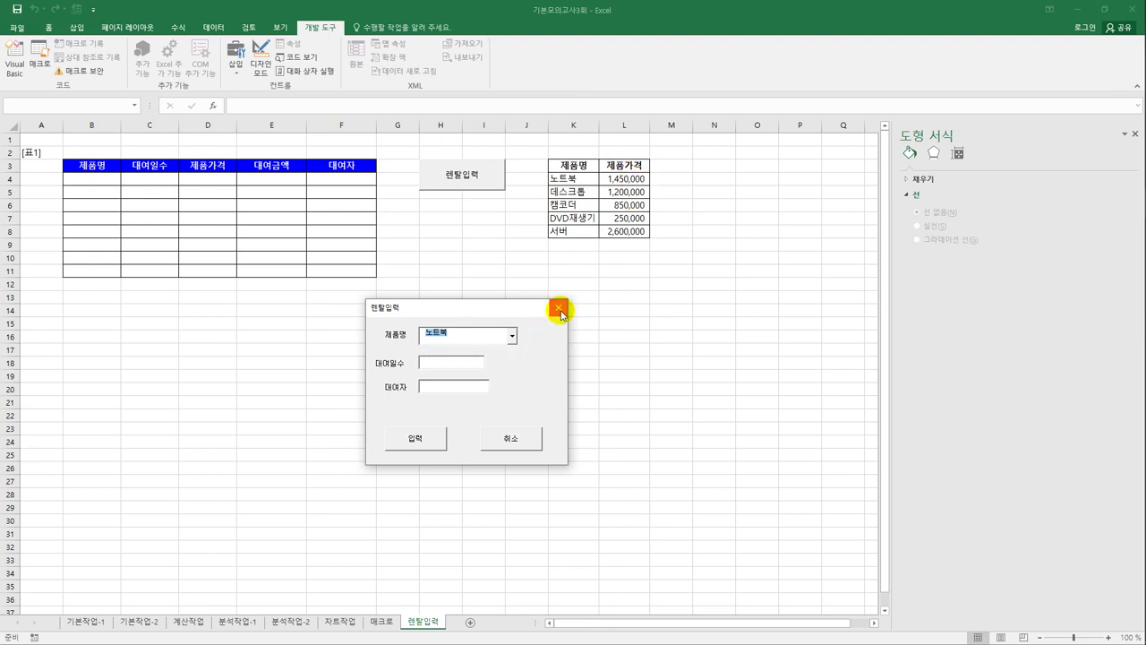
{"action": "left_click", "coordinate": [558, 309]}
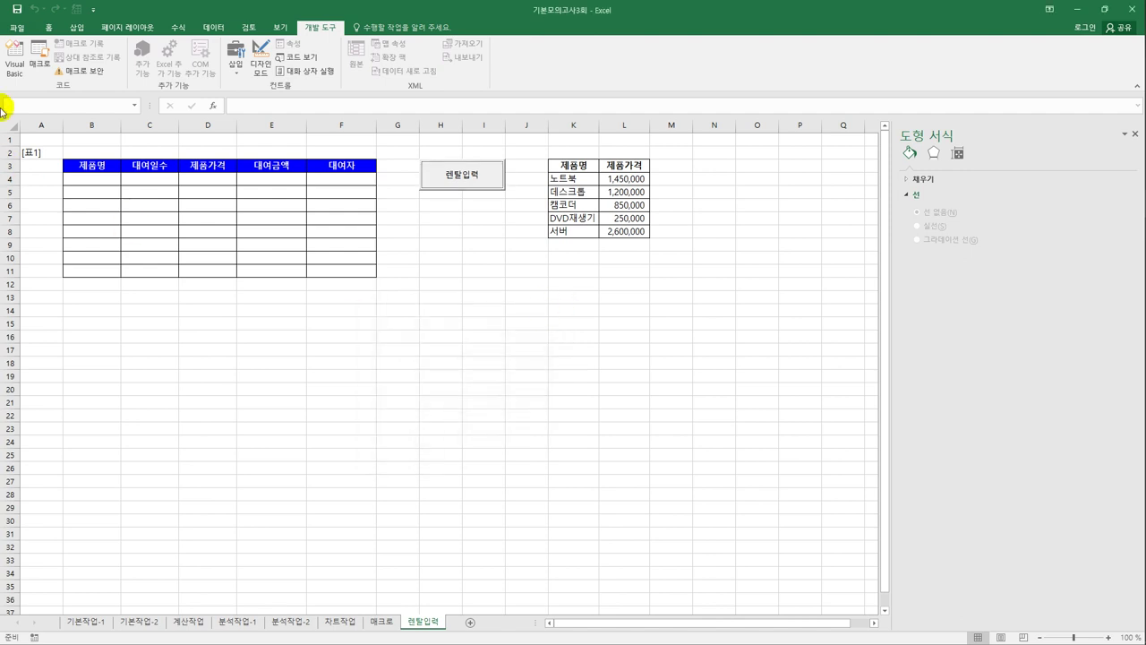
Return to the VBA editor and duplicate the Cells(i, 3) = Text대여일수.Value line directly below itself in Cmd입력_Click.
{"action": "left_click", "coordinate": [14, 63]}
{"action": "double_click", "coordinate": [746, 242]}
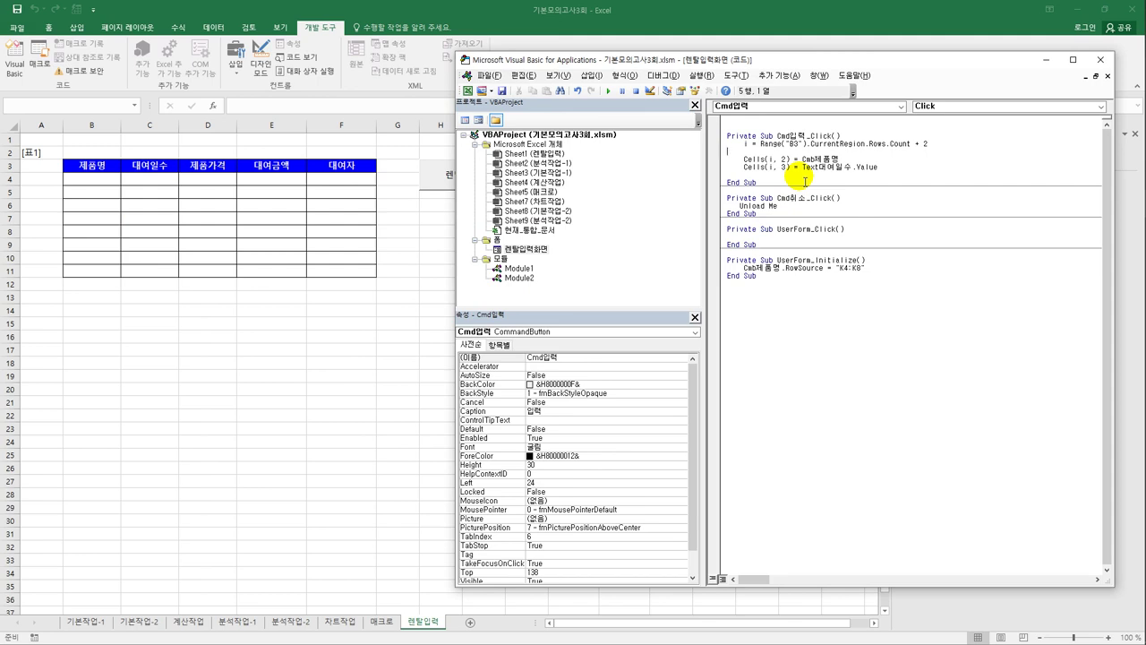
{"action": "key", "text": "Down"}
{"action": "key", "text": "Down"}
{"action": "key", "text": "shift+End"}
{"action": "key", "text": "ctrl+c"}
{"action": "key", "text": "Down"}
{"action": "key", "text": "ctrl+v"}
{"action": "key", "text": "Home"}
{"action": "key", "text": "BackSpace"}
{"action": "key", "text": "BackSpace"}
{"action": "key", "text": "BackSpace"}
{"action": "key", "text": "BackSpace"}
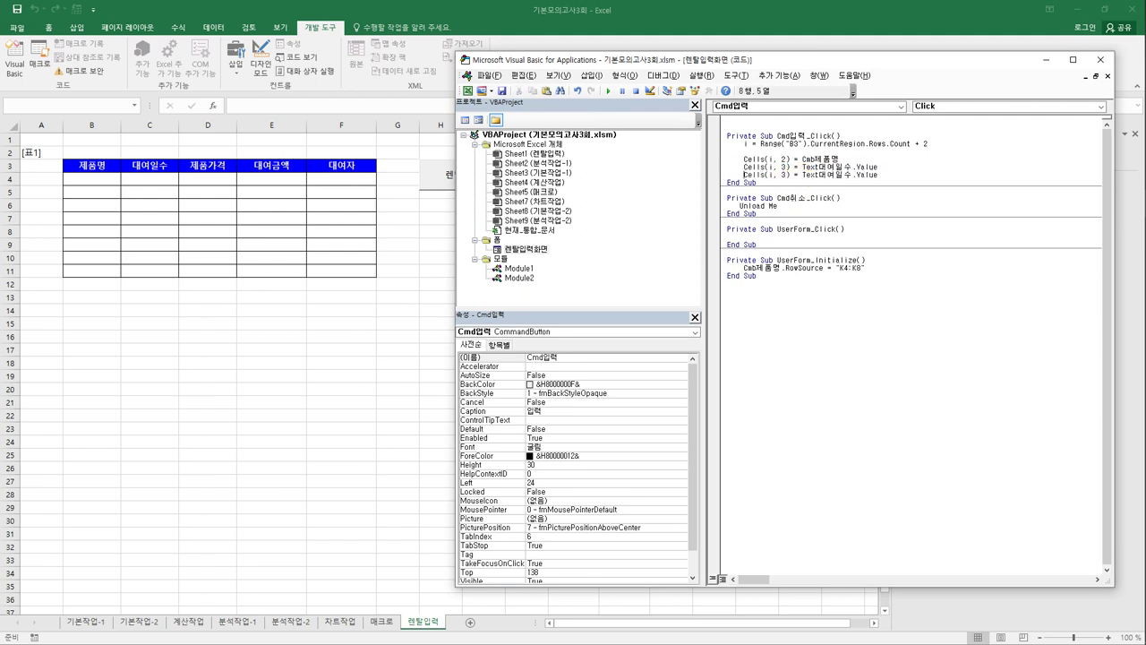
{"action": "key", "text": "Return"}
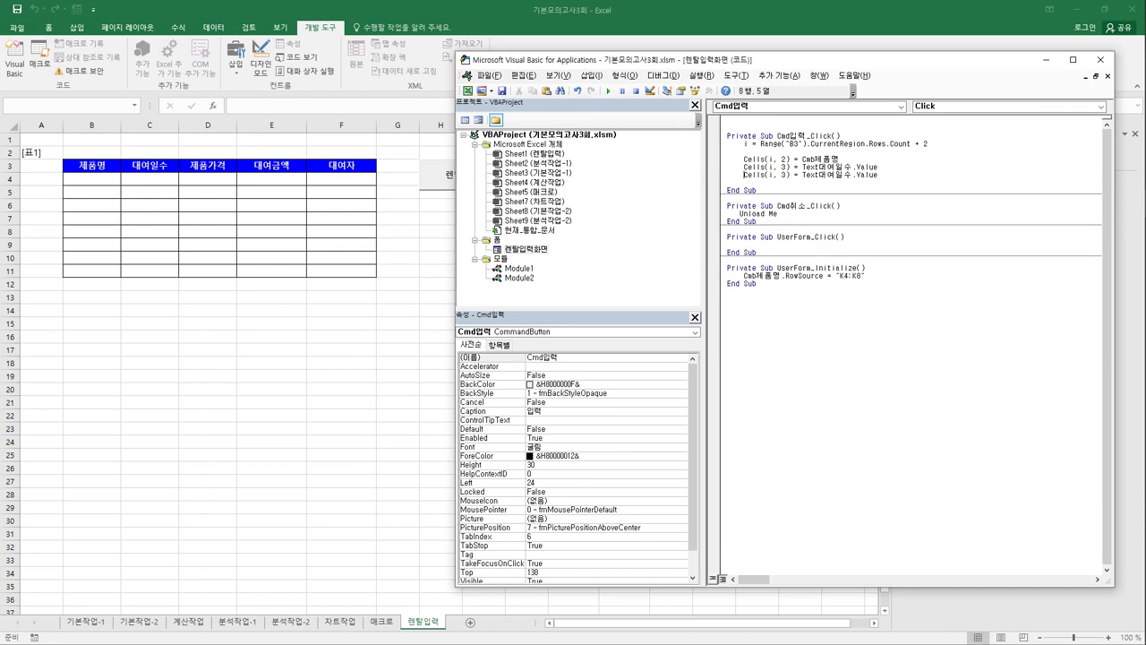
Change the duplicated line to Cells(i, 4) = Cells(Cmb제품명.ListIndex + 4, 12) to fetch the product price.
{"action": "left_click", "coordinate": [763, 174]}
{"action": "key", "text": "Delete"}
{"action": "type", "text": "4"}
{"action": "key", "text": "shift+End"}
{"action": "type", "text": "cells(cmb"}
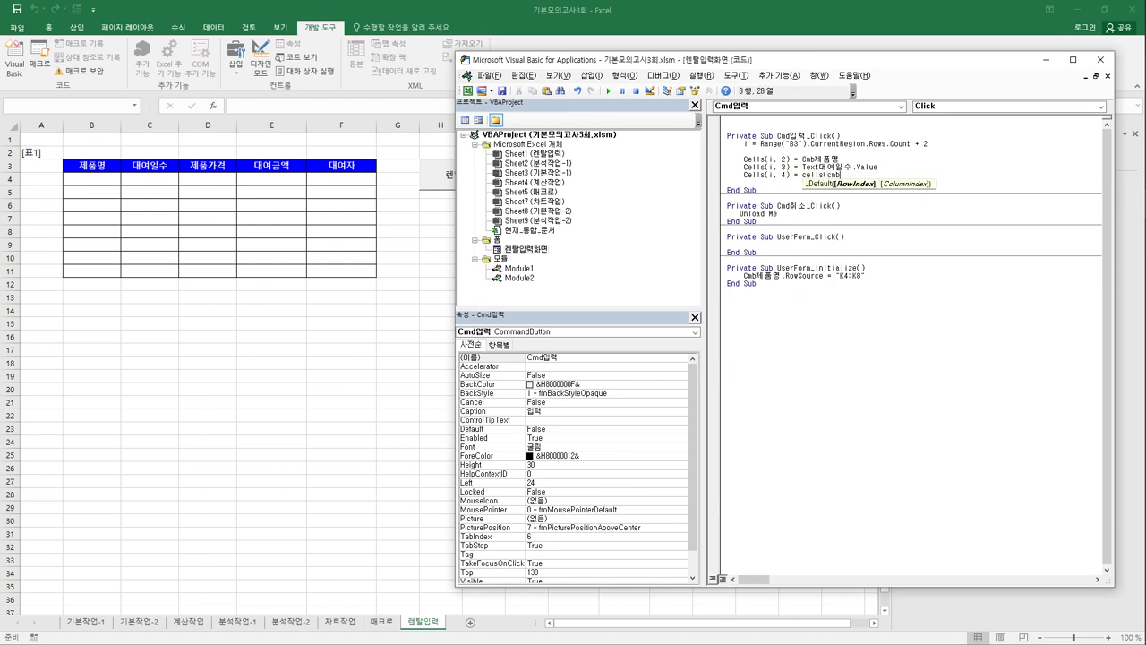
{"action": "type", "text": "제품명."}
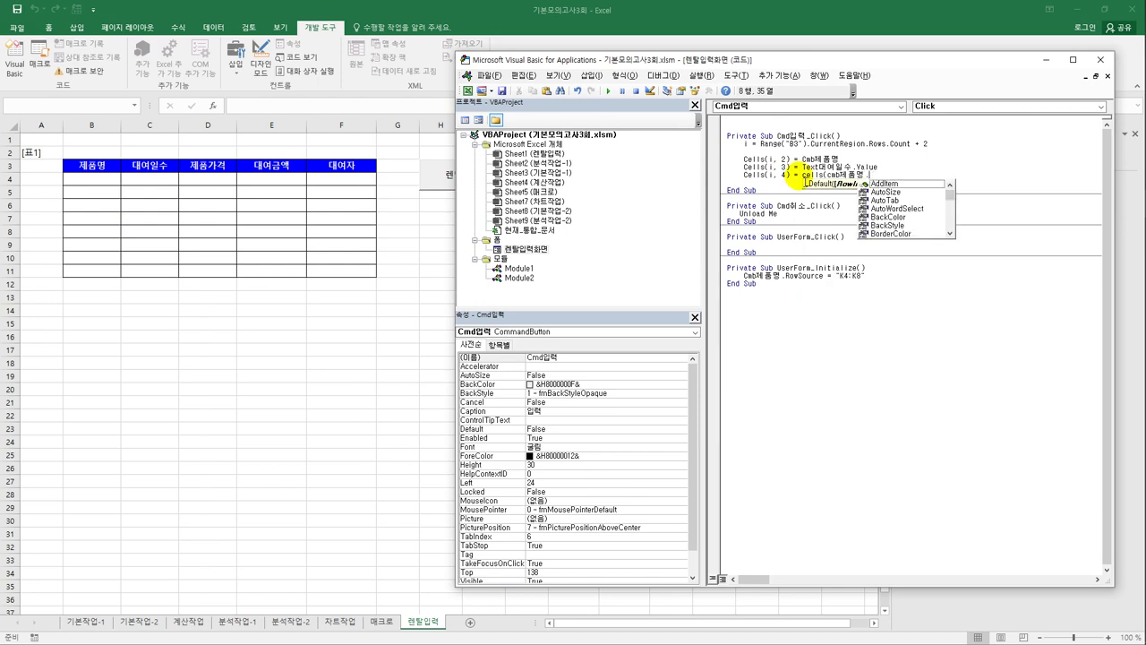
{"action": "type", "text": "ListIndex"}
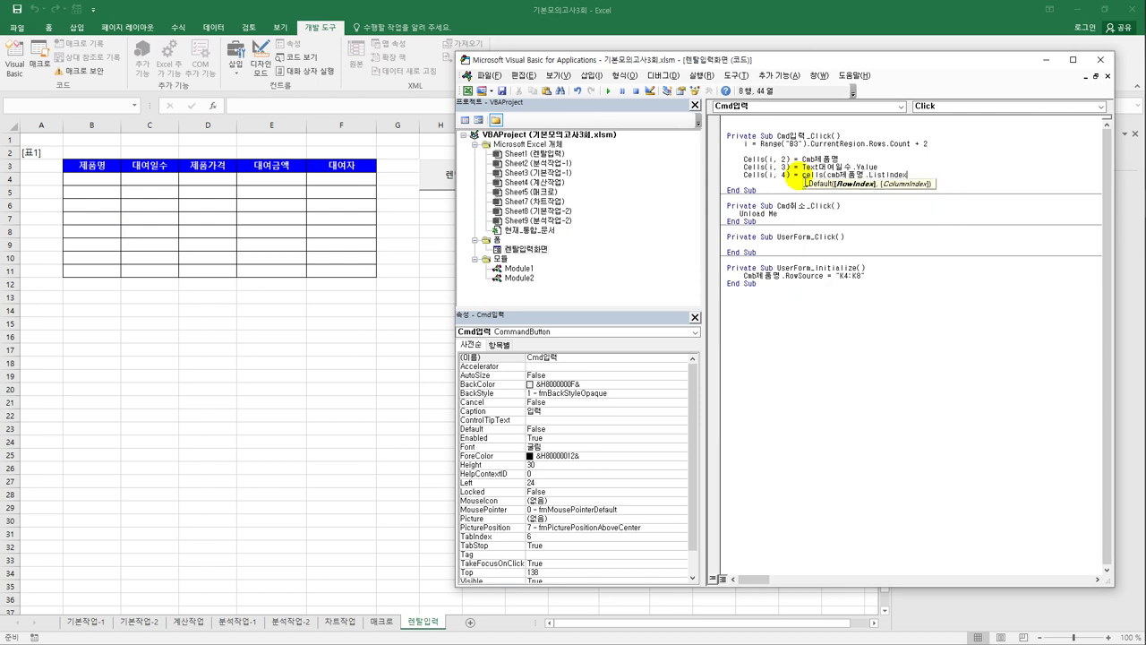
{"action": "type", "text": " + 4, 12"}
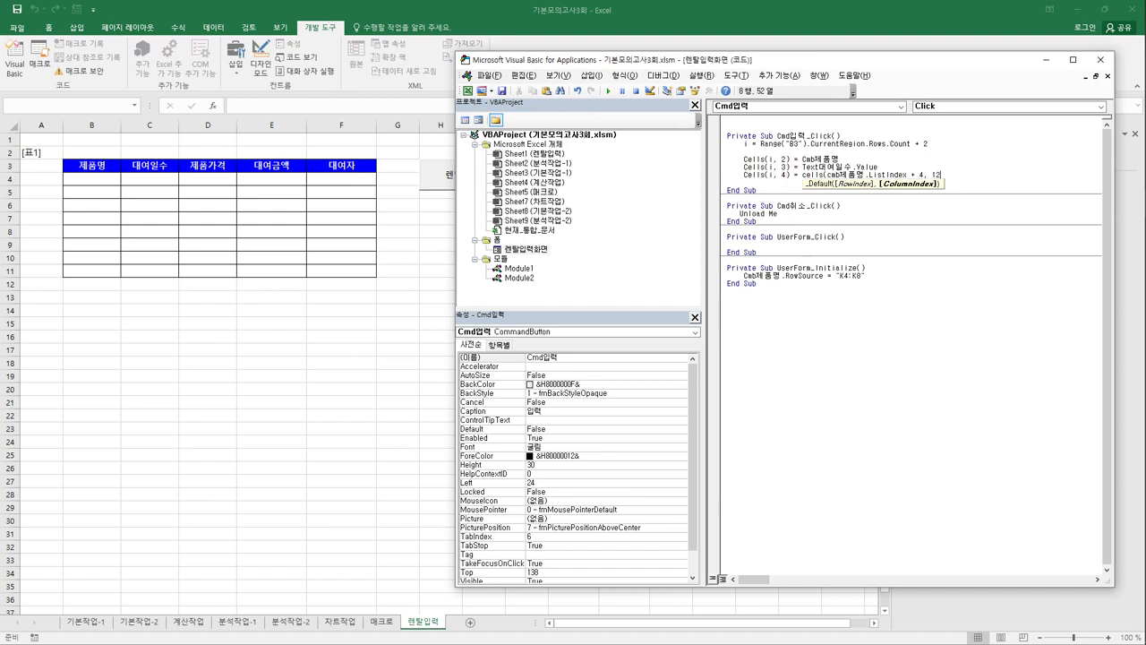
{"action": "type", "text": ")"}
{"action": "key", "text": "Return"}
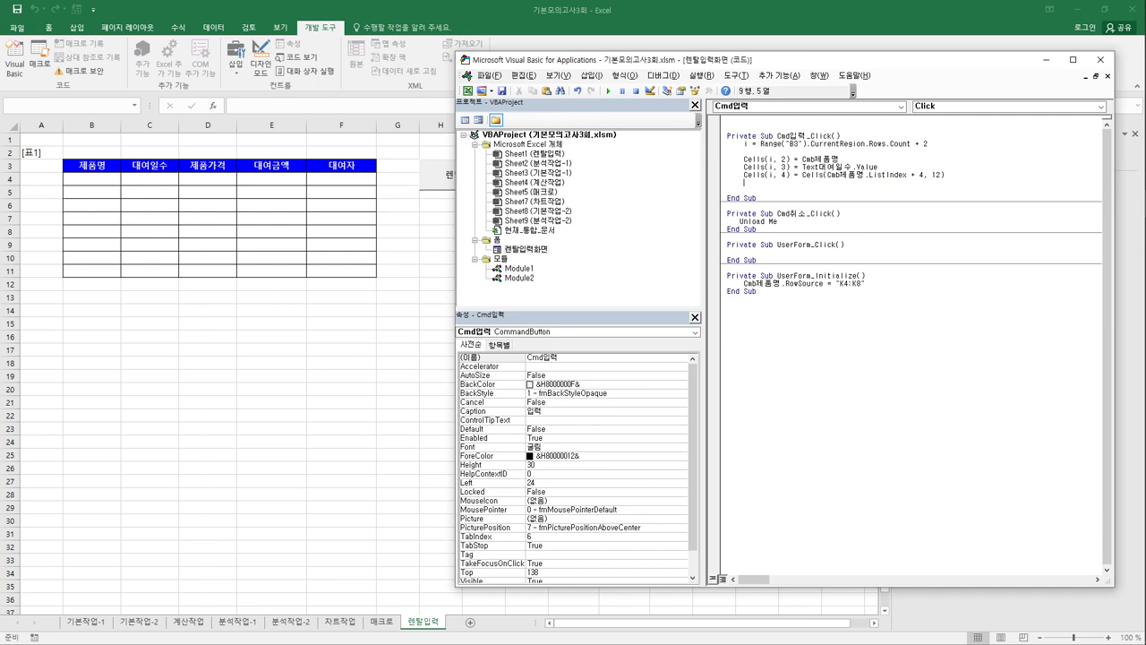
Add the line Cells(i, 6) = Text대여자 below the price line to write the renter to the sheet.
{"action": "type", "text": "cells(i,"}
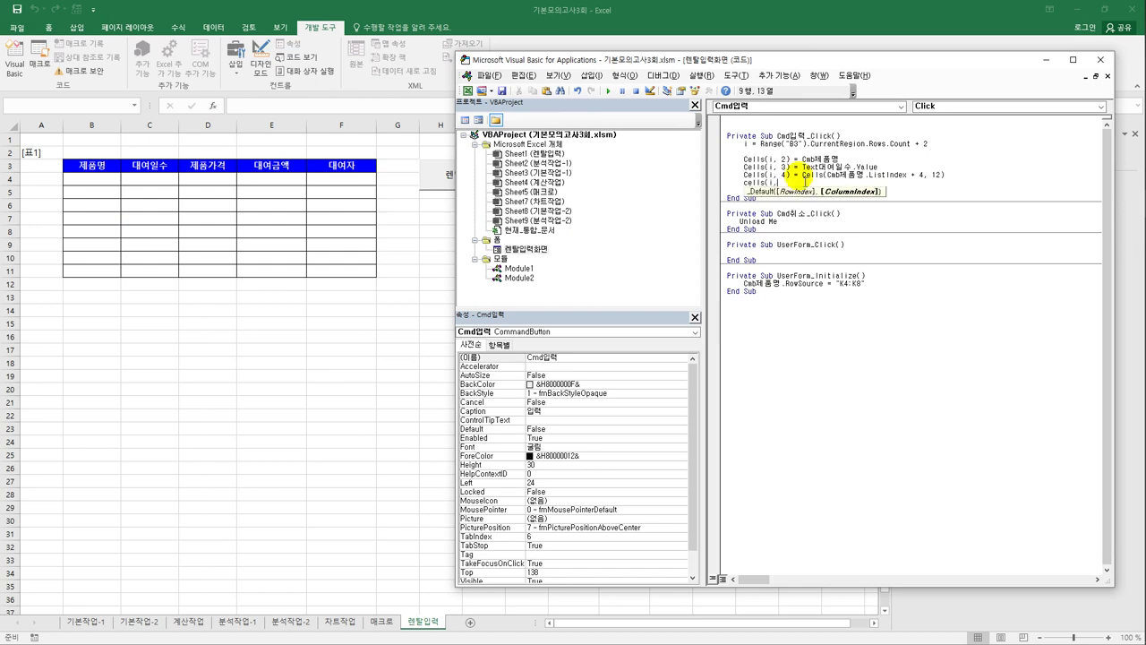
{"action": "type", "text": "6)"}
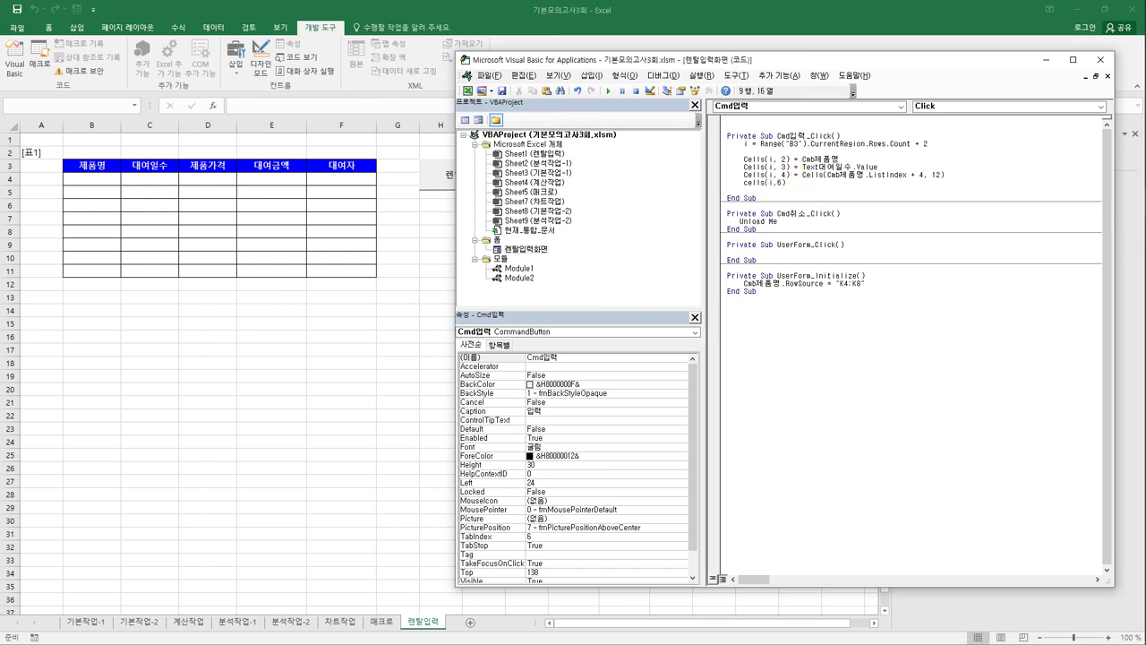
{"action": "type", "text": " = text대여자"}
{"action": "key", "text": "Return"}
{"action": "key", "text": "Return"}
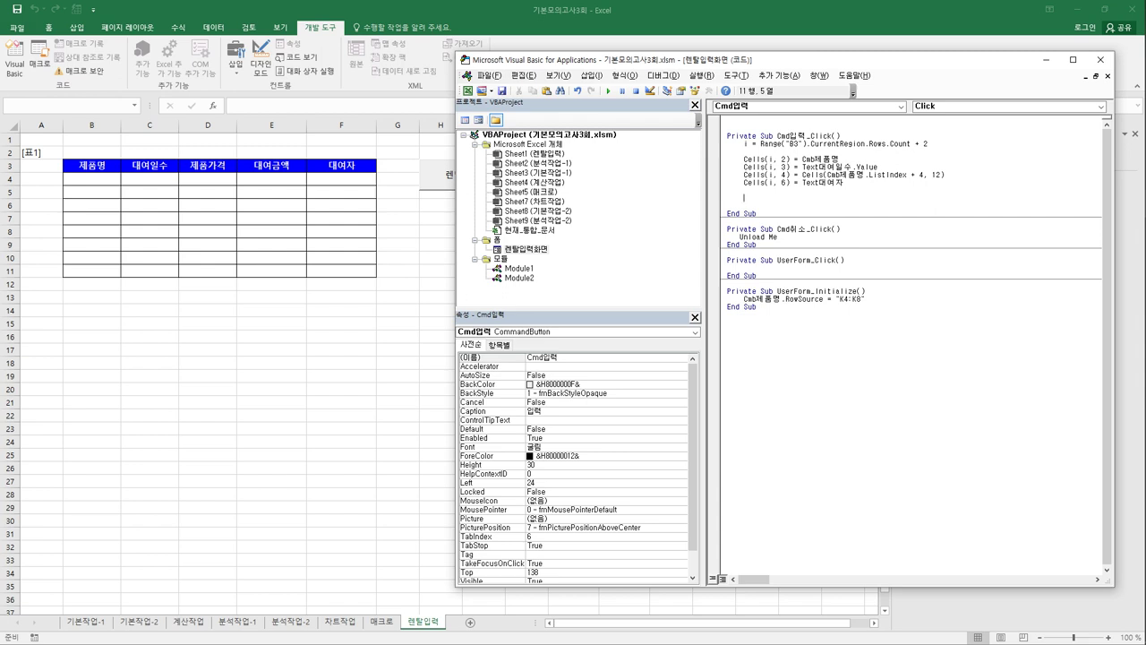
Add the rental amount line Cells(i, 5) = Cells(i, 4) * 0.05 * Cells(i, 3) to Cmd입력_Click.
{"action": "type", "text": "*"}
{"action": "type", "text": "cells("}
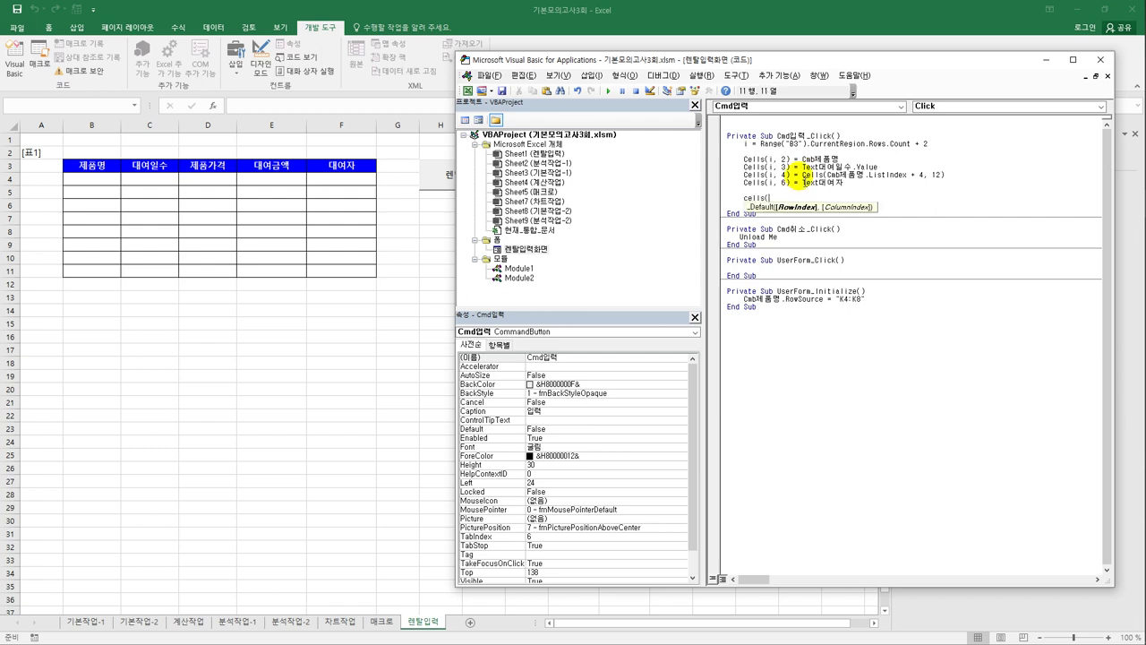
{"action": "type", "text": "i,5) ="}
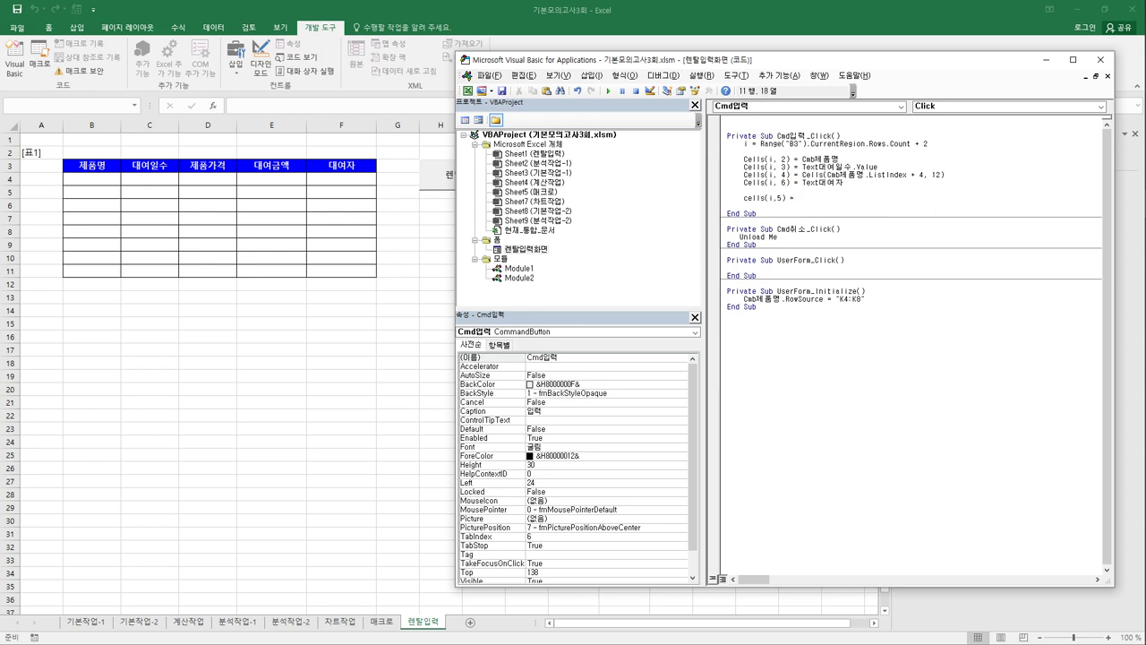
{"action": "type", "text": " cells(i,4)"}
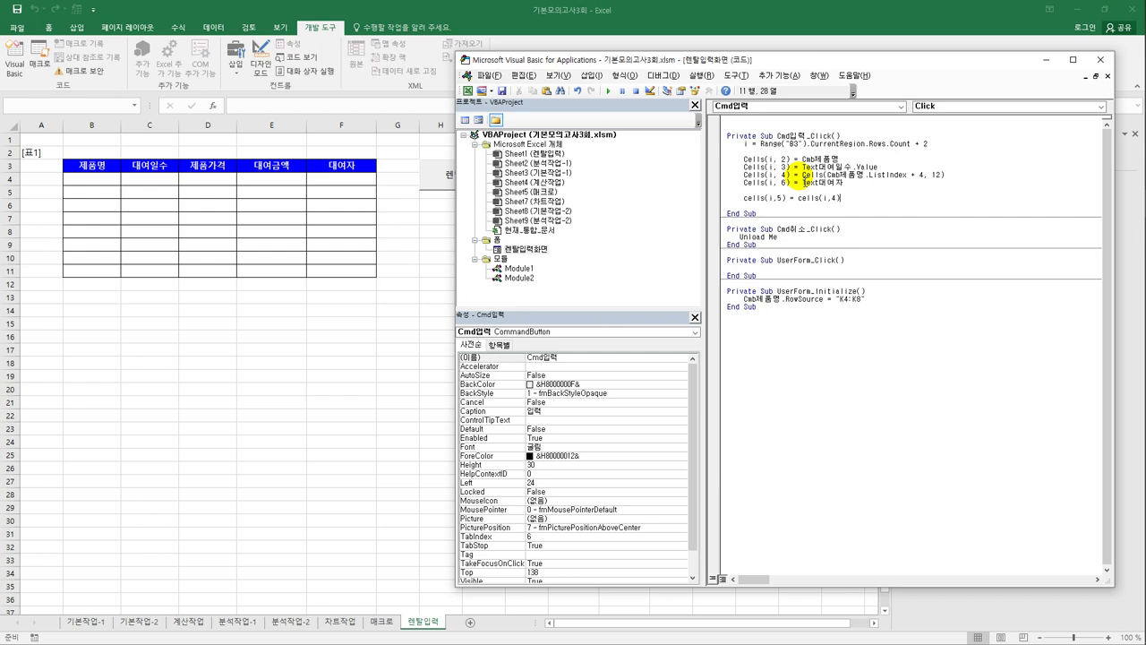
{"action": "type", "text": "* "}
{"action": "type", "text": "0.0"}
{"action": "type", "text": "5 +"}
{"action": "type", "text": " cells("}
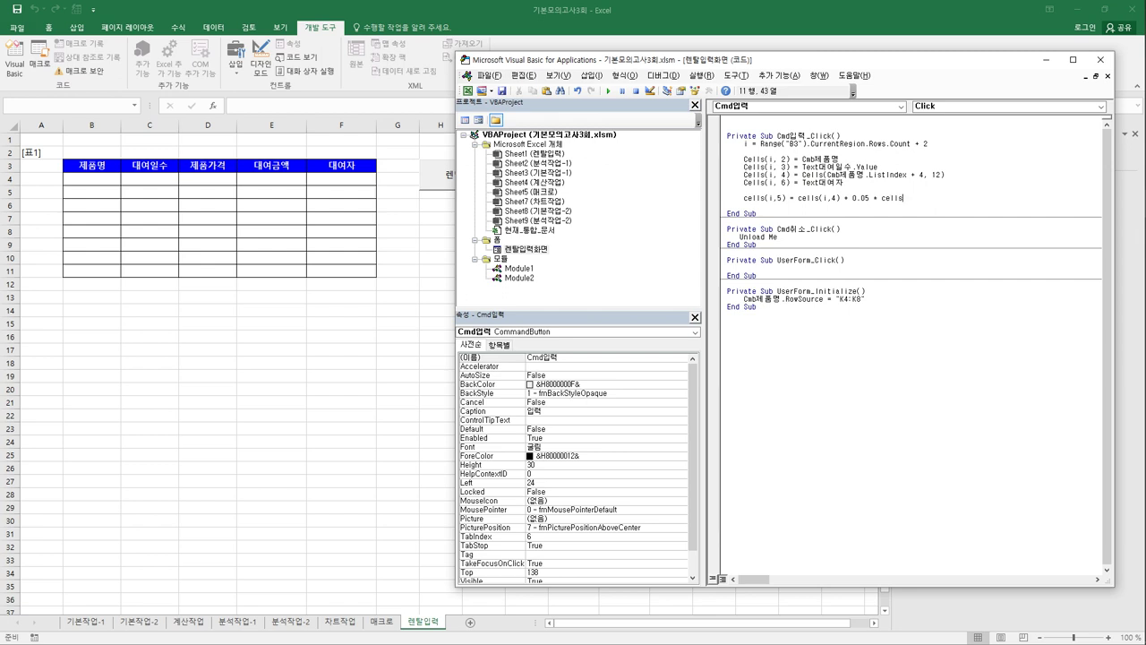
{"action": "type", "text": "i,3)"}
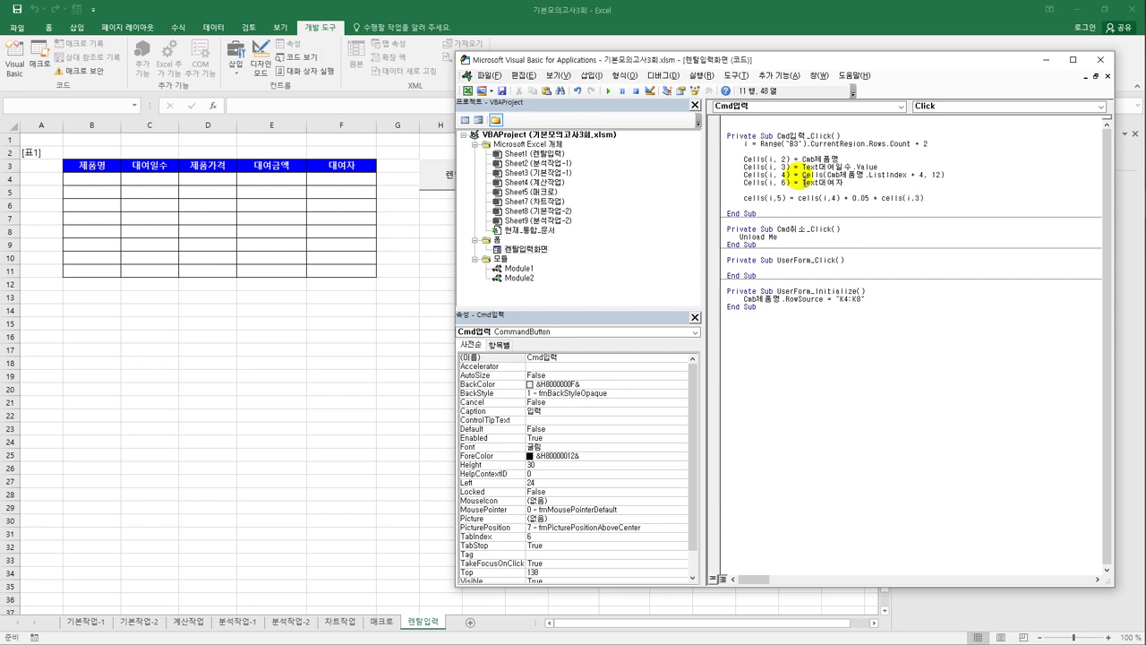
Insert the condition If Cells(i, 3) = "" Then above the rental amount line.
{"action": "key", "text": "Return"}
{"action": "key", "text": "Up"}
{"action": "key", "text": "Up"}
{"action": "key", "text": "Return"}
{"action": "type", "text": "i"}
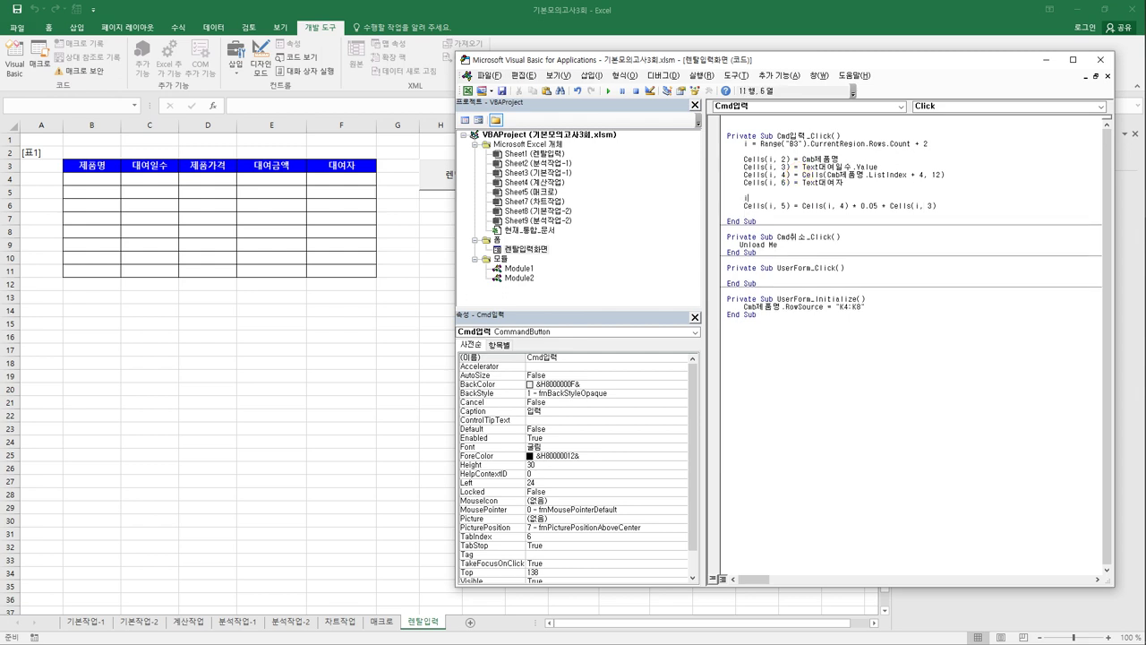
{"action": "type", "text": "f cells("}
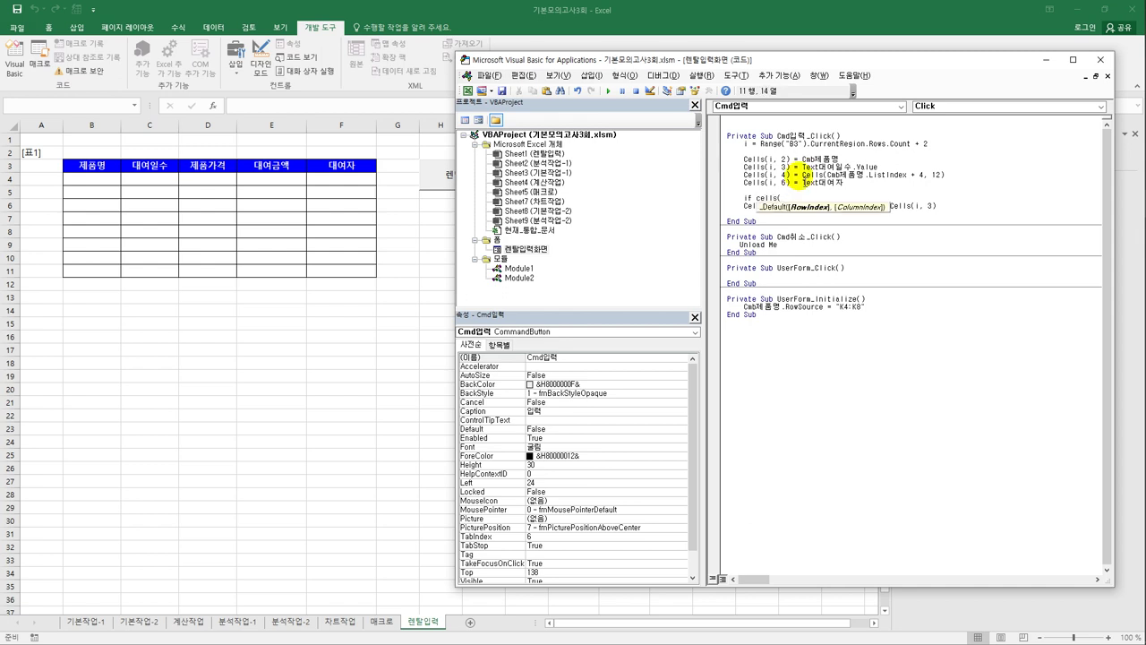
{"action": "type", "text": "i,3)"}
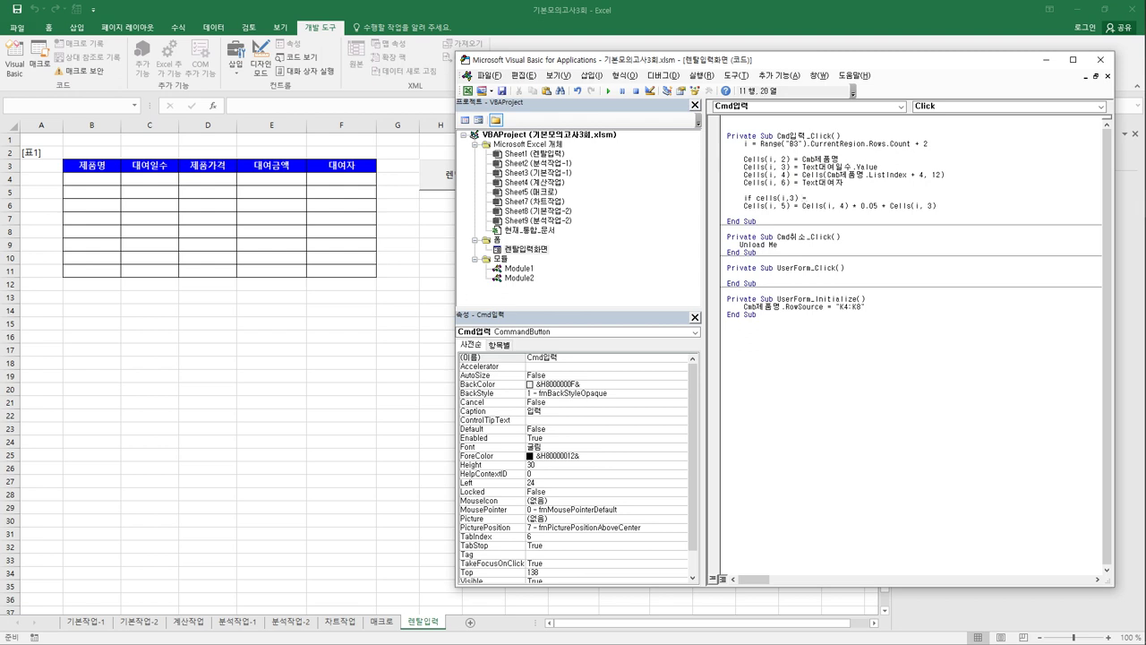
{"action": "type", "text": " =\"\" then"}
{"action": "key", "text": "Return"}
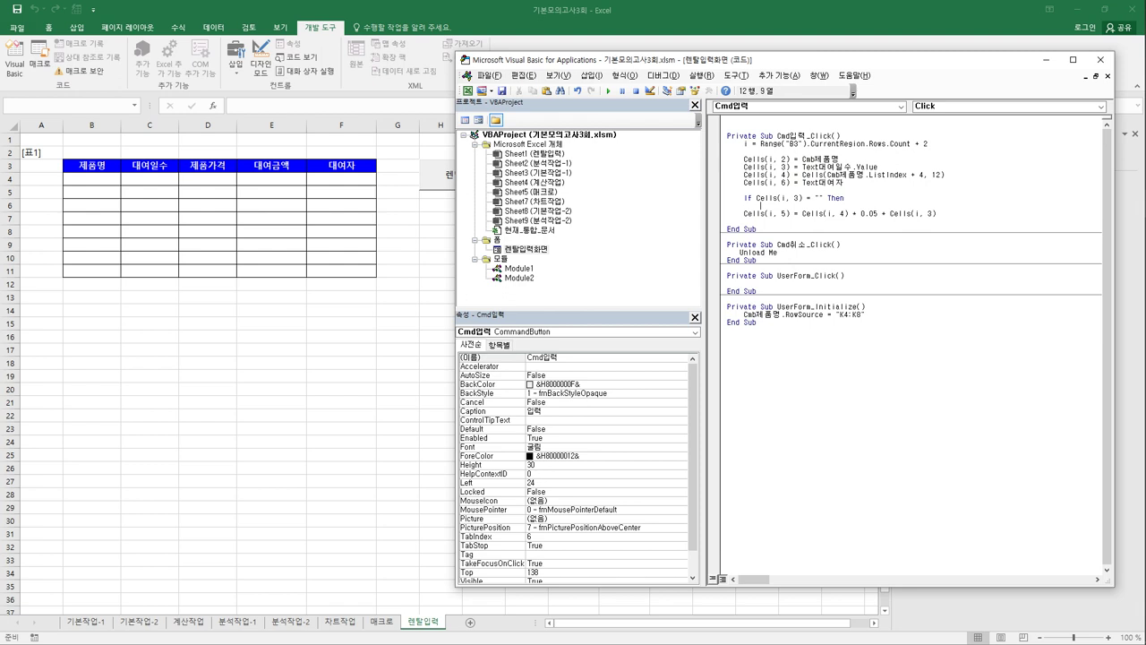
Add Cells(i, 5) = "대여일수입력" under the If condition, followed by Else with the rental amount line indented beneath it.
{"action": "type", "text": "cells(i,"}
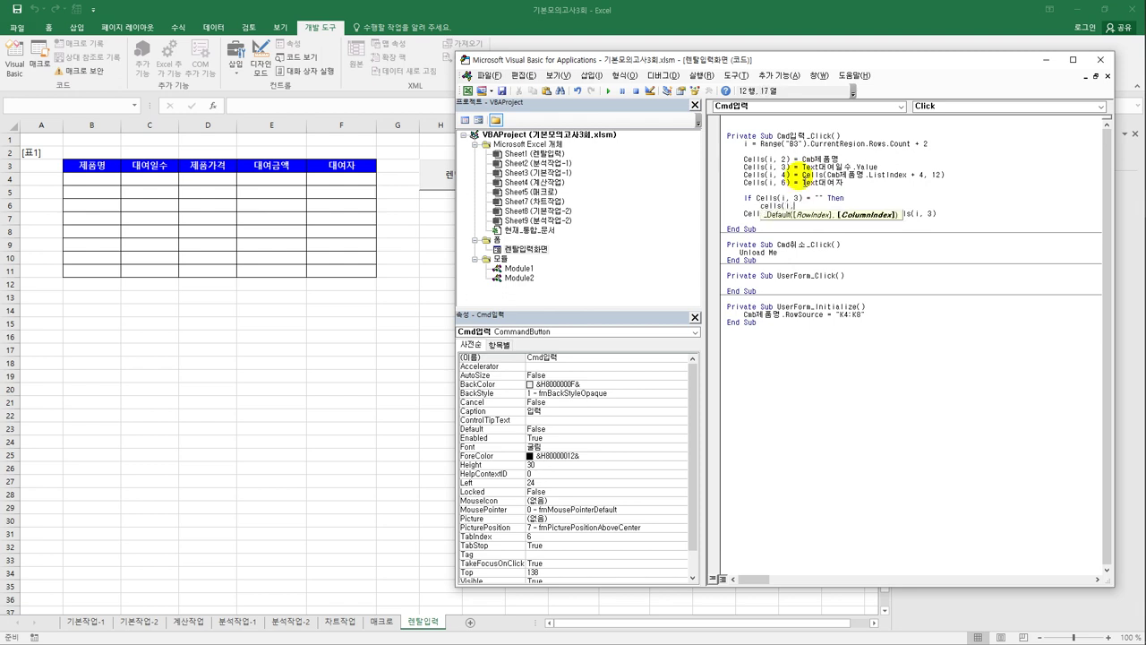
{"action": "type", "text": "5) ="}
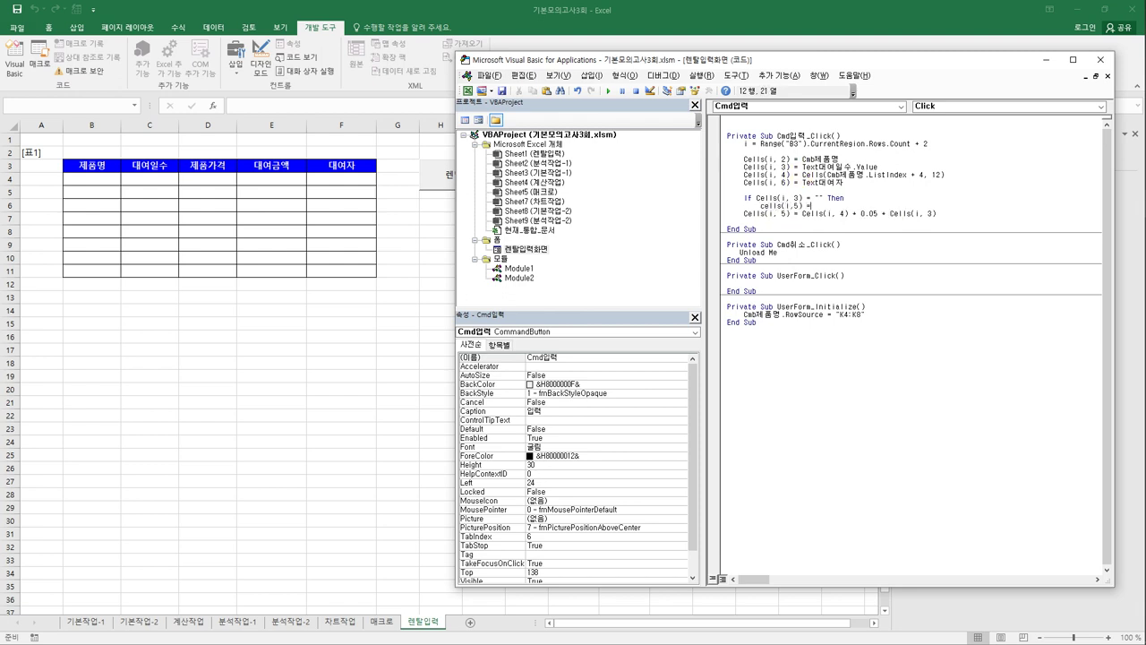
{"action": "type", "text": " \"대여일수입력\""}
{"action": "key", "text": "Return"}
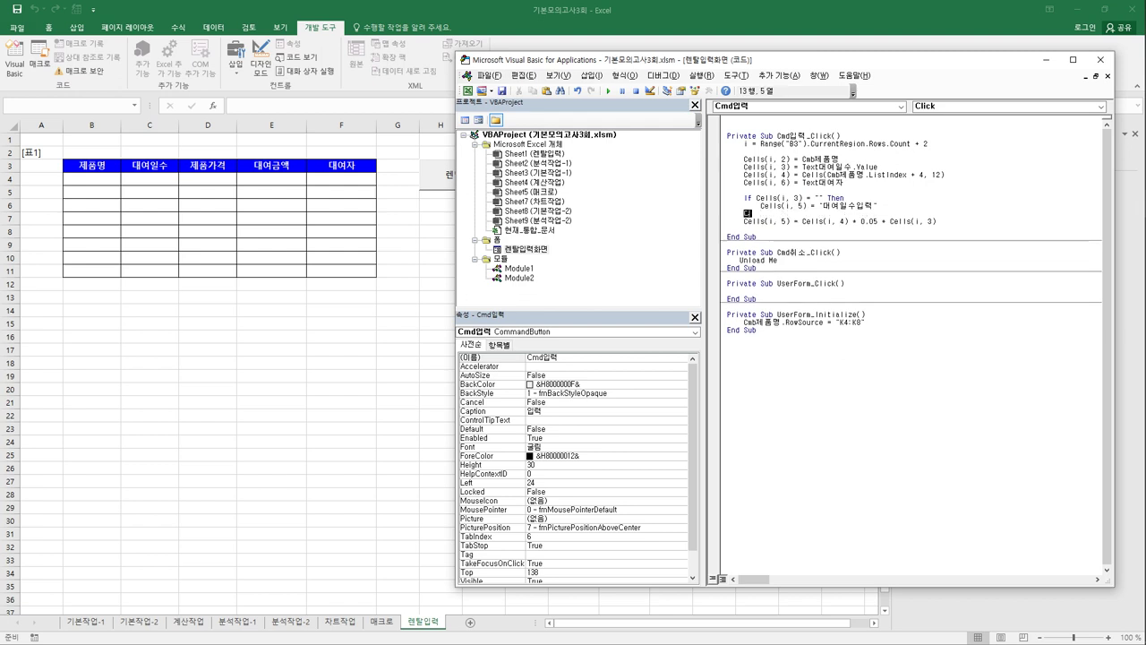
{"action": "type", "text": "else"}
{"action": "key", "text": "Tab"}
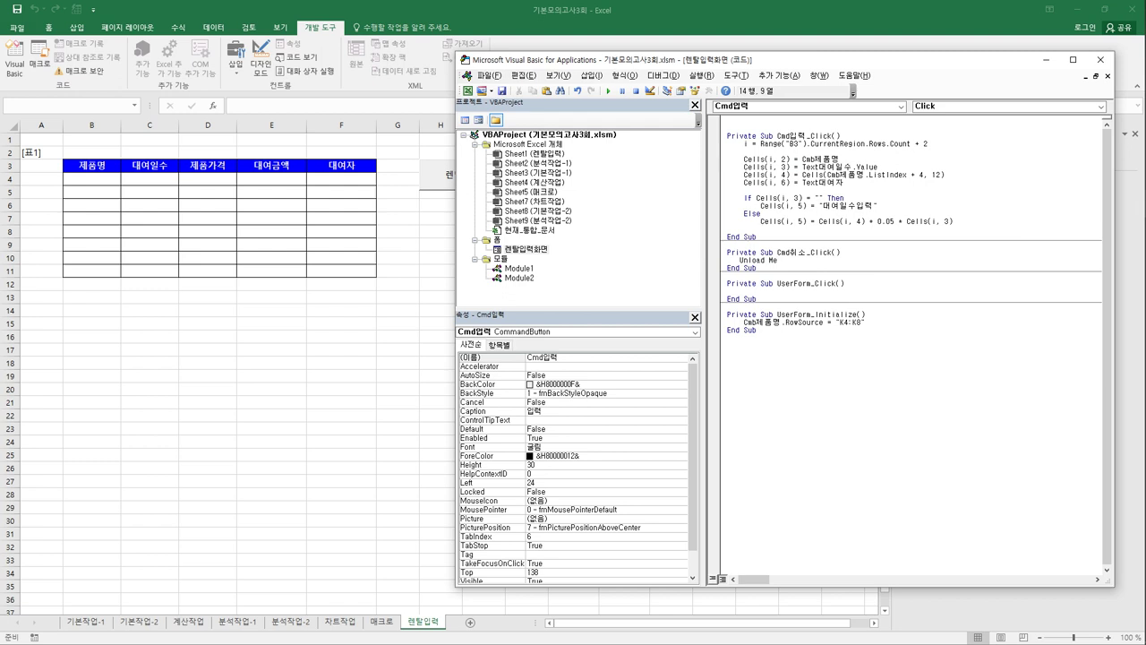
Finish the condition in Cmd입력_Click with End If below the rental amount line and close the code editor.
{"action": "key", "text": "Return"}
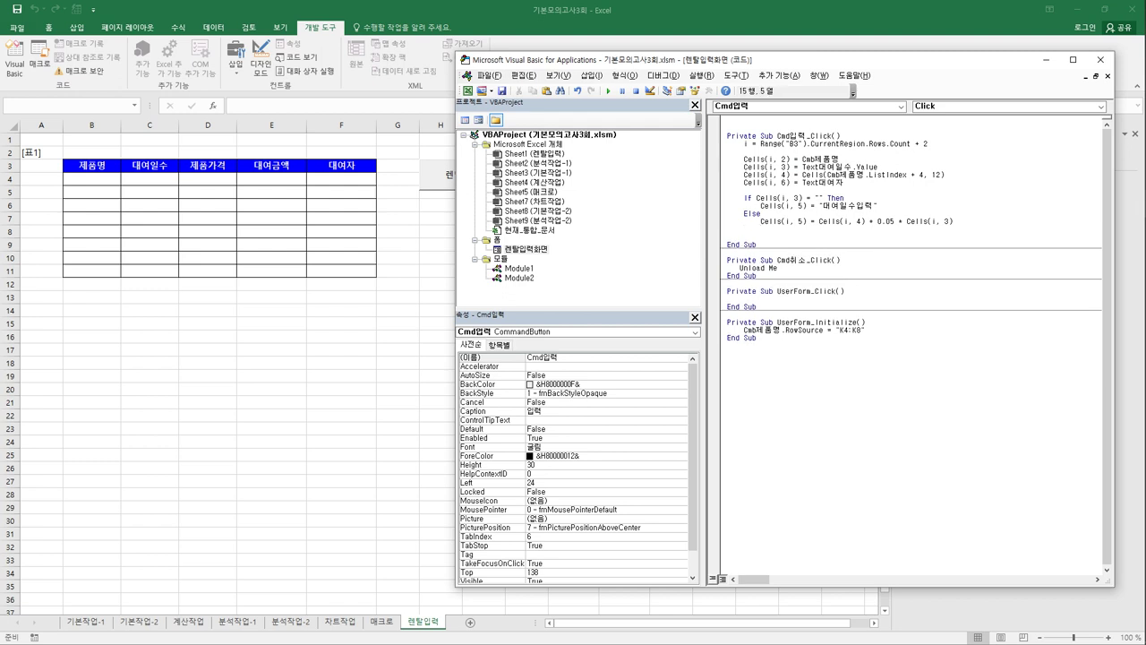
{"action": "type", "text": "end if"}
{"action": "key", "text": "Return"}
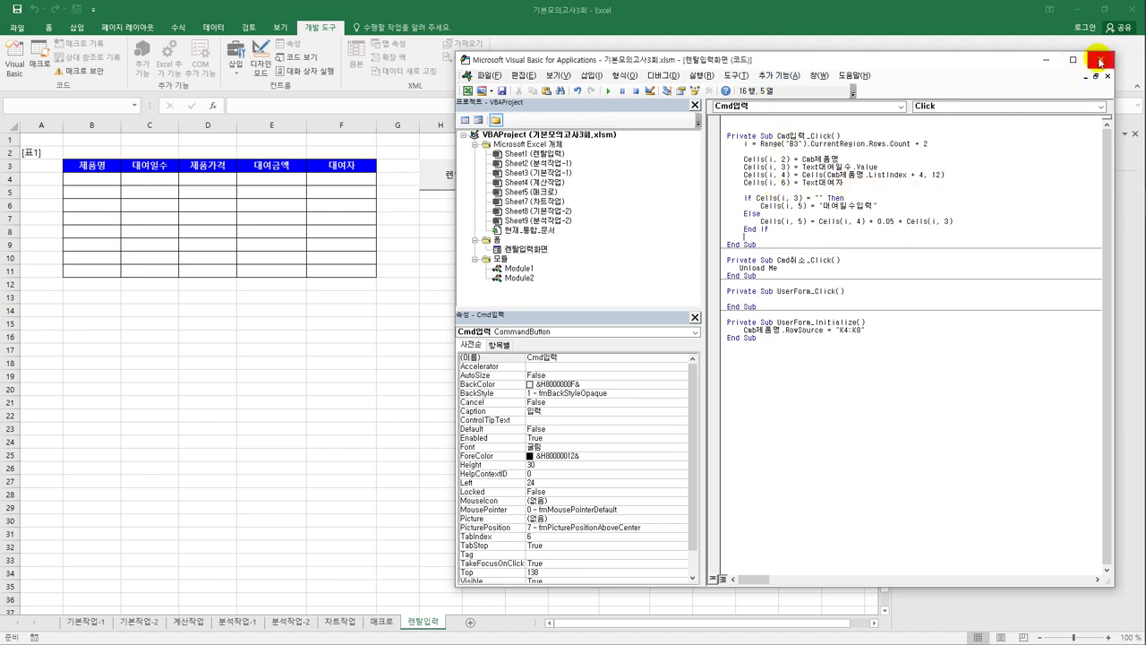
{"action": "left_click", "coordinate": [1100, 59]}
{"action": "left_click", "coordinate": [476, 285]}
Open the 렌탈입력 form and submit a rental of 노트북 for 2 days with the renter's name filled in.
{"action": "left_click", "coordinate": [454, 178]}
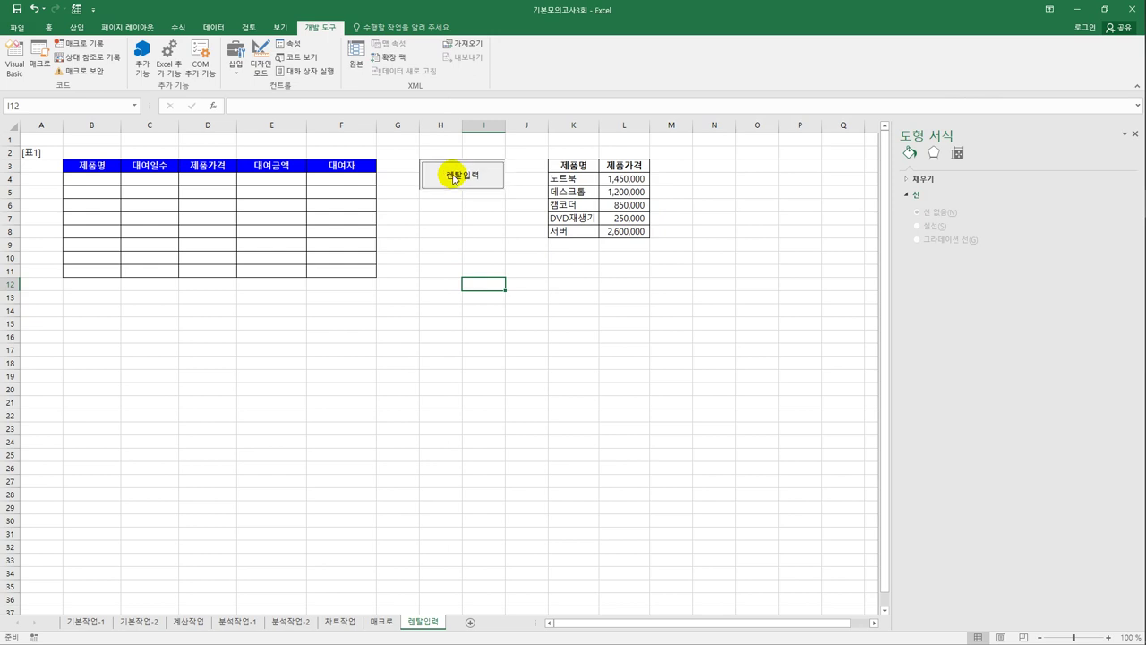
{"action": "left_click", "coordinate": [618, 274]}
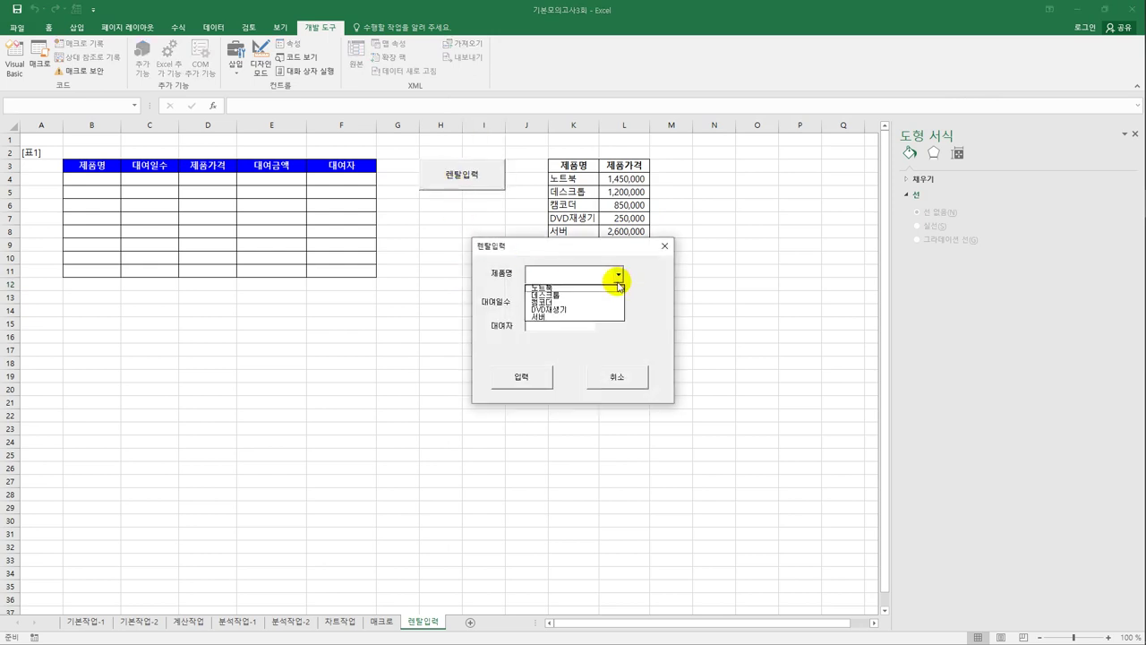
{"action": "left_click", "coordinate": [596, 289]}
{"action": "left_click", "coordinate": [584, 302]}
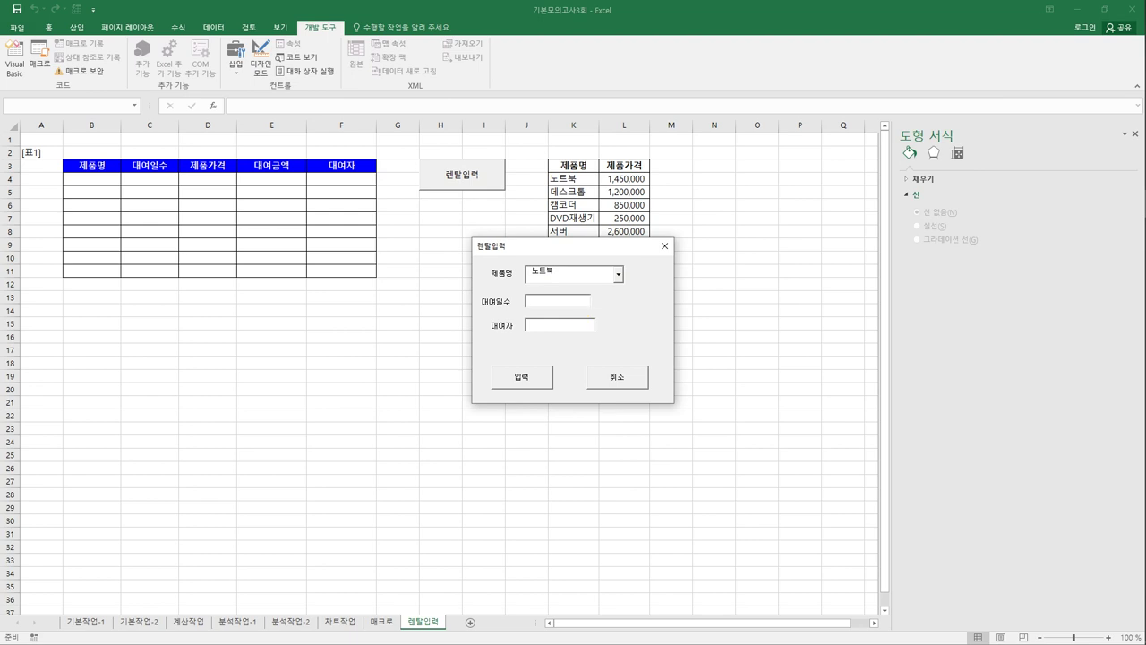
{"action": "type", "text": "2"}
{"action": "left_click", "coordinate": [567, 327]}
{"action": "type", "text": "홍ㄱ"}
{"action": "type", "text": "길동"}
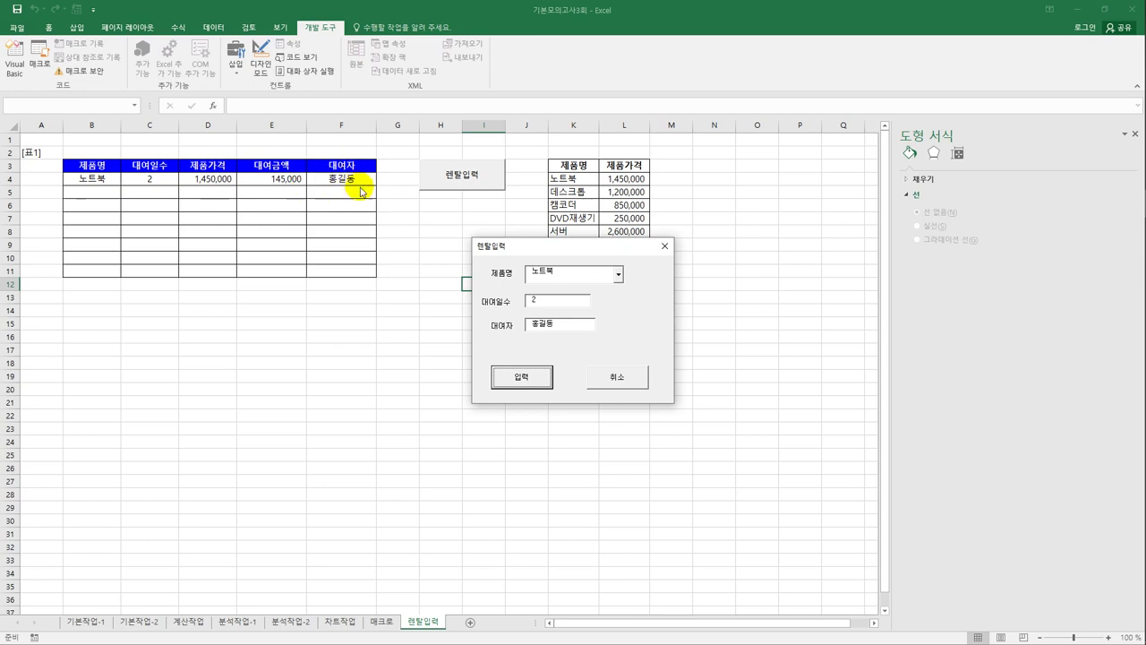
Submit a second rental for 데스크톱 with the 대여일수 left blank and the same renter, and close the form.
{"action": "left_click", "coordinate": [618, 274]}
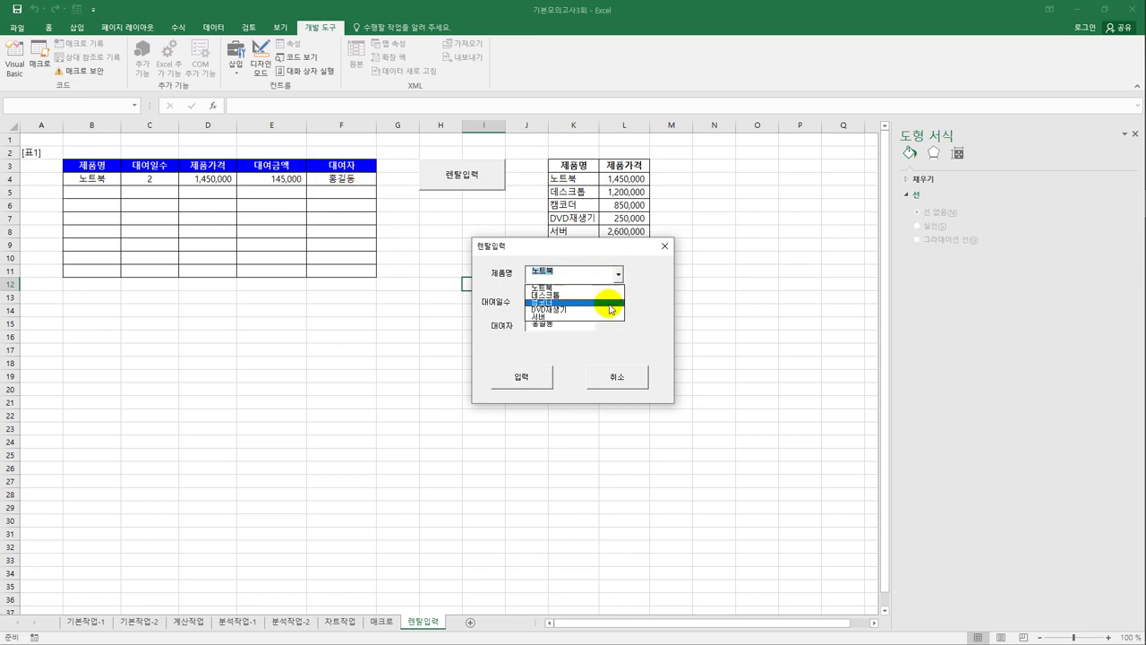
{"action": "left_click", "coordinate": [606, 296]}
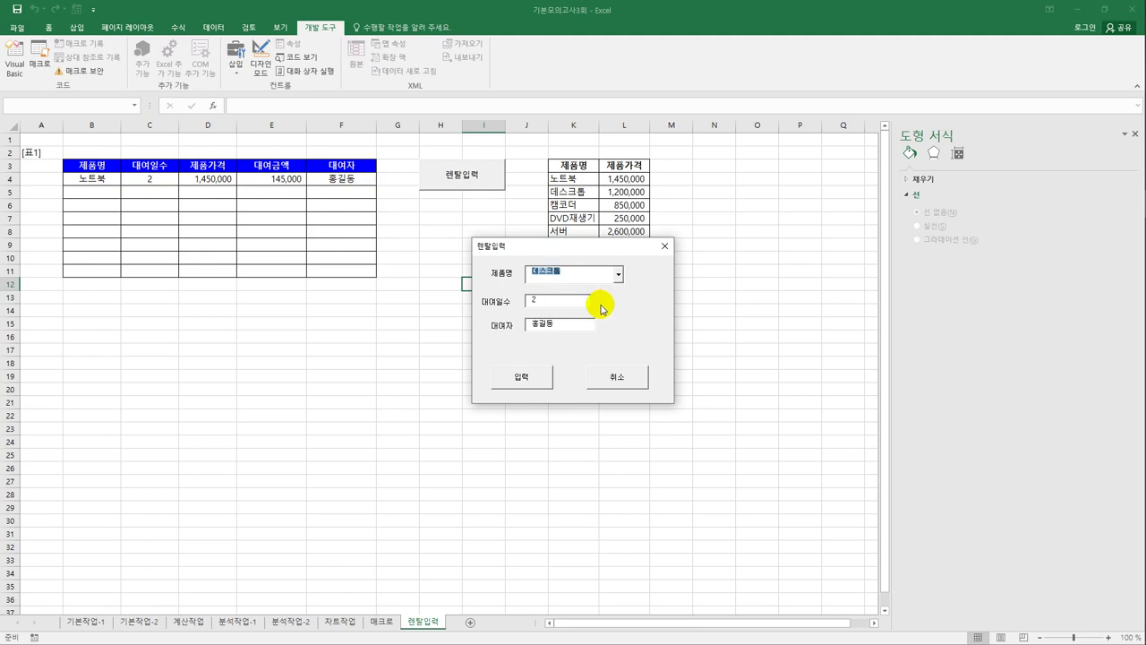
{"action": "left_click", "coordinate": [531, 310]}
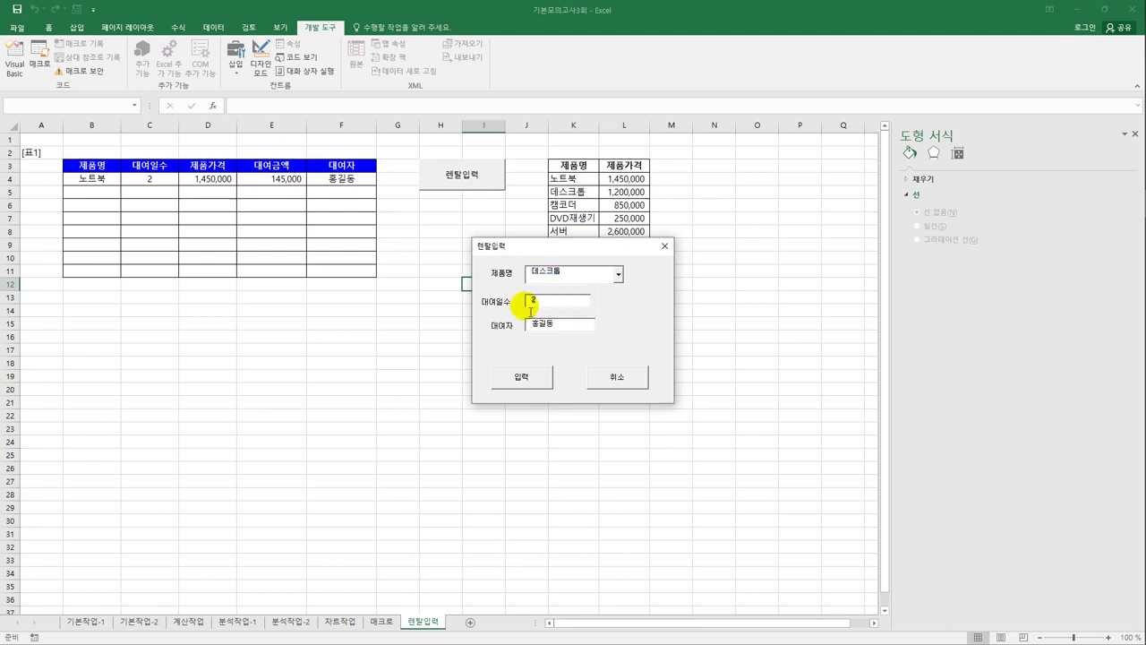
{"action": "key", "text": "Delete"}
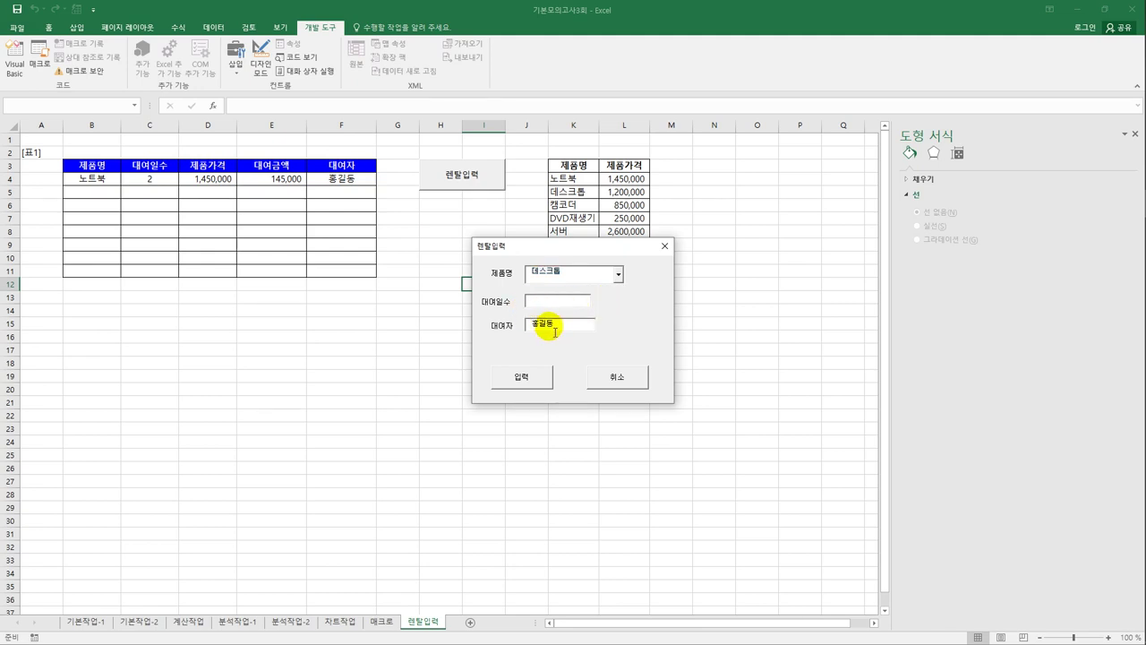
{"action": "left_click", "coordinate": [532, 380]}
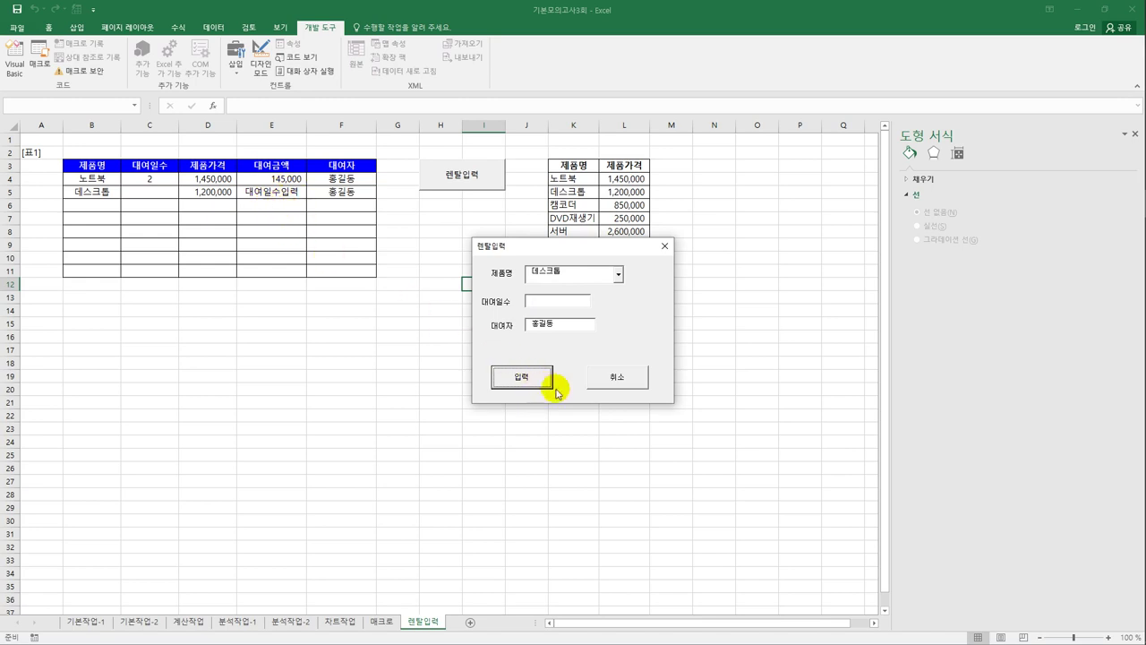
{"action": "left_click", "coordinate": [663, 245]}
{"action": "left_click", "coordinate": [682, 324]}
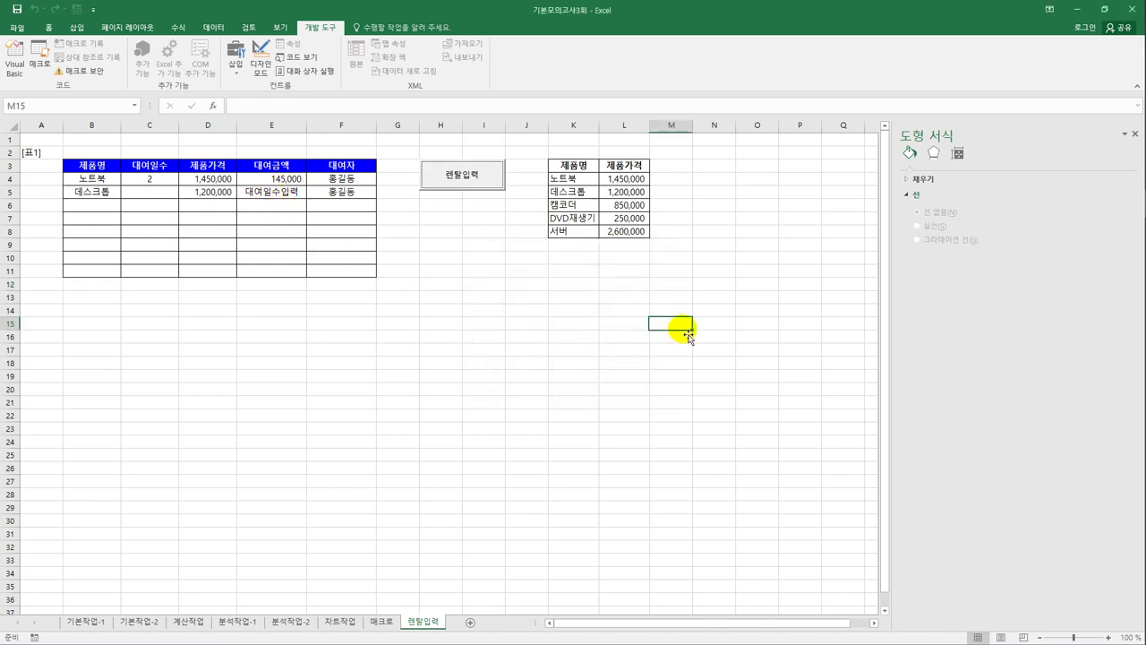